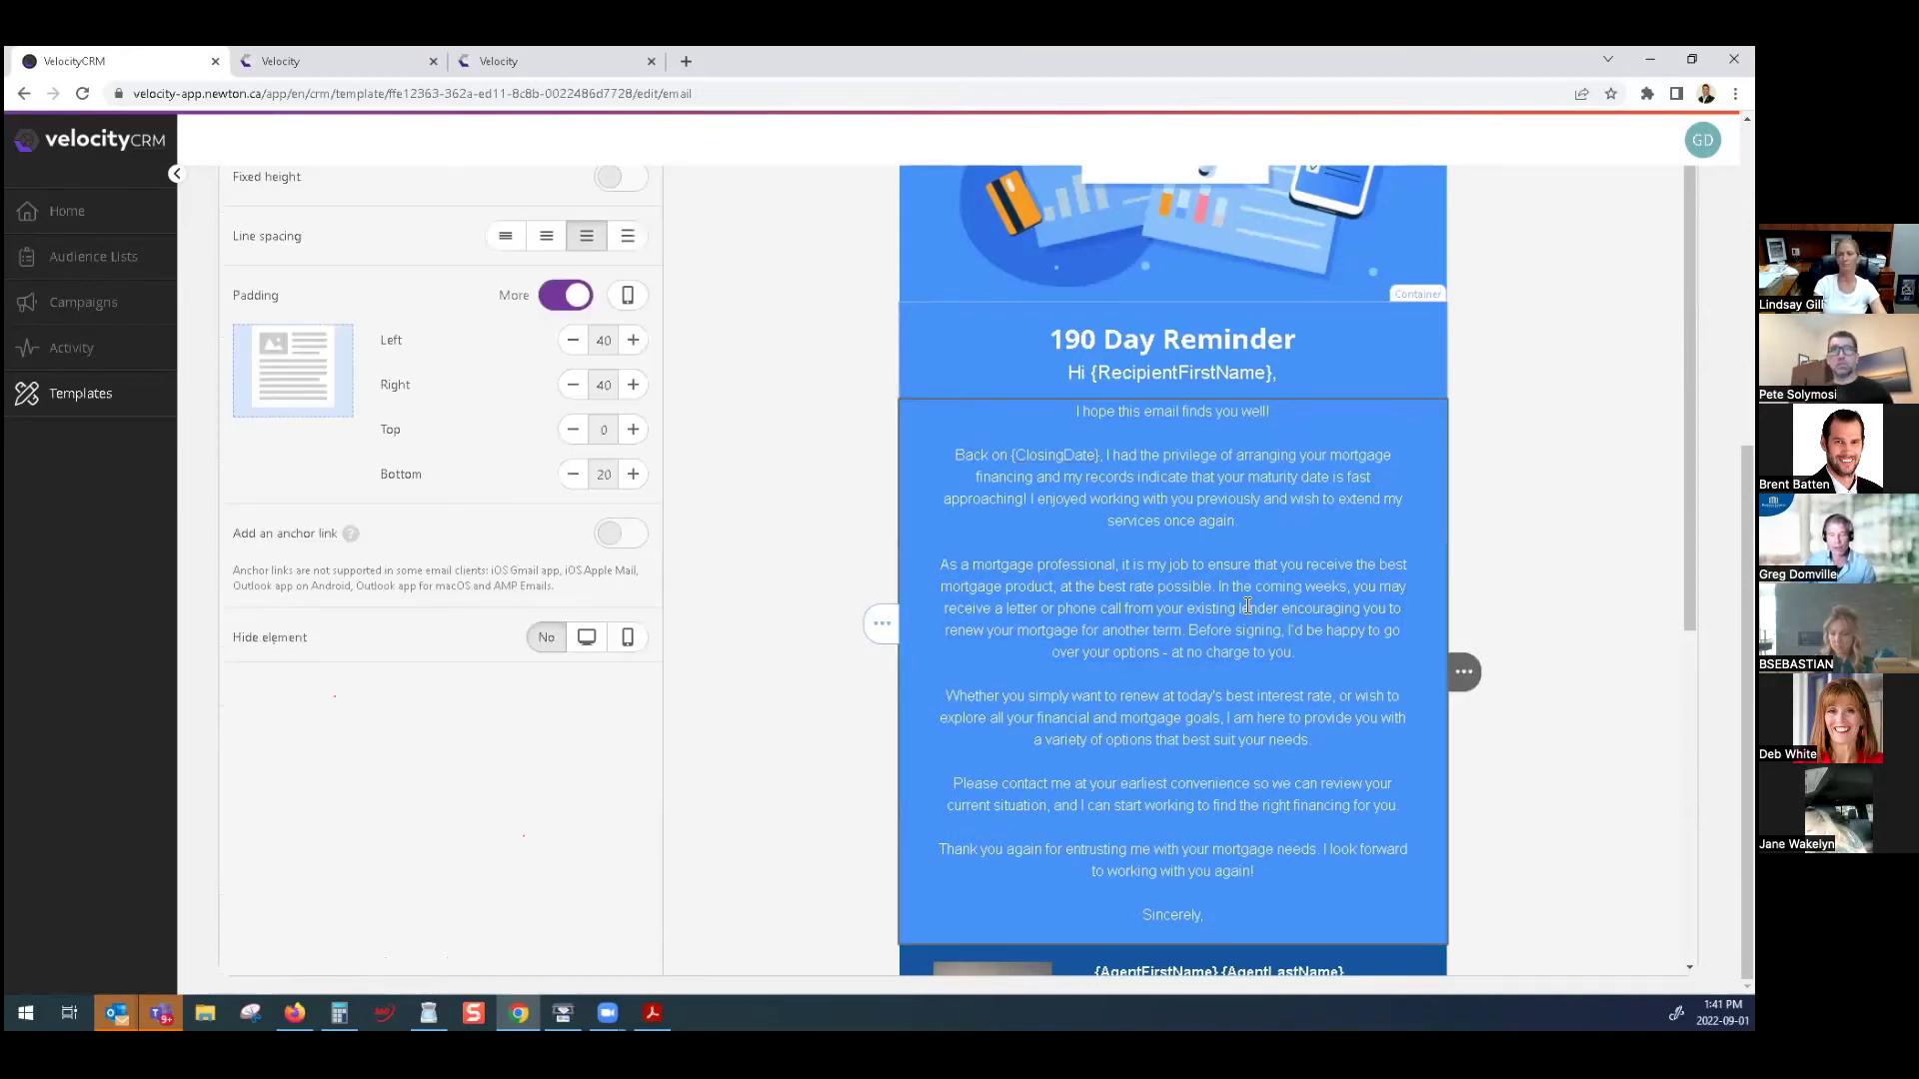
Return to the top of the editor and save the WH 6mnth Maturity template
drag(946, 696, 1211, 742)
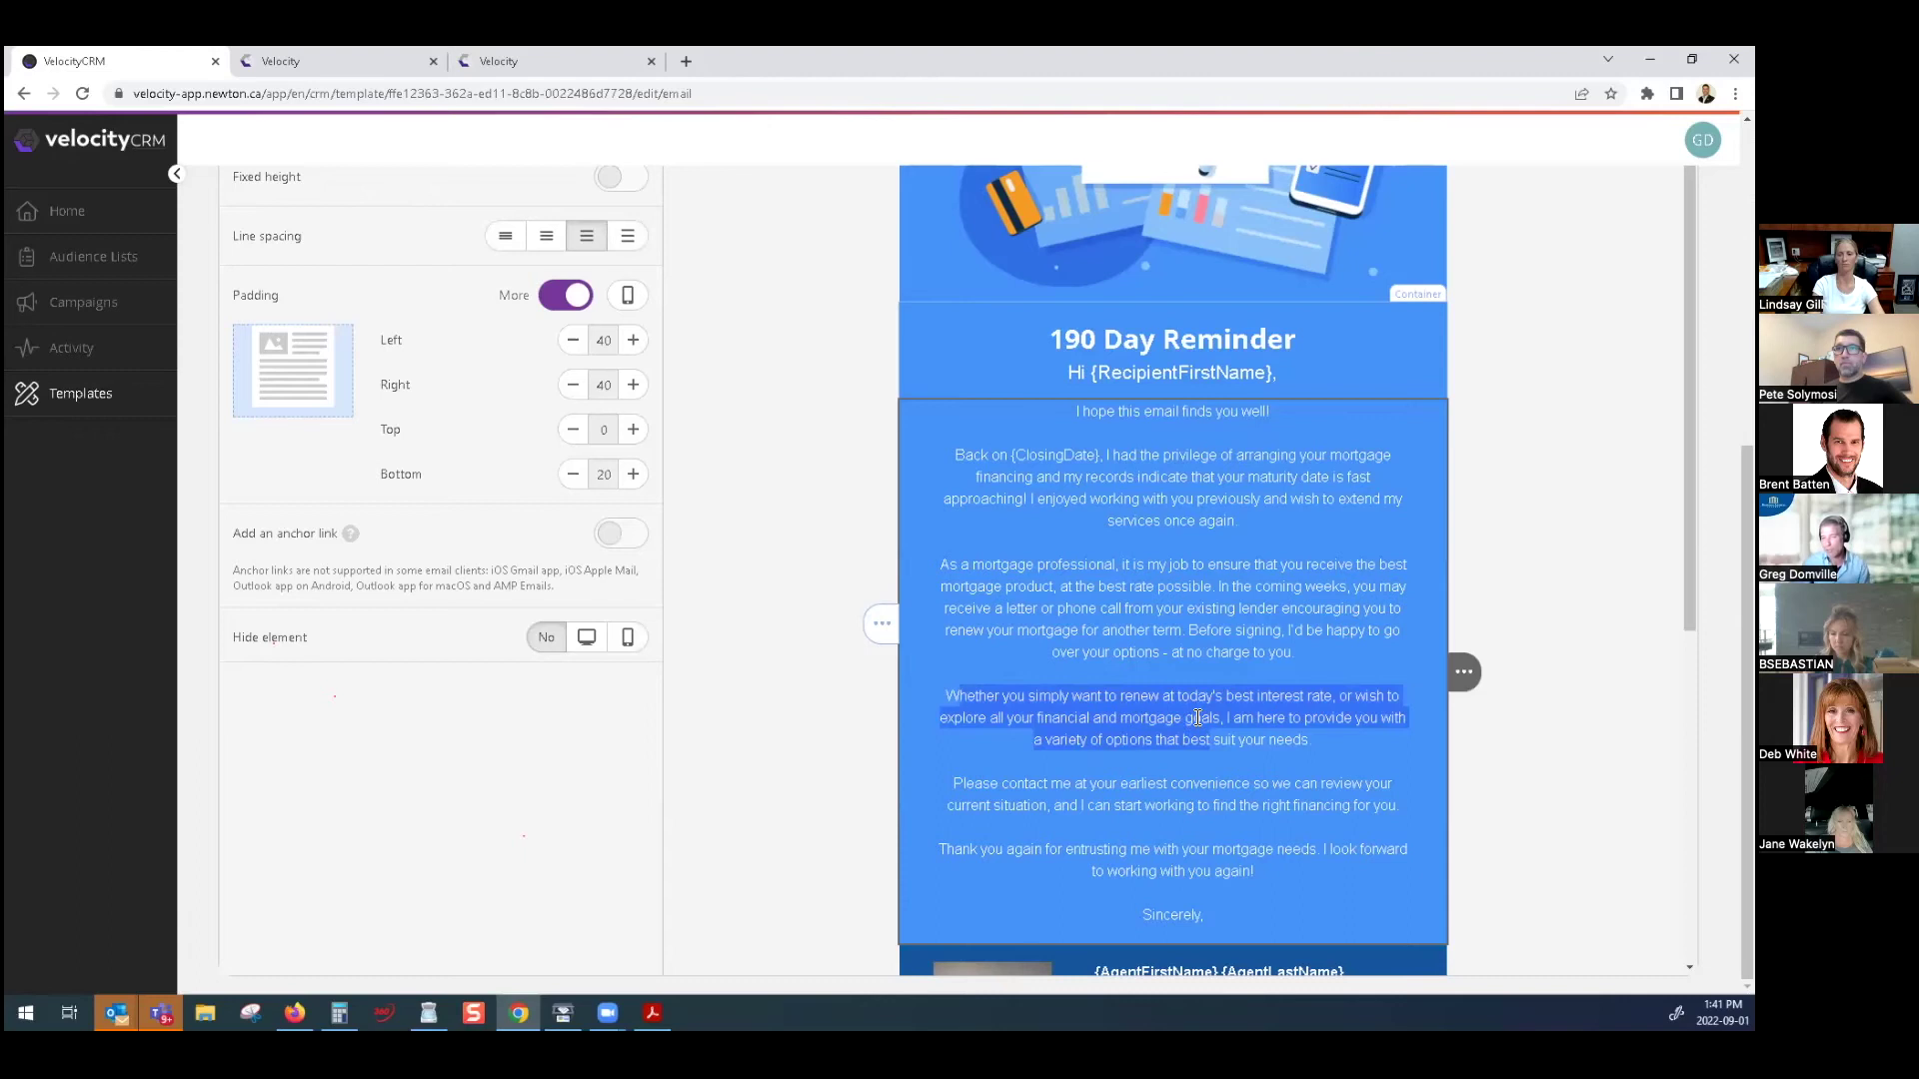
scroll(1201, 718, down, 3)
scroll(1193, 706, down, 2)
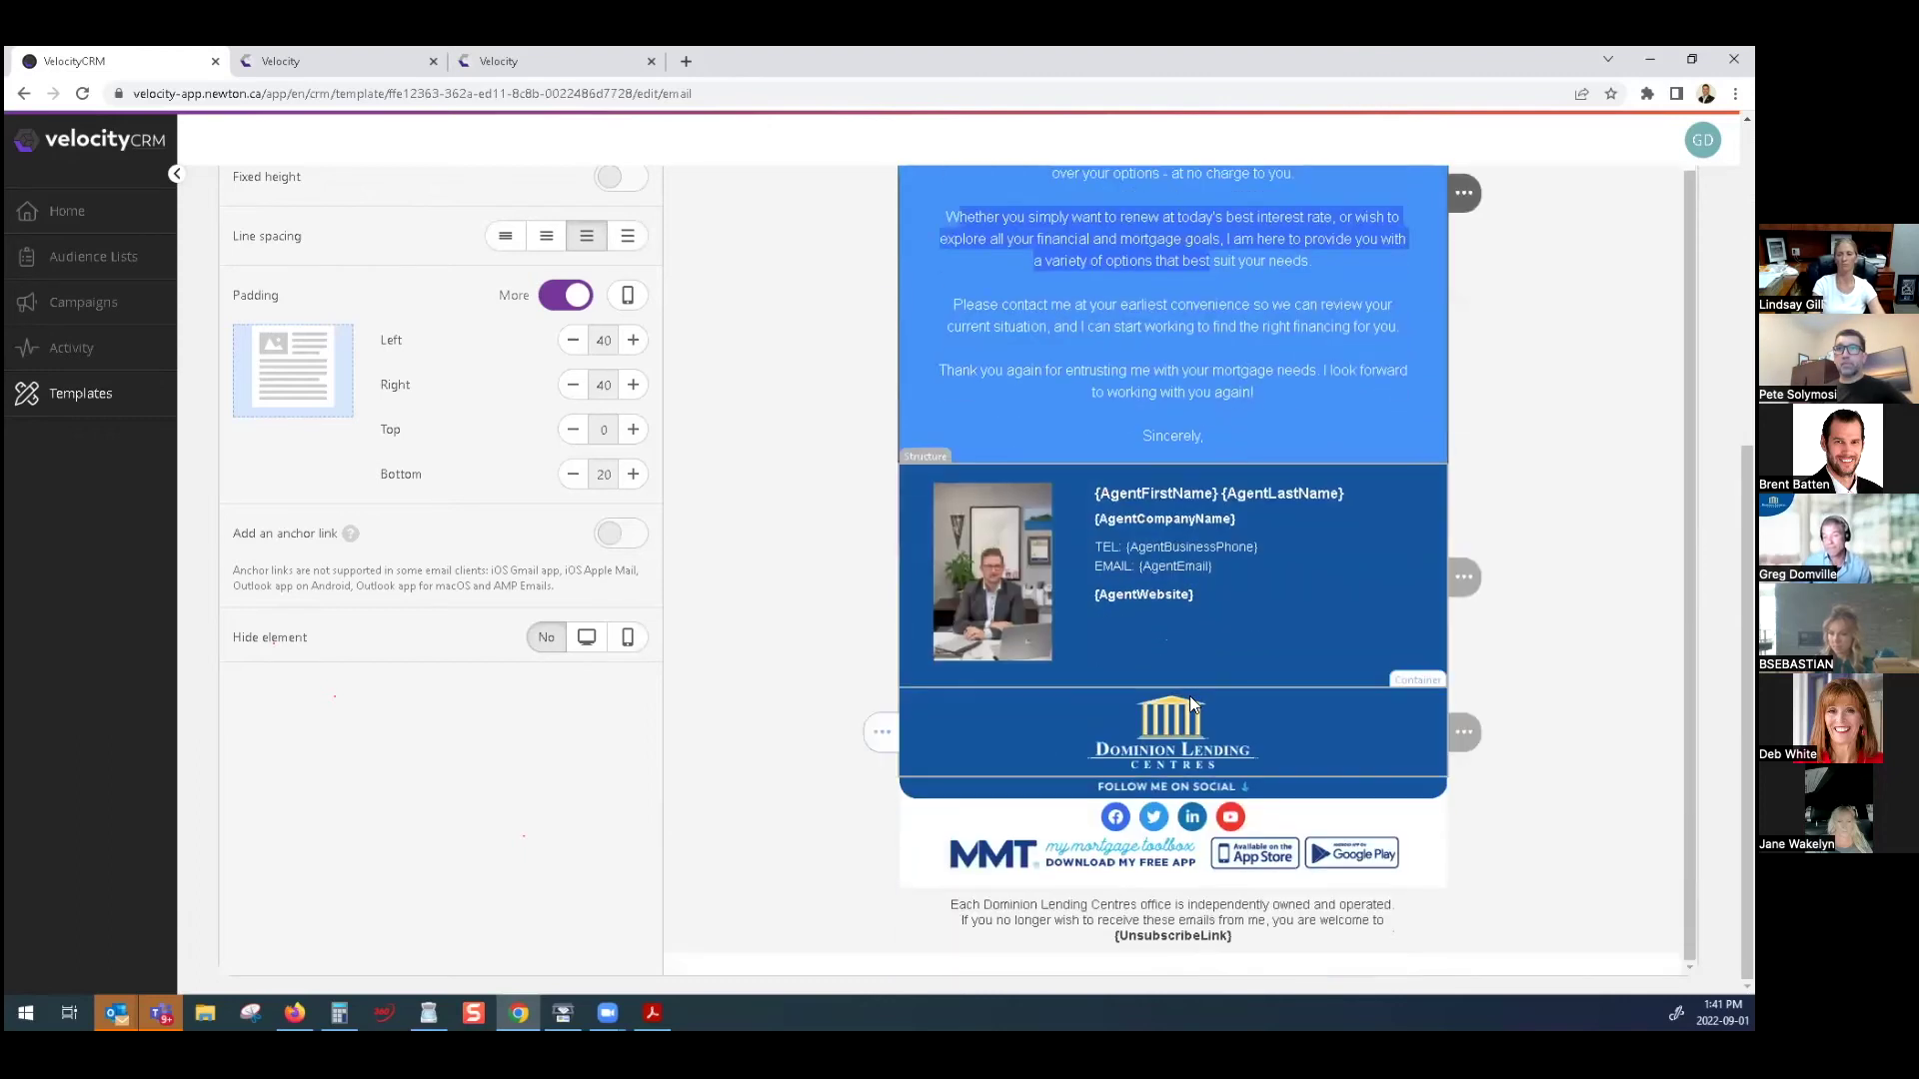
scroll(1189, 695, up, 5)
scroll(1127, 653, up, 5)
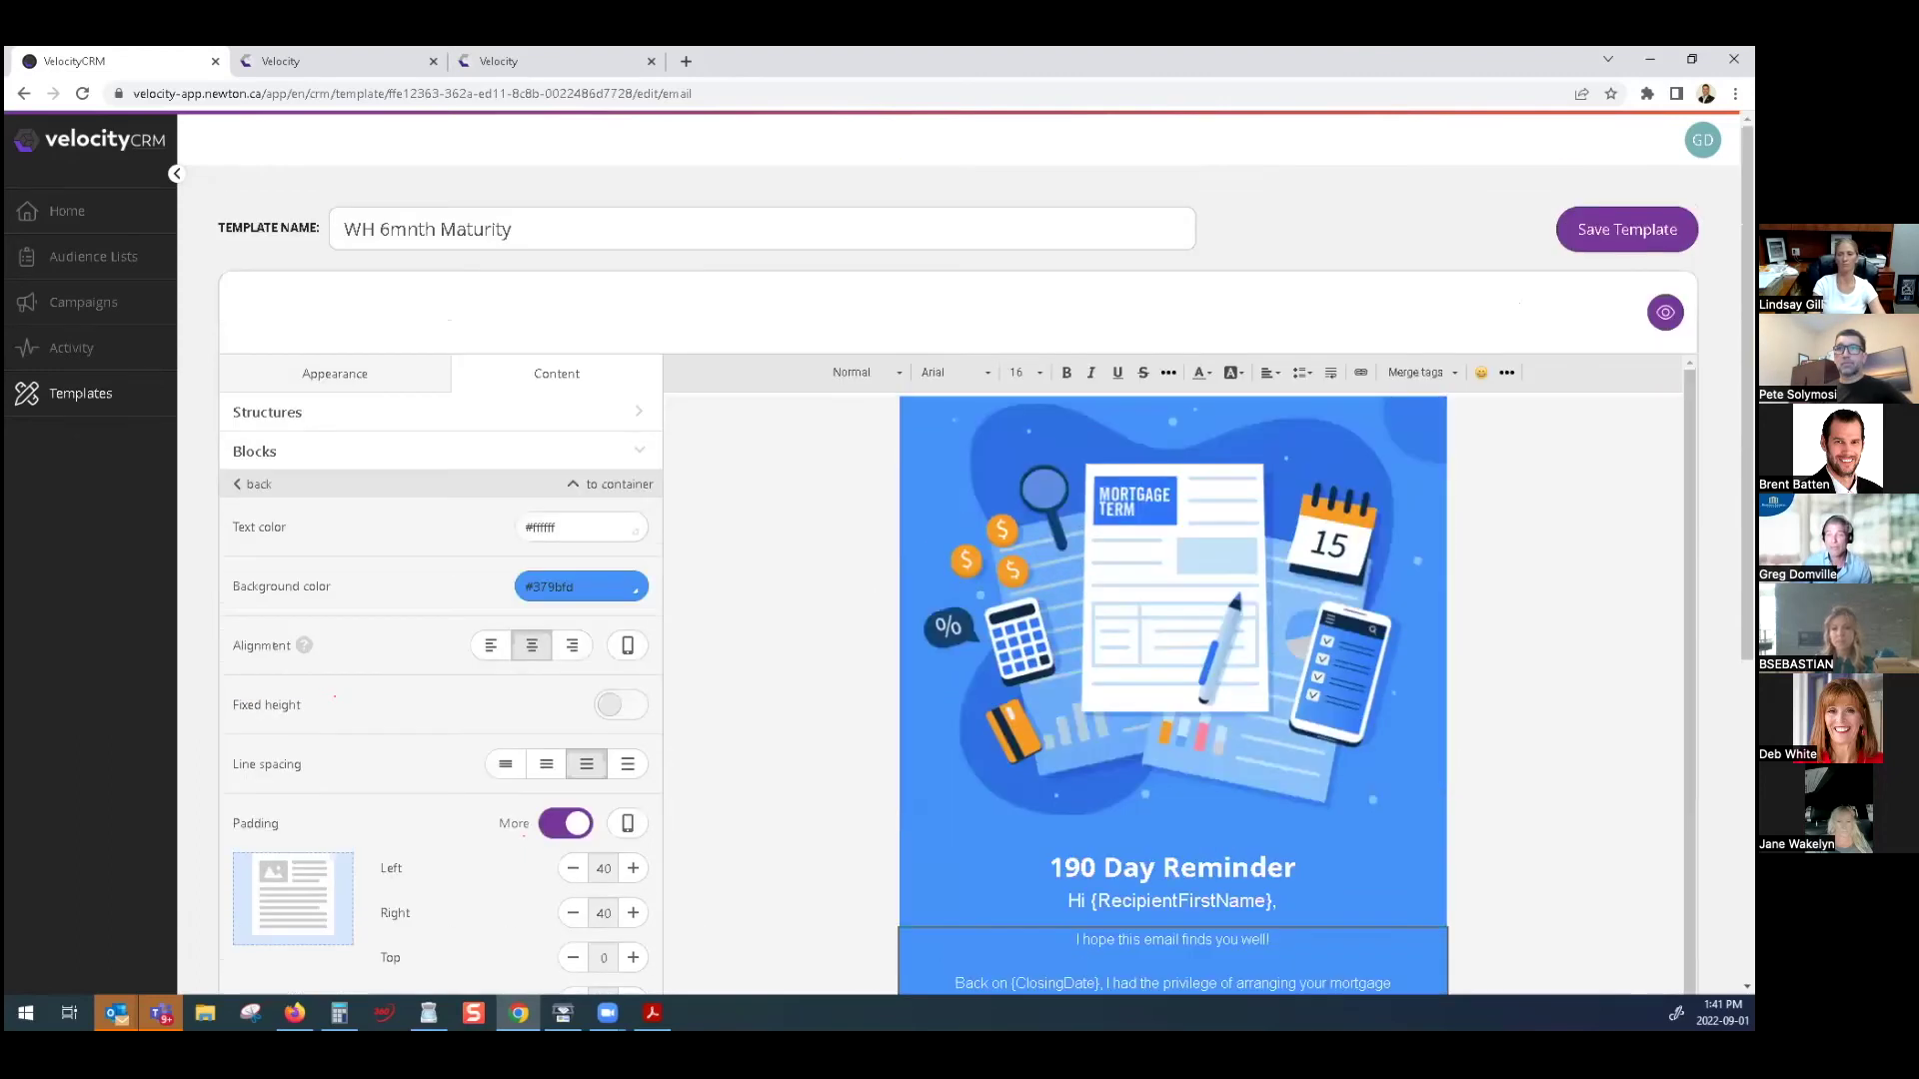
click(1627, 229)
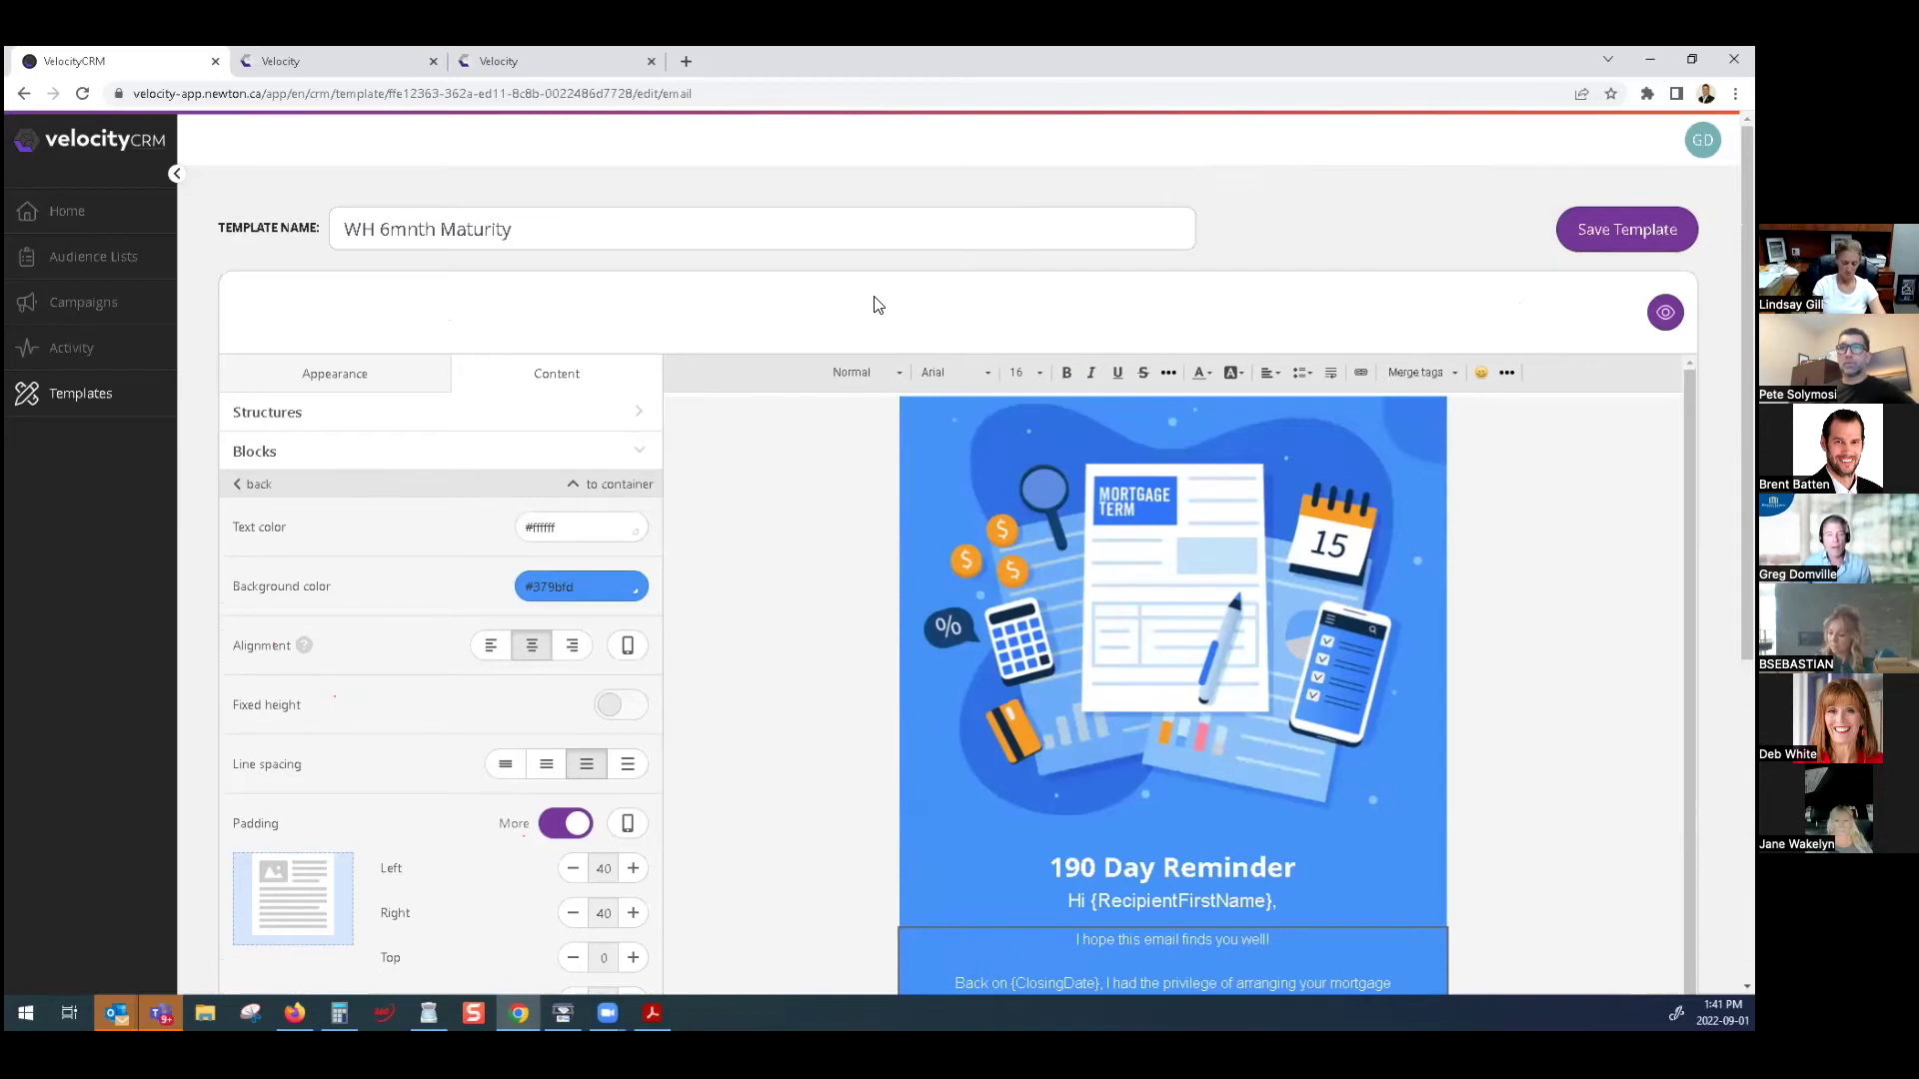
From Templates, start a new email template and browse the DLC designs under Network Themes
click(85, 398)
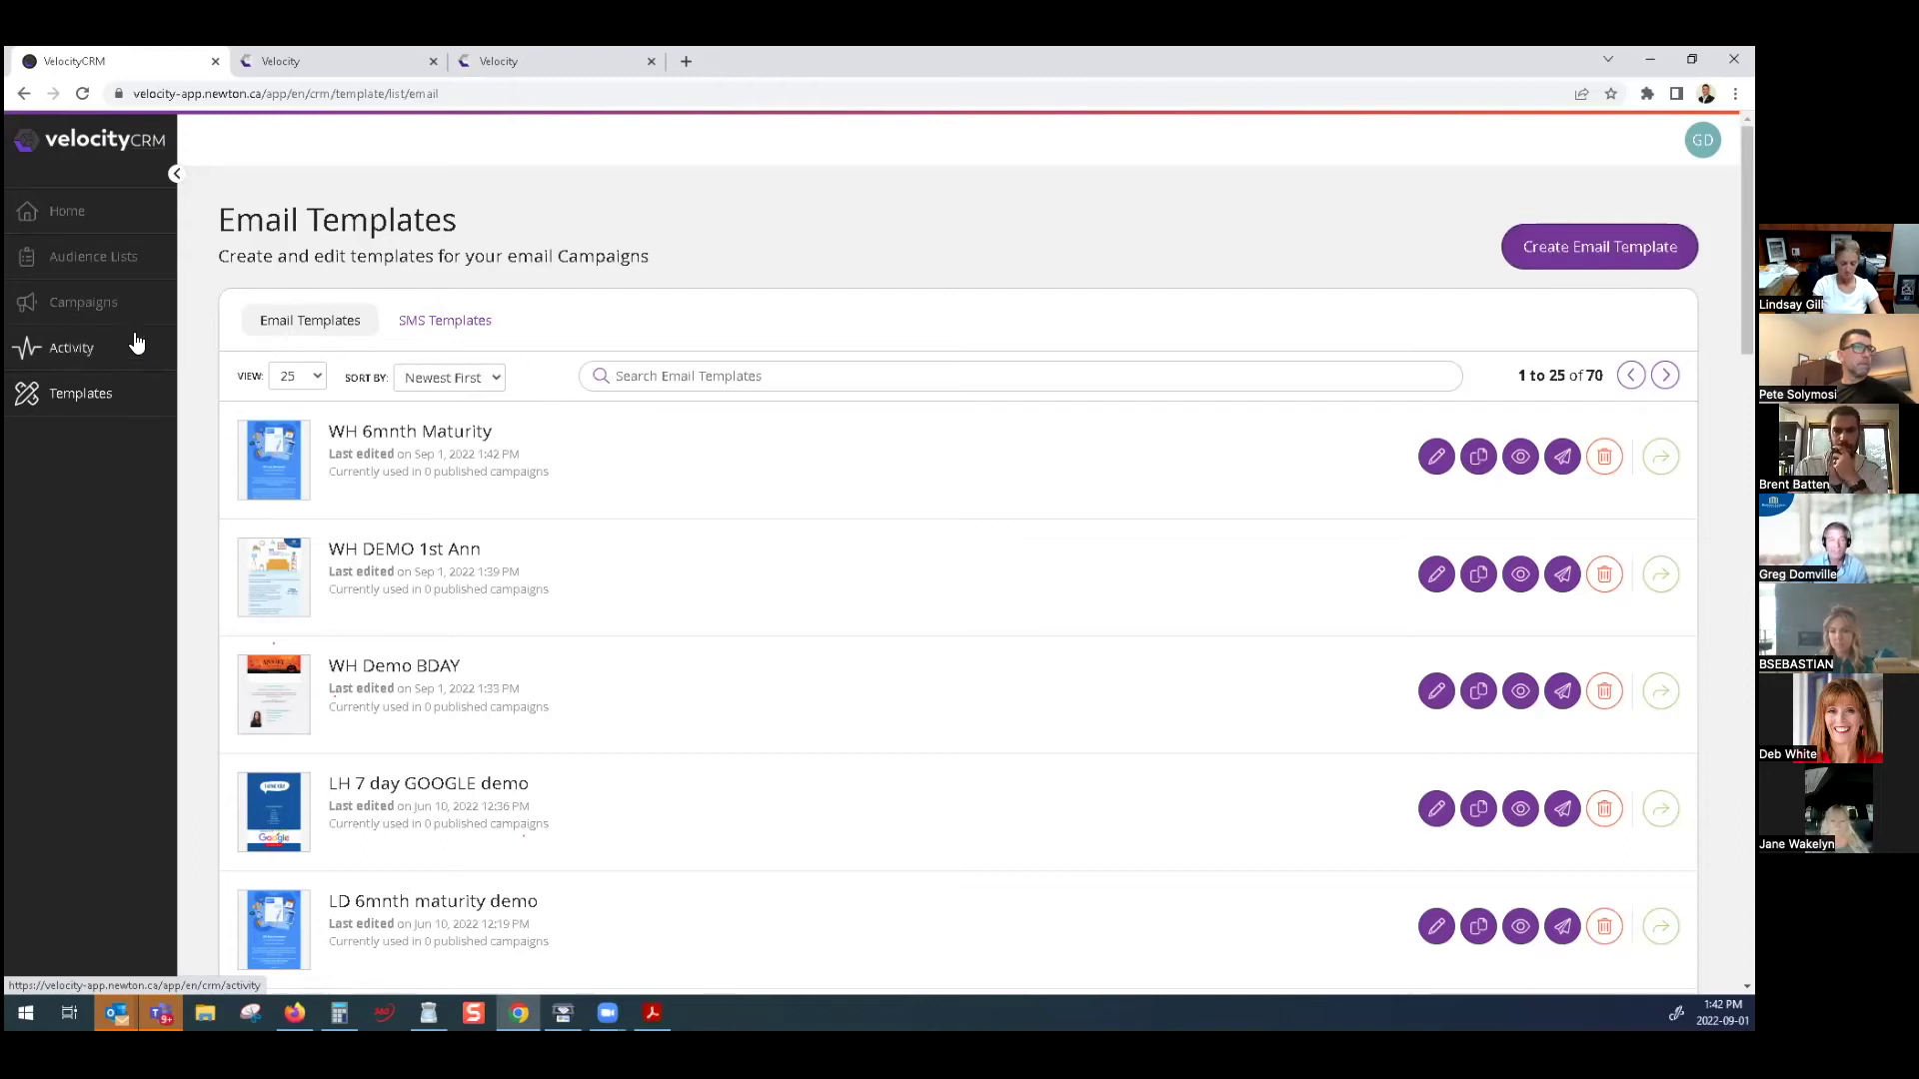
click(1545, 246)
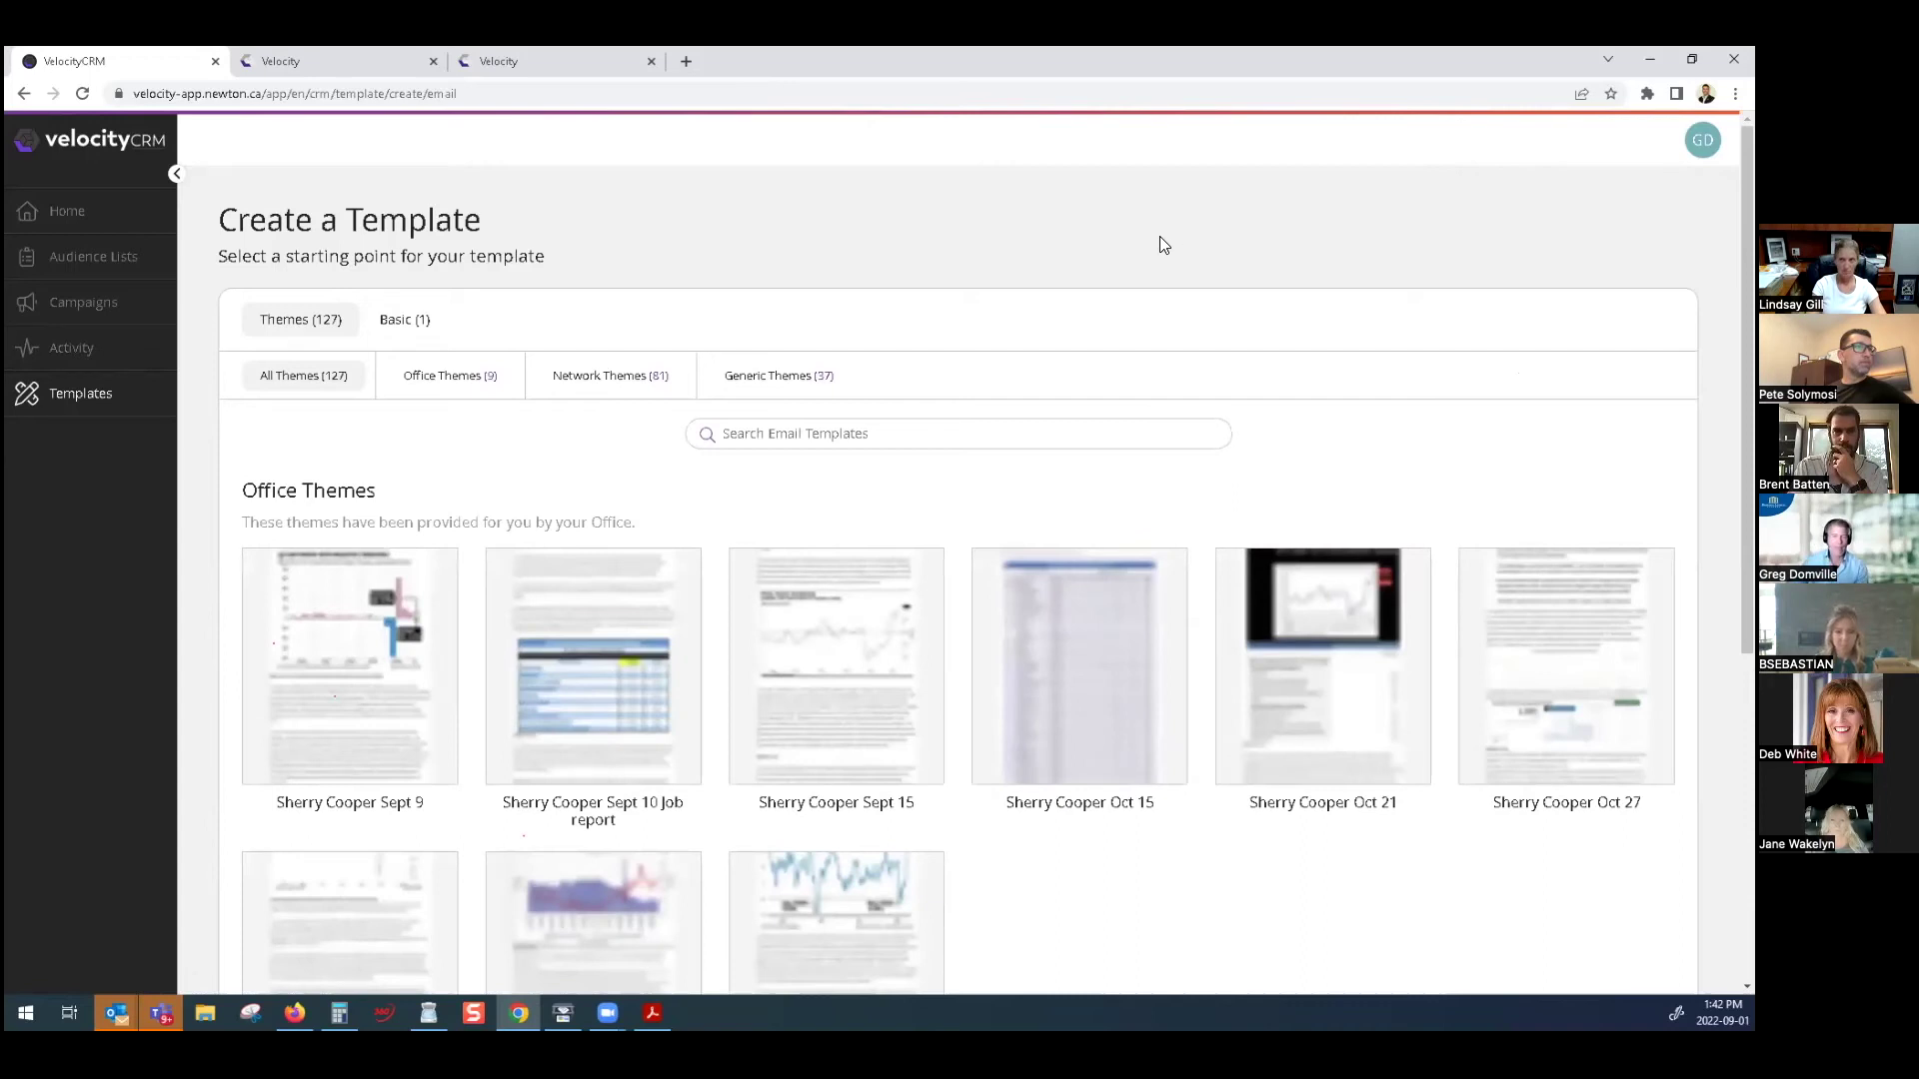
click(626, 387)
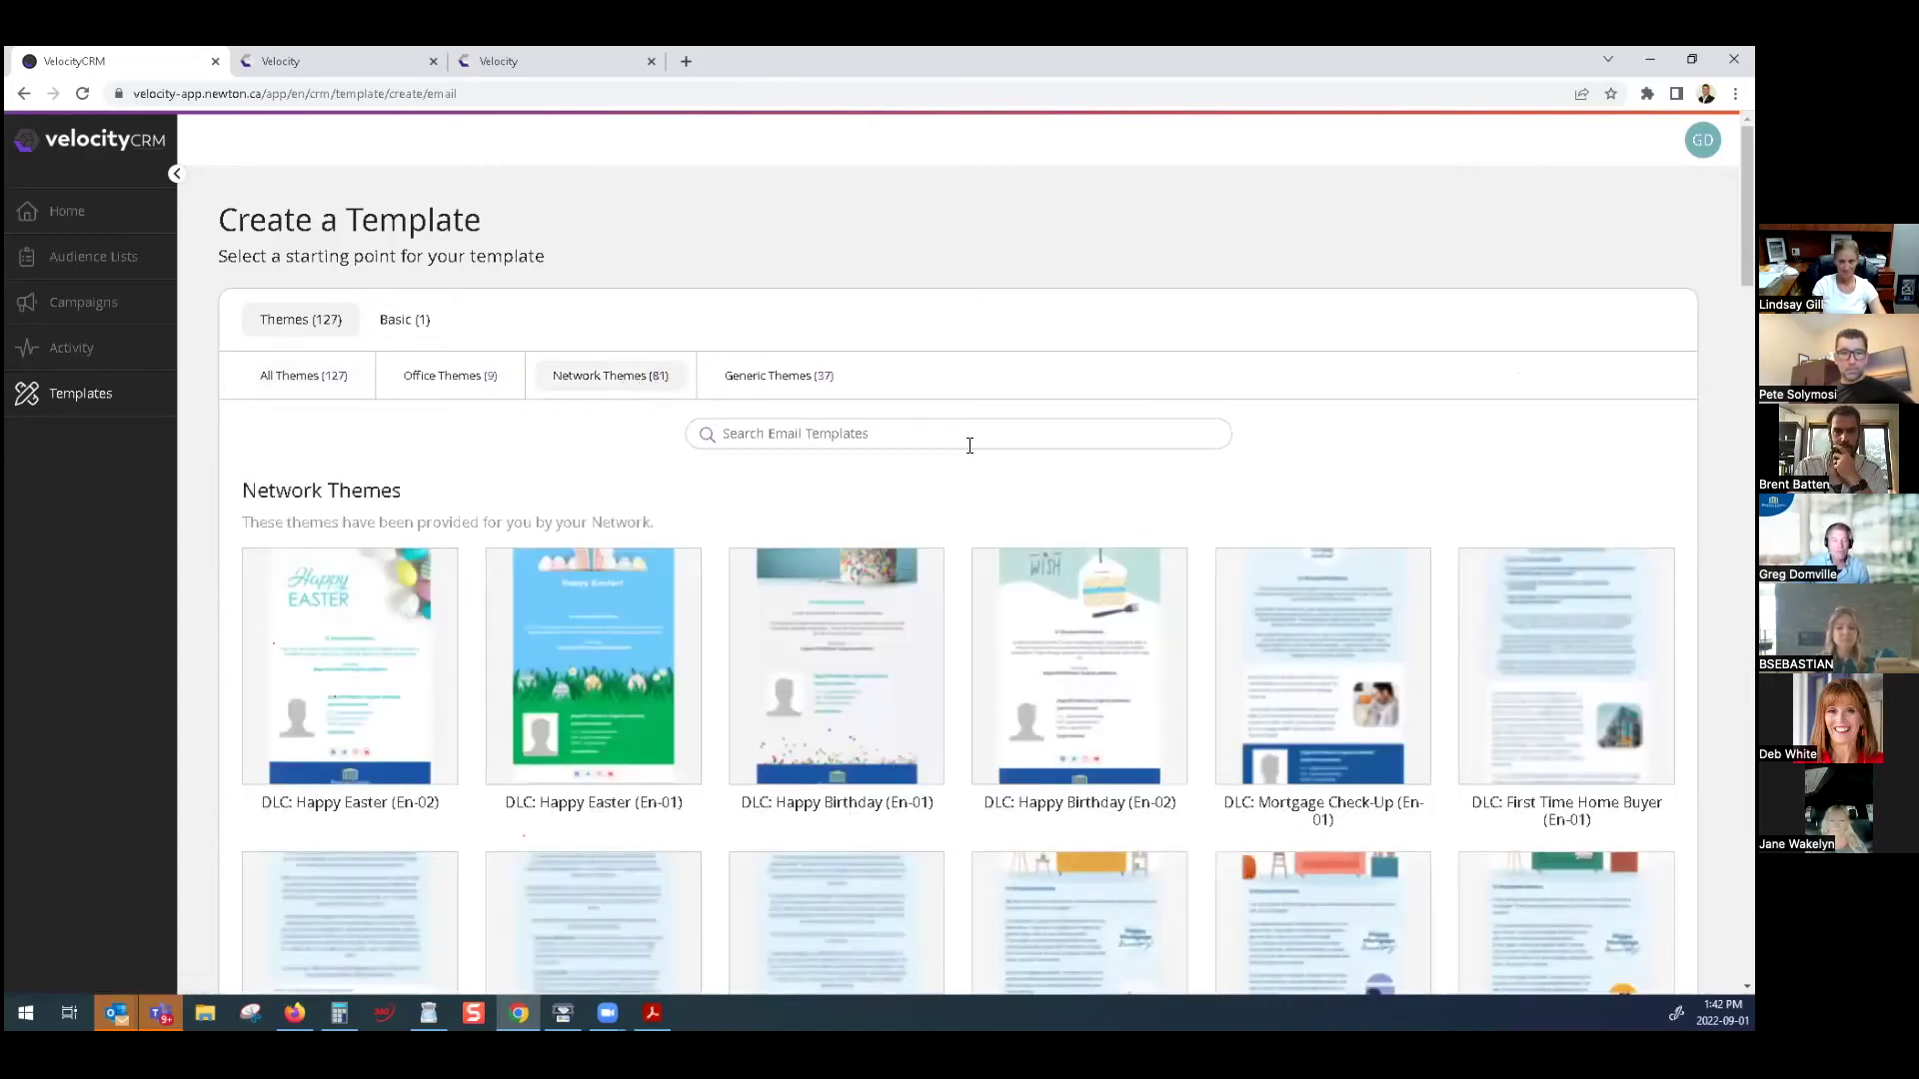
scroll(968, 455, down, 3)
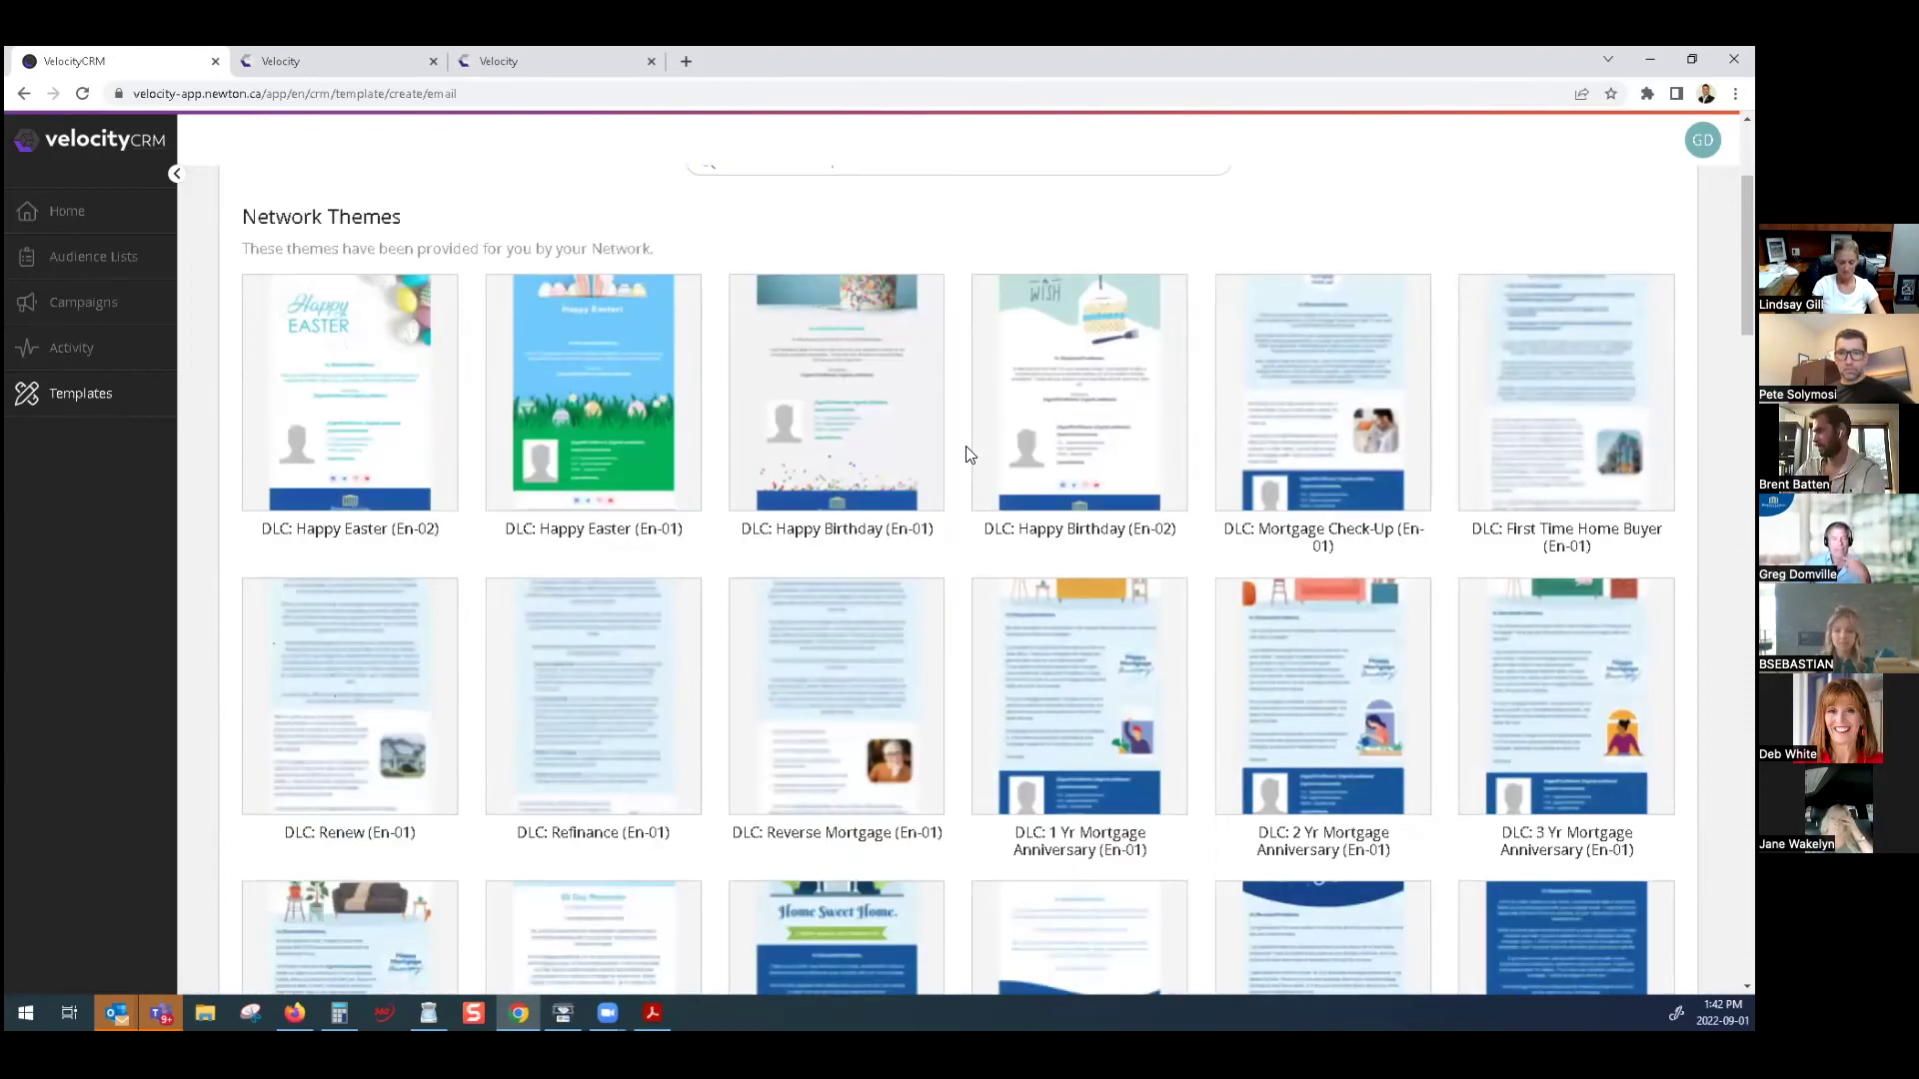
scroll(967, 455, down, 2)
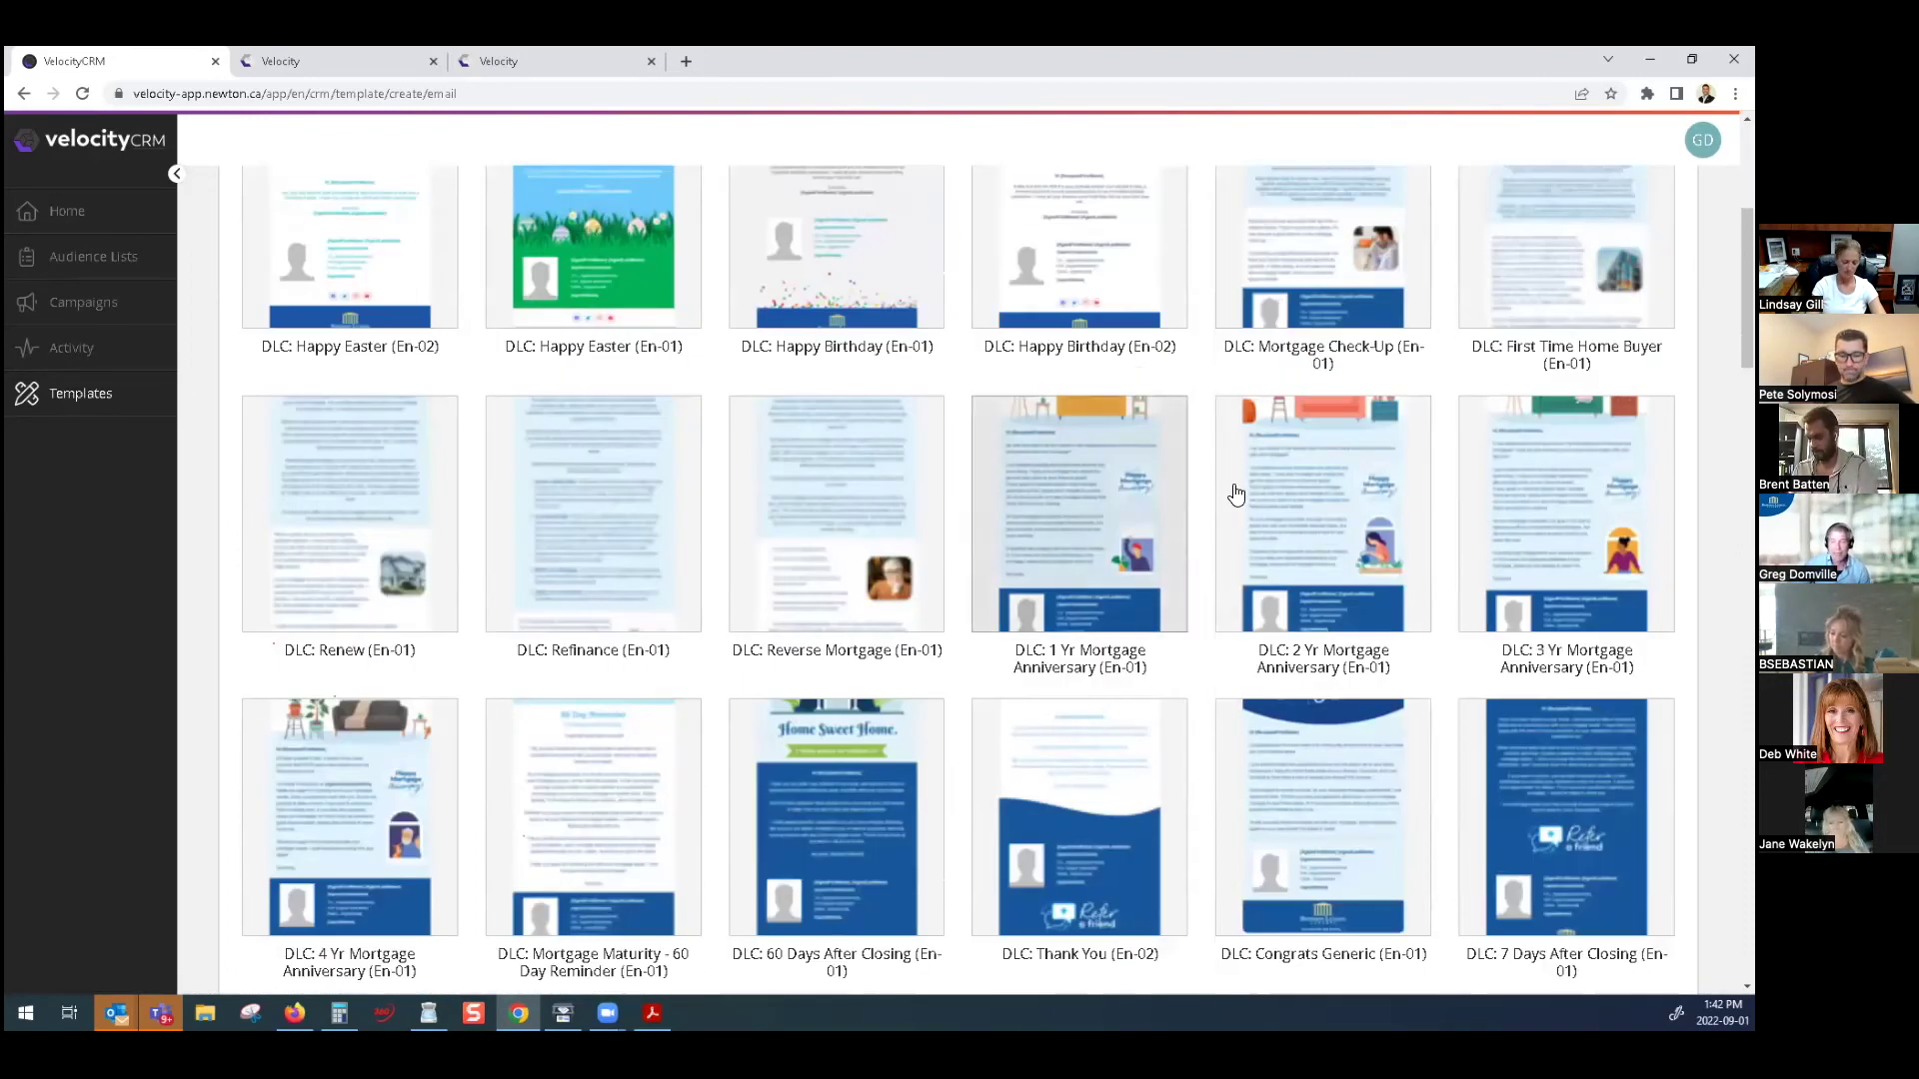
scroll(1236, 493, down, 3)
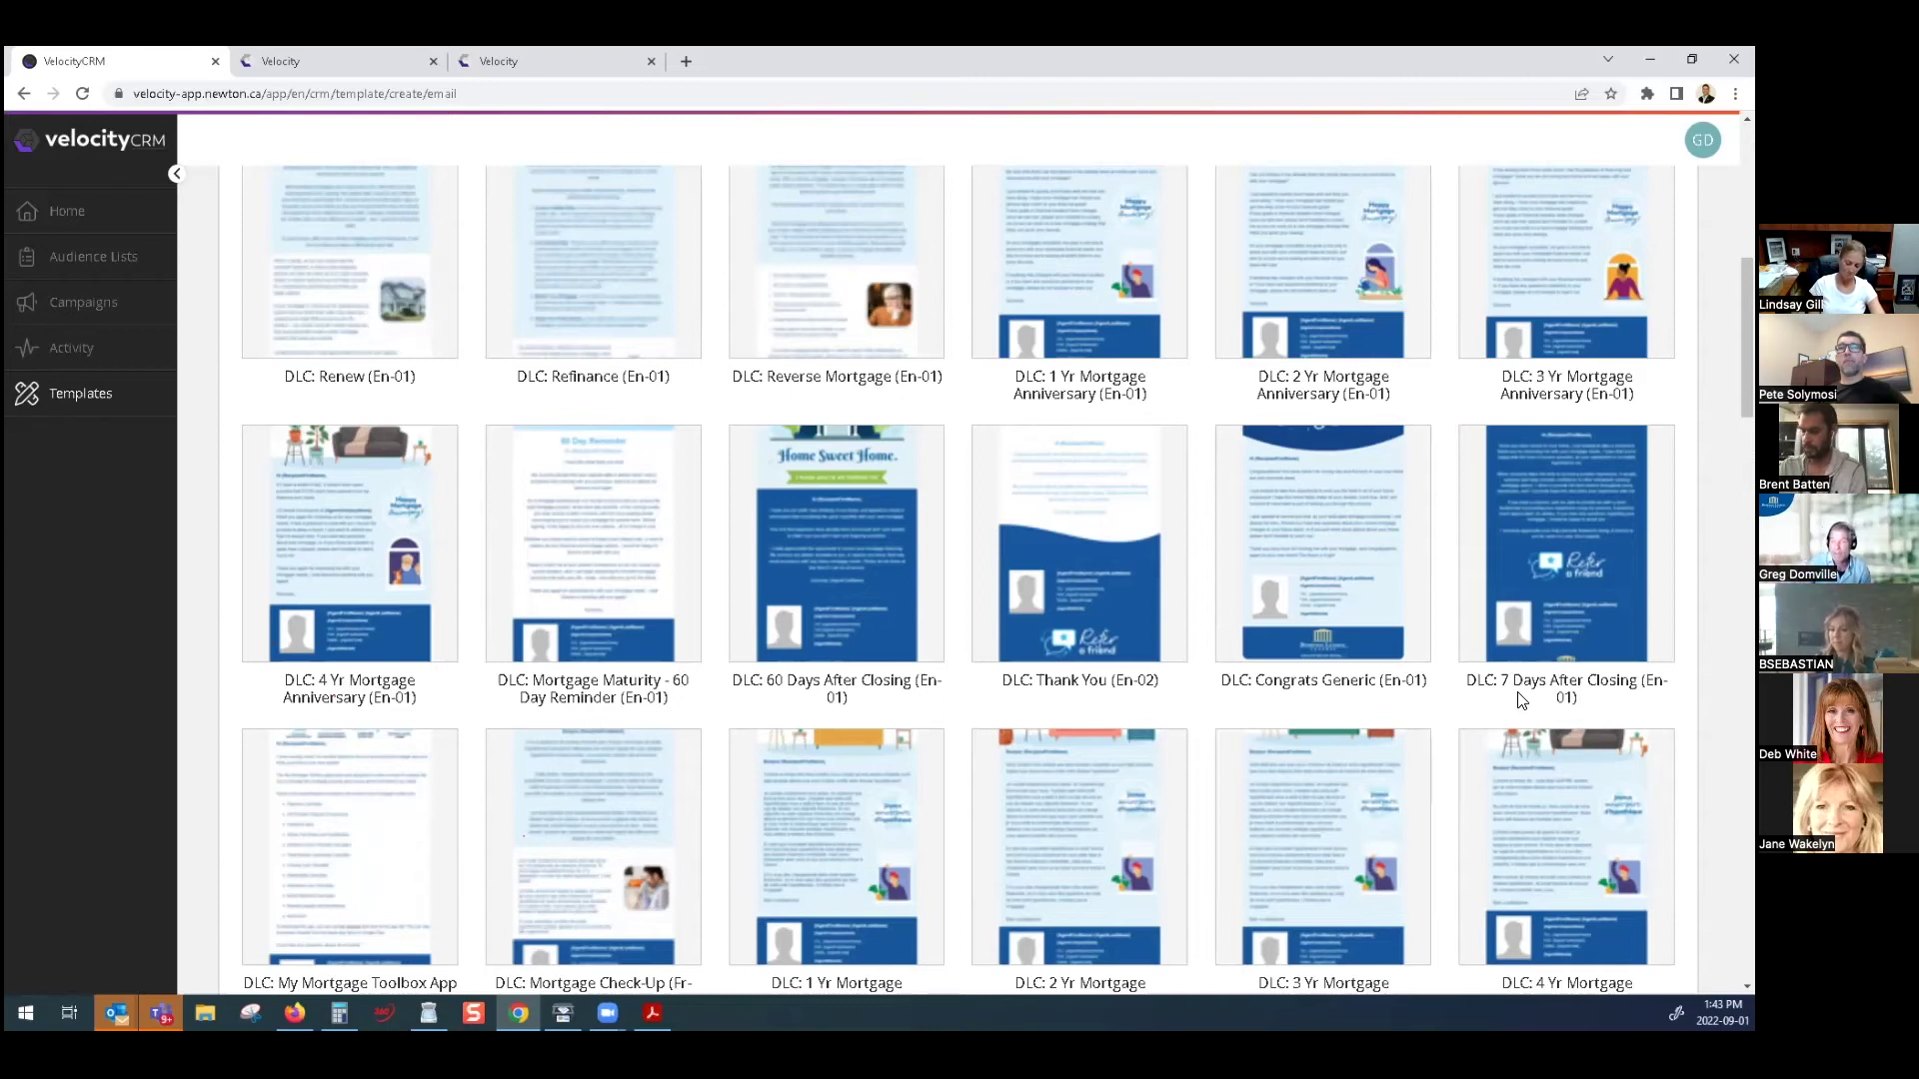
Create the 'WH 7 day closing GOOGLE' template from the DLC: 7 Days After Closing theme
mouse_move(1544, 533)
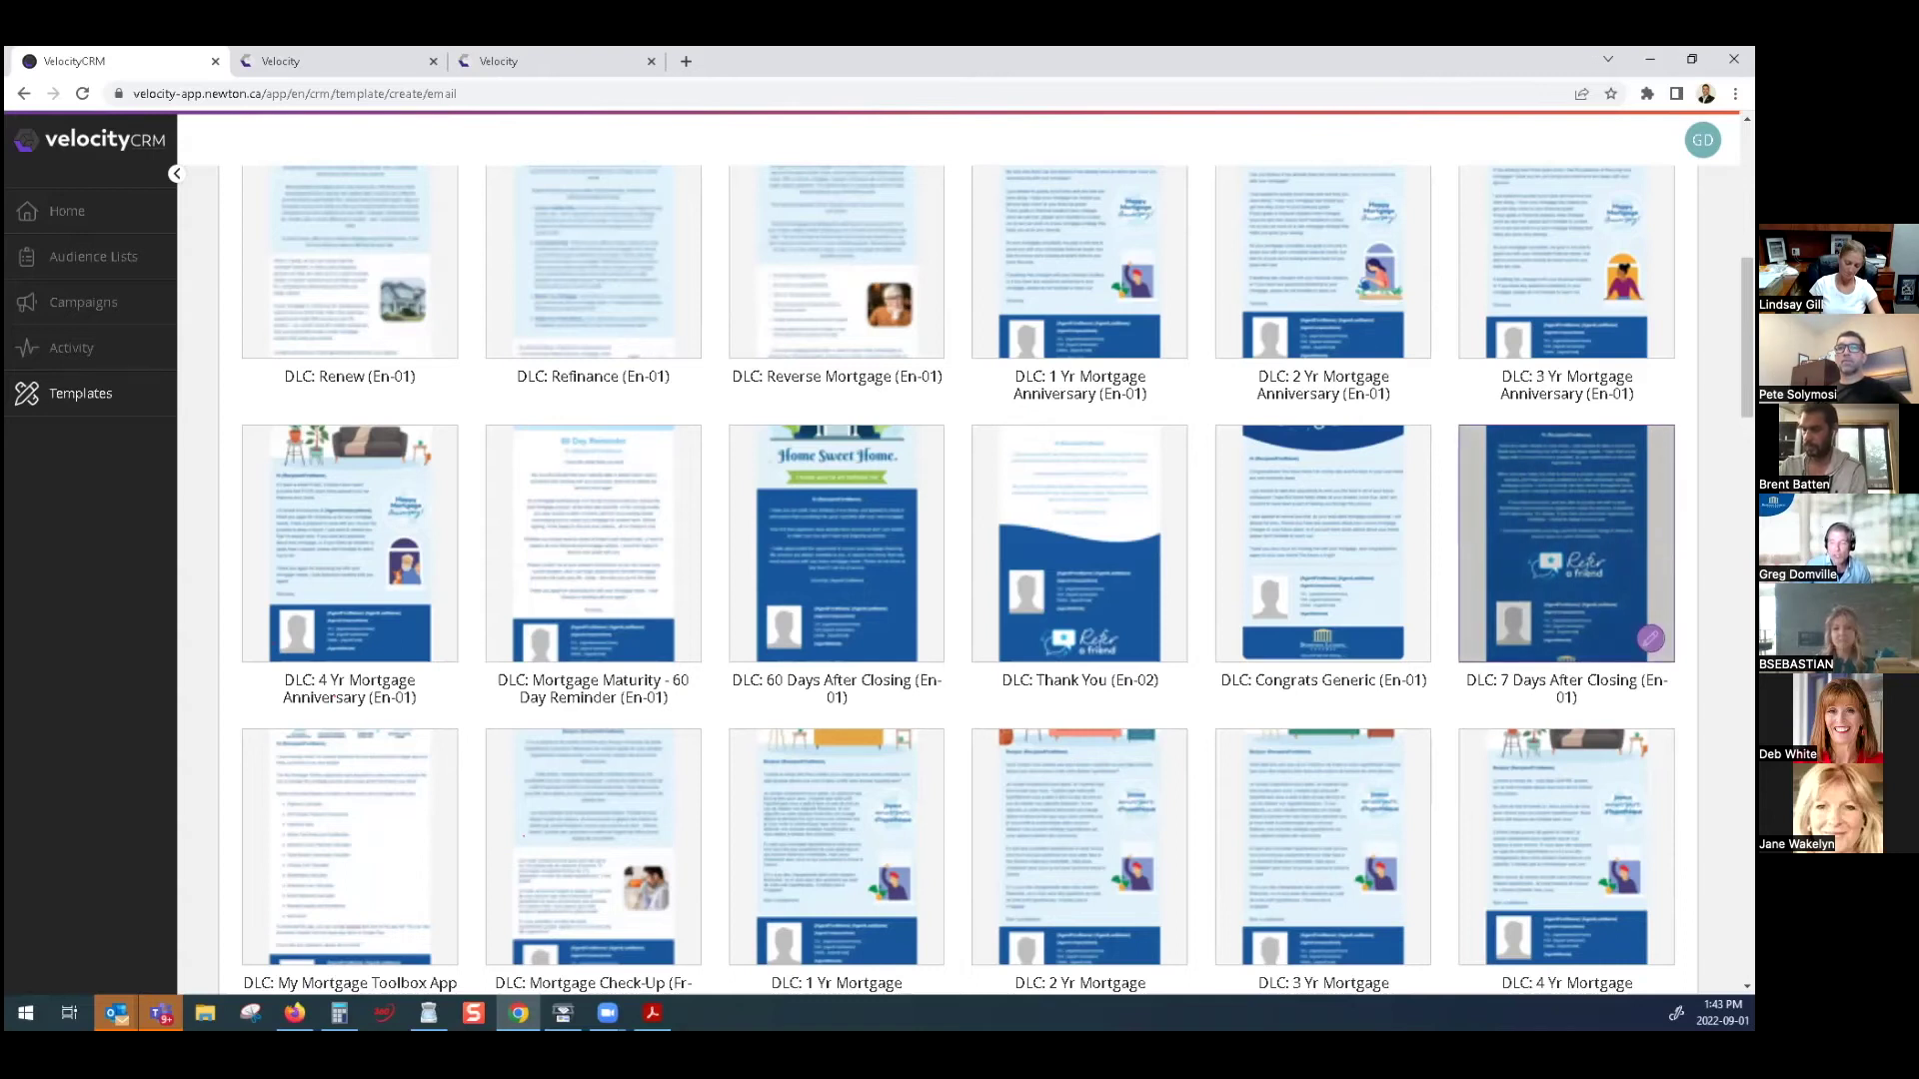
click(1650, 637)
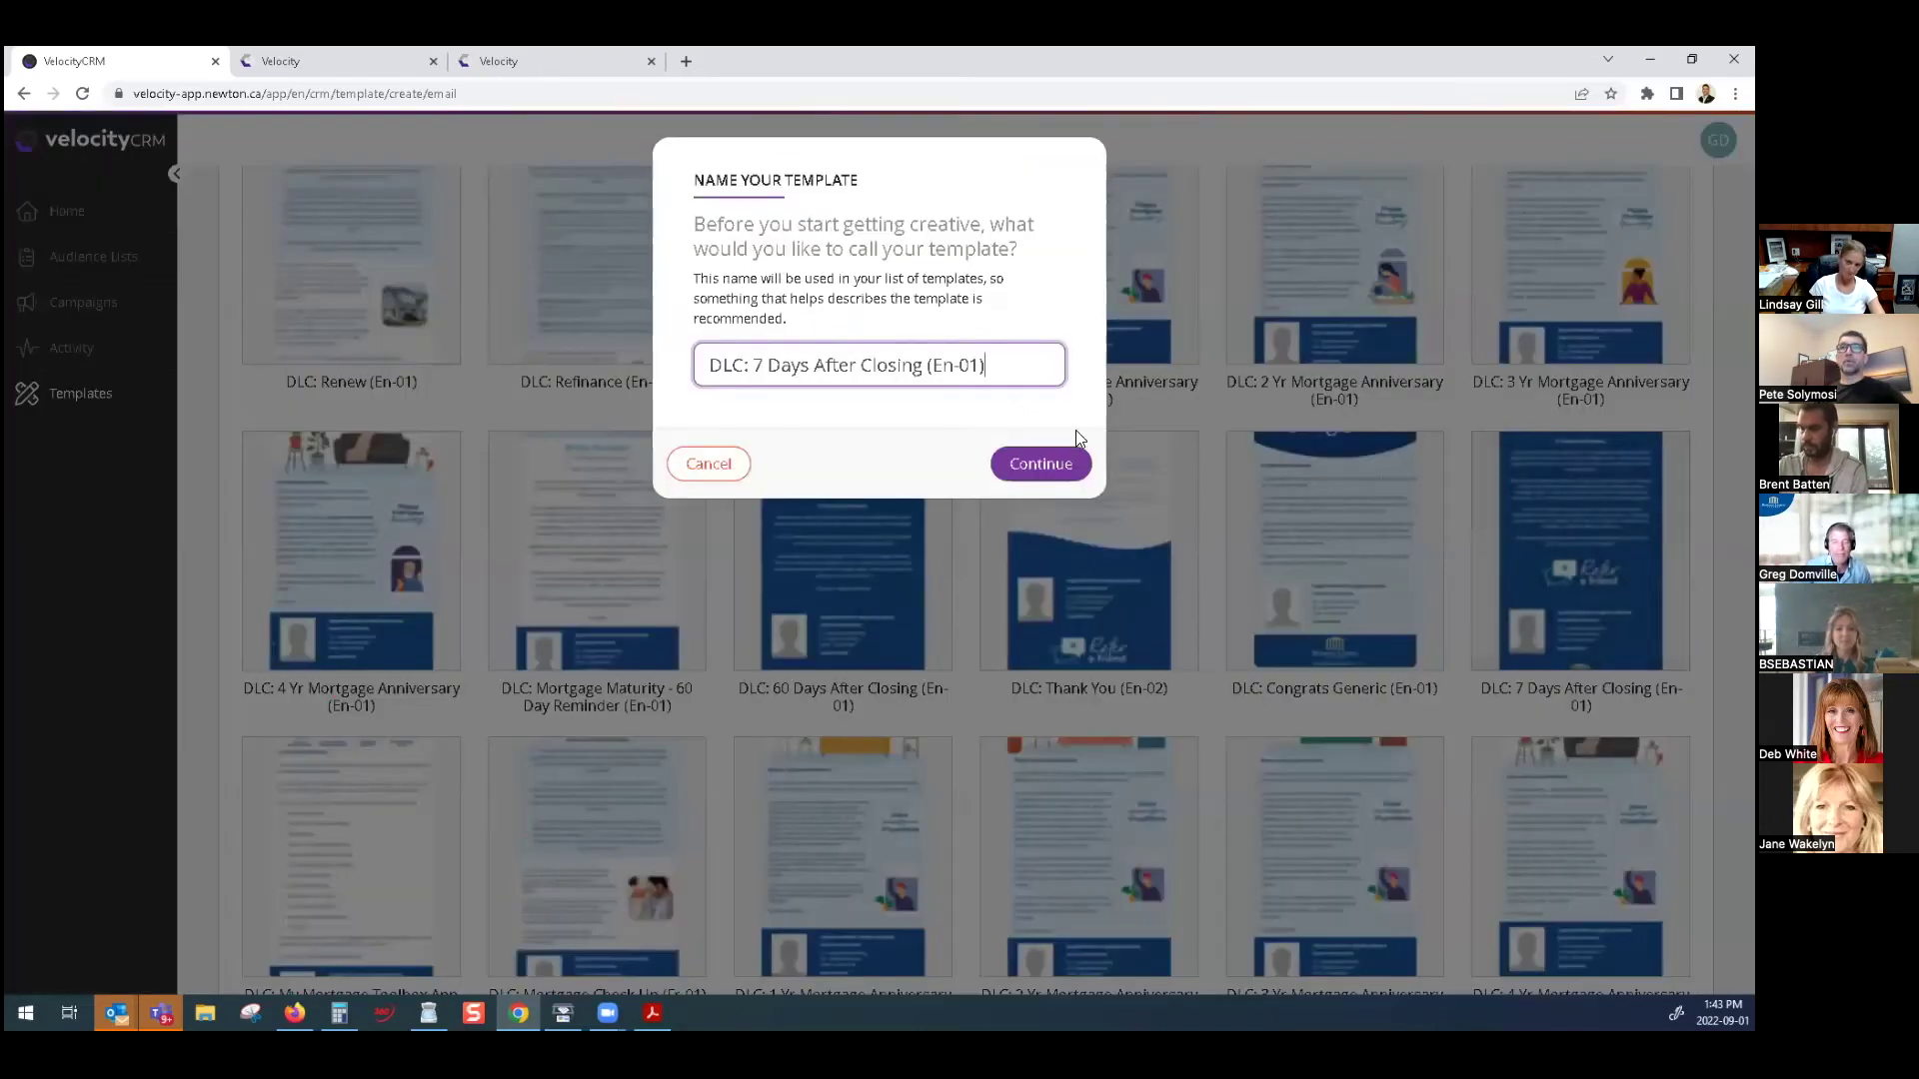
drag(1009, 375, 706, 367)
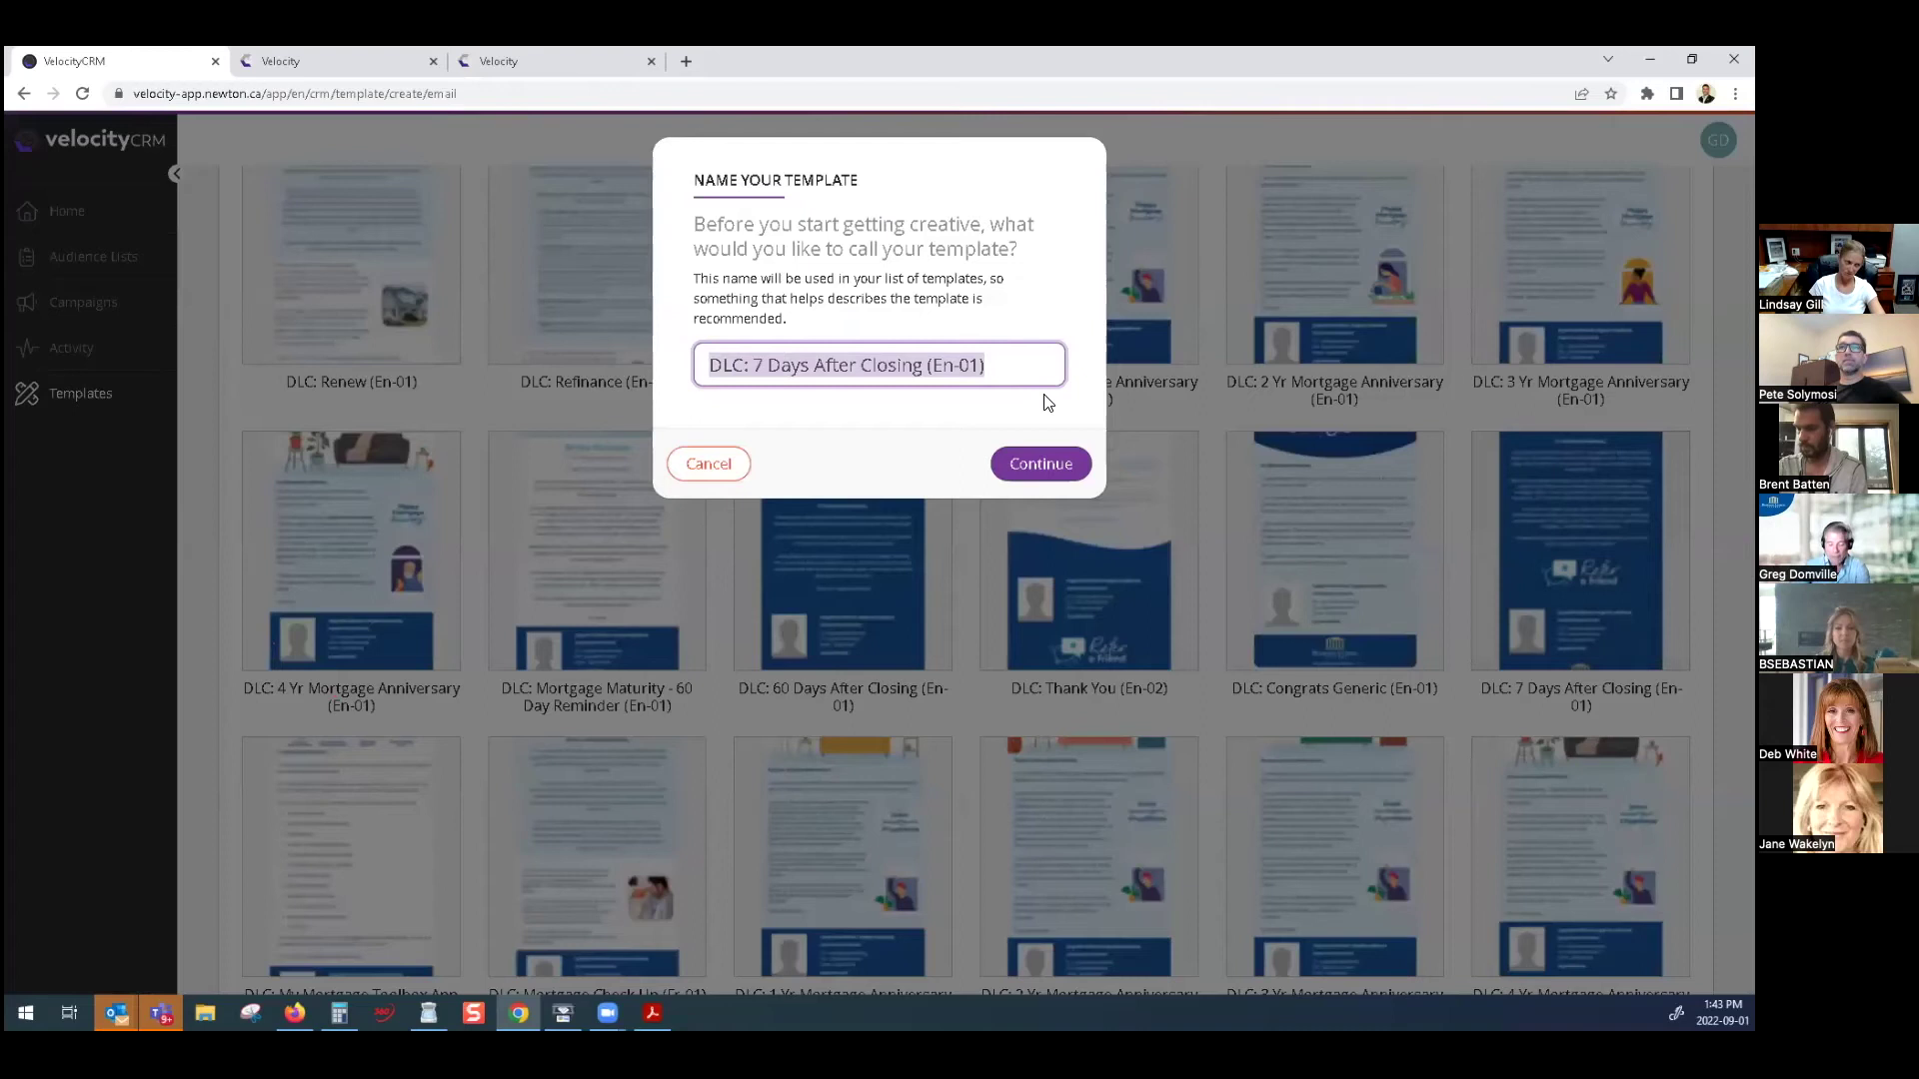
text(WH )
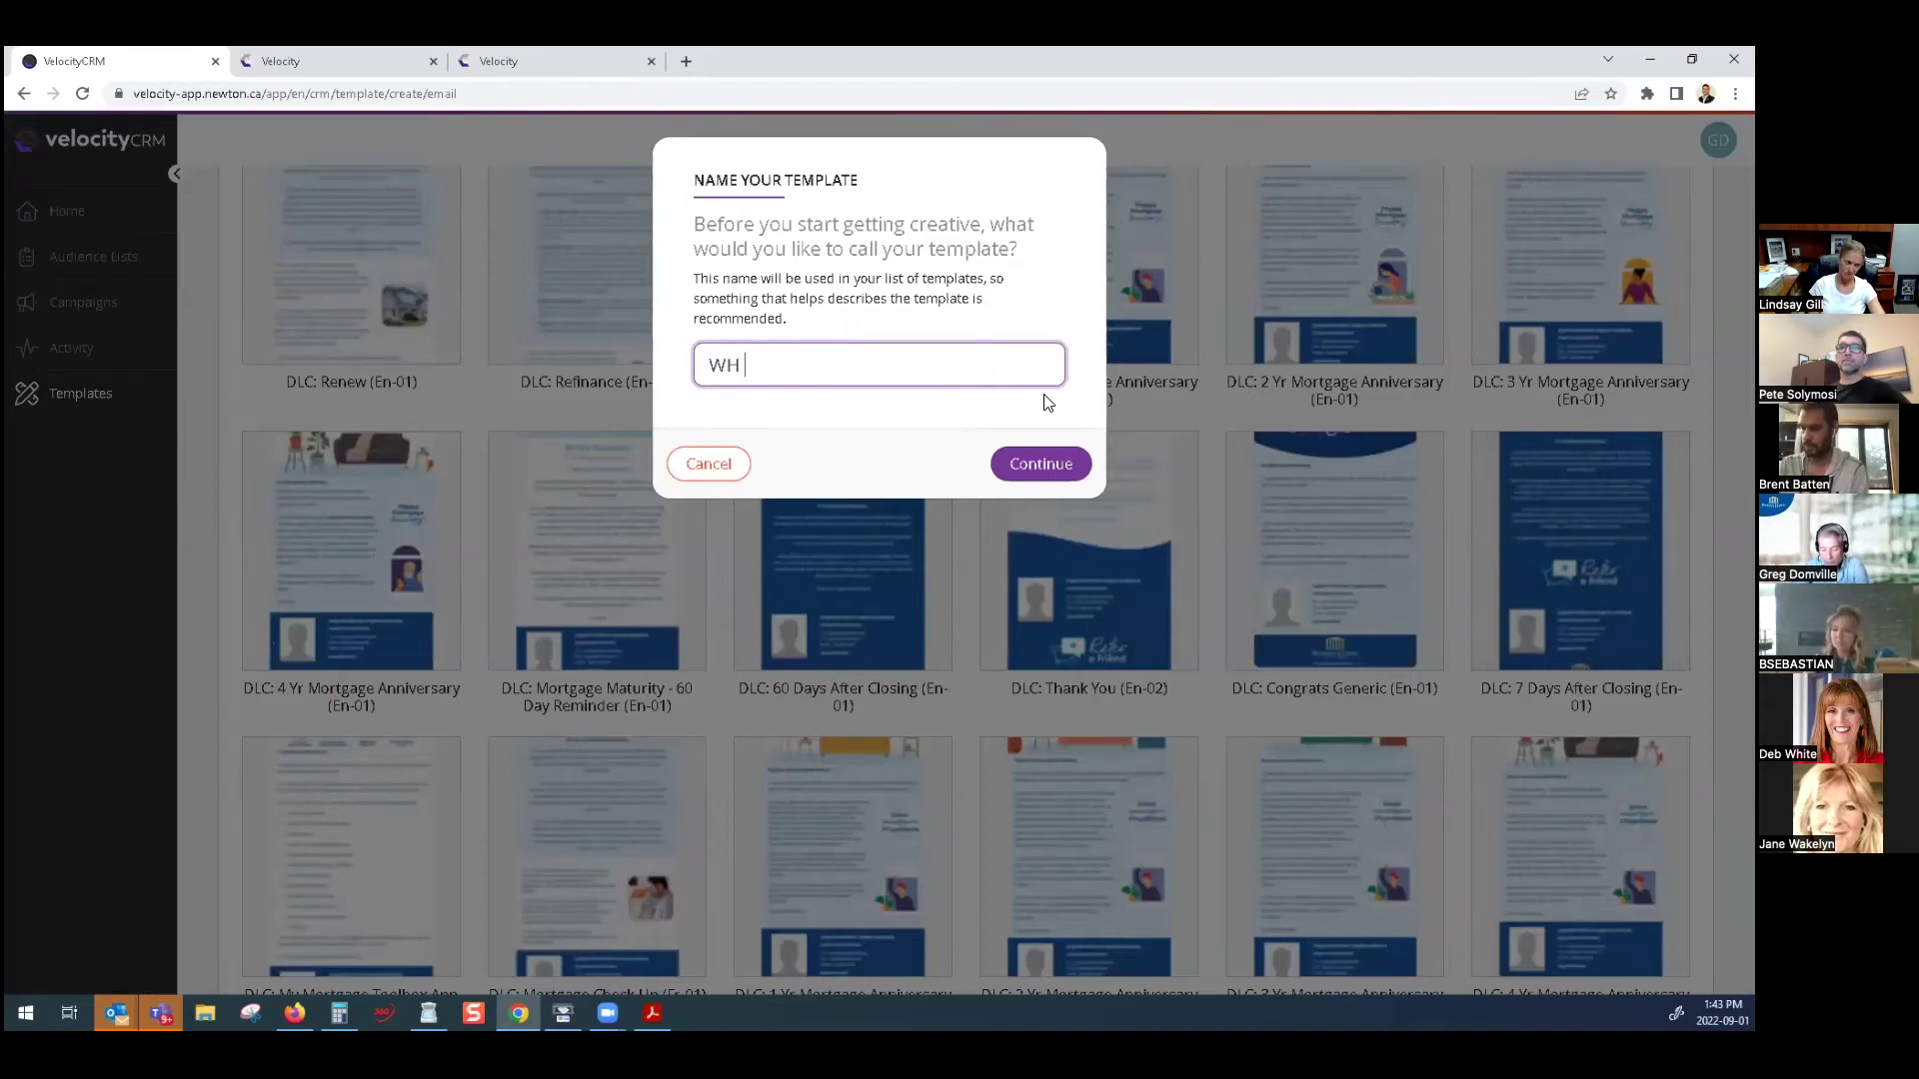
text(7 day closin)
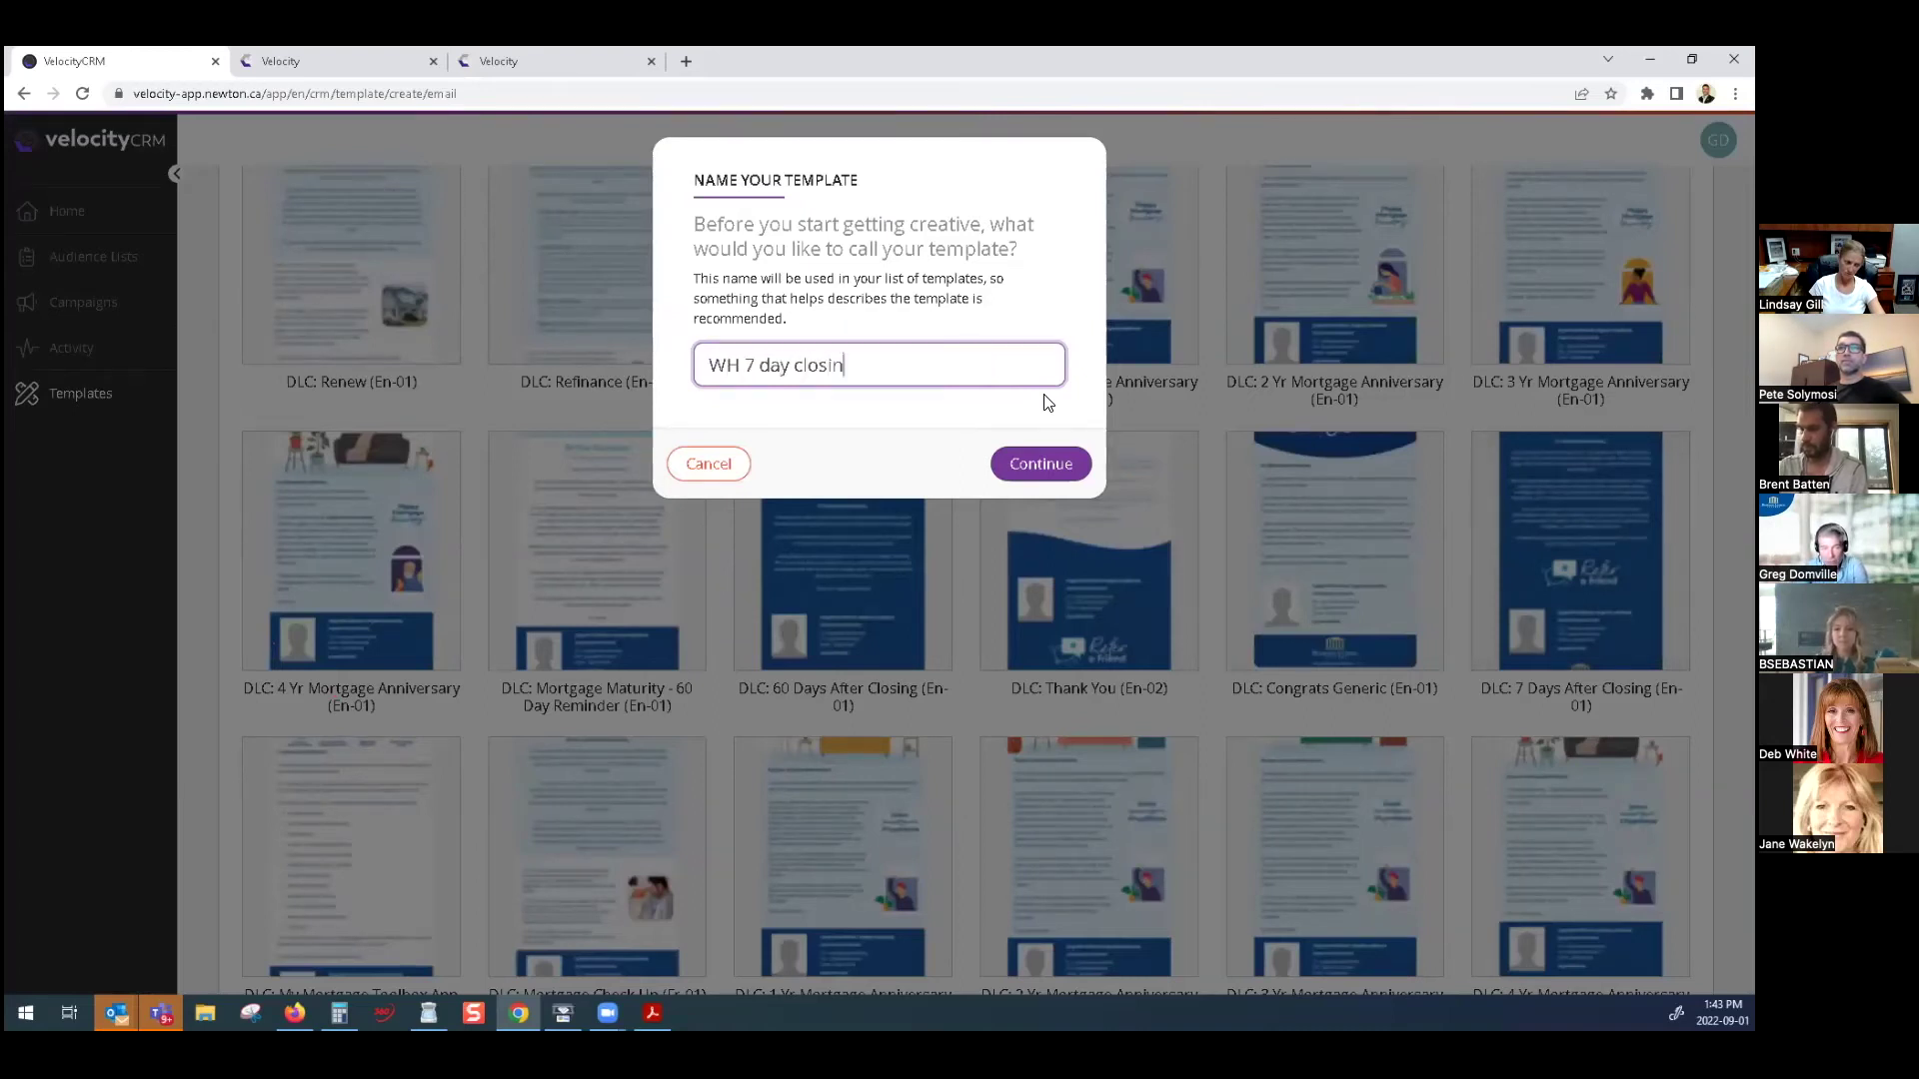
text(g GOOGLE)
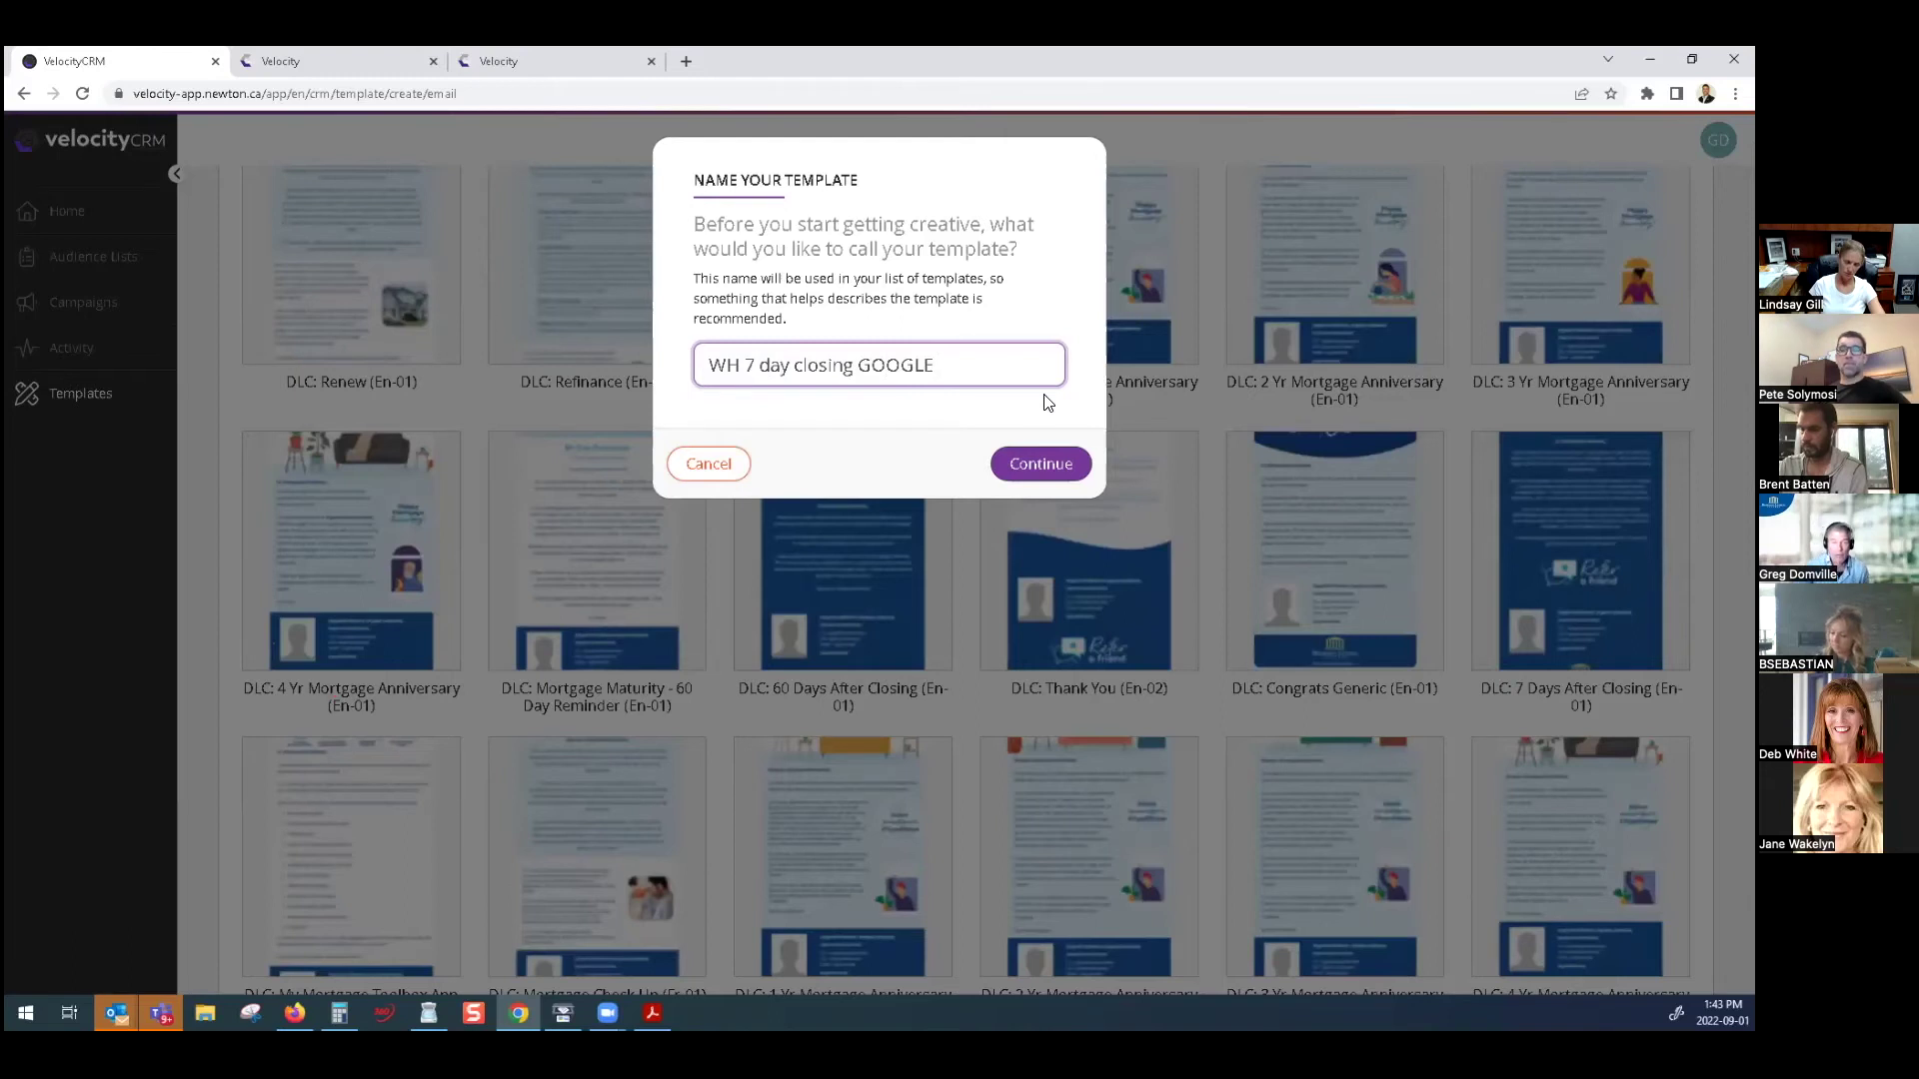
click(1038, 465)
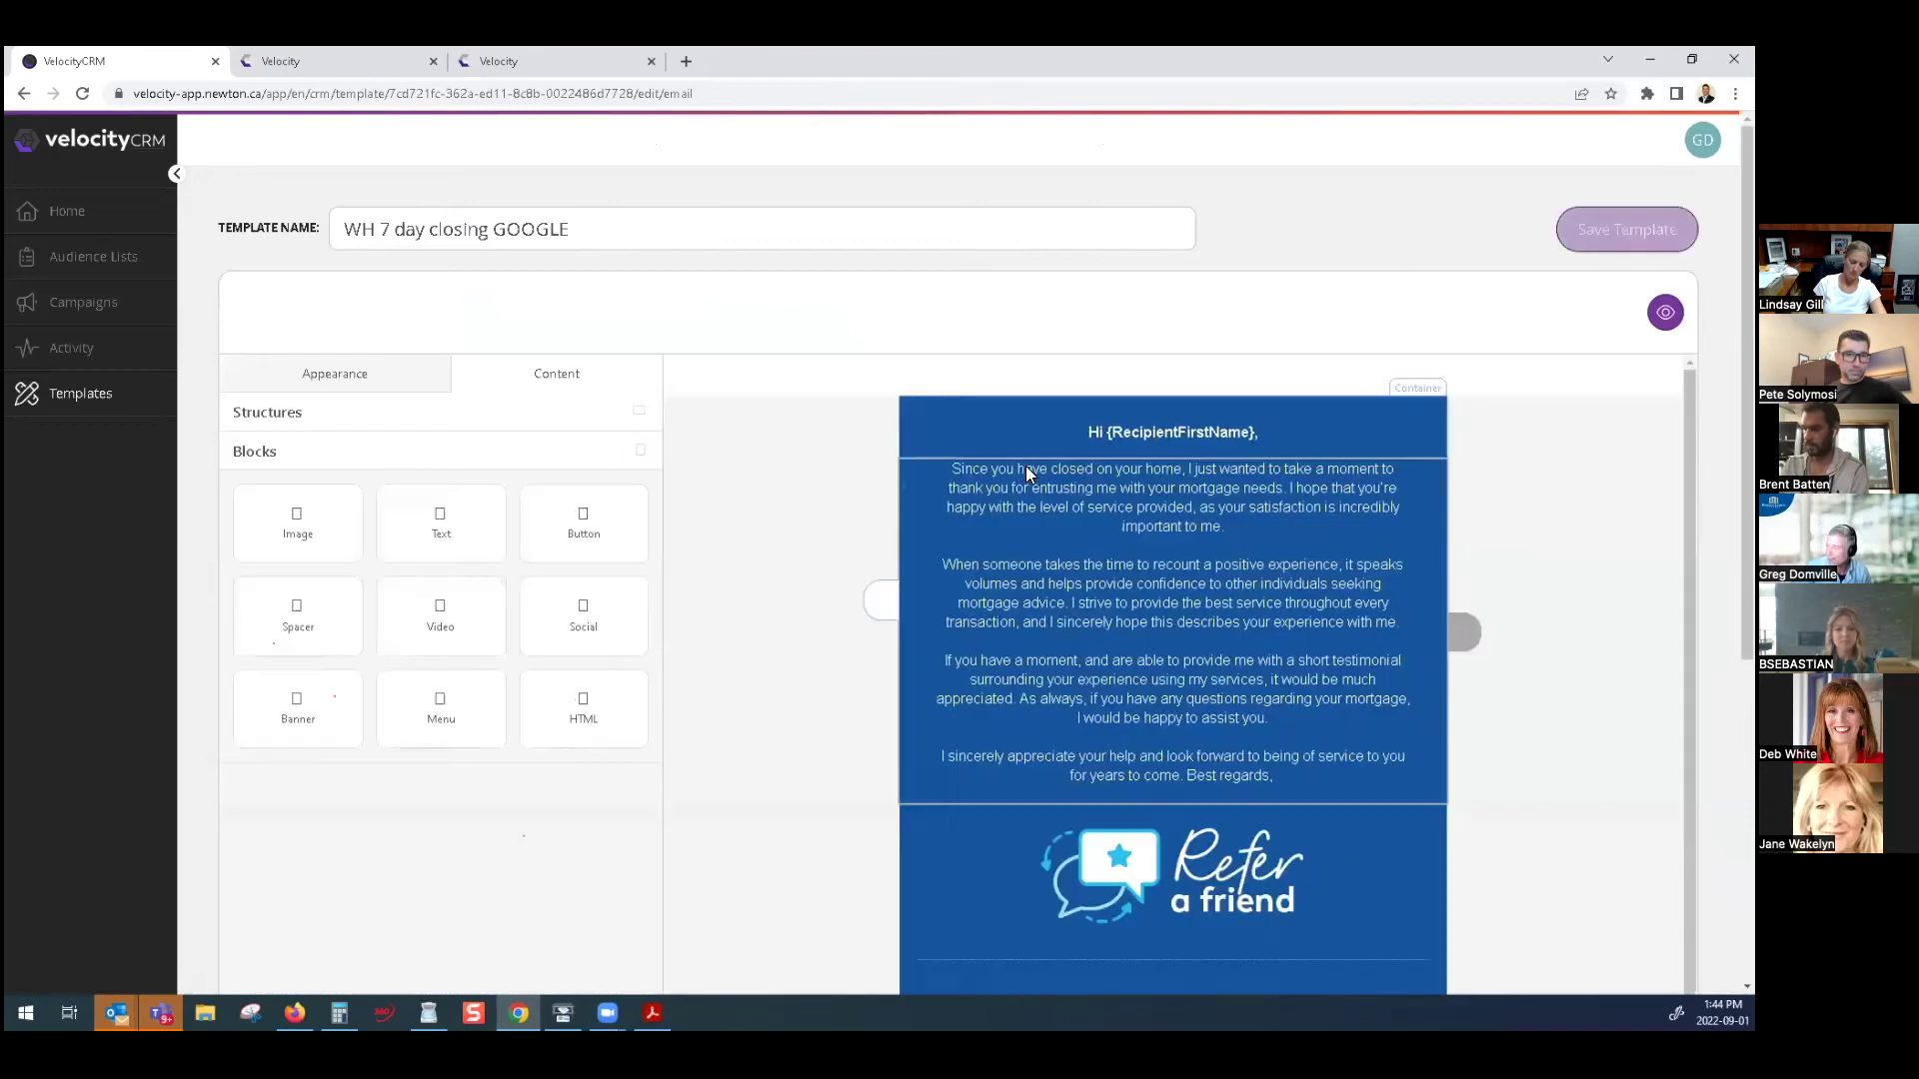
Delete the Refer a friend graphic and drag a Button block below the closing paragraph
scroll(1030, 454, up, 2)
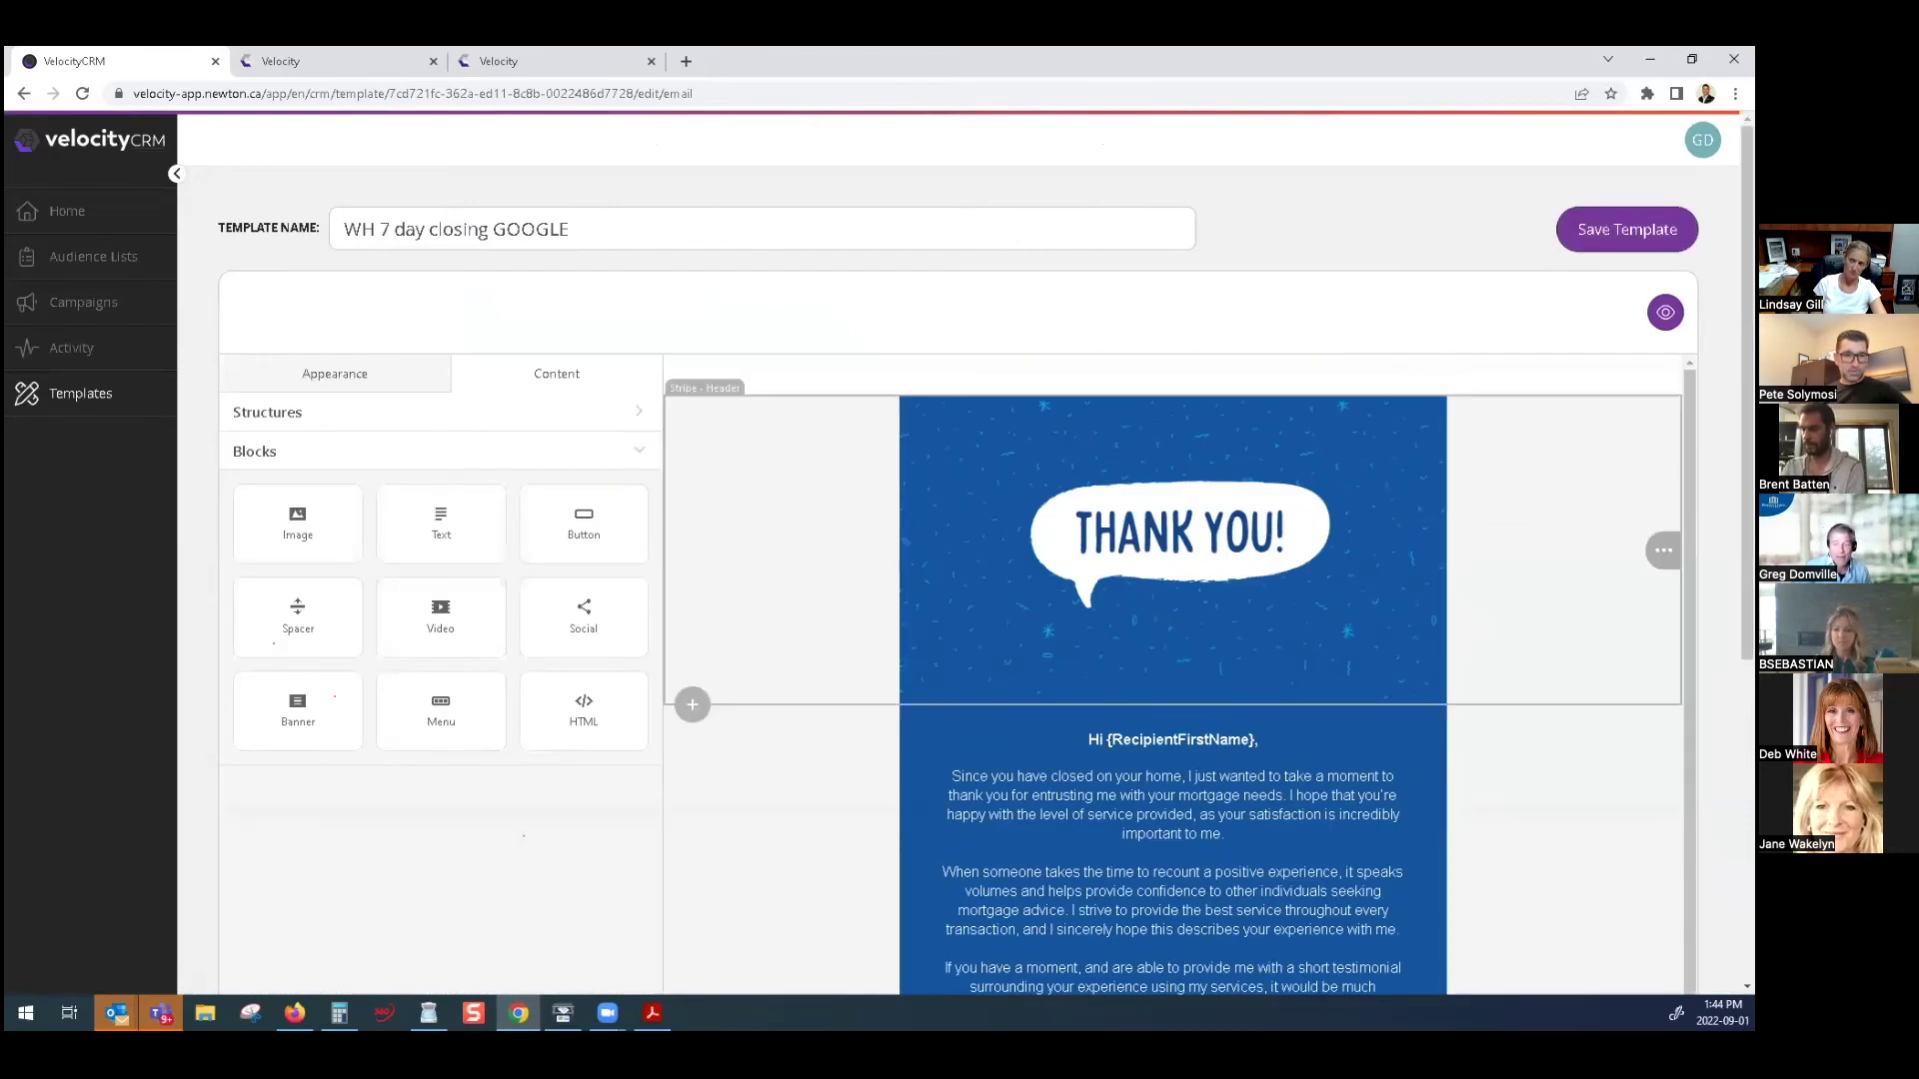
scroll(1391, 514, down, 10)
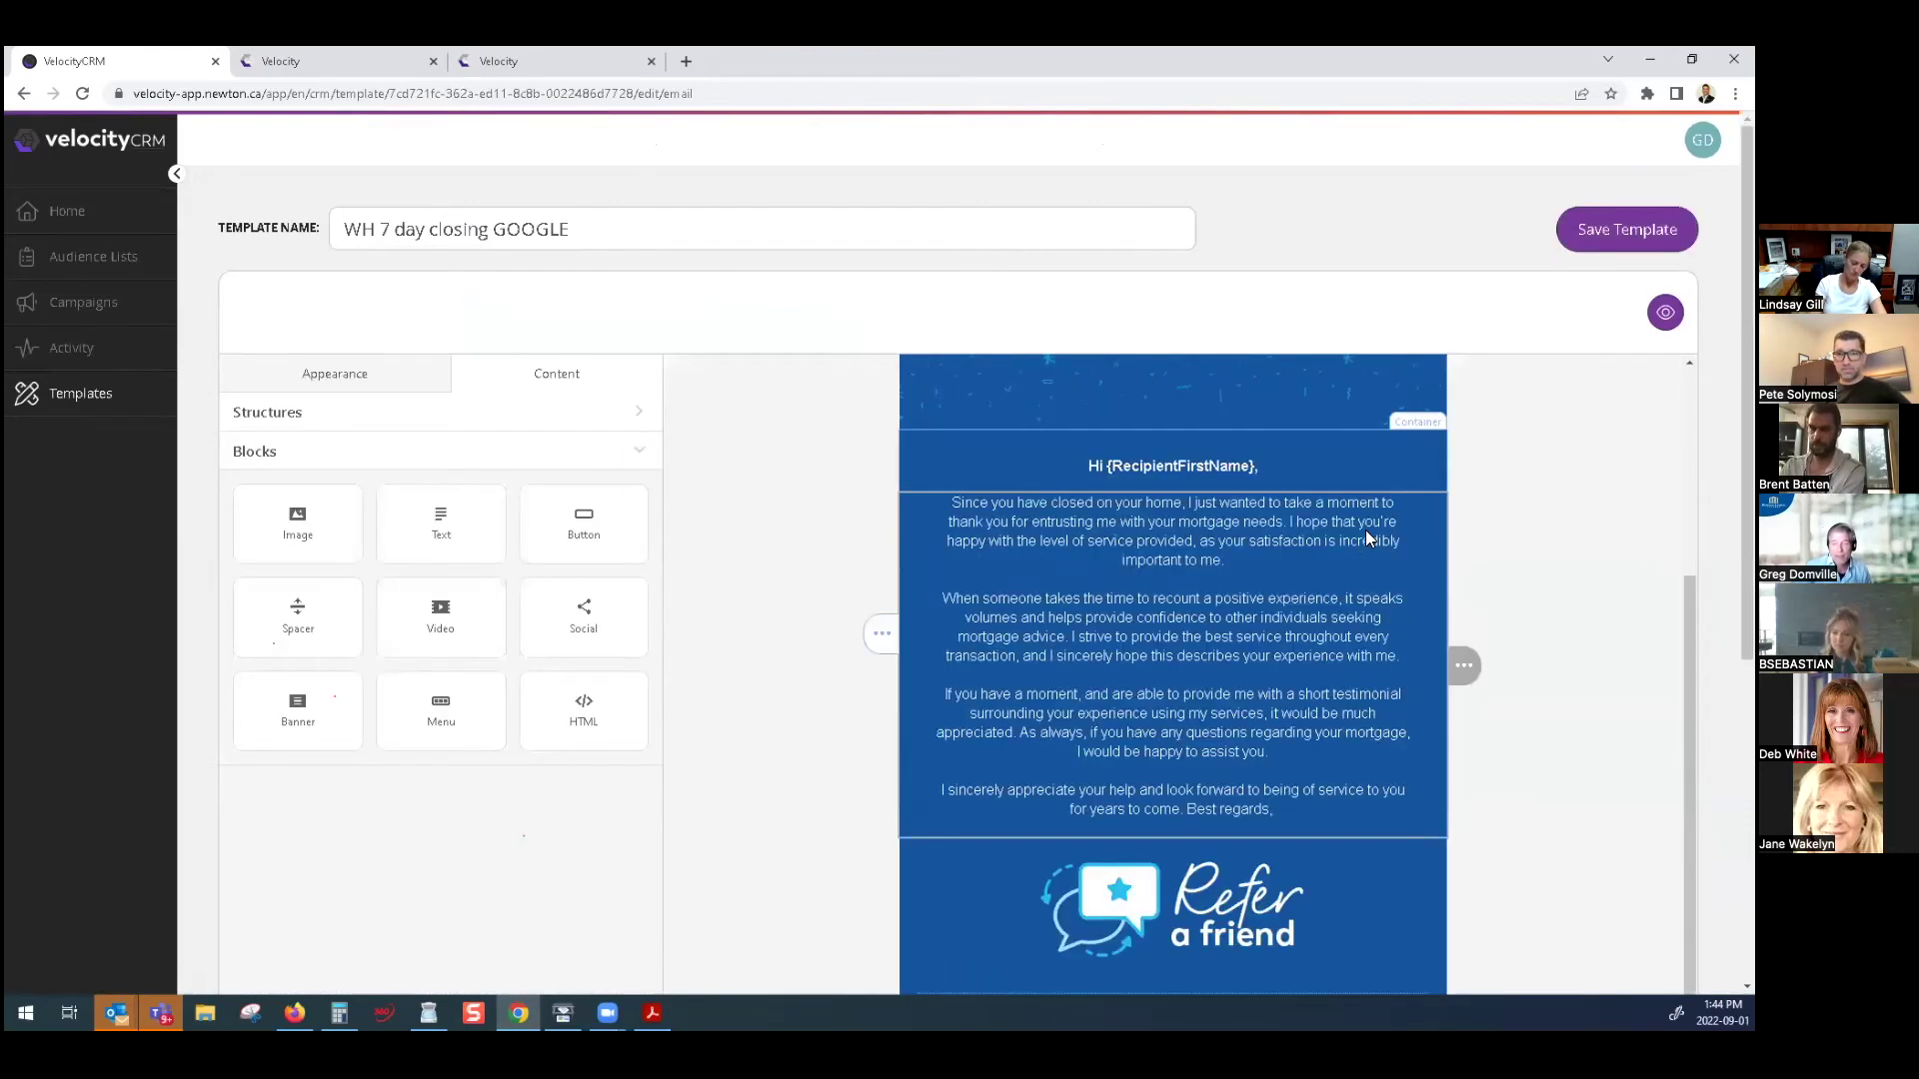
scroll(1050, 739, down, 2)
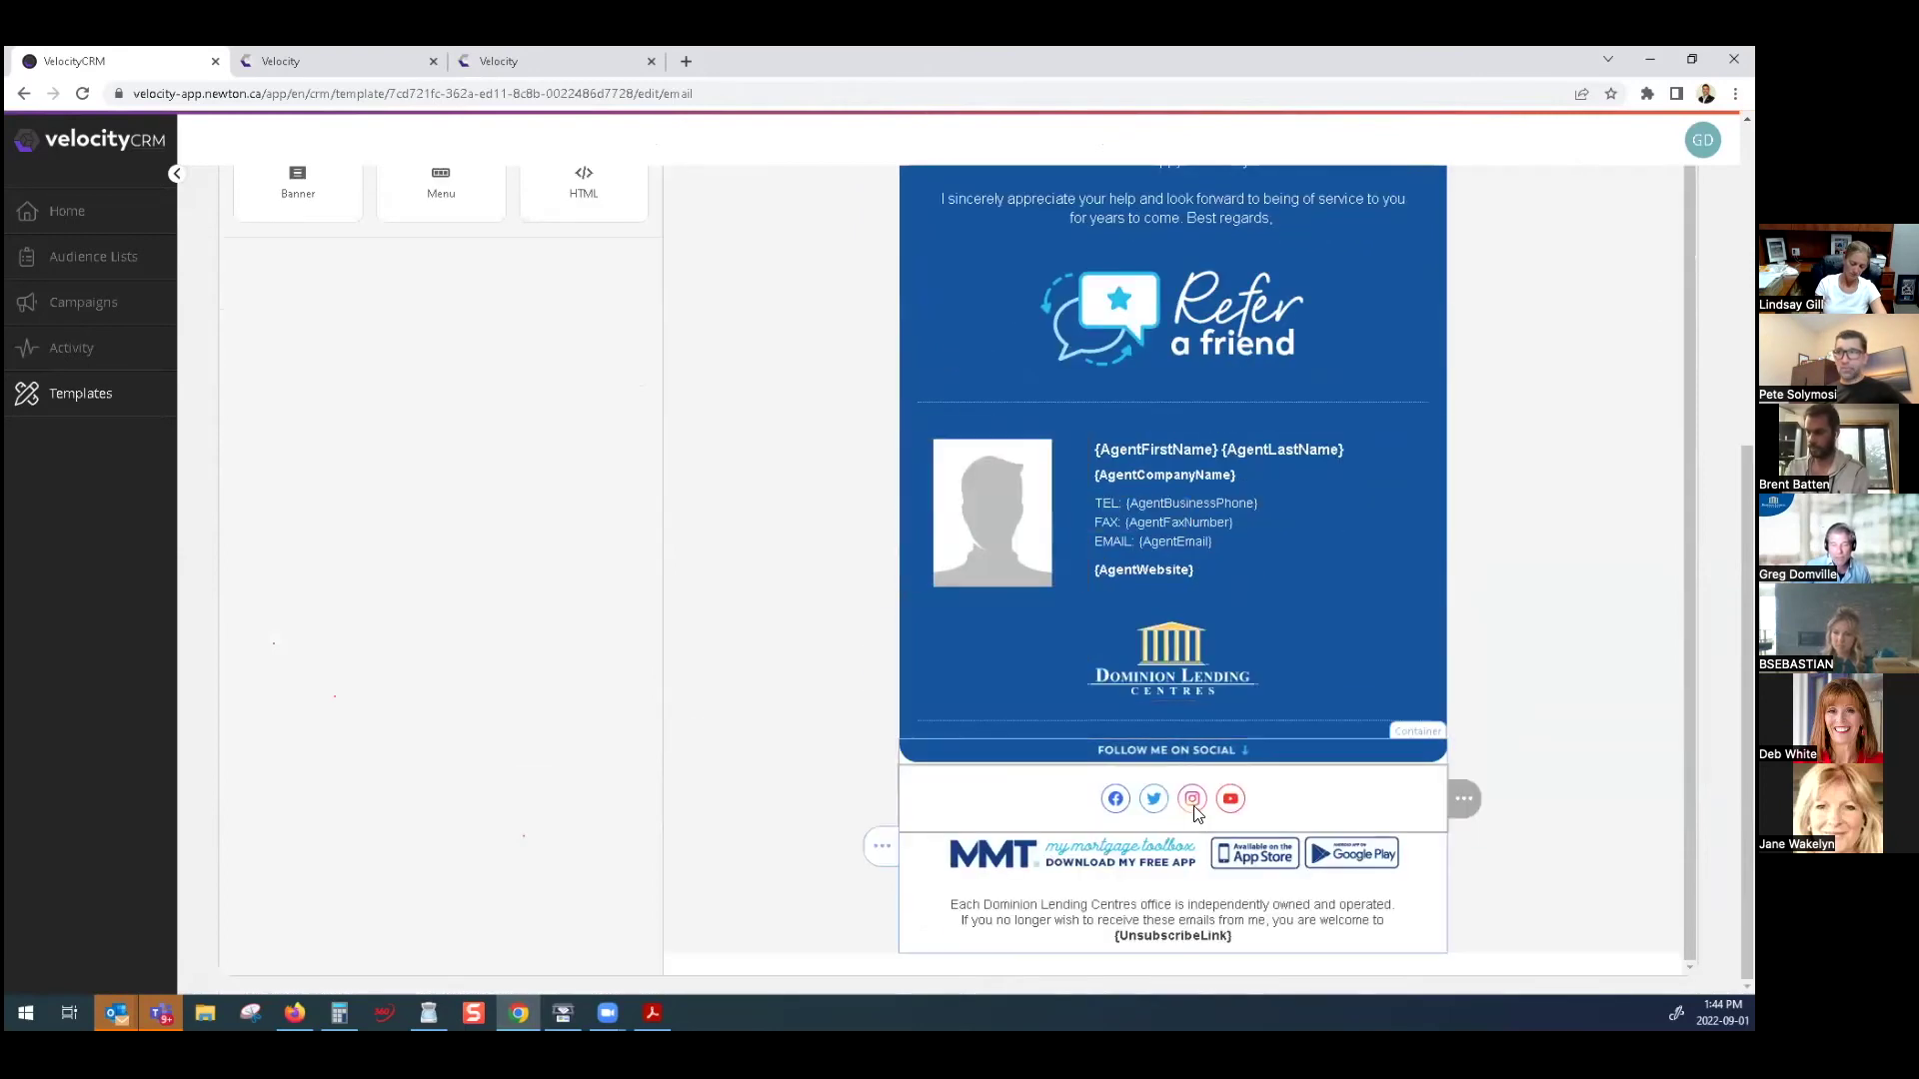
scroll(1189, 789, up, 8)
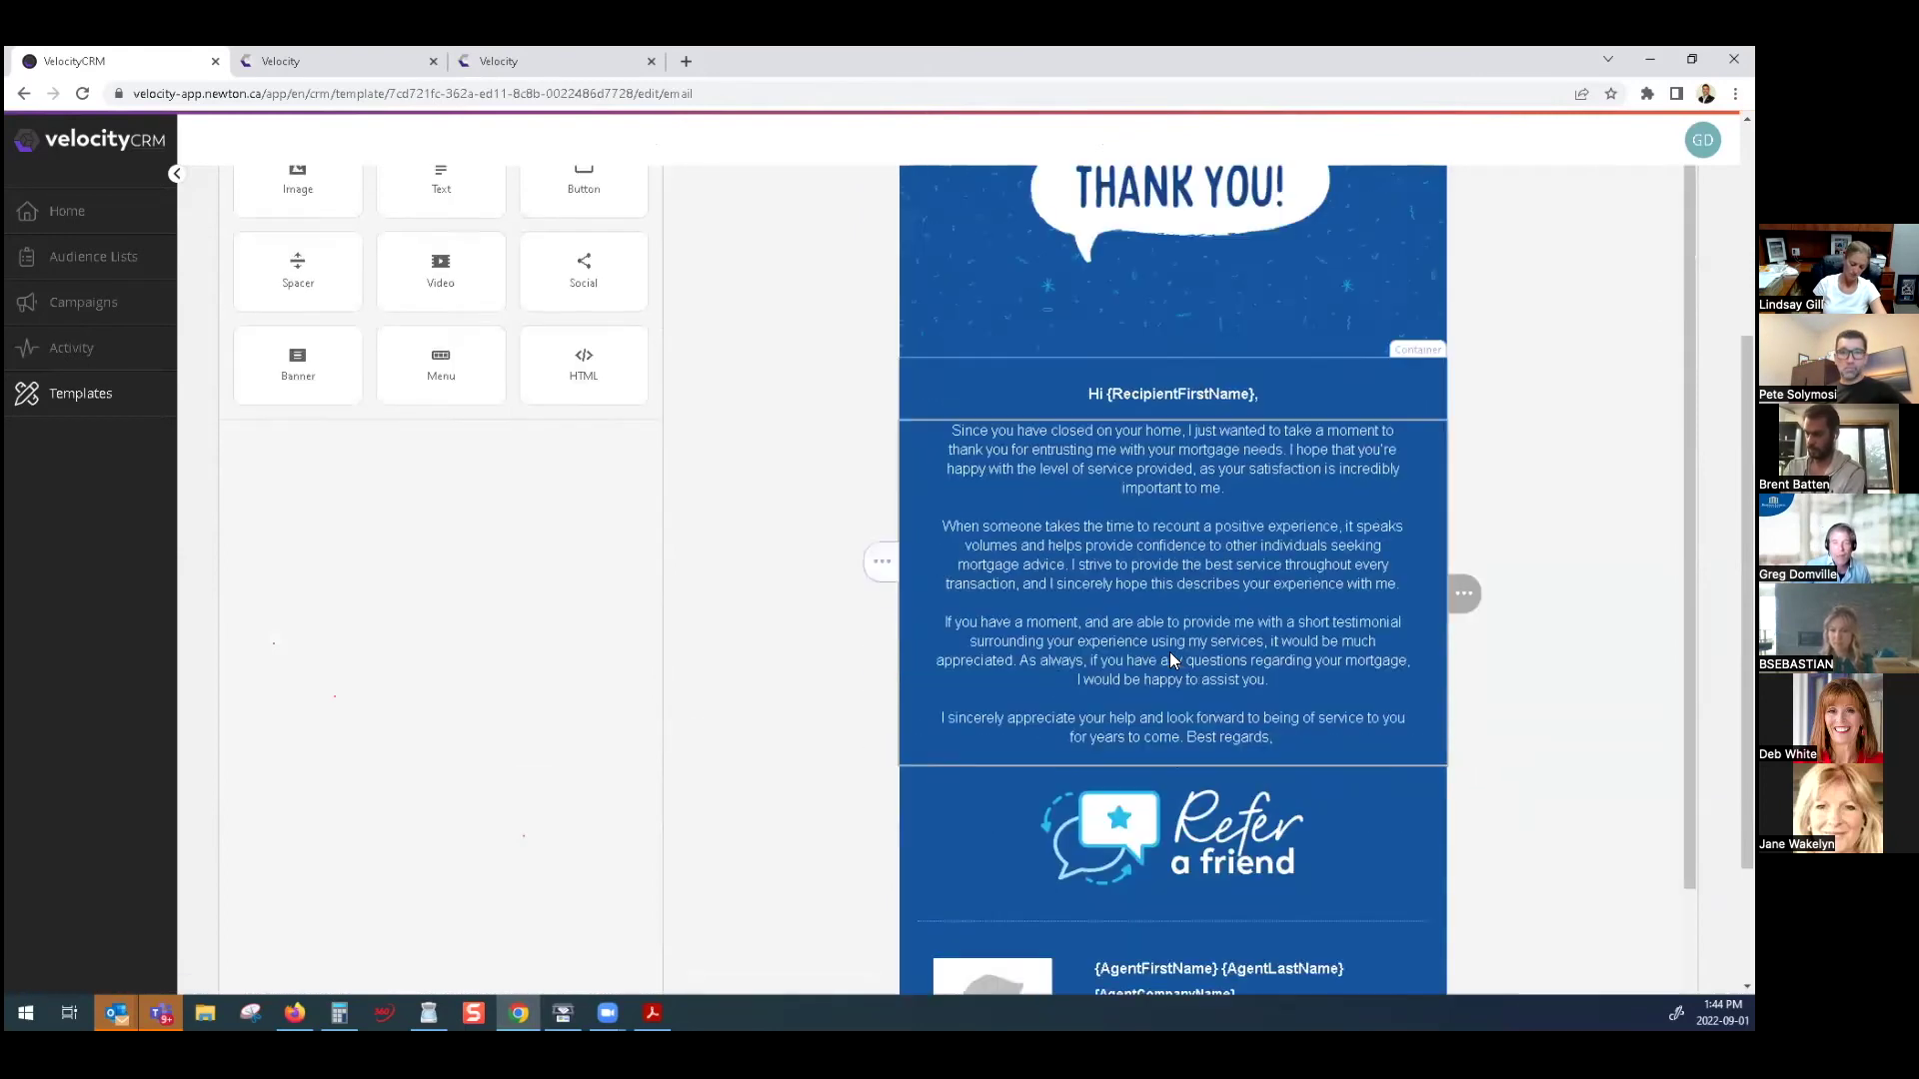
scroll(1159, 650, down, 3)
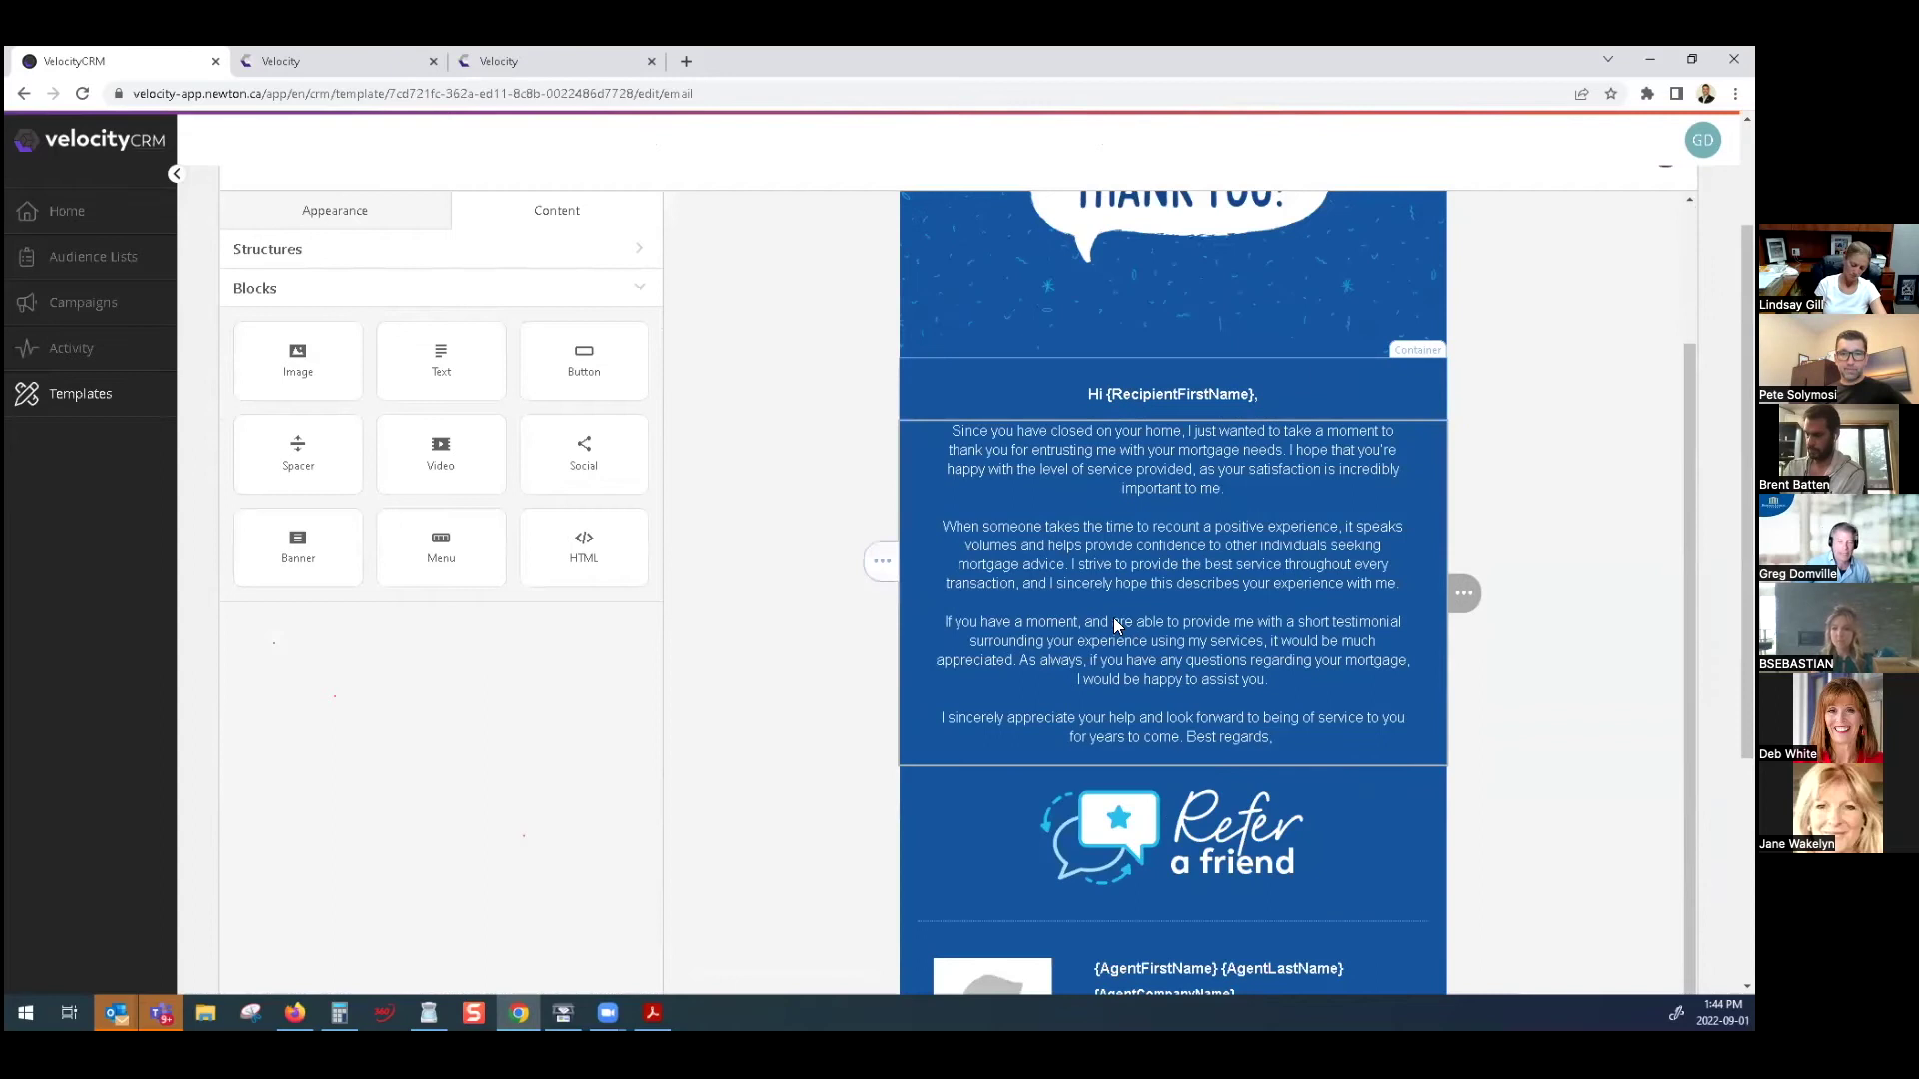
scroll(1116, 618, up, 3)
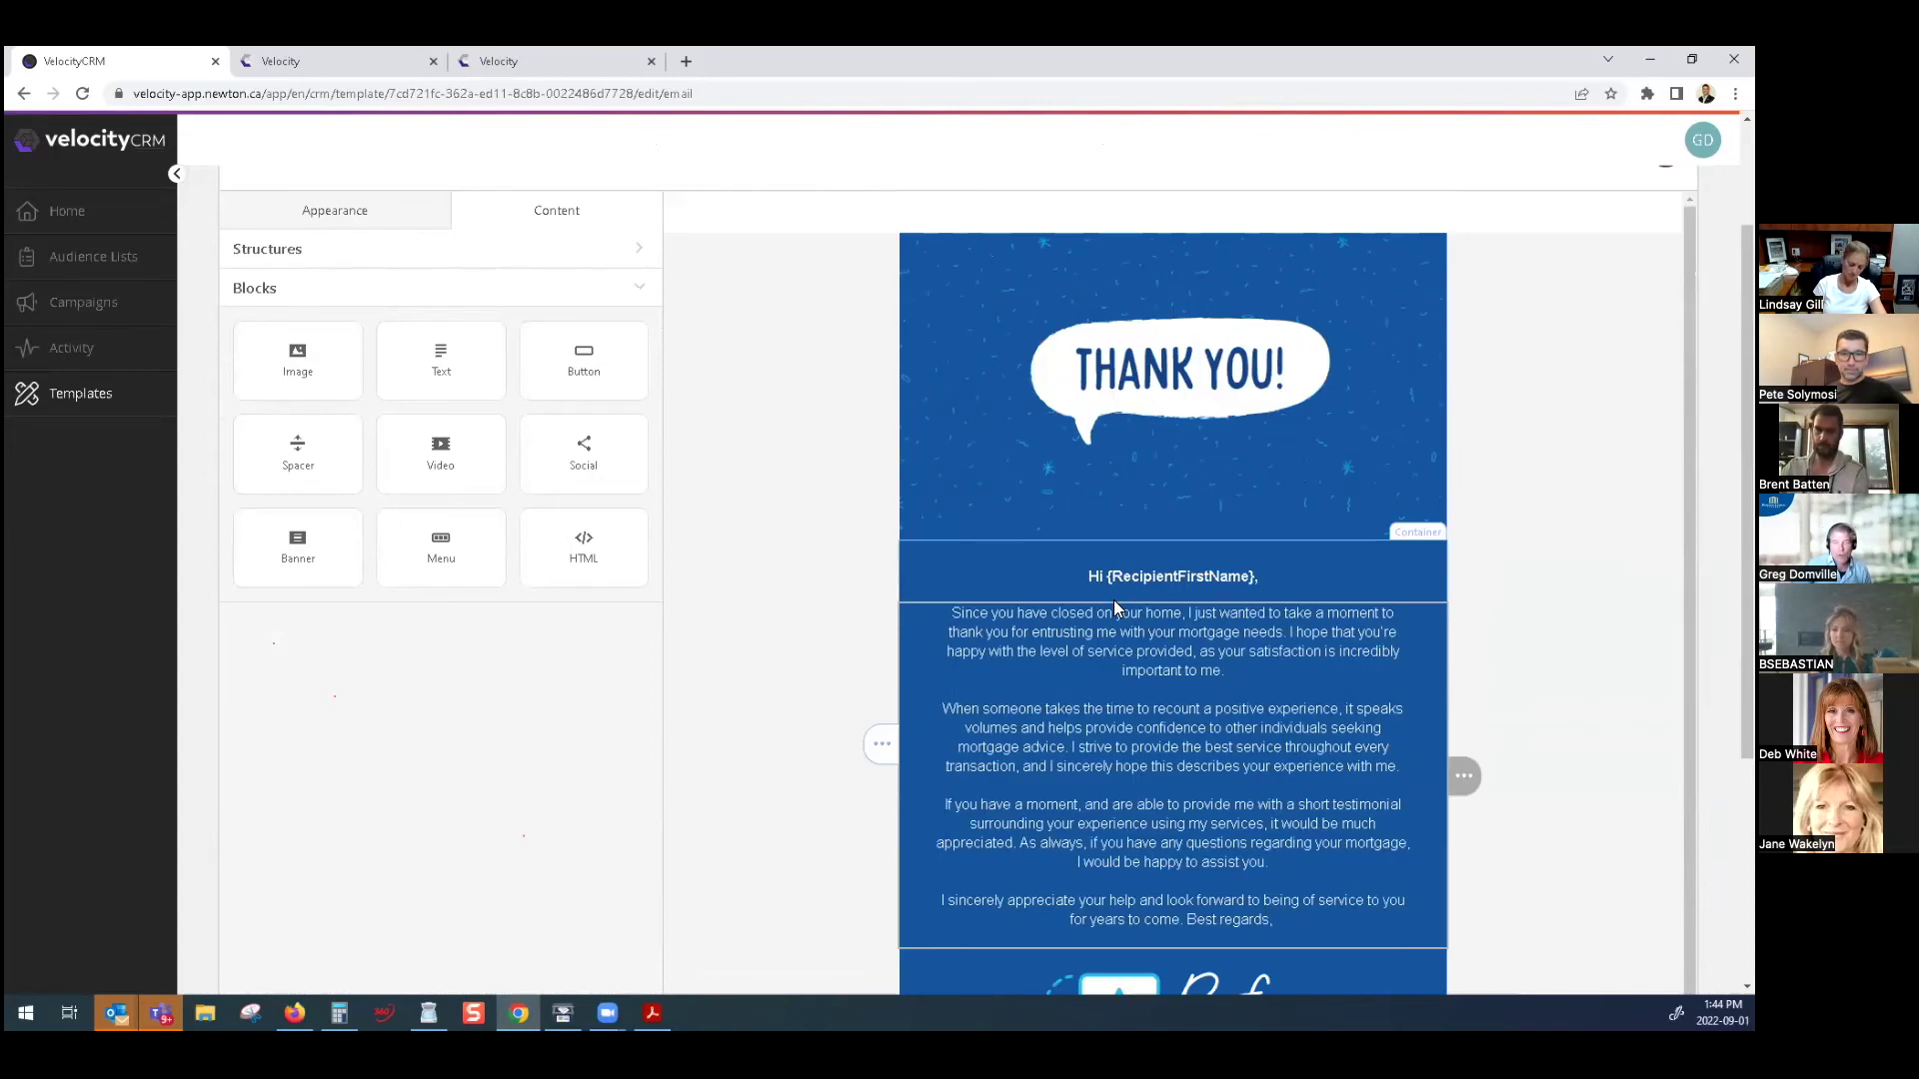
scroll(1113, 600, down, 3)
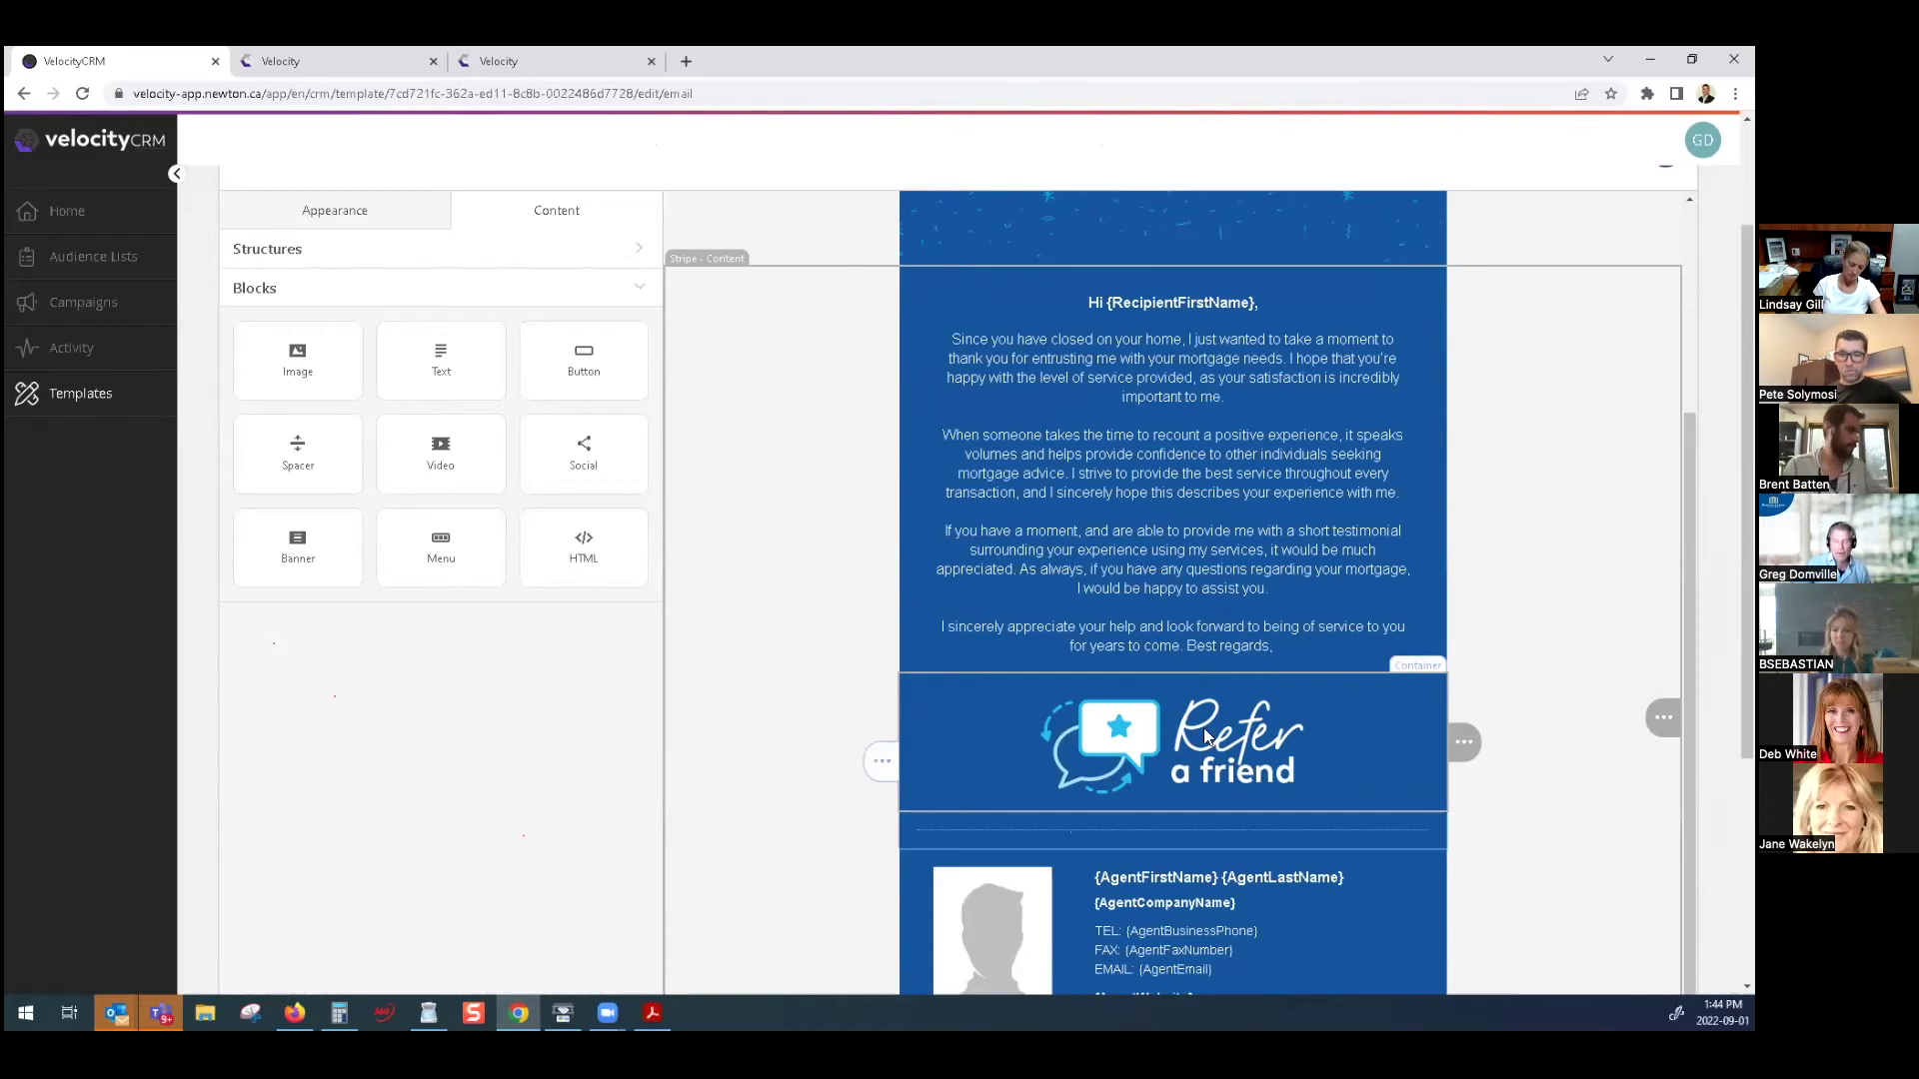
scroll(1148, 400, up, 1)
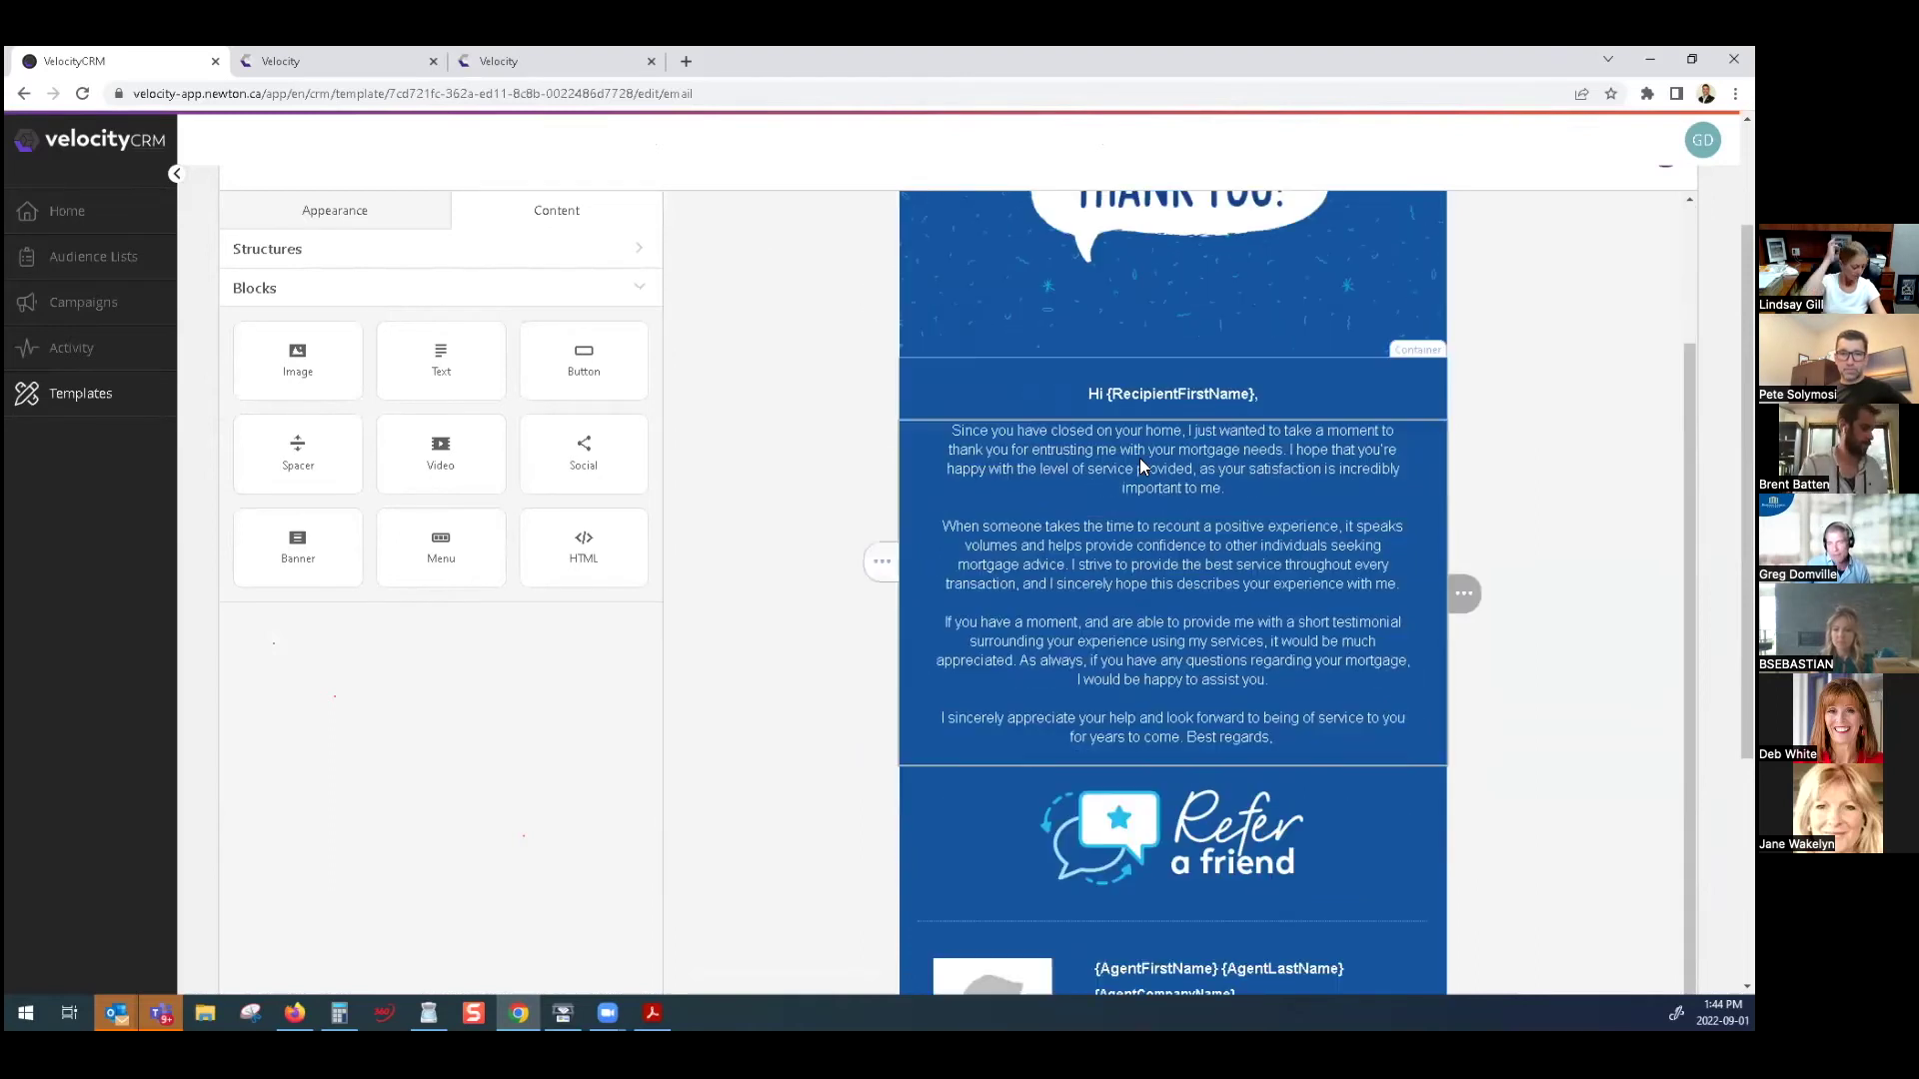
scroll(1140, 500, down, 2)
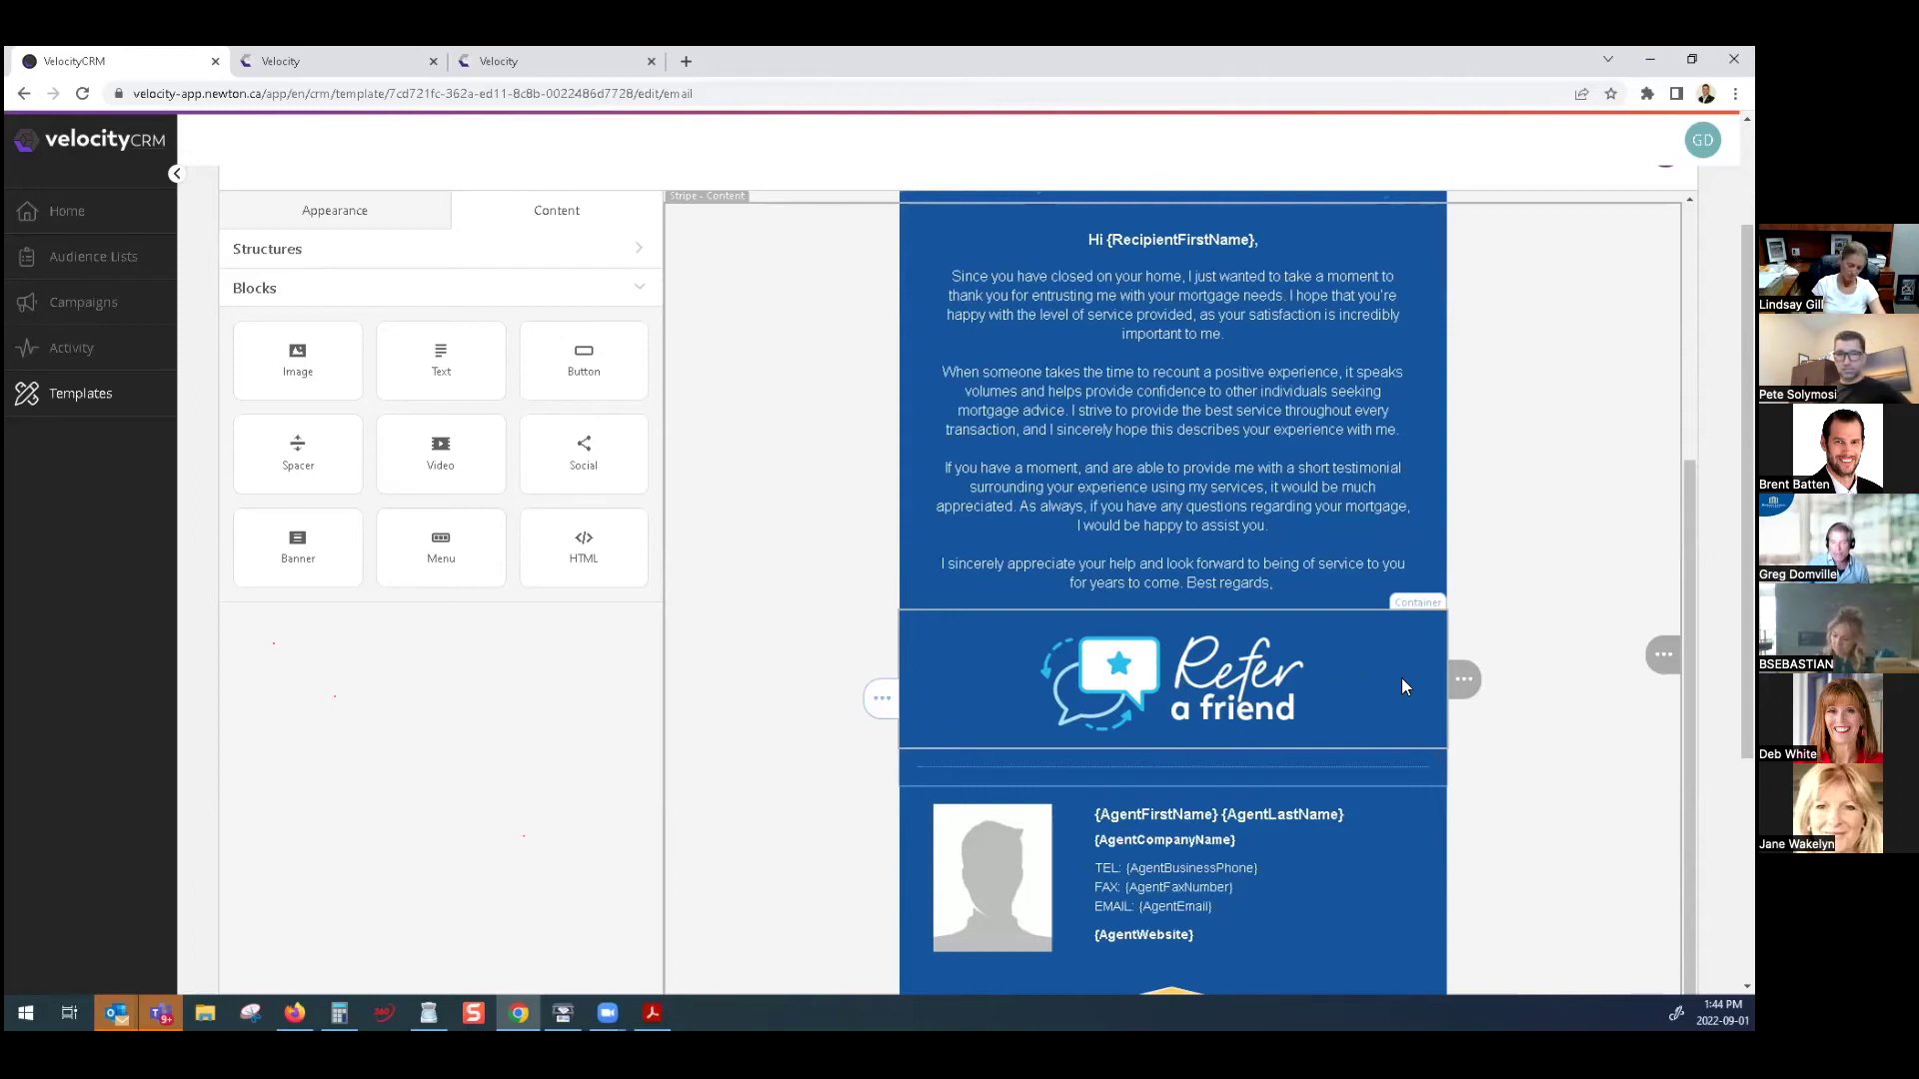
click(1536, 684)
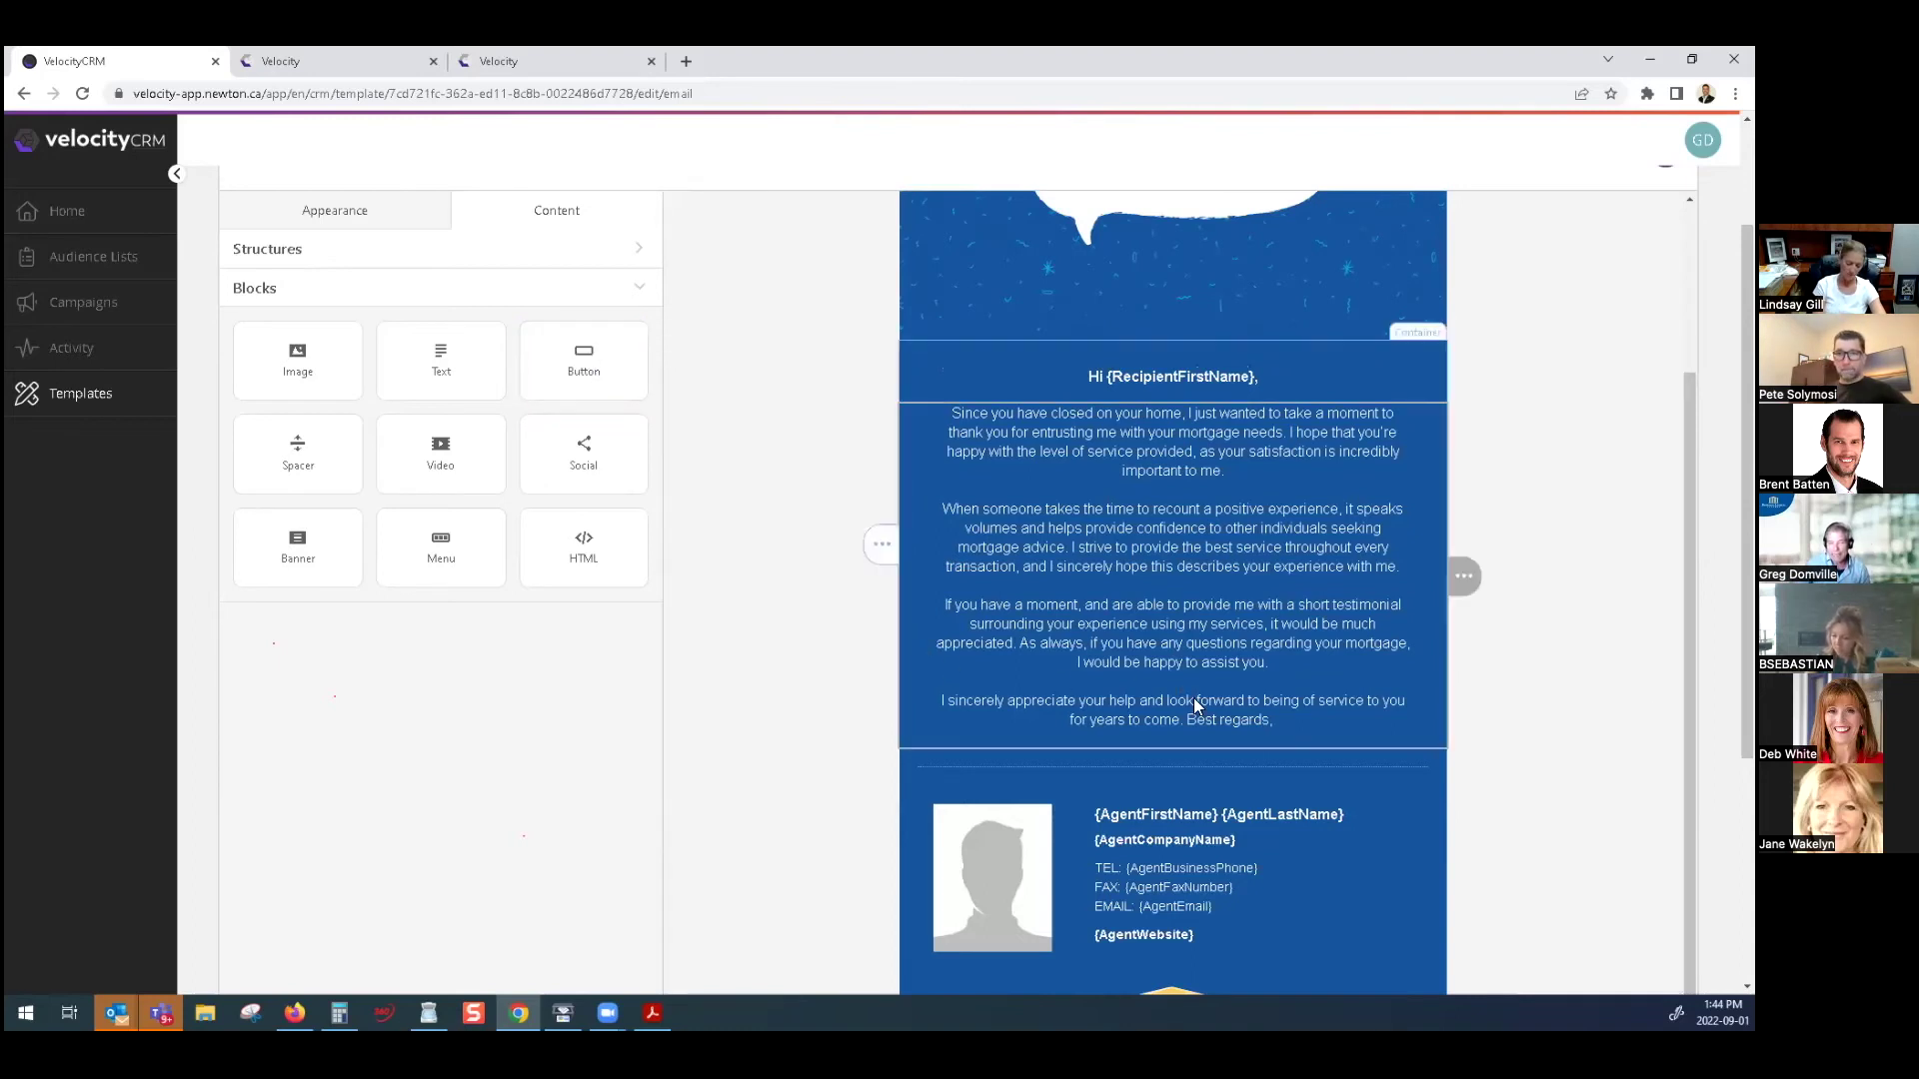
scroll(1193, 699, down, 1)
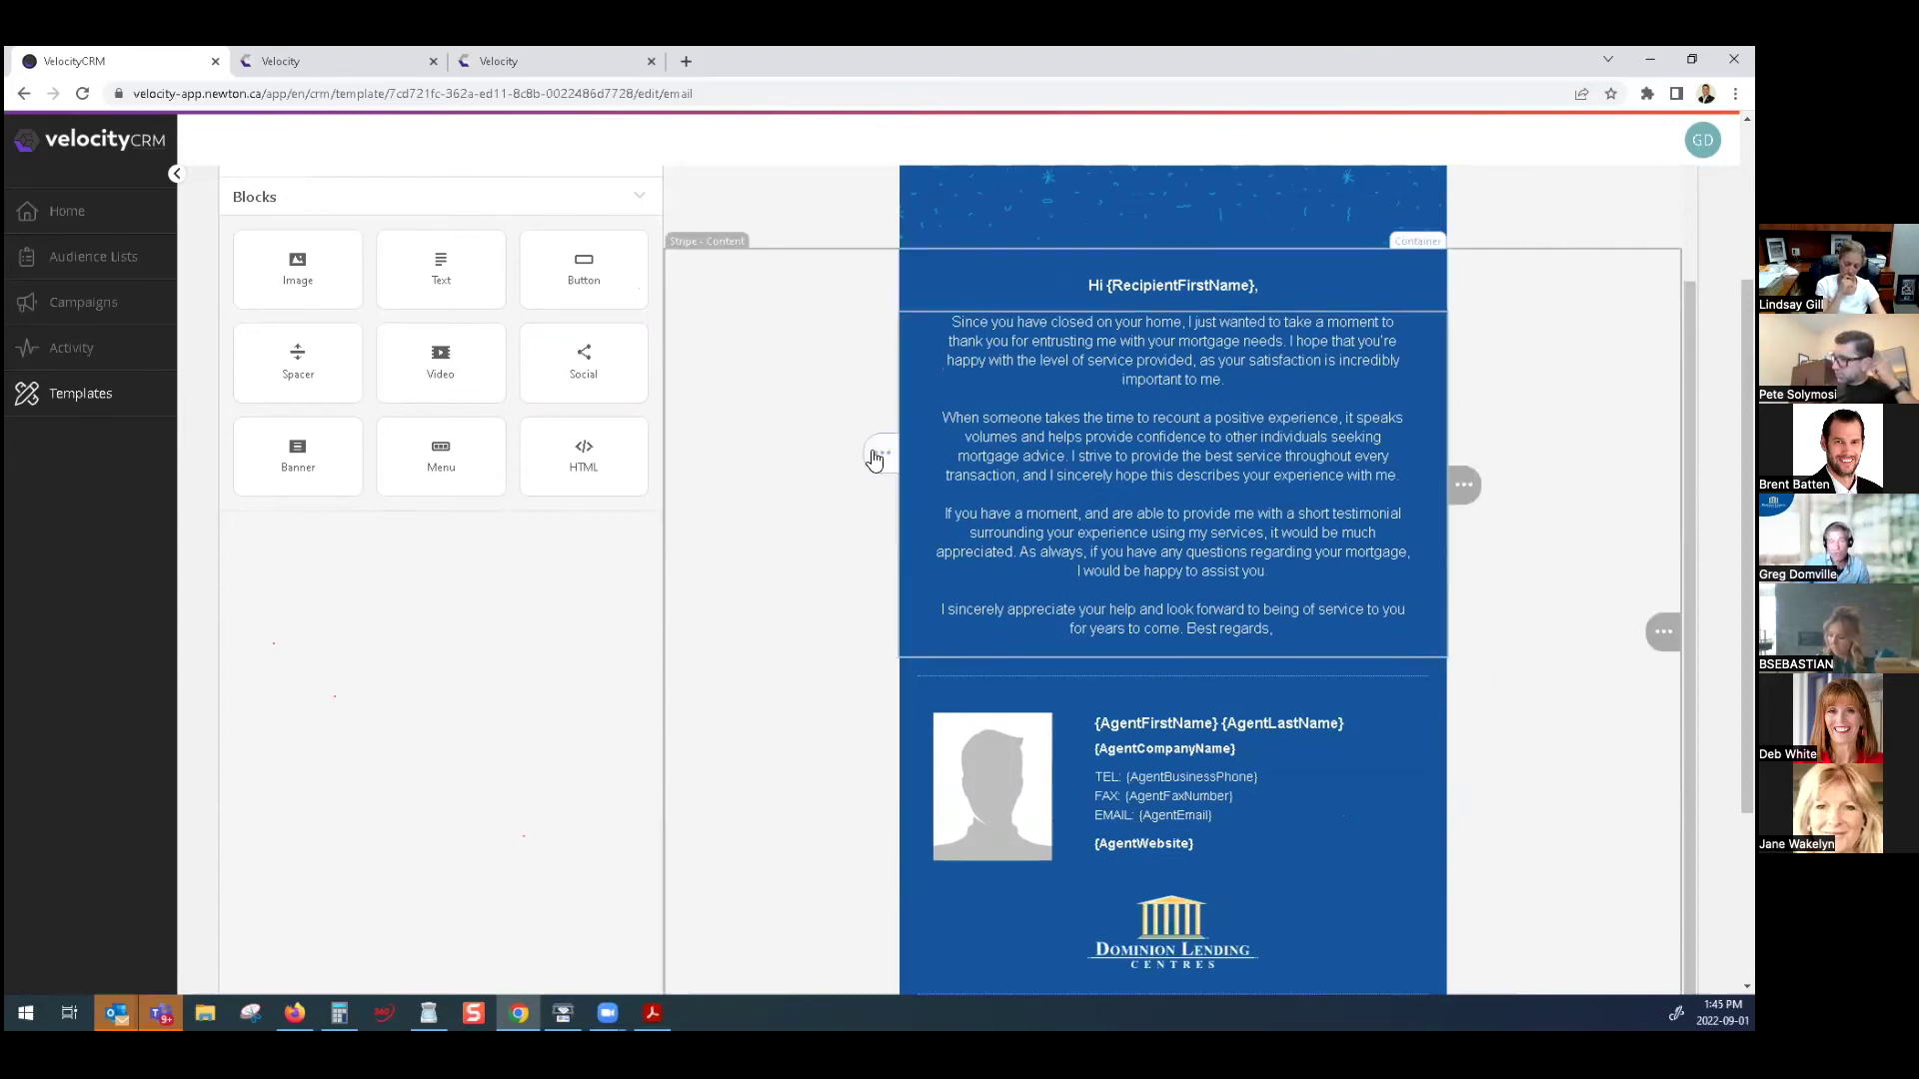
mouse_move(593, 271)
mouse_down()
mouse_move(853, 519)
mouse_move(1107, 664)
mouse_move(1111, 642)
mouse_up()
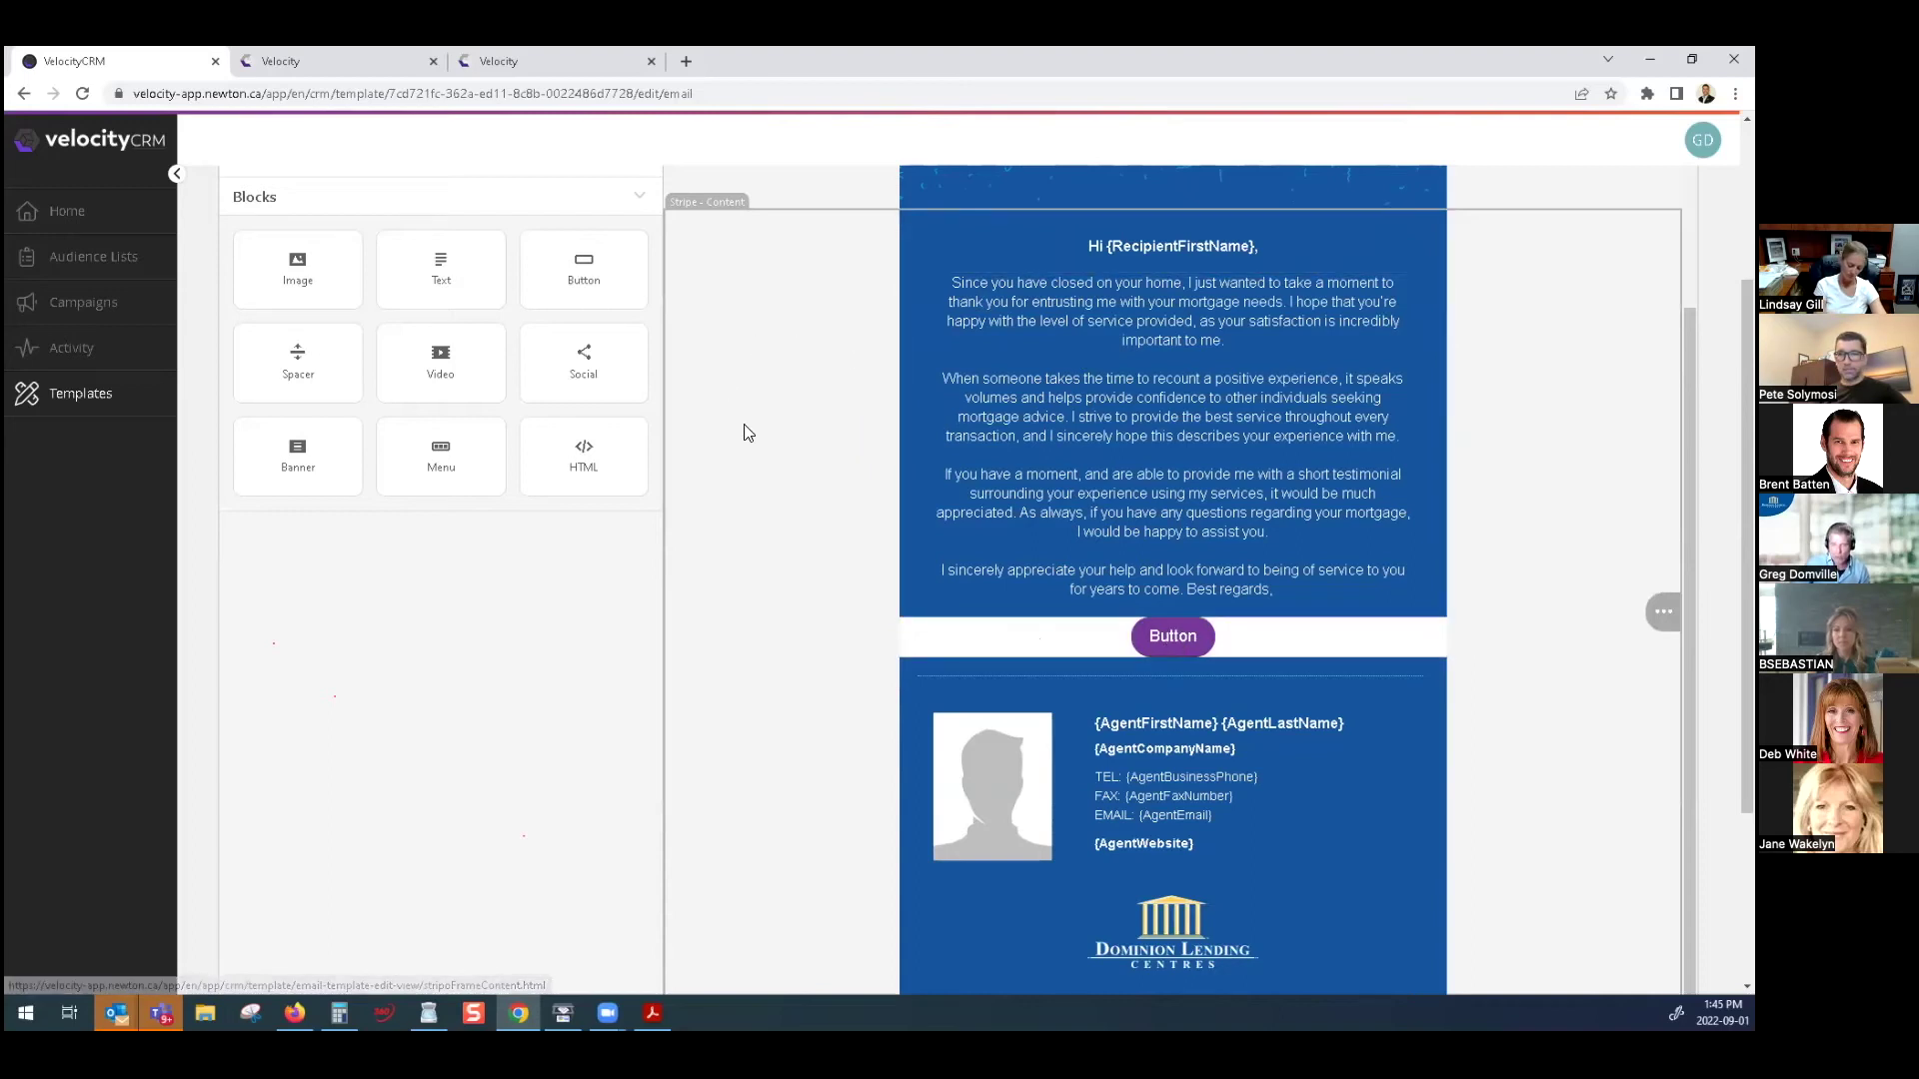
Select the new button and bring up its Button color choices
click(1115, 646)
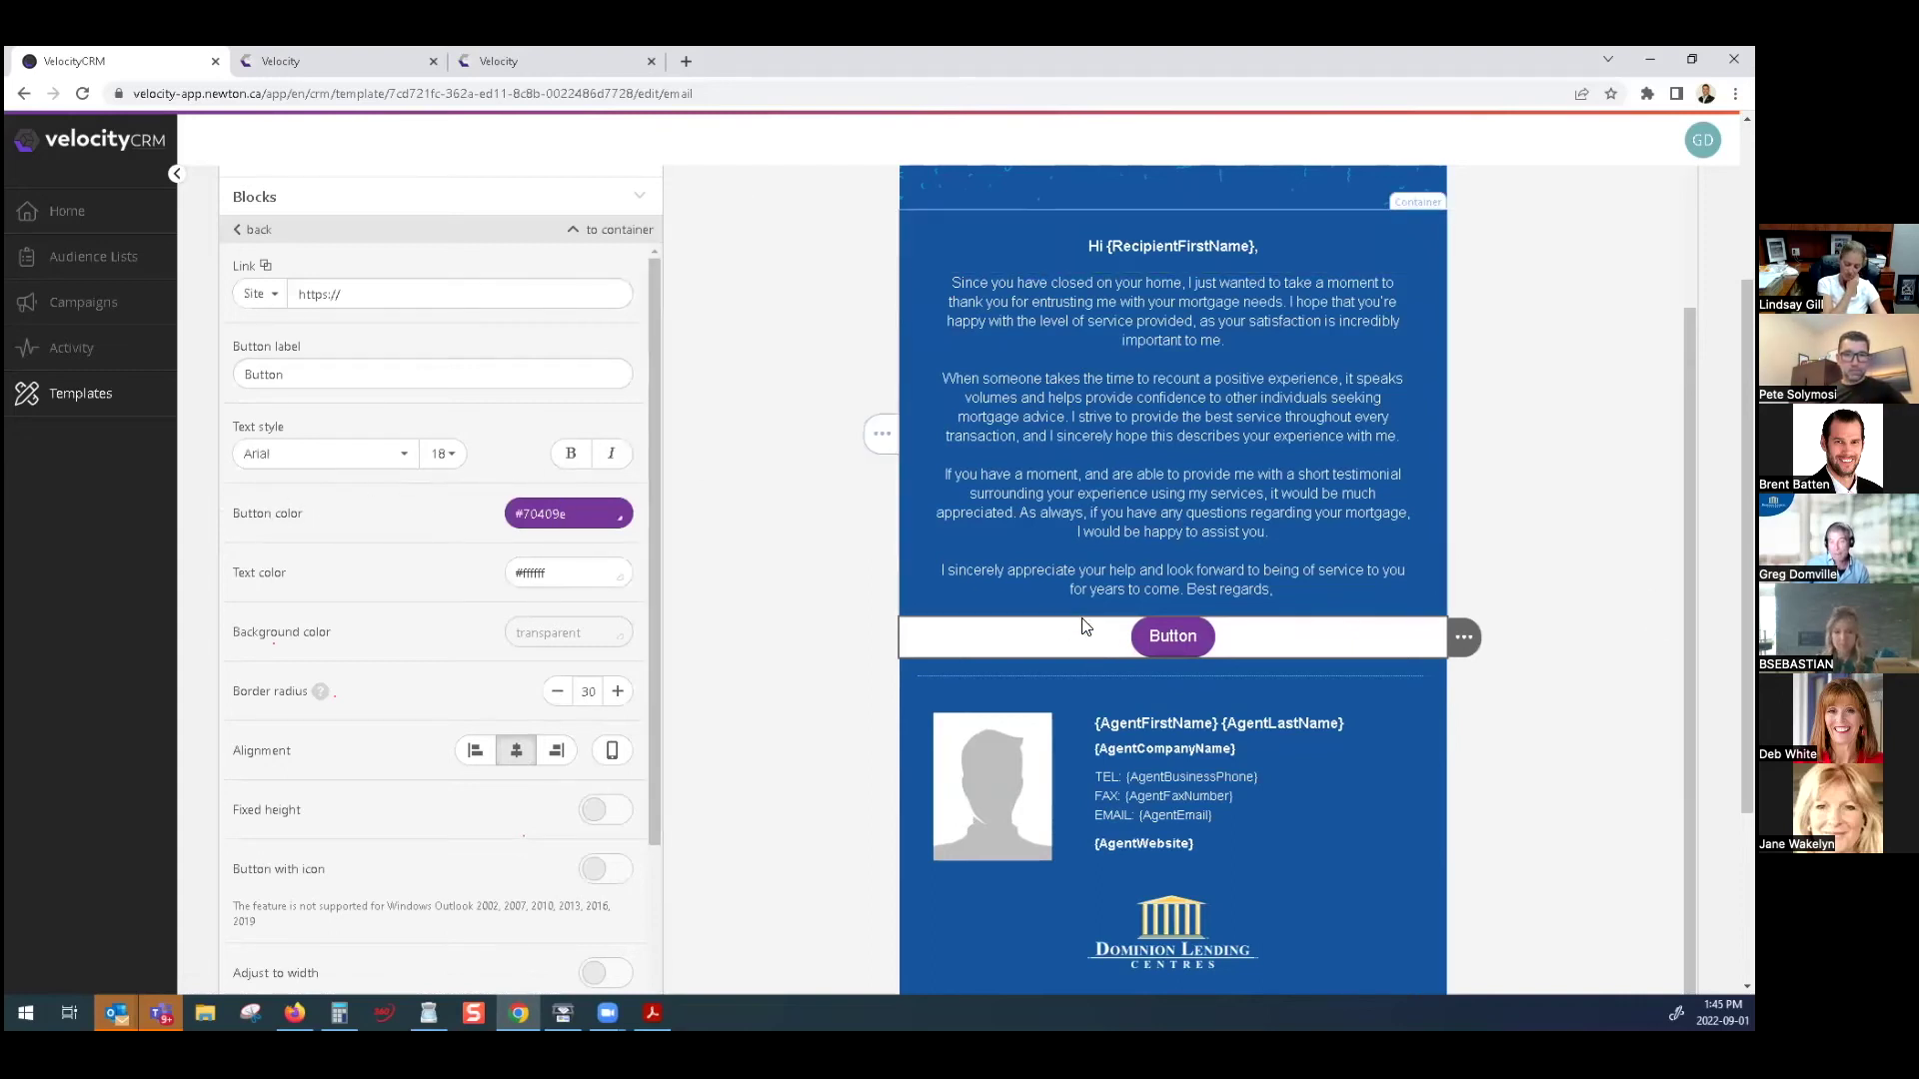
click(588, 517)
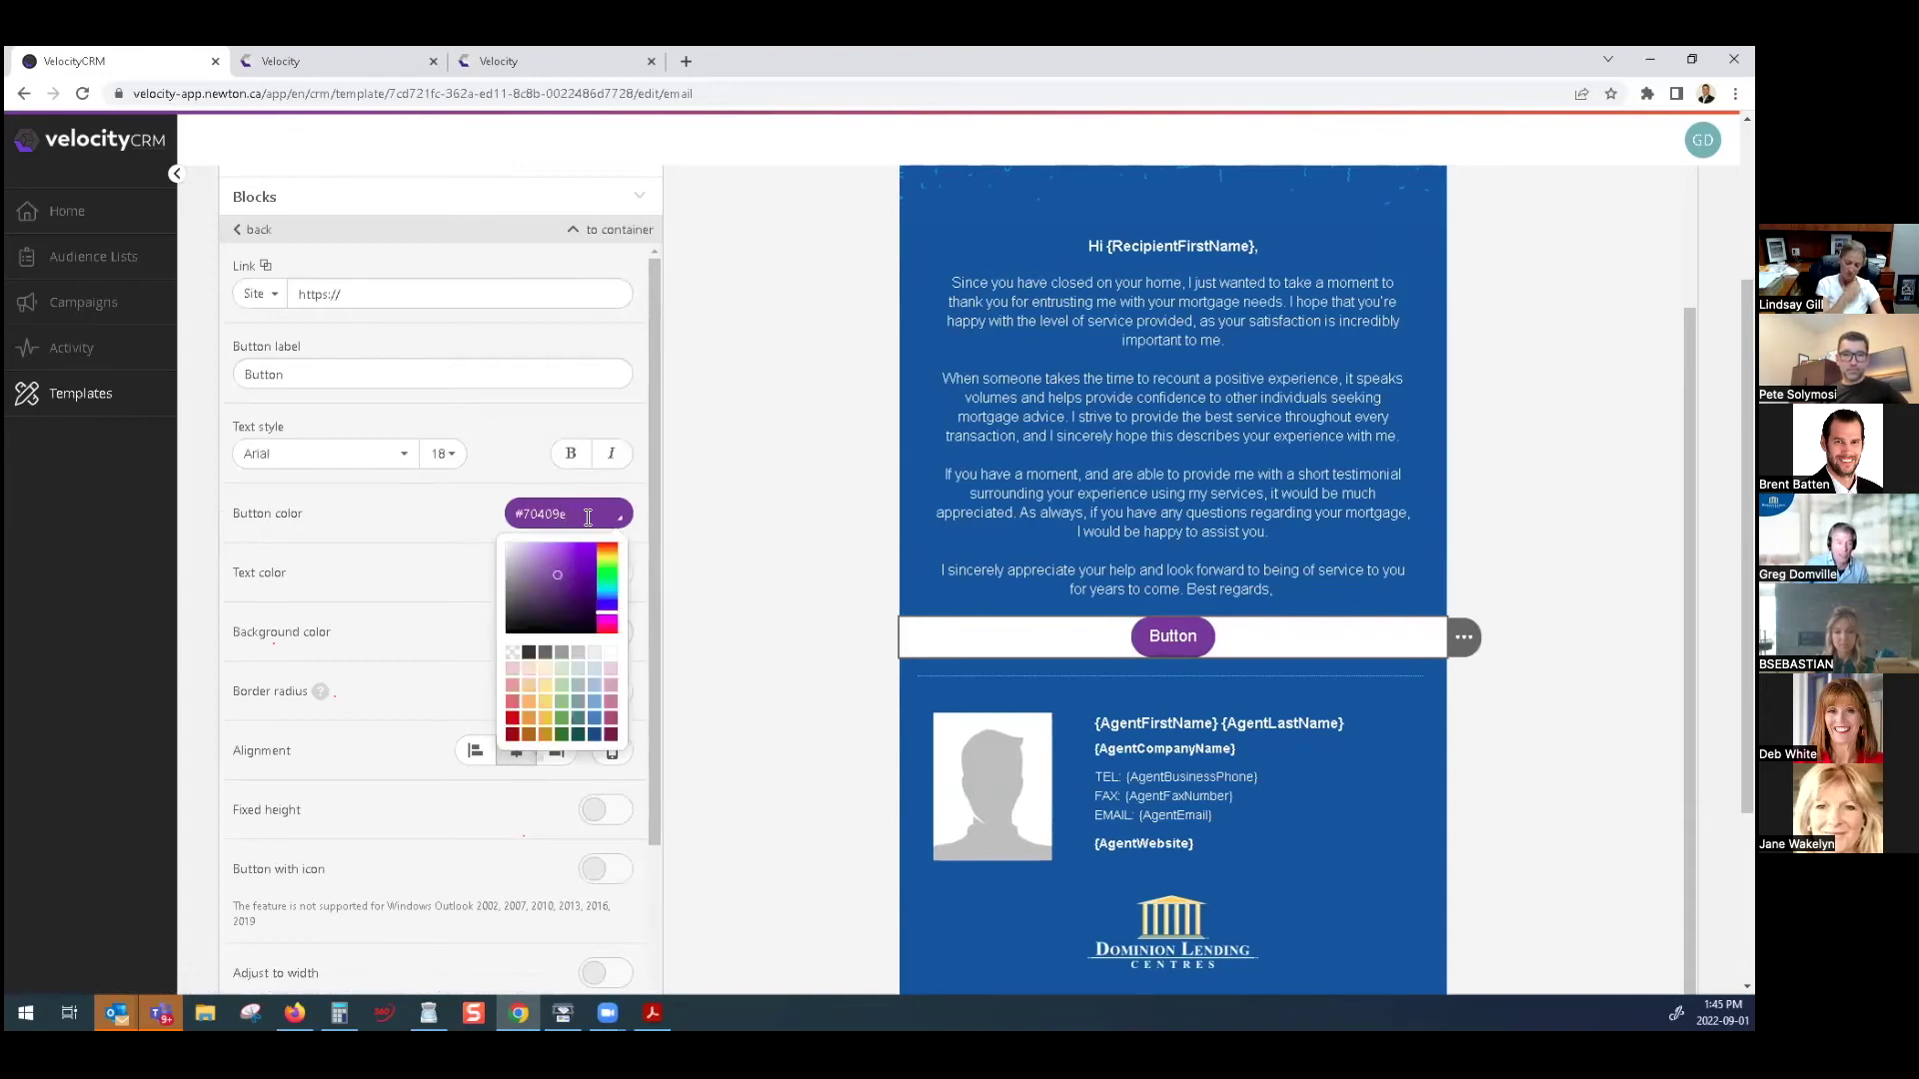
Make the button red (#cc0000) labelled 'Click HERE for 5 star Google Review'
click(510, 718)
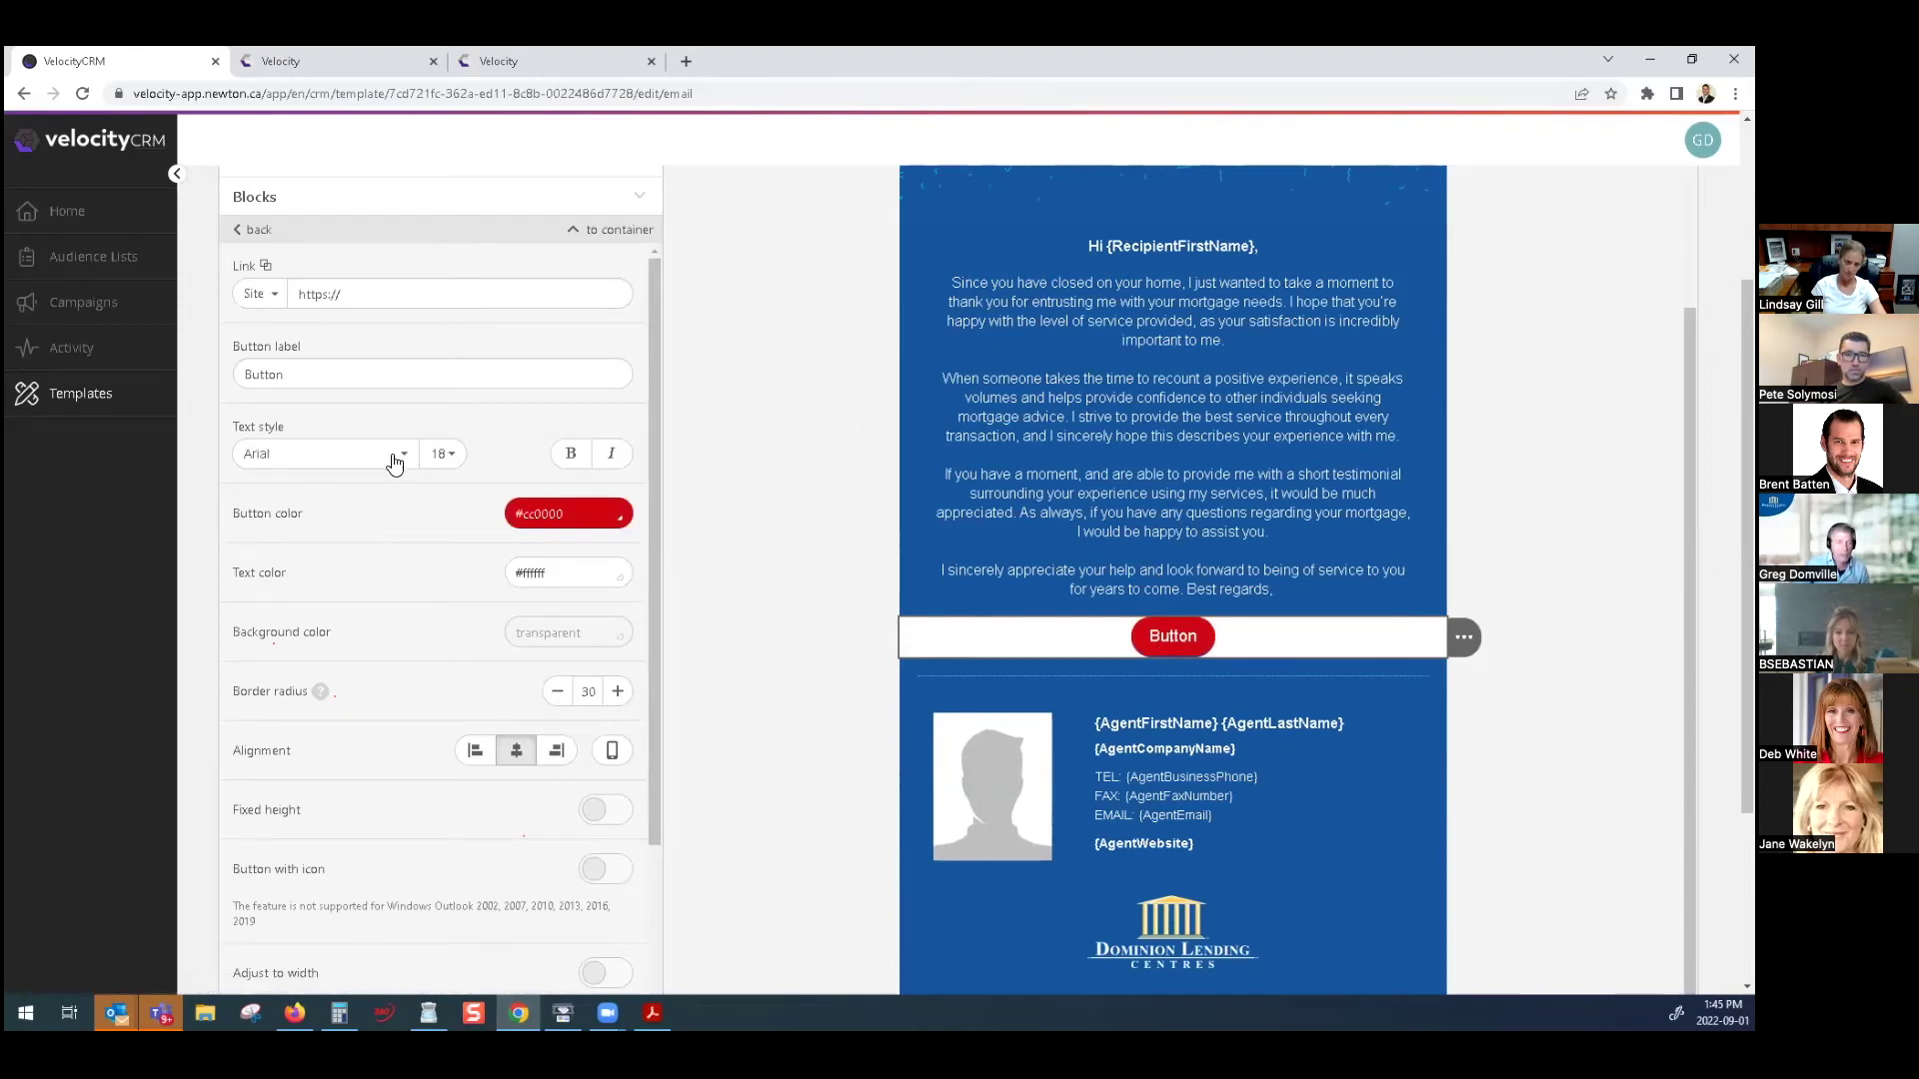
drag(294, 380, 238, 376)
text(Click HERE)
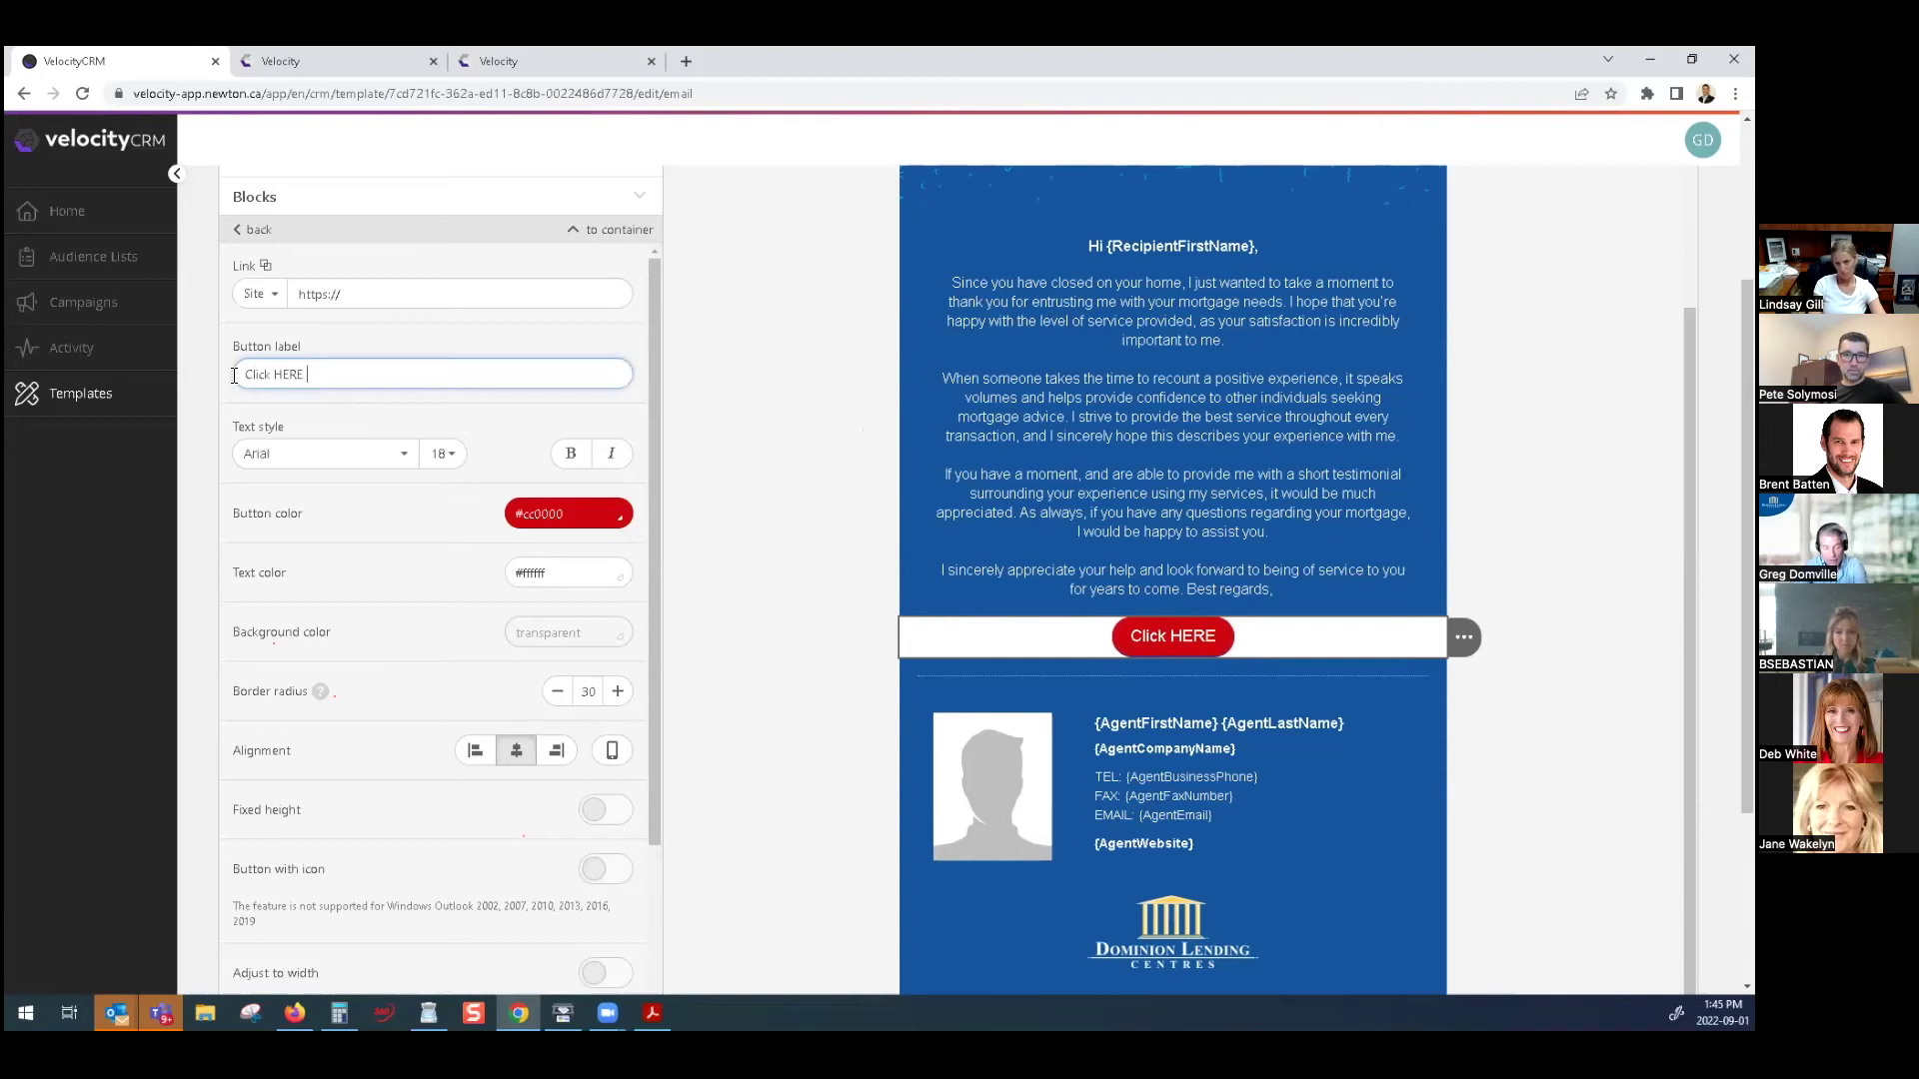
text( for)
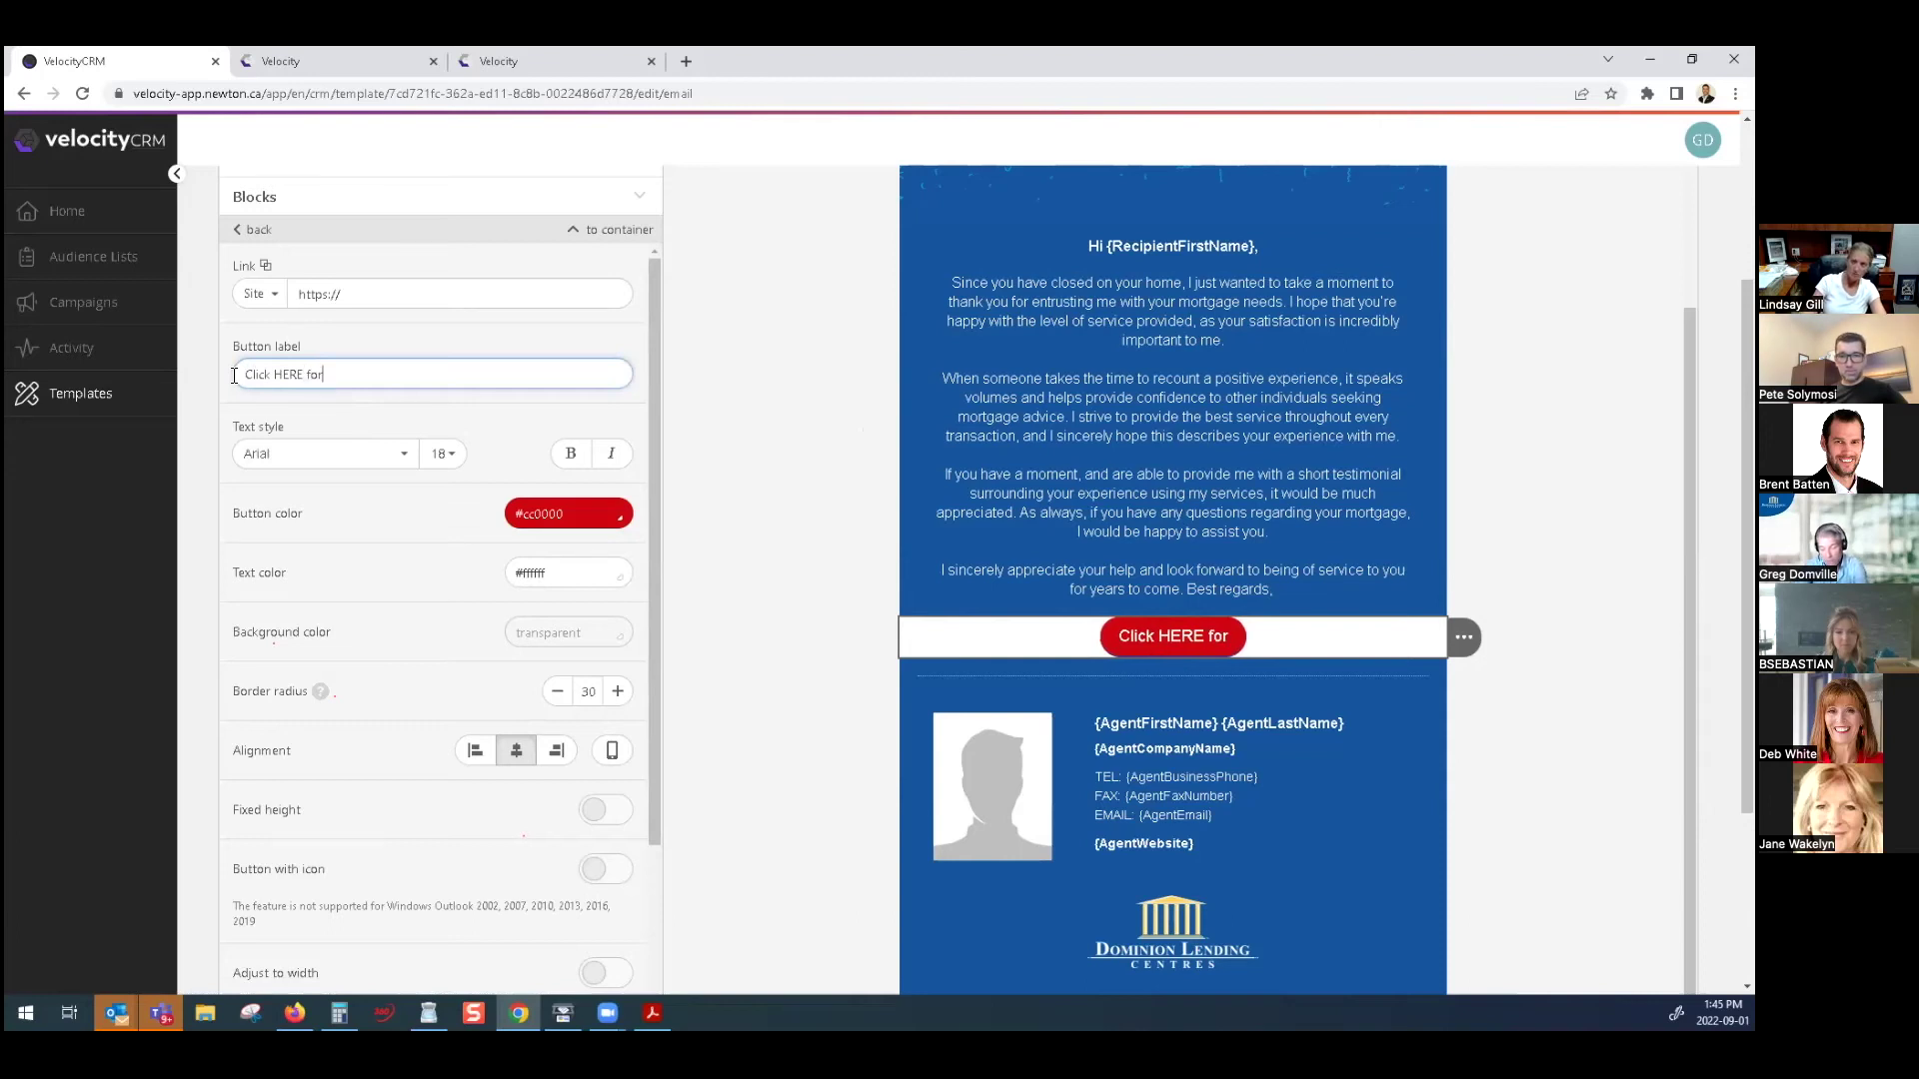
text( 5 start)
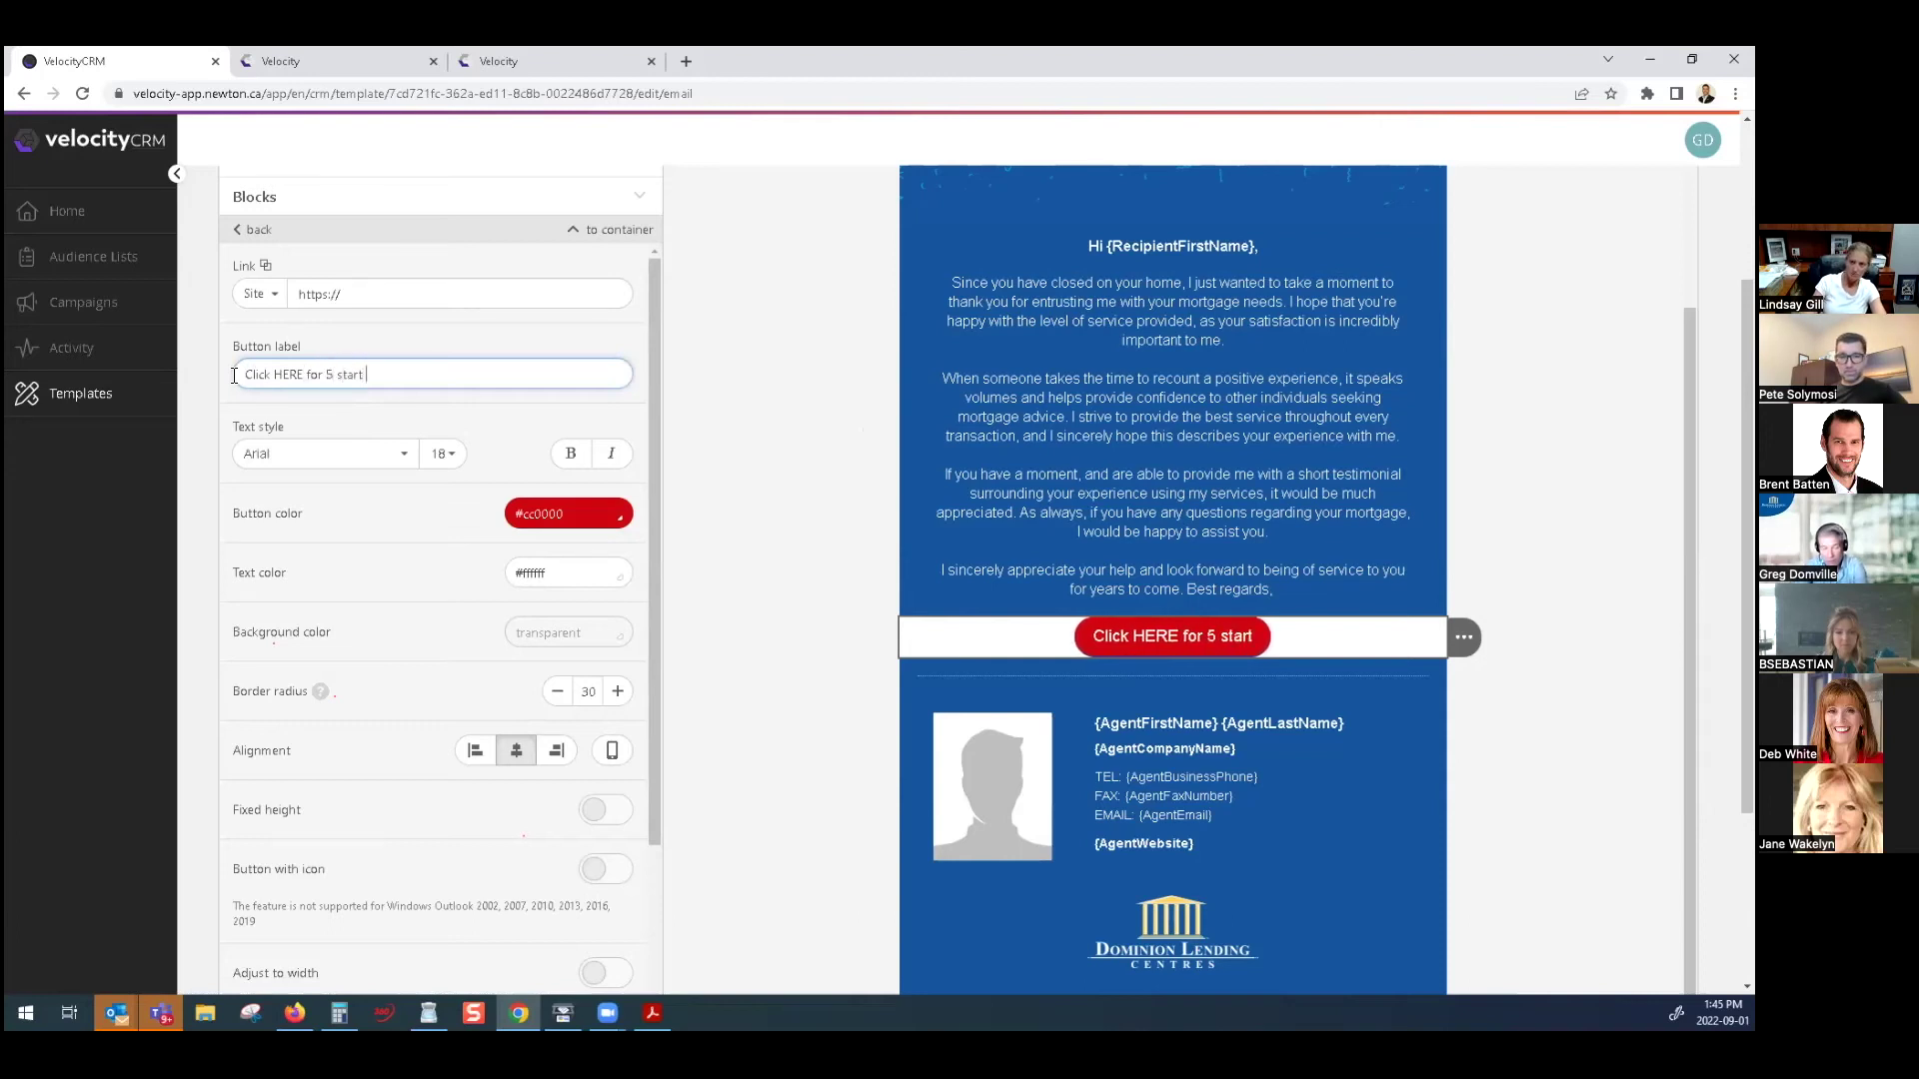
key(BackSpace)
text(Google REvb)
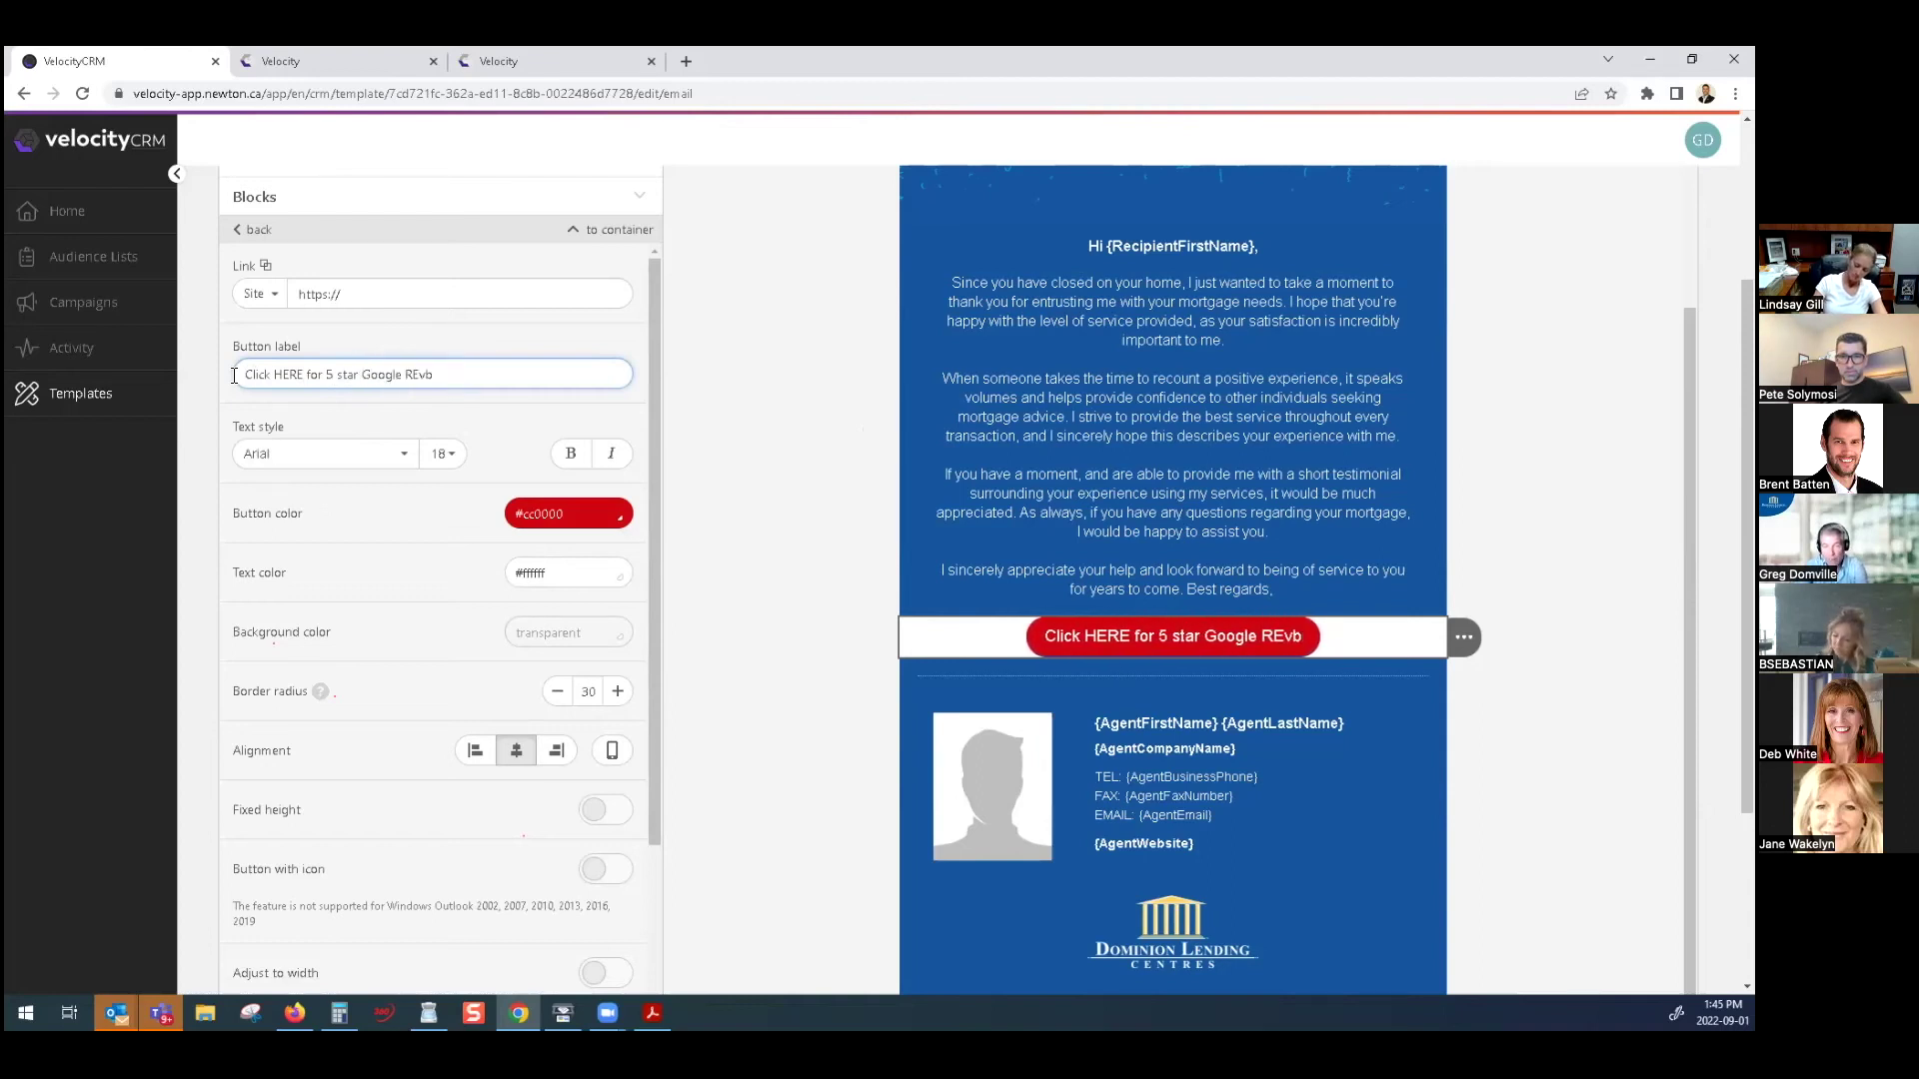
key(BackSpace)
text(eview)
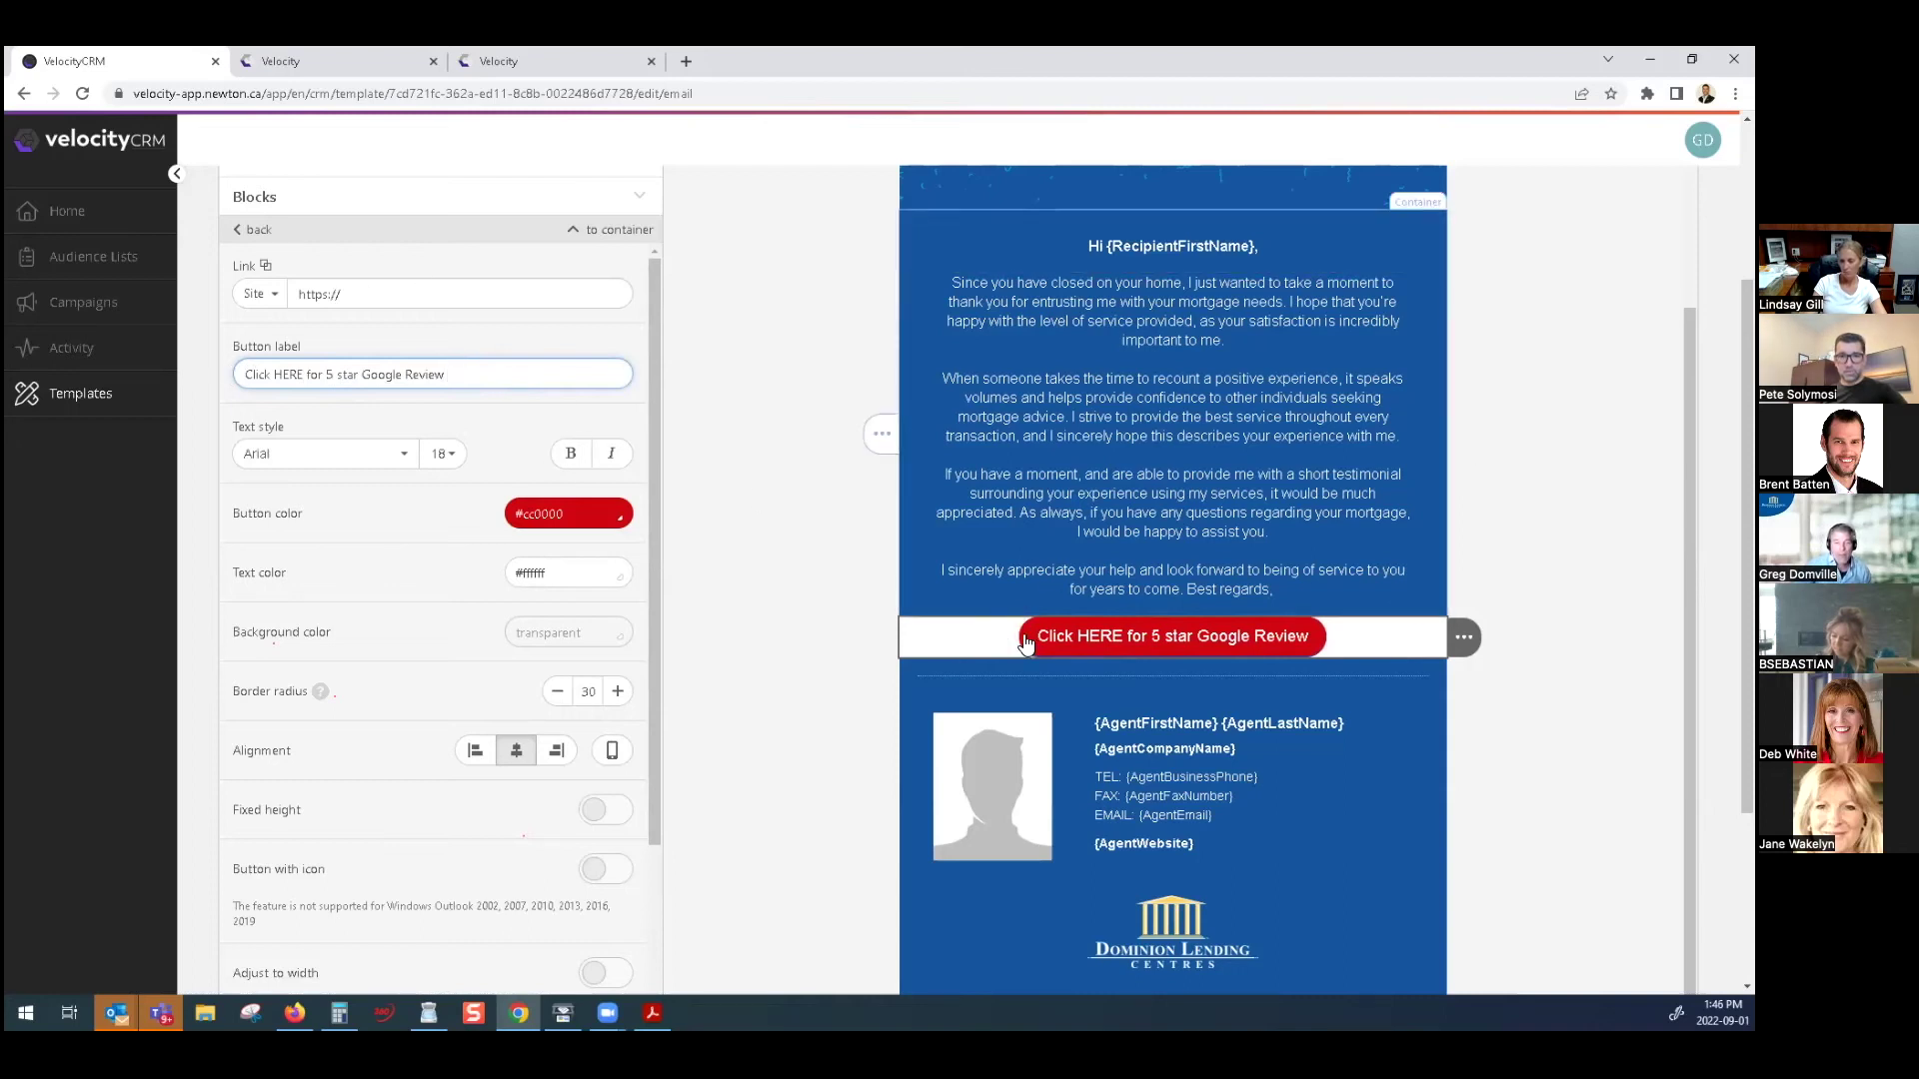
scroll(987, 625, down, 1)
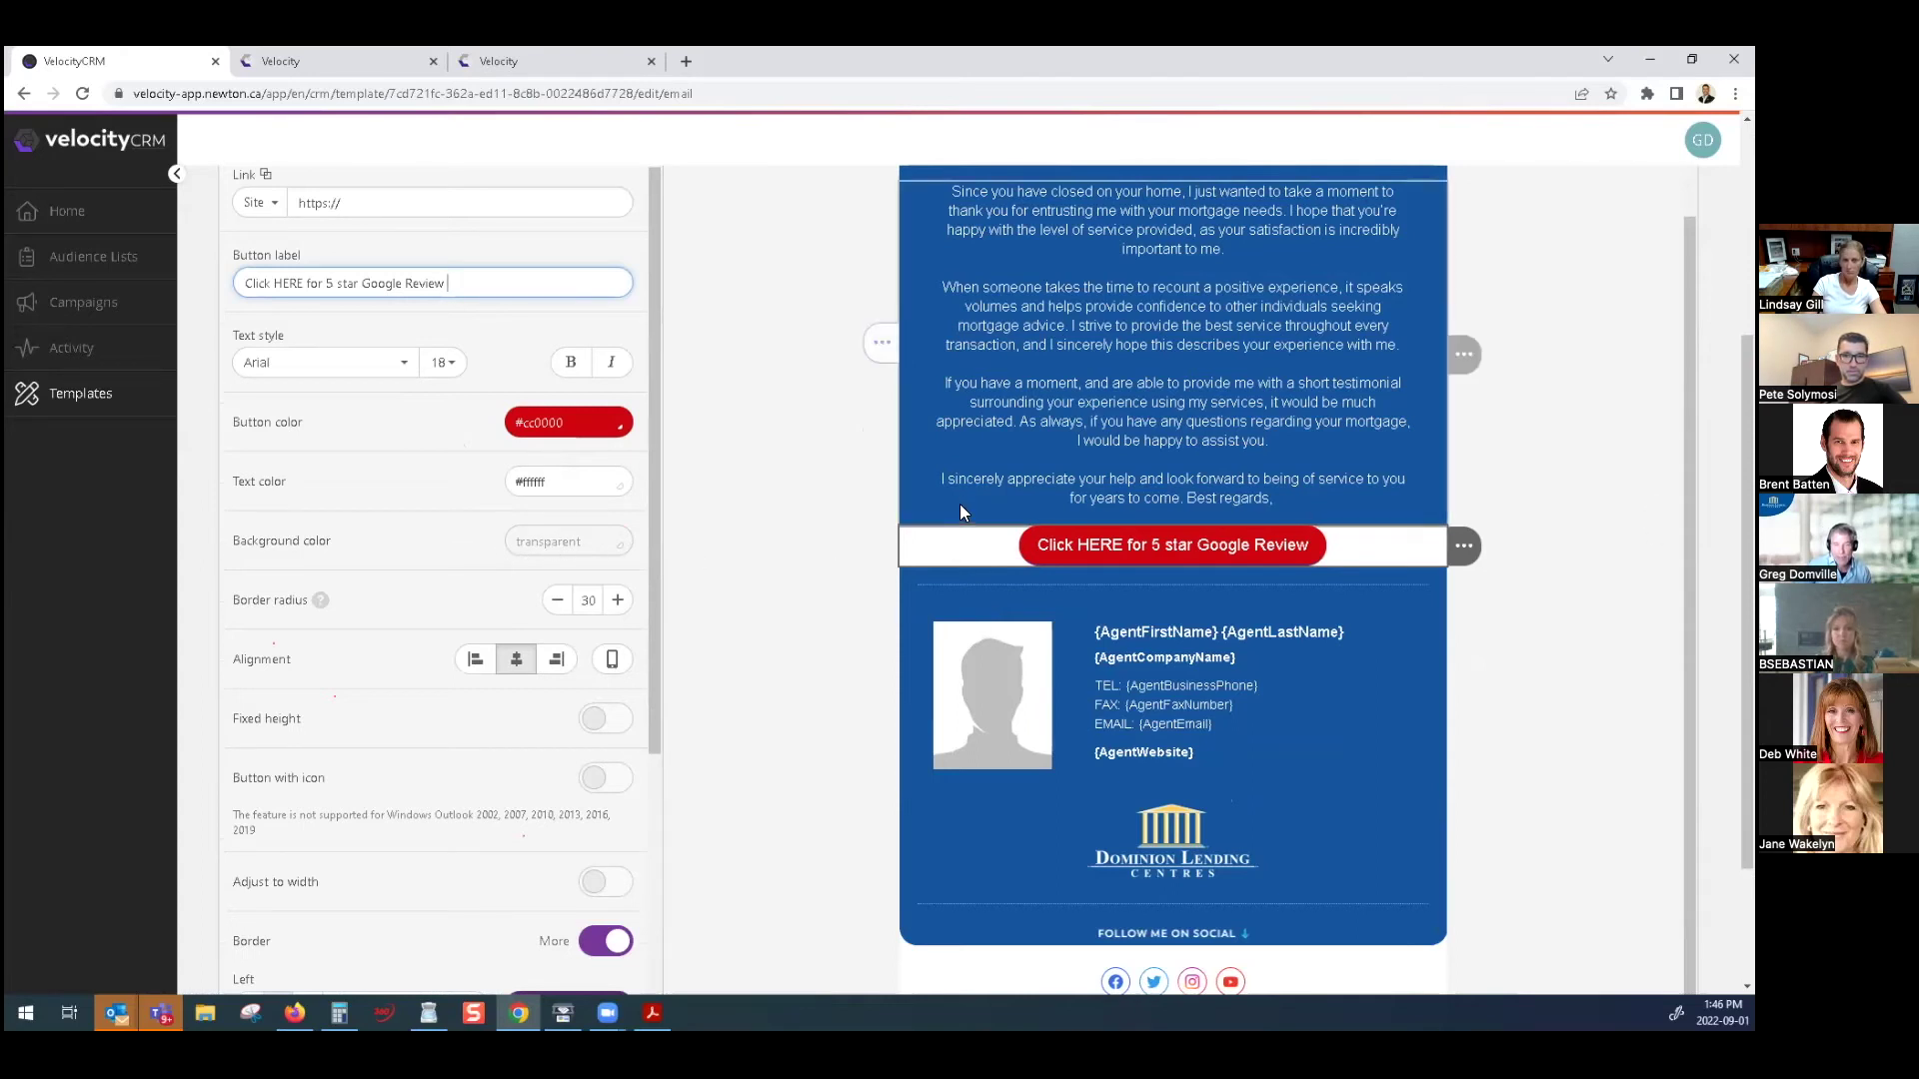
Try light and dark blue backgrounds for the button row, ending on light blue
click(564, 540)
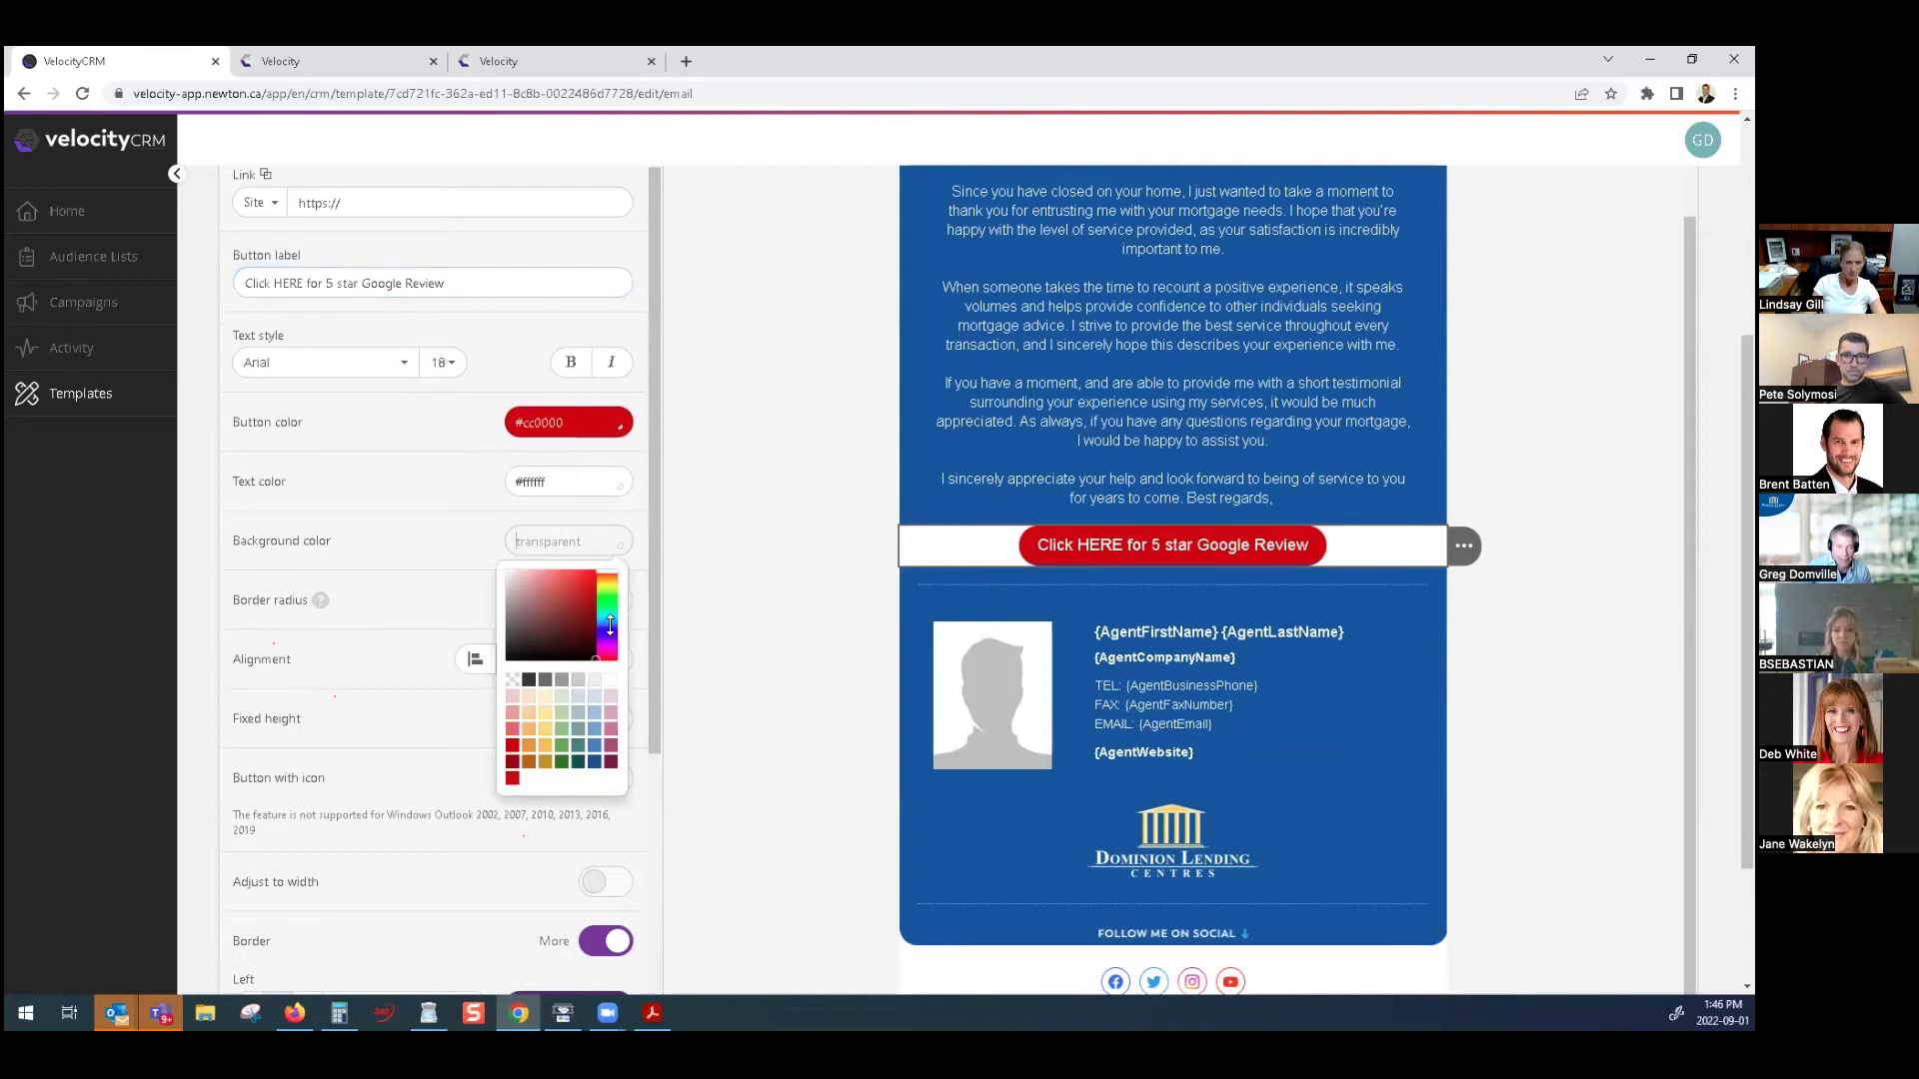
click(595, 730)
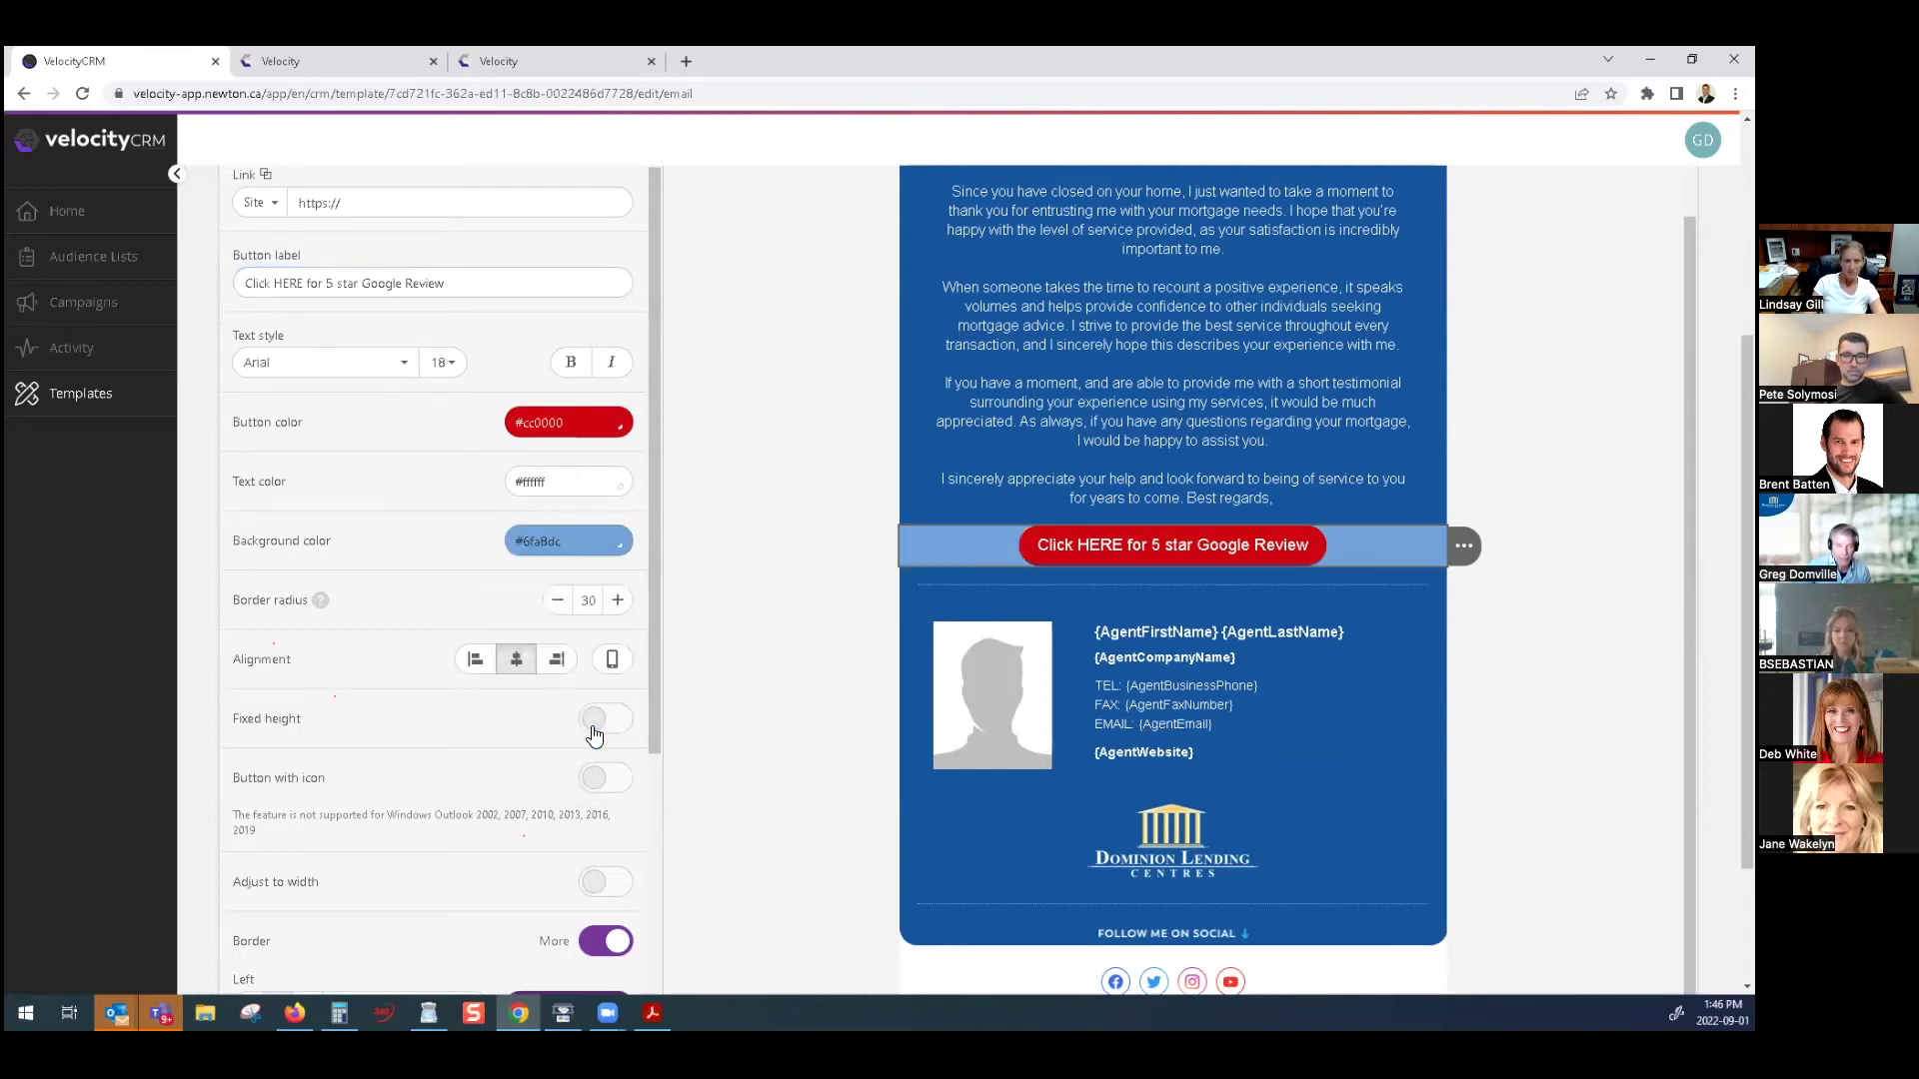
click(559, 542)
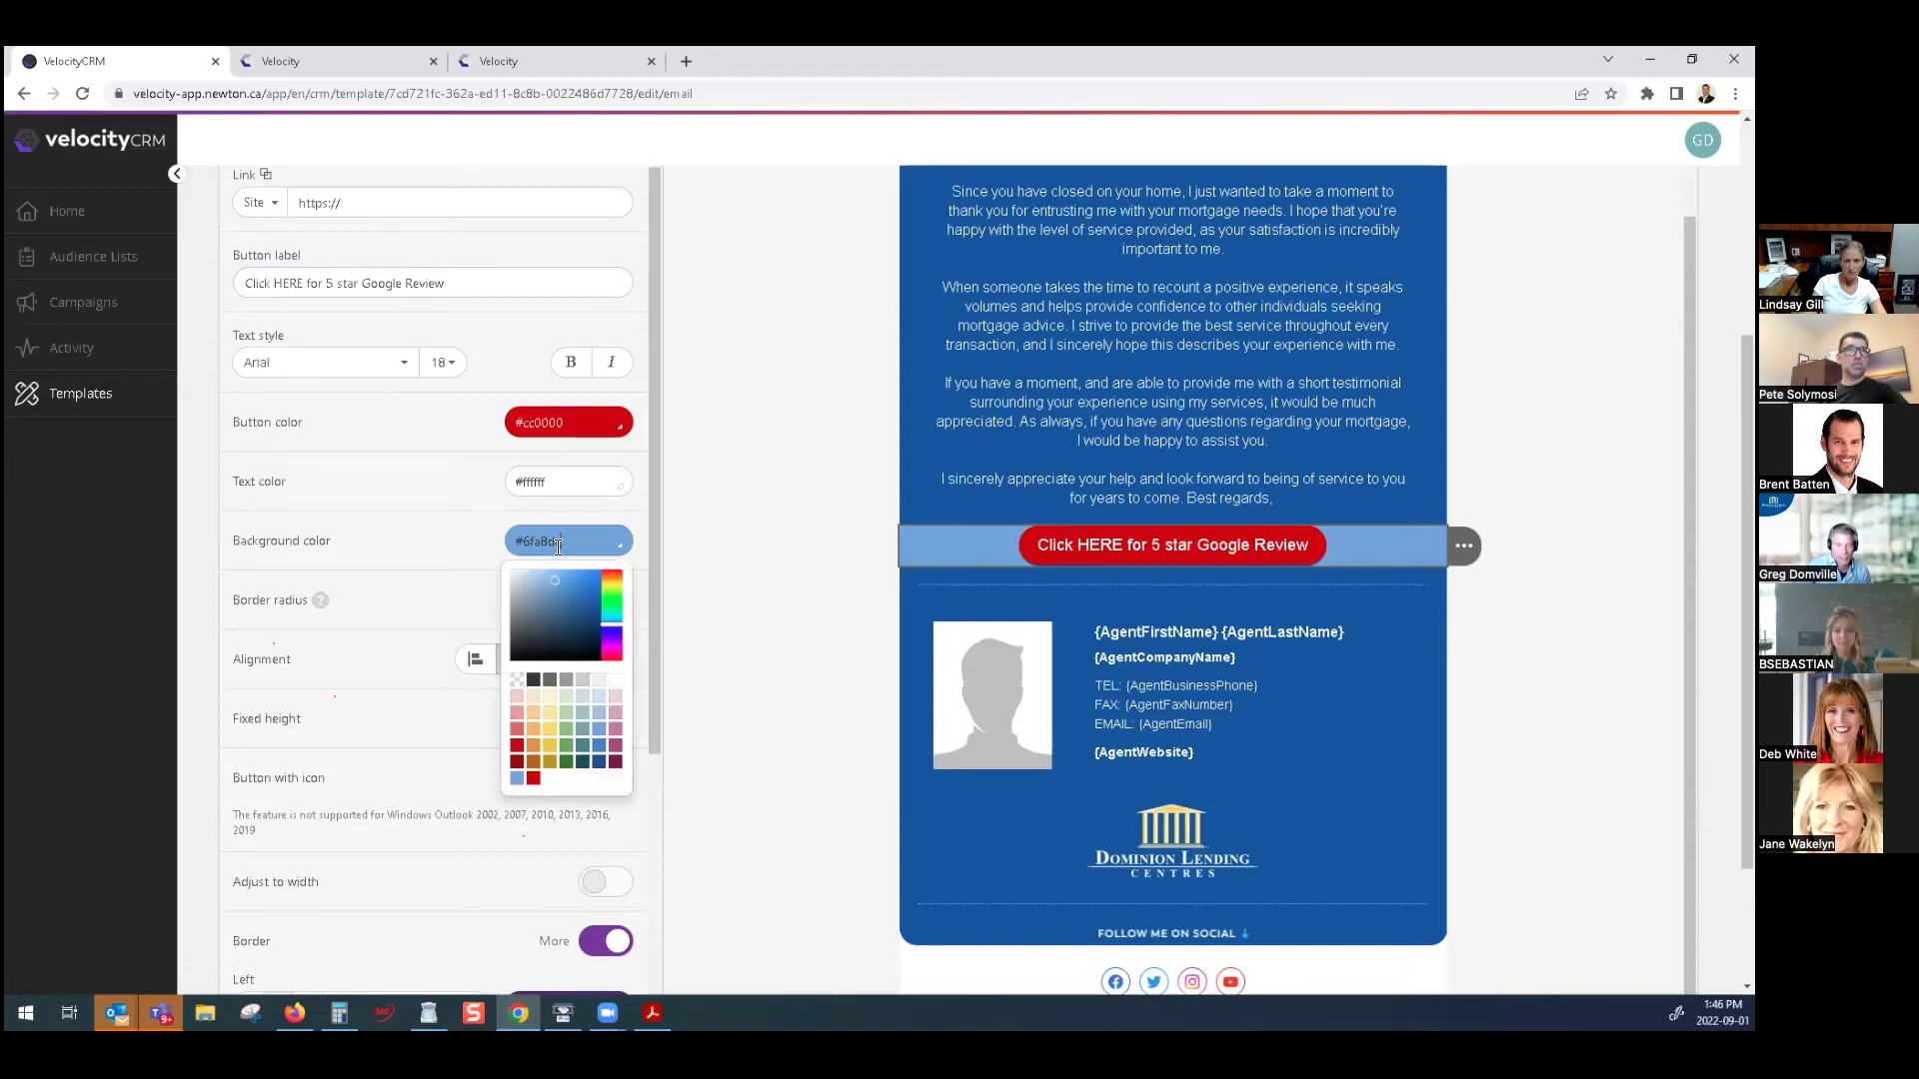
click(597, 764)
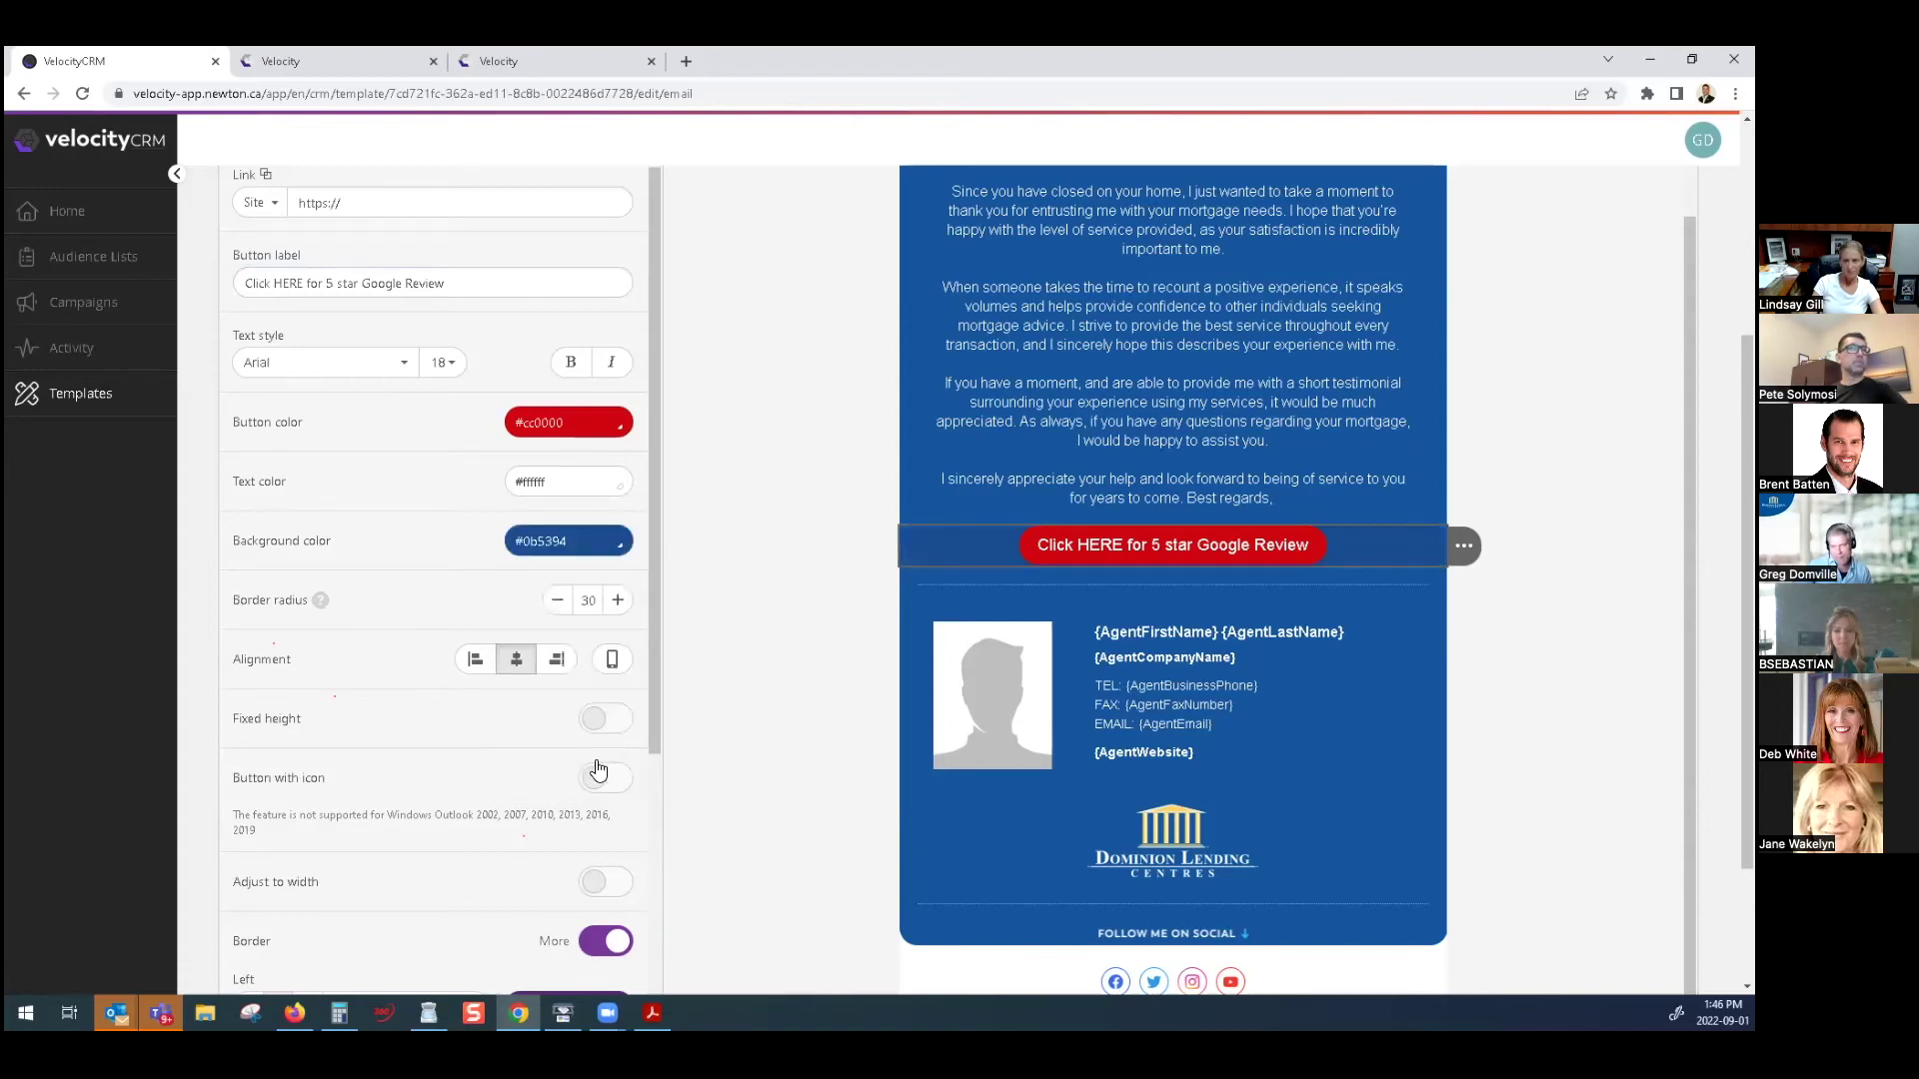
click(574, 540)
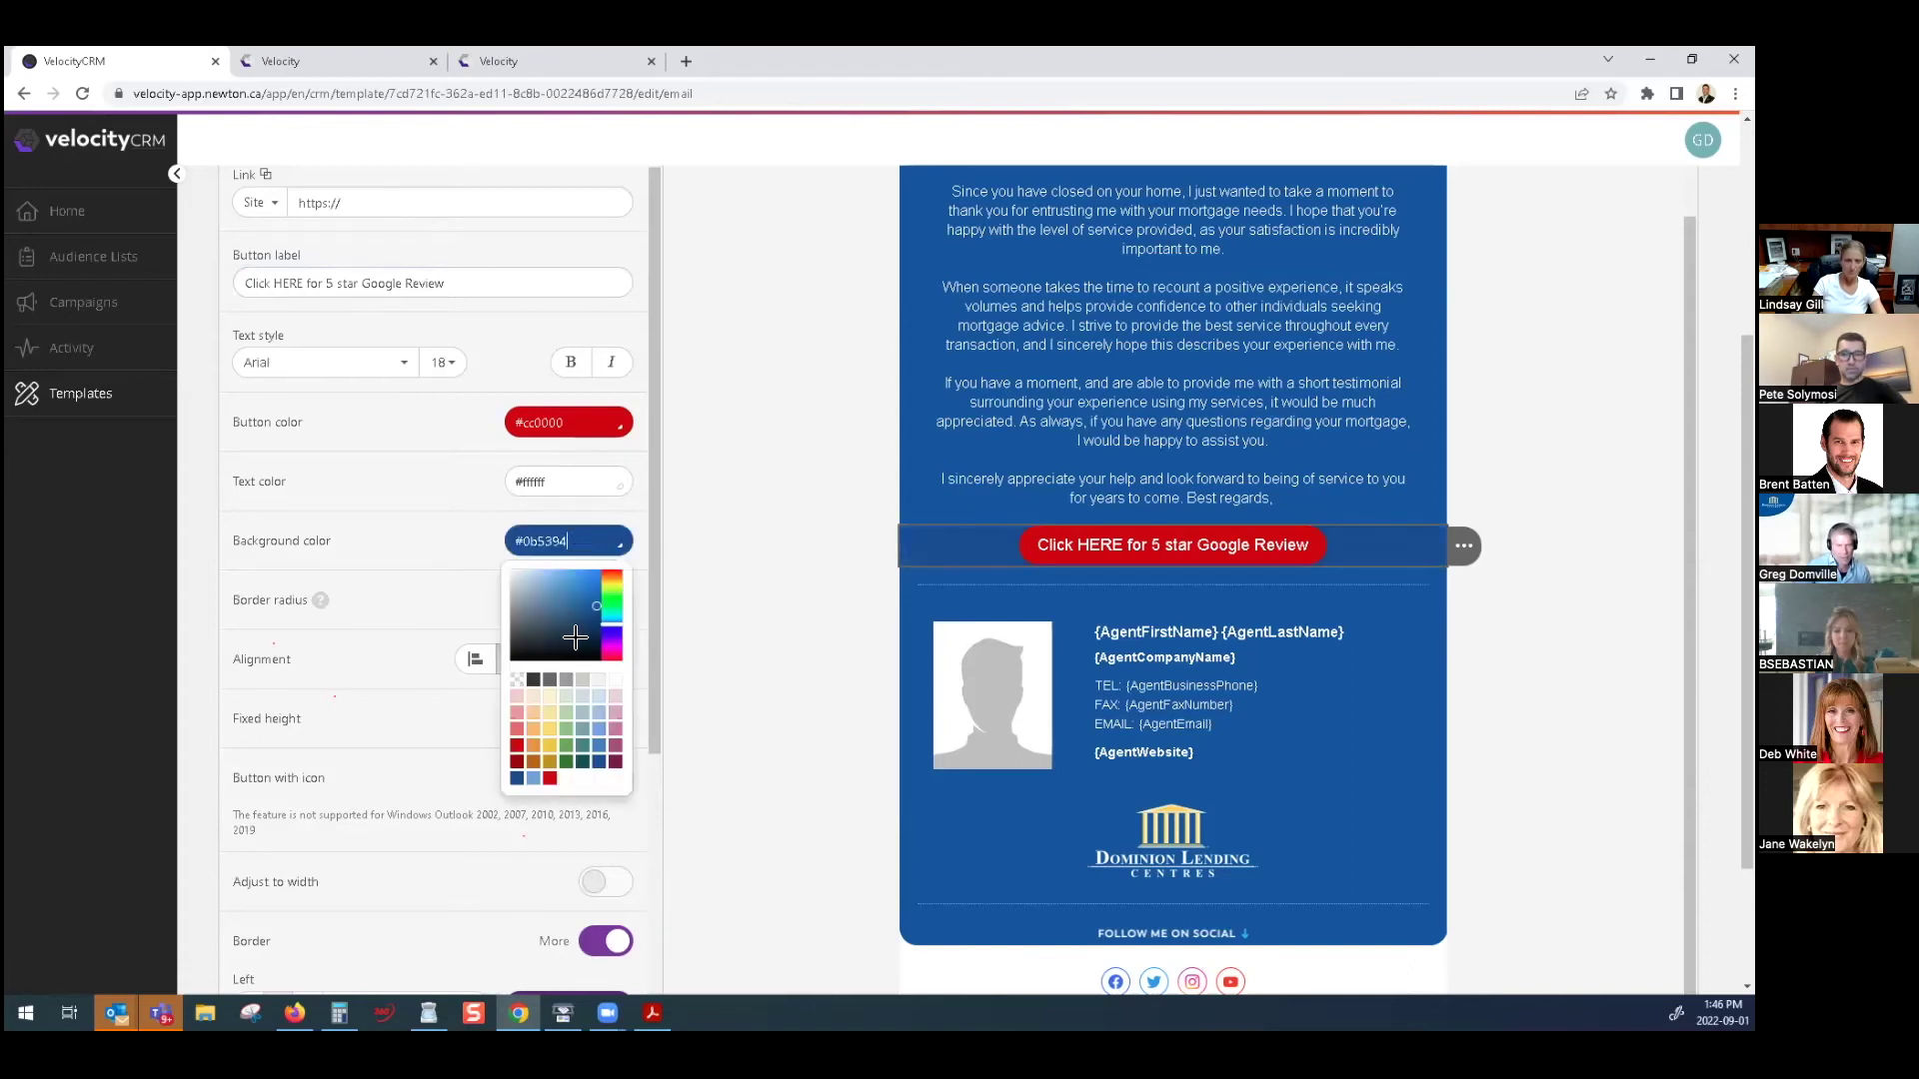
click(535, 777)
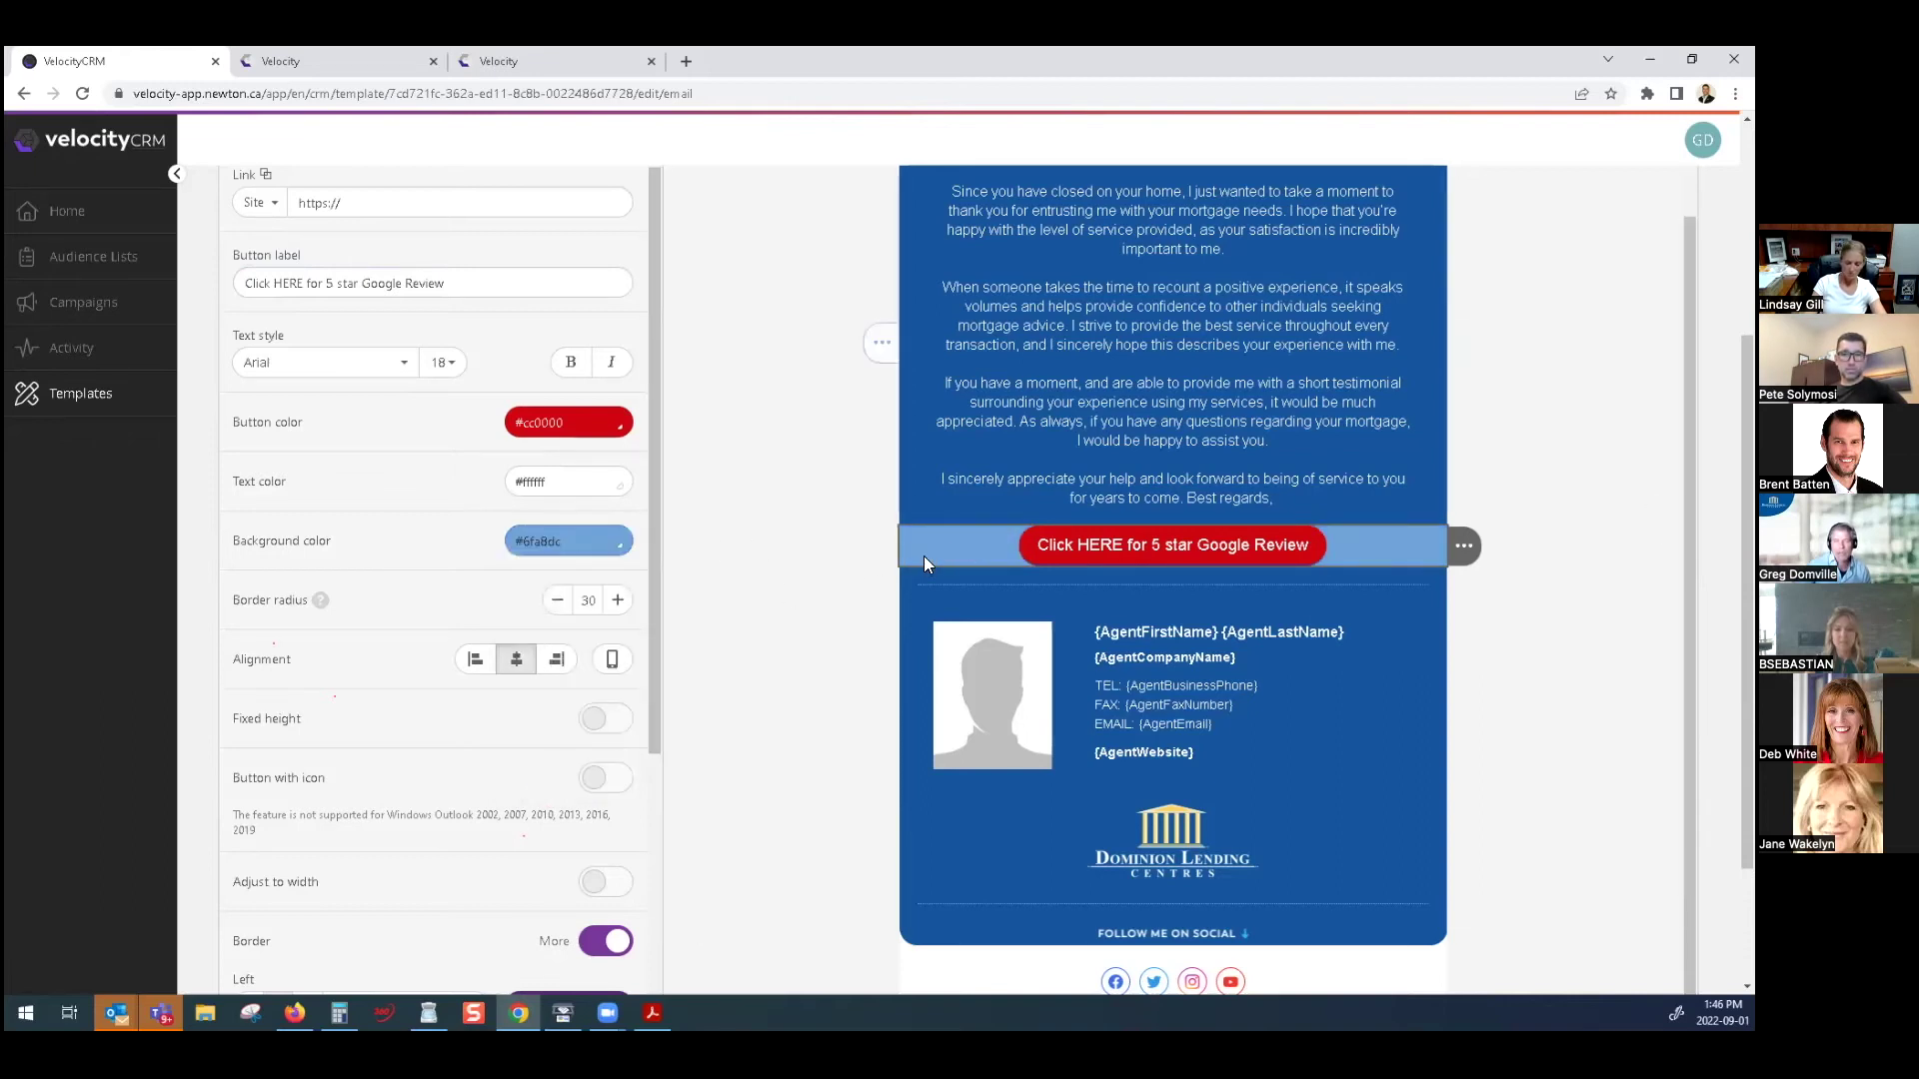
Copy the text block's #005ba1 background and paste it as the button row background
click(950, 512)
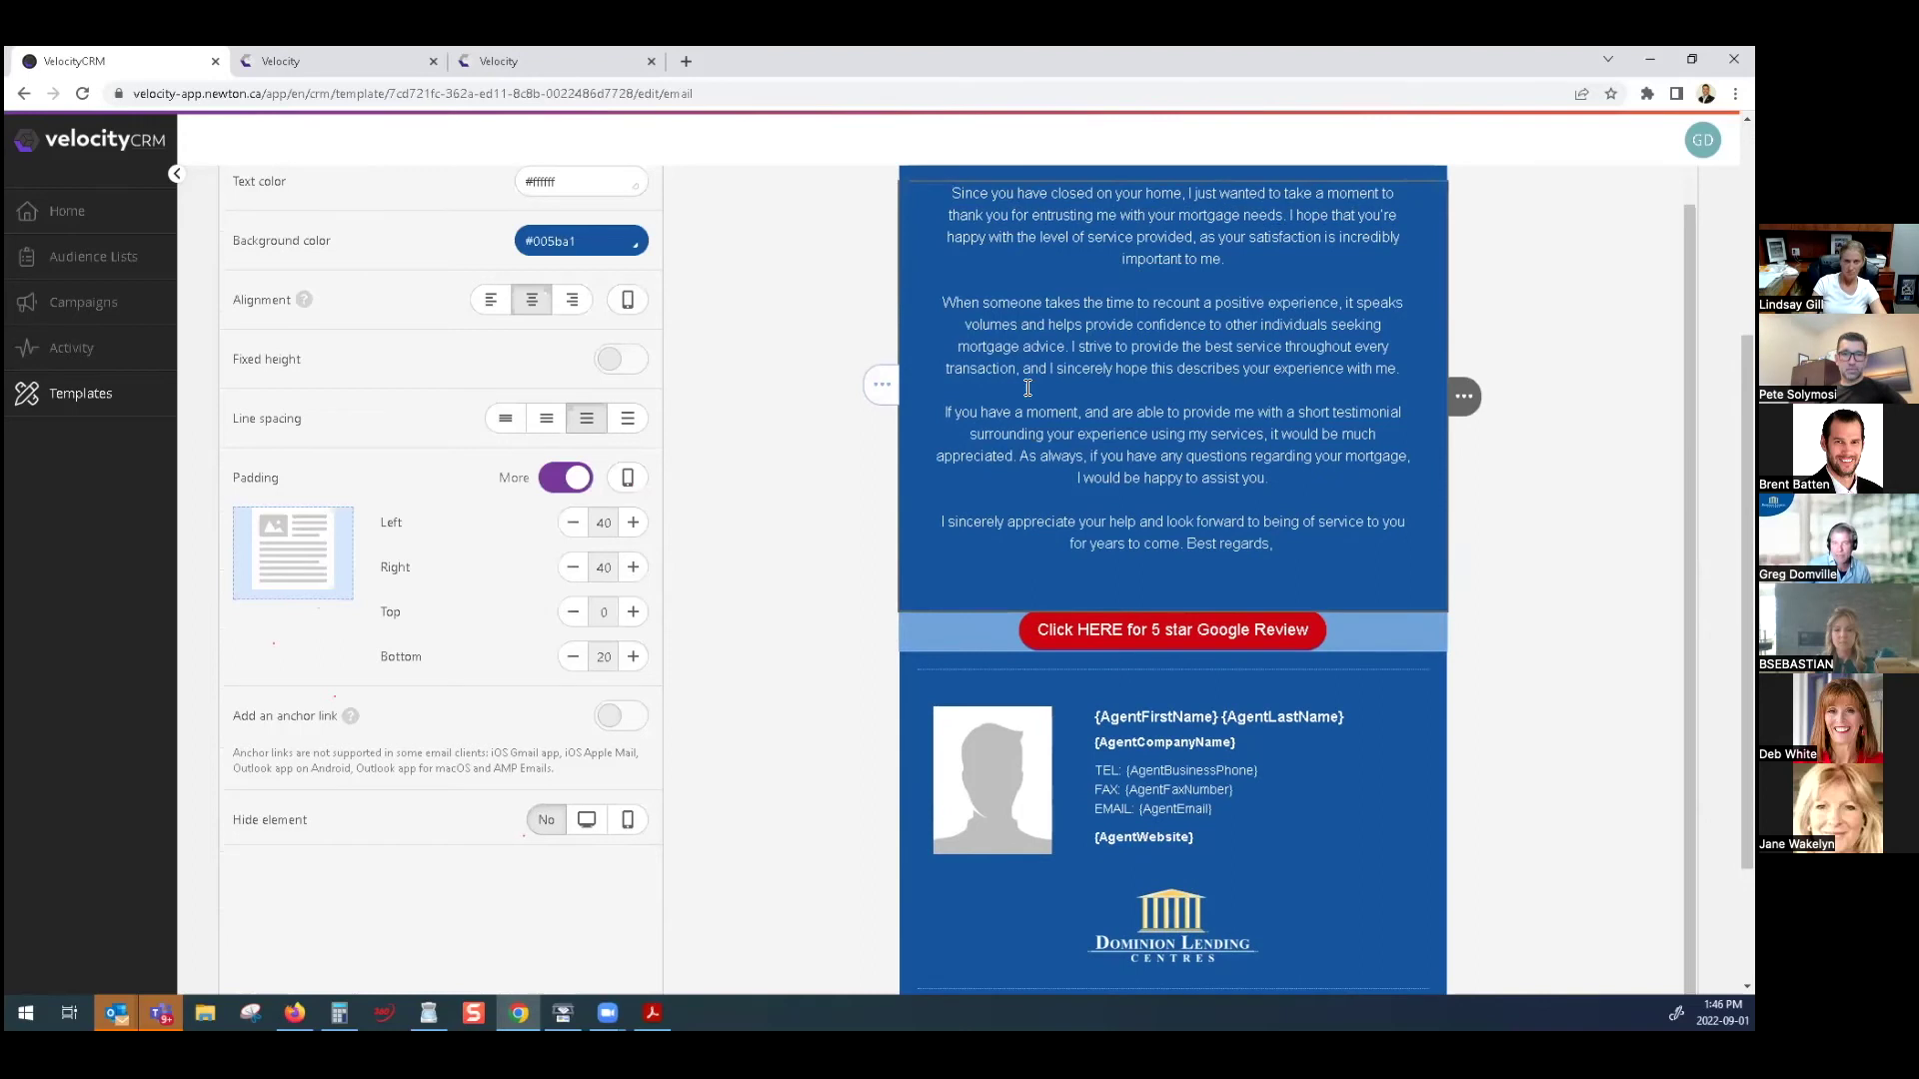
drag(542, 238, 522, 240)
right_click(546, 234)
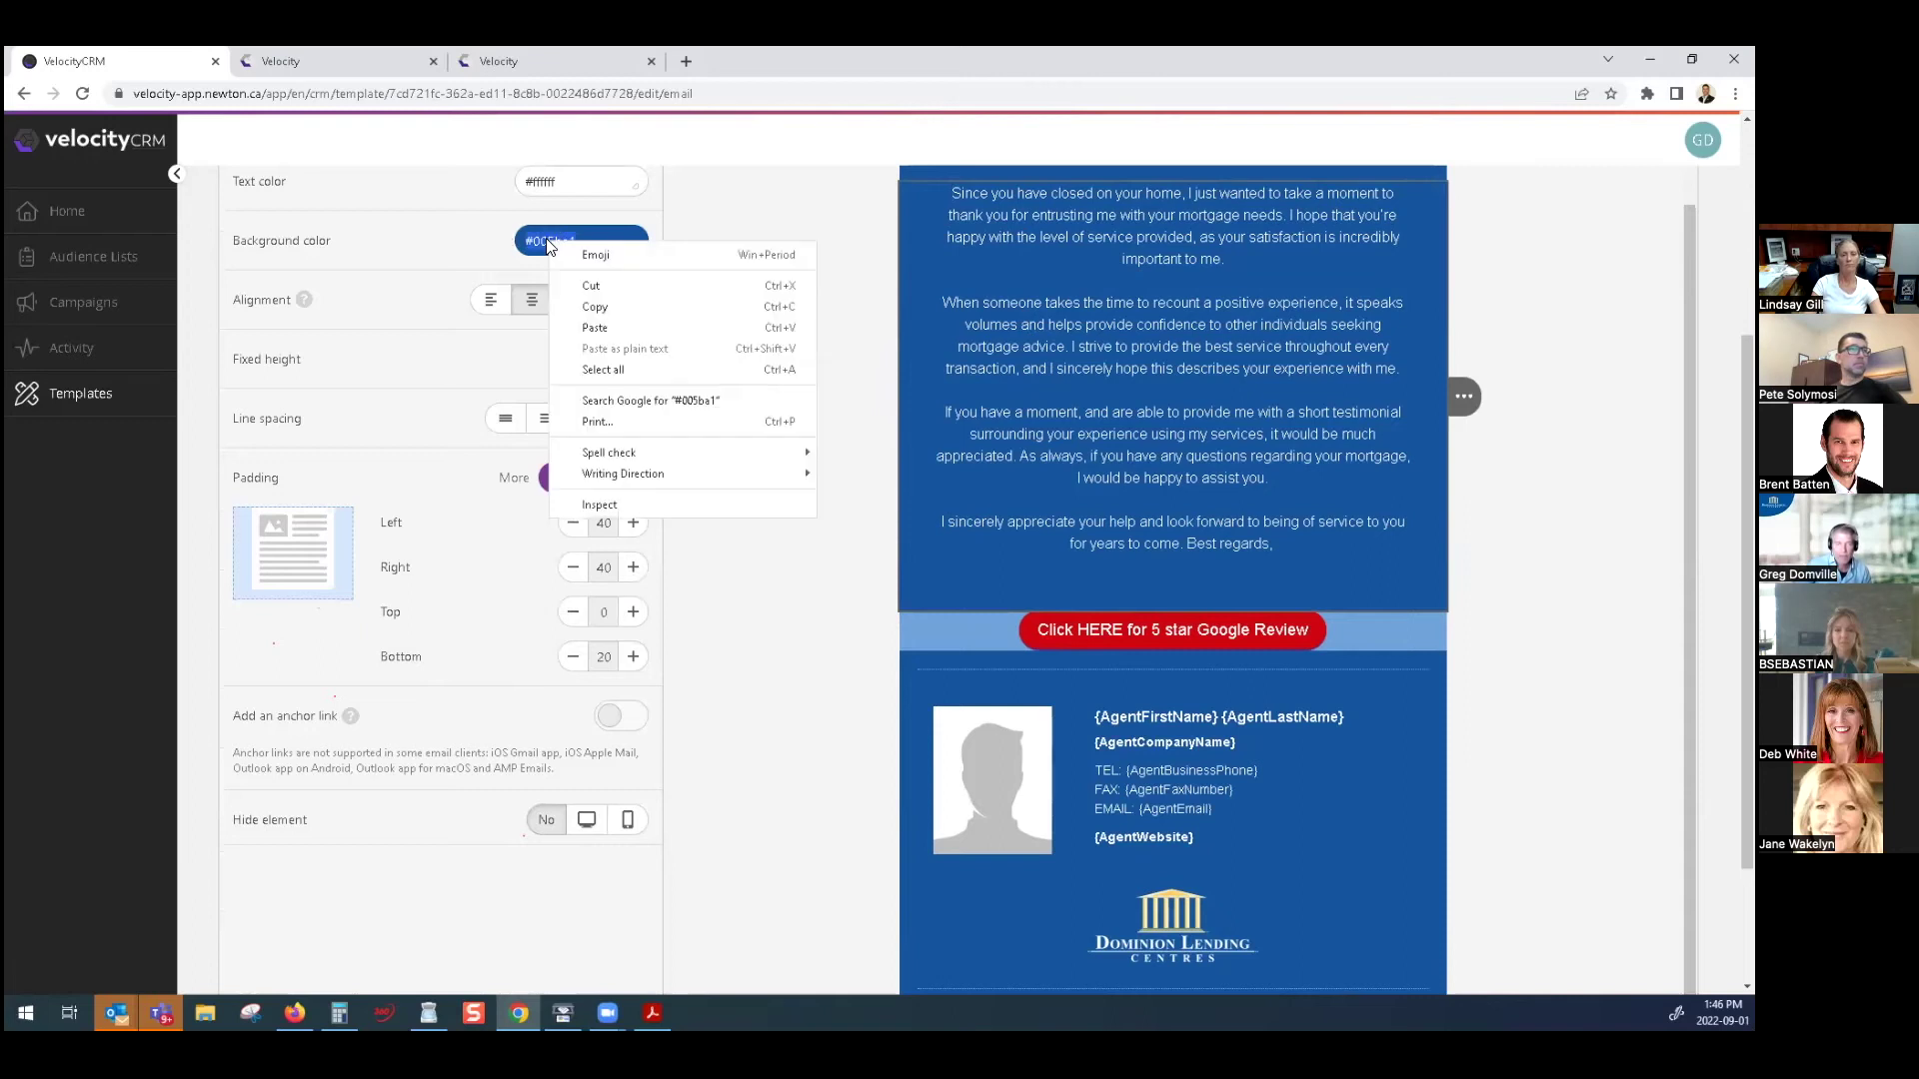
click(598, 311)
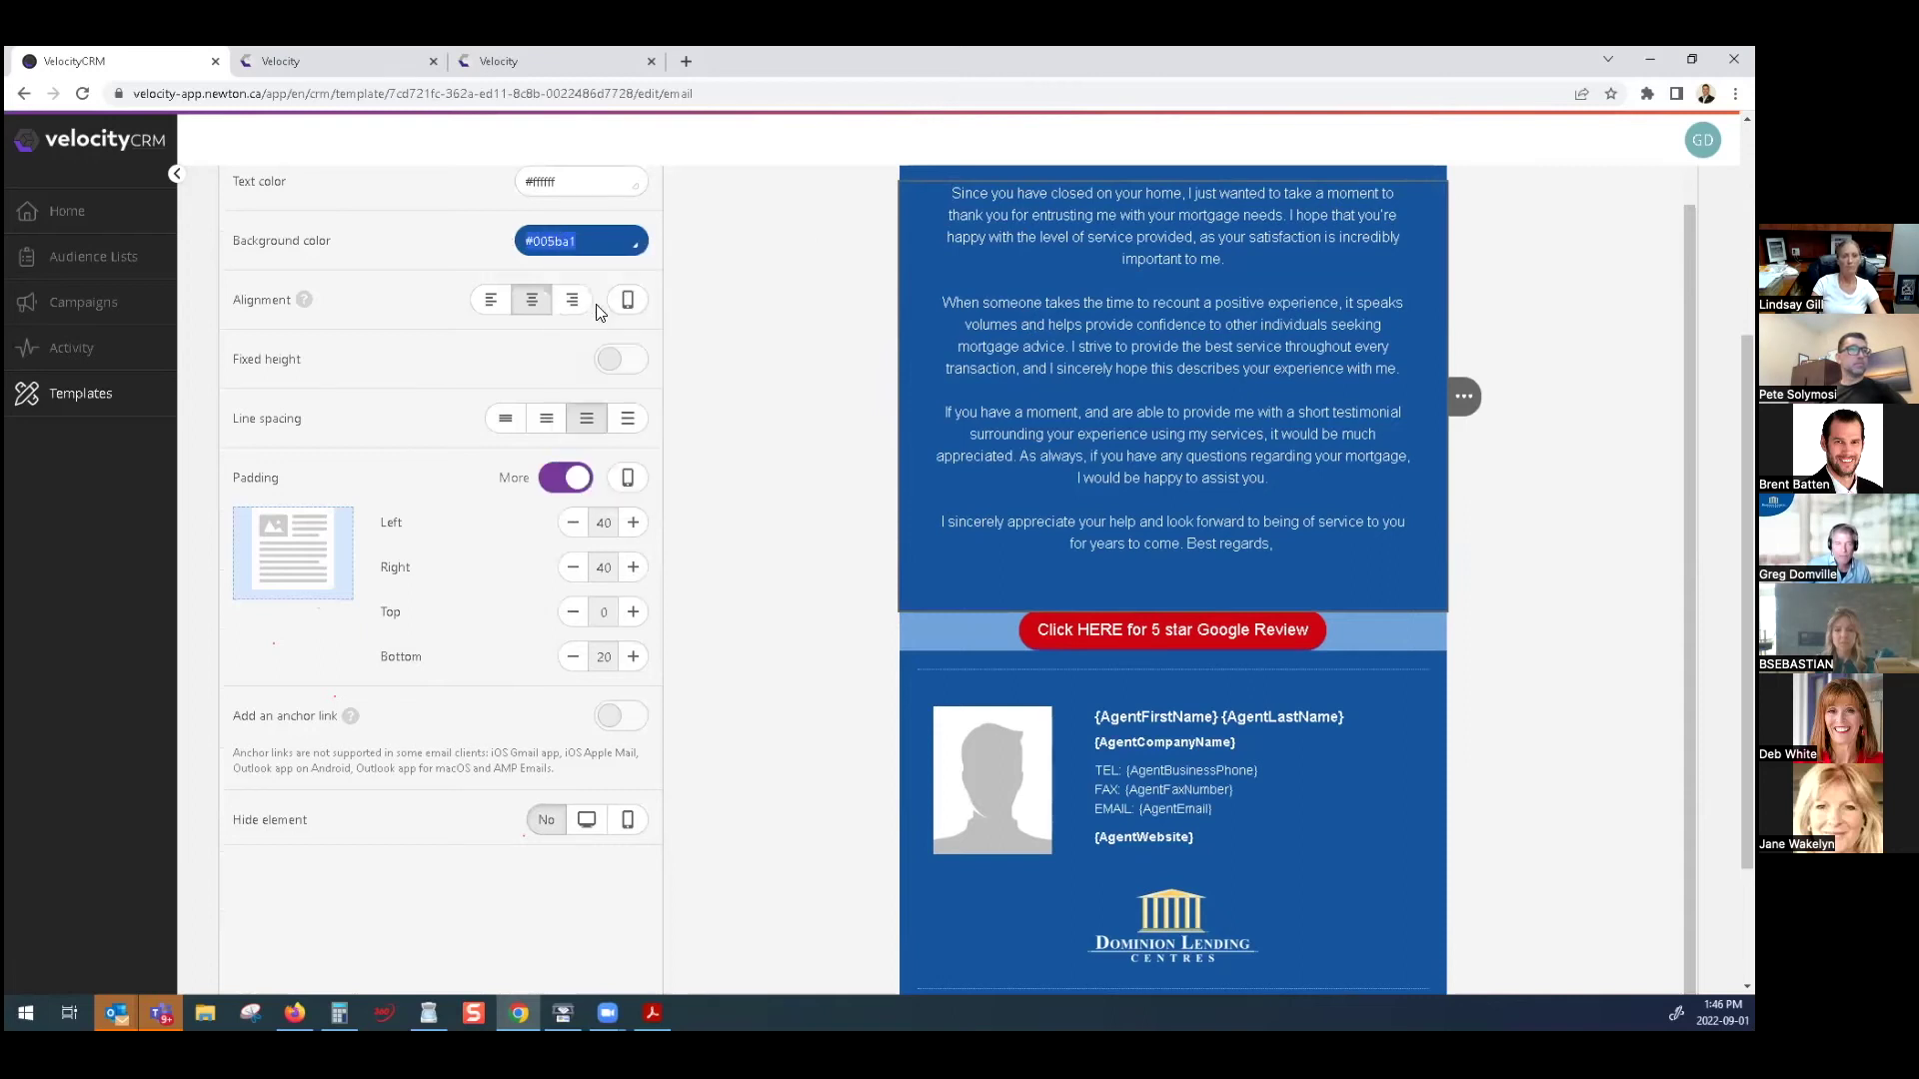
click(971, 626)
drag(558, 536, 480, 544)
right_click(582, 526)
click(625, 607)
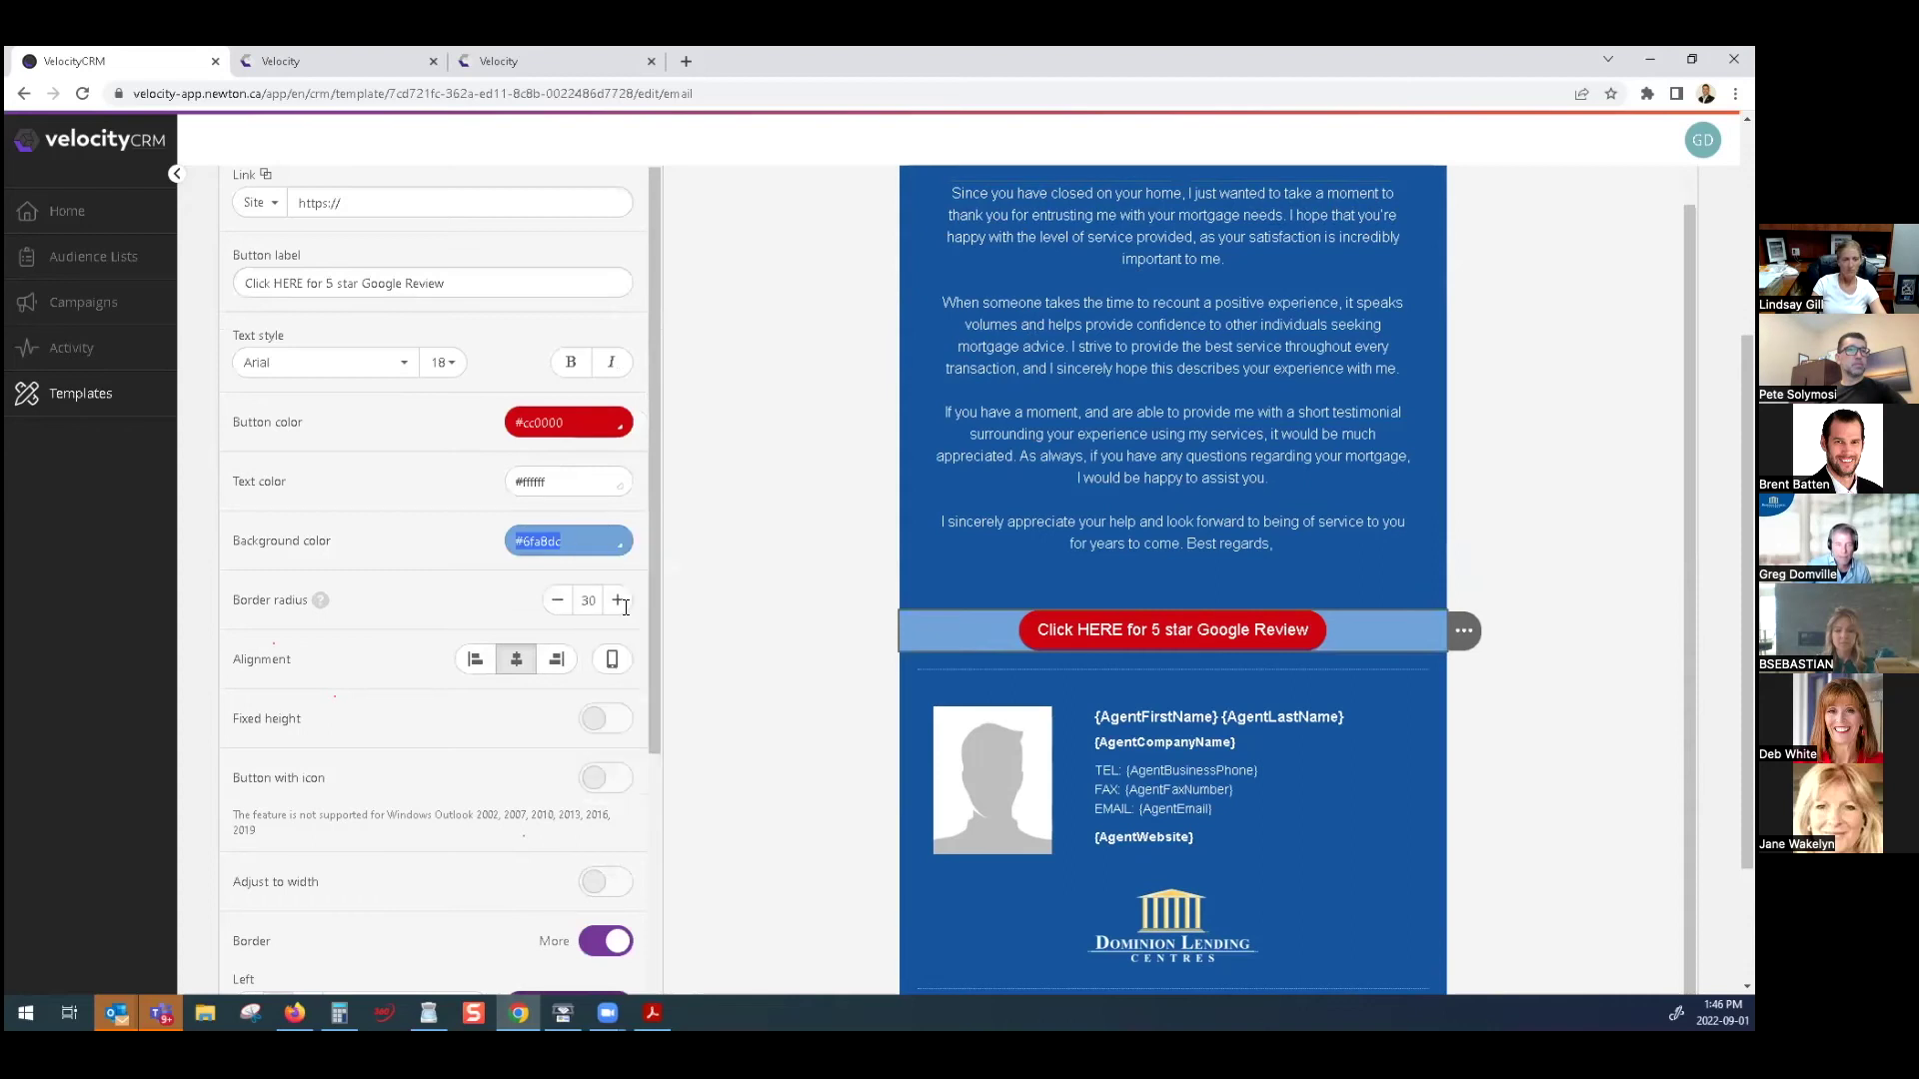
key(ctrl+v)
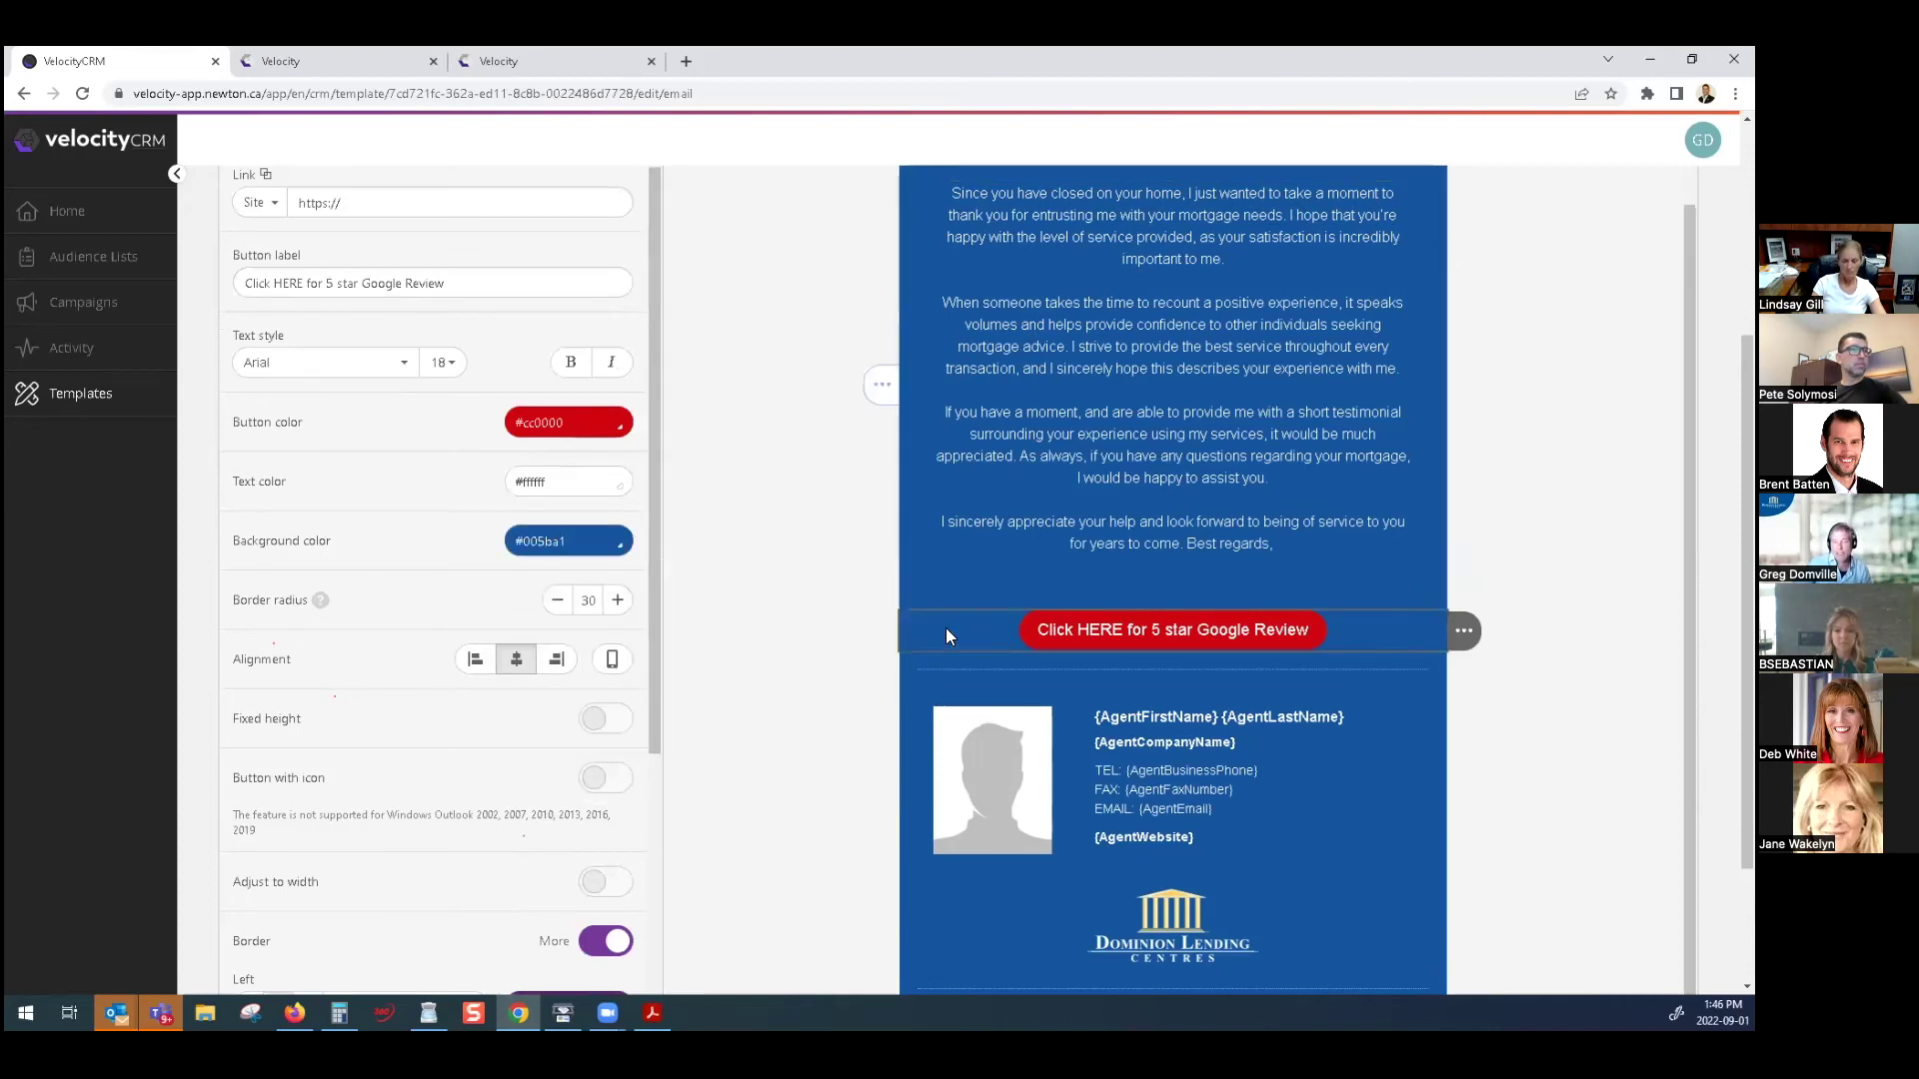
Compare the text block and button backgrounds, then open a new browser tab
click(959, 568)
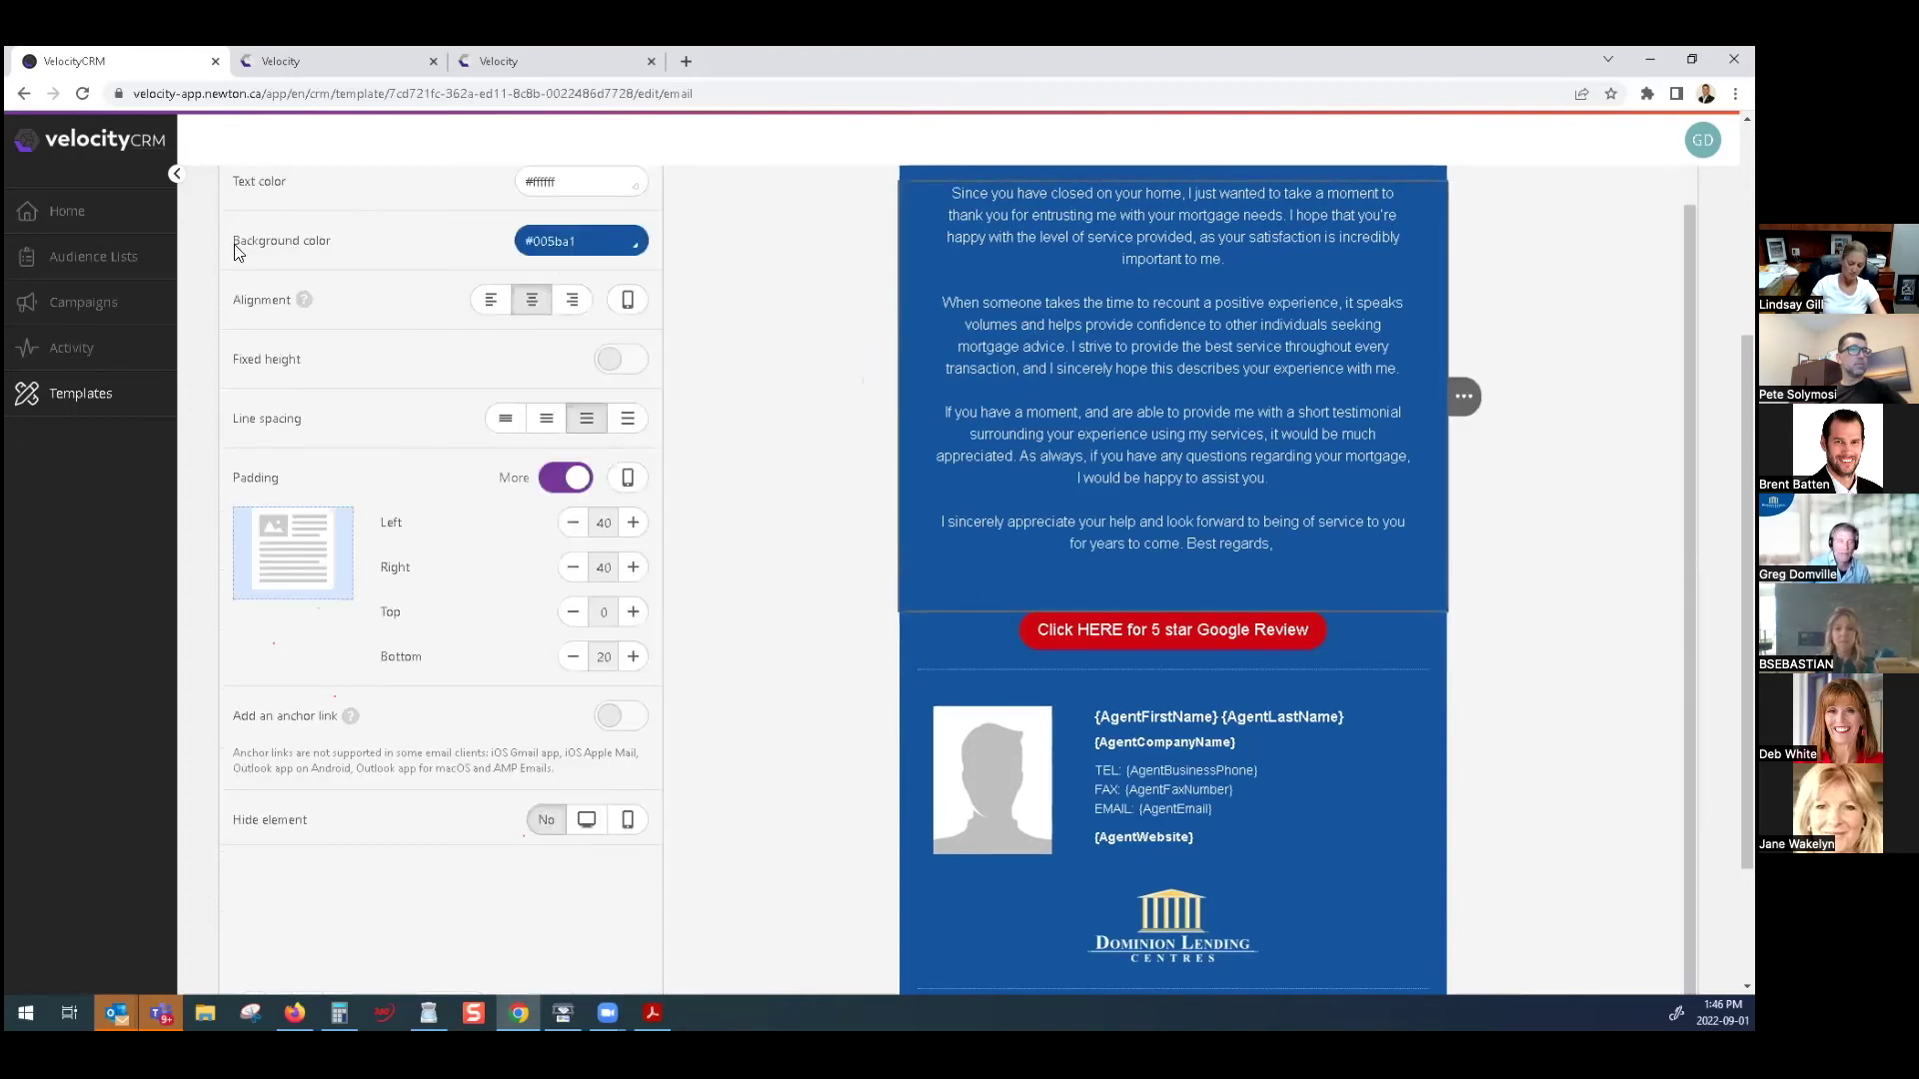
drag(591, 244, 478, 248)
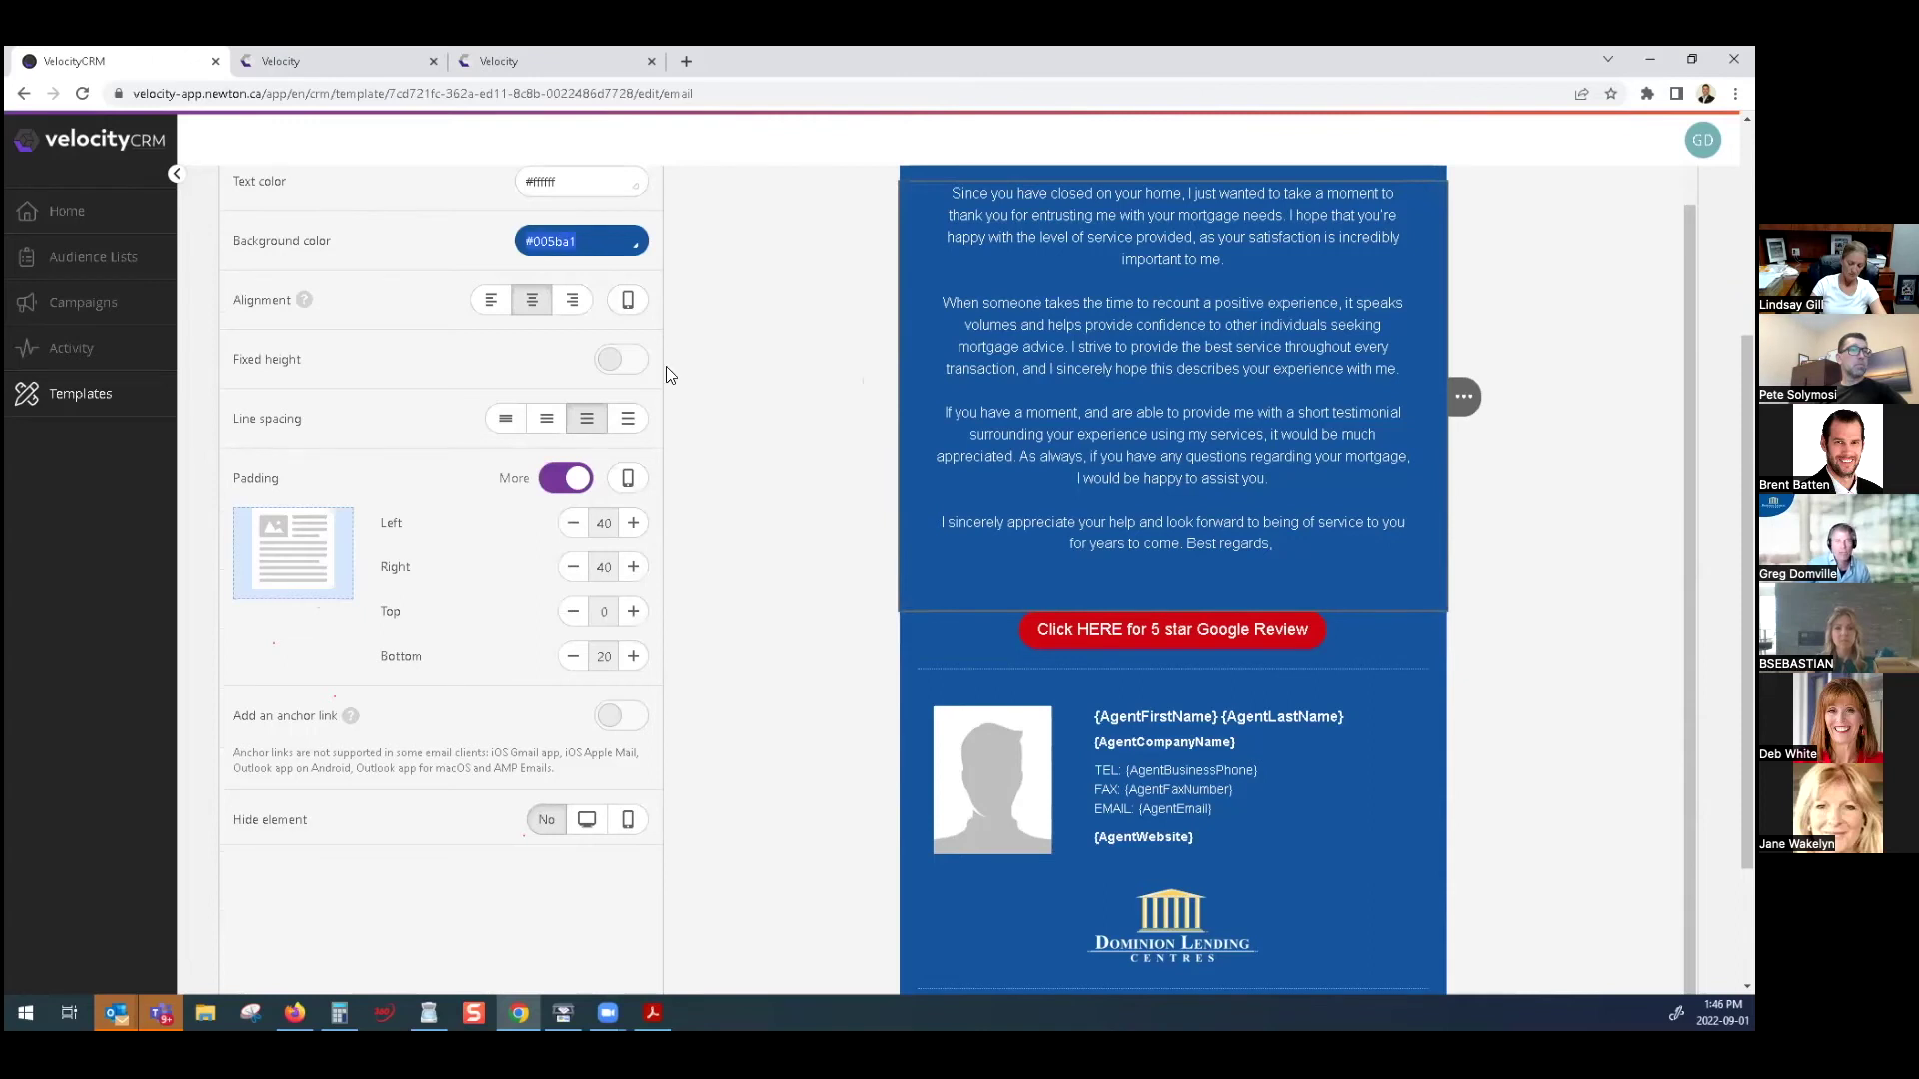
click(952, 627)
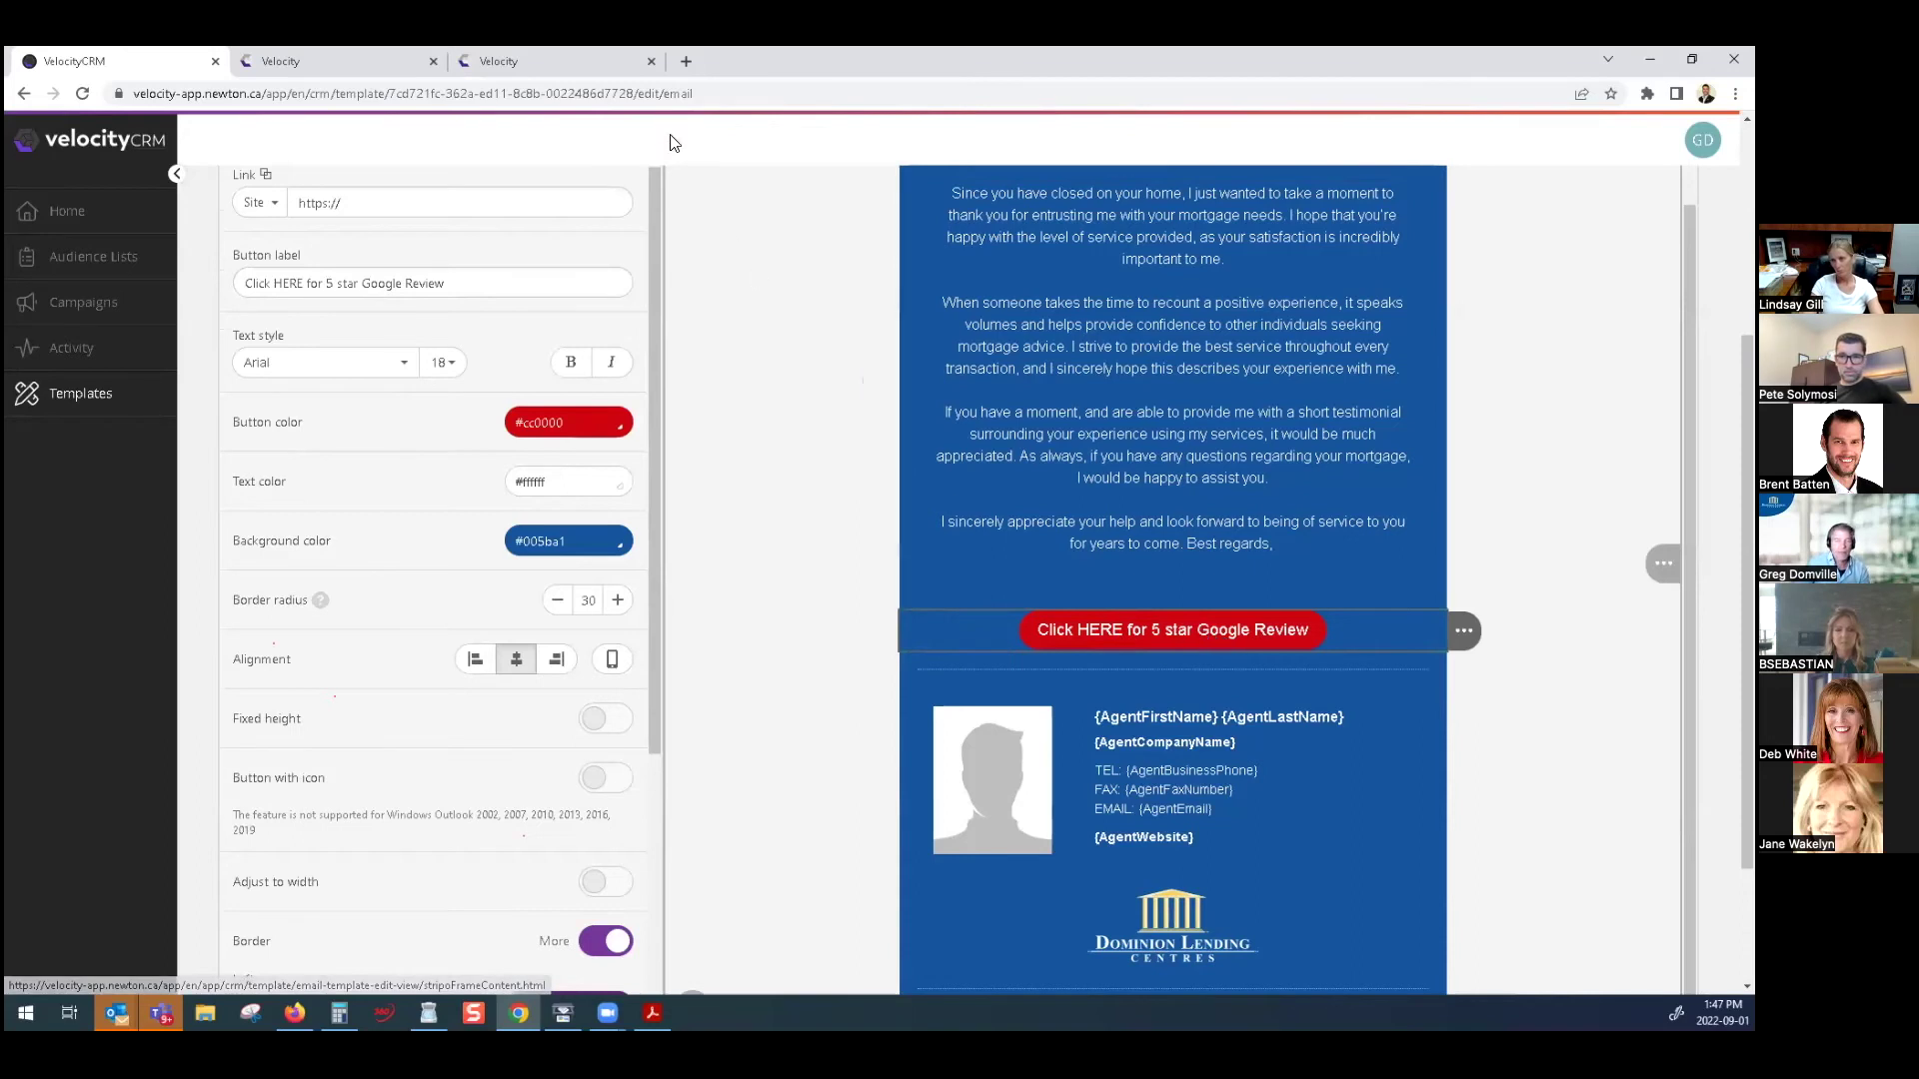
click(684, 63)
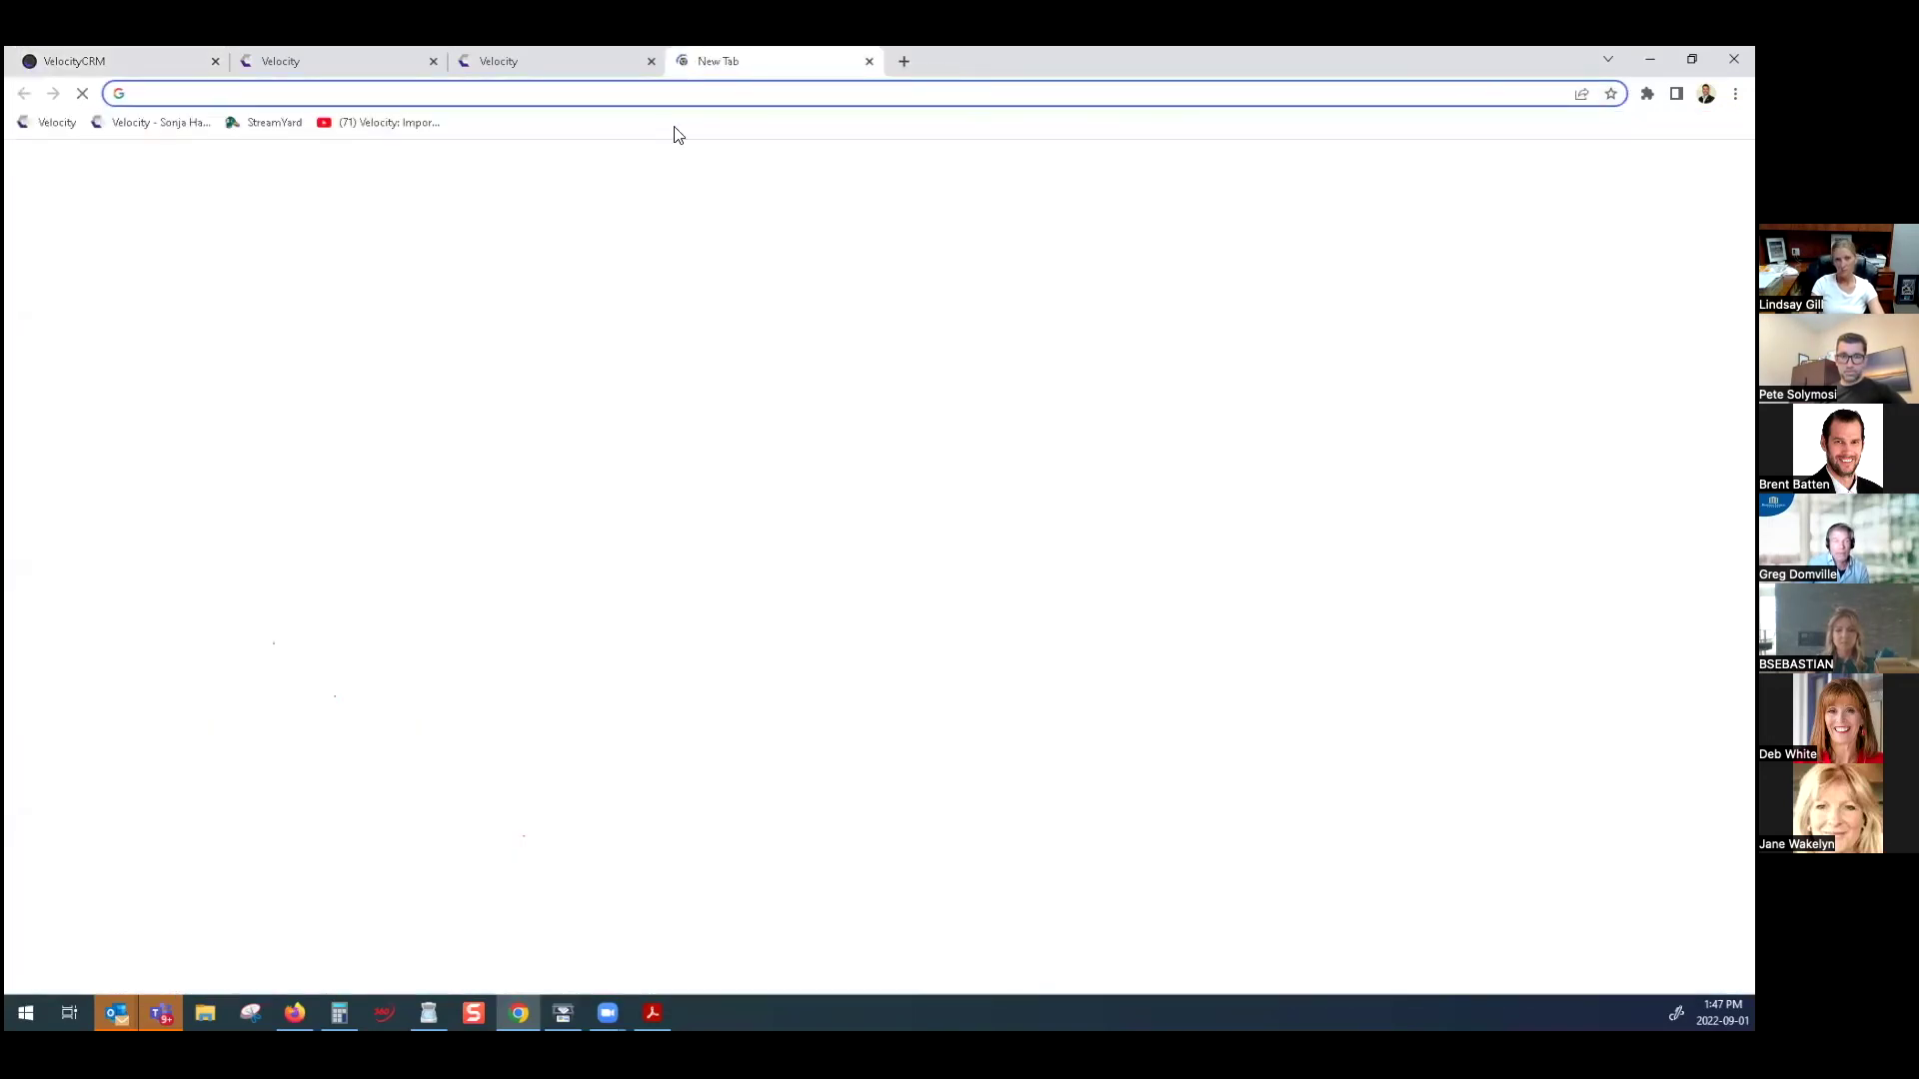
Search Google for 'google business' and sign in to Google Business Profile
click(756, 427)
text(googler)
key(BackSpace)
text(busione)
key(BackSpace)
key(BackSpace)
key(BackSpace)
text(ness)
key(Return)
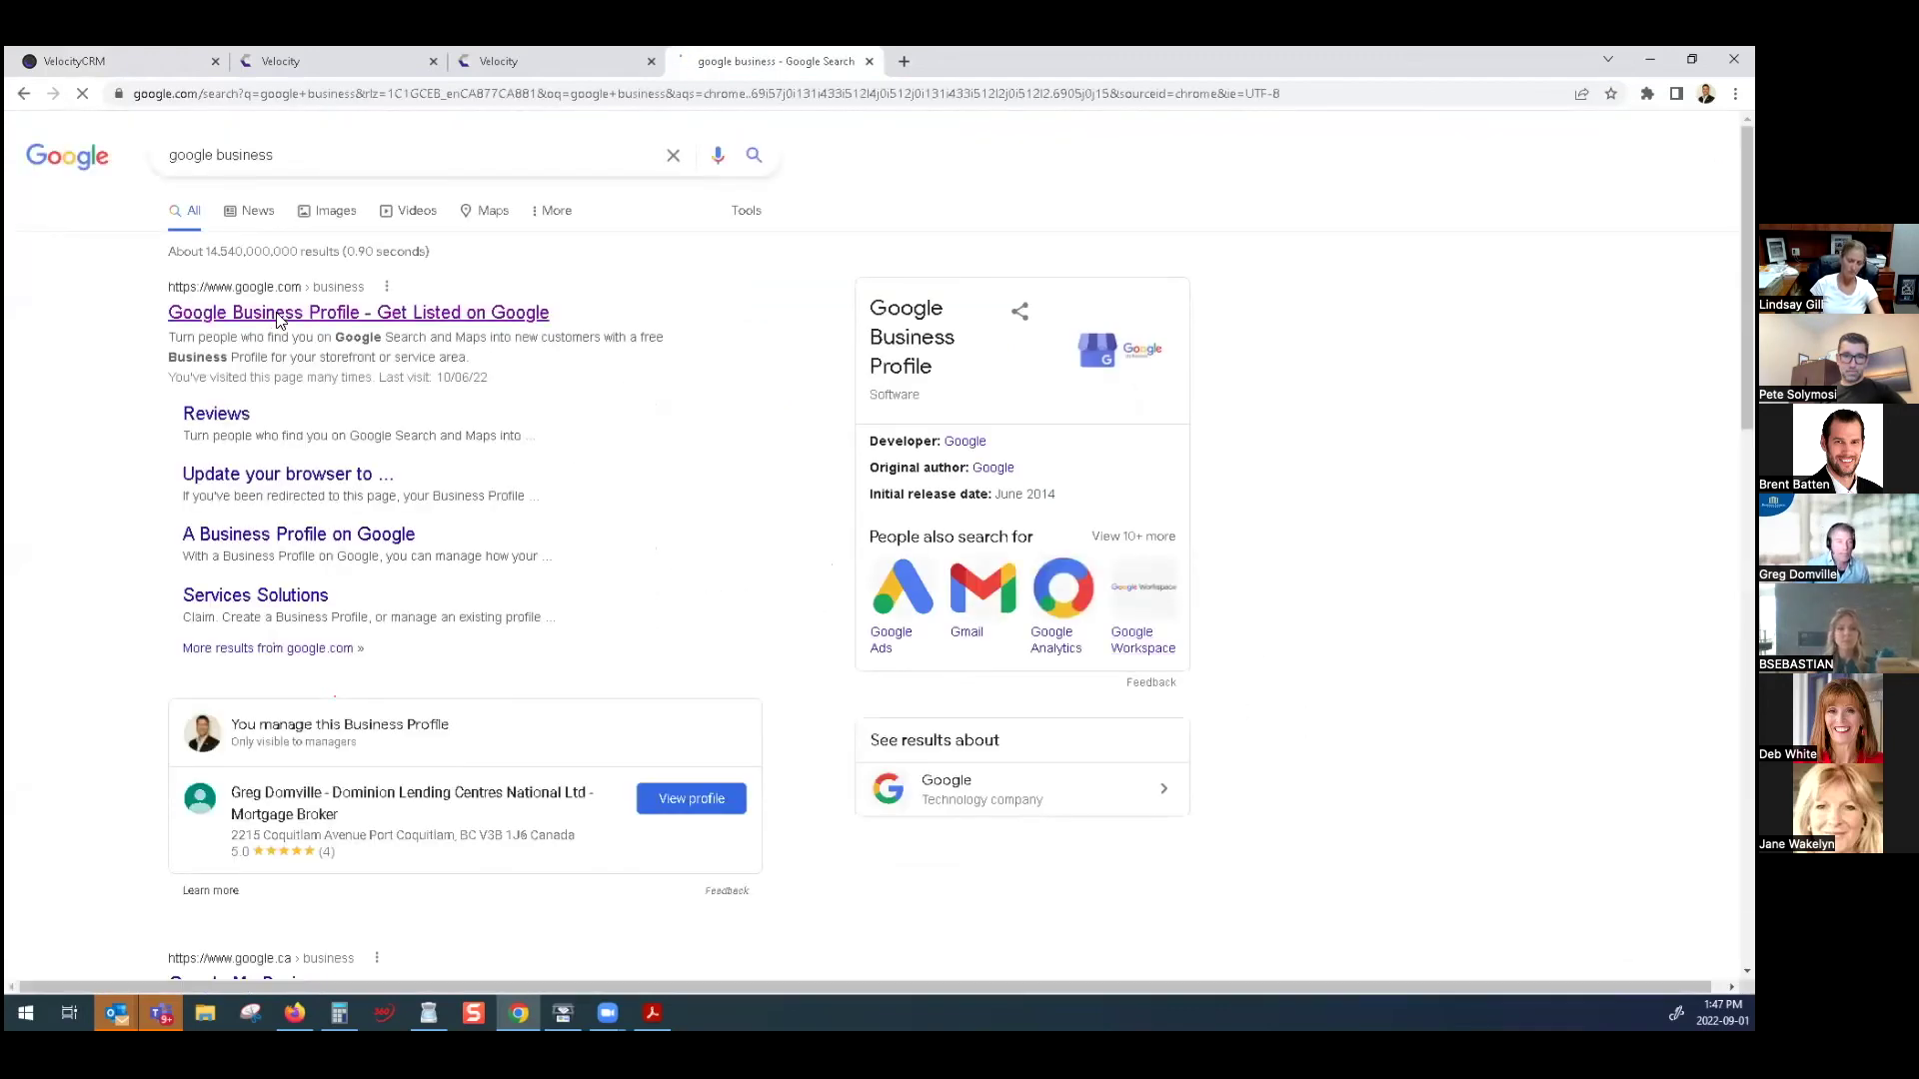
click(278, 316)
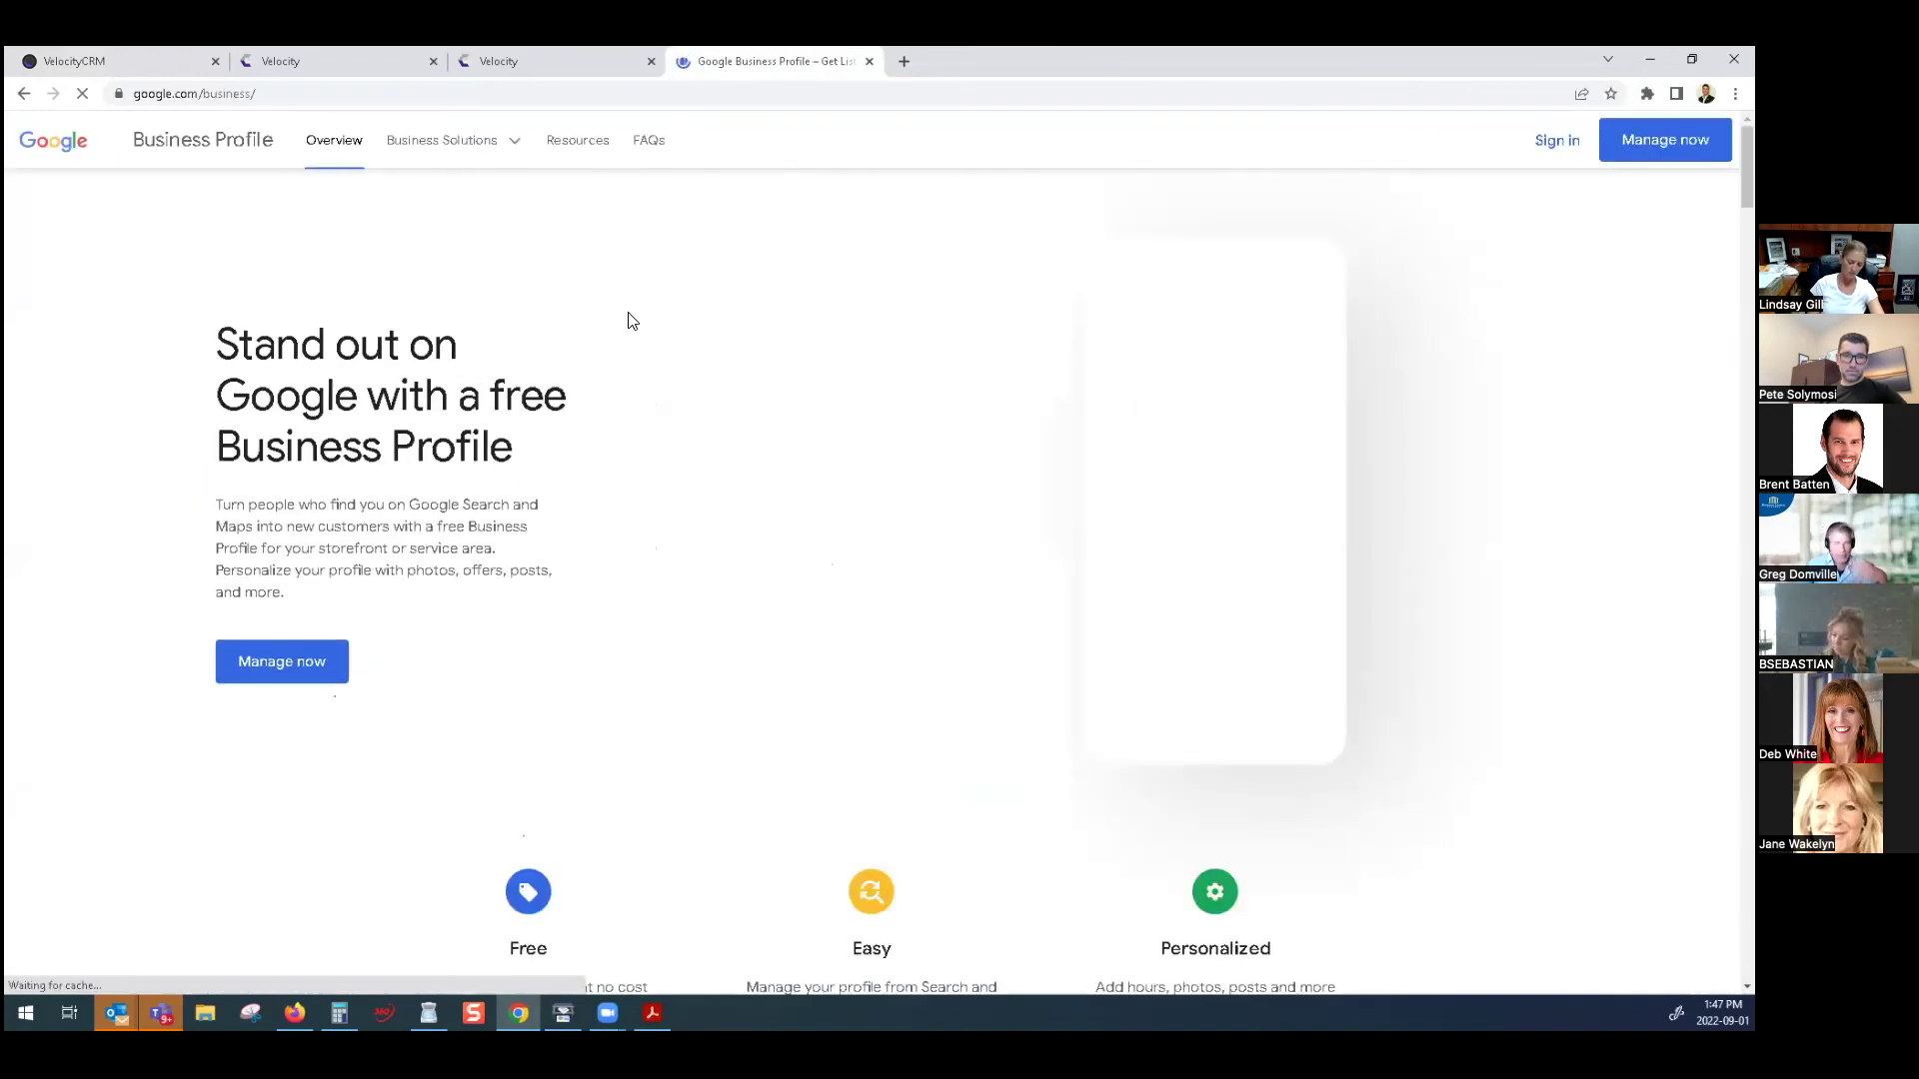
click(1557, 140)
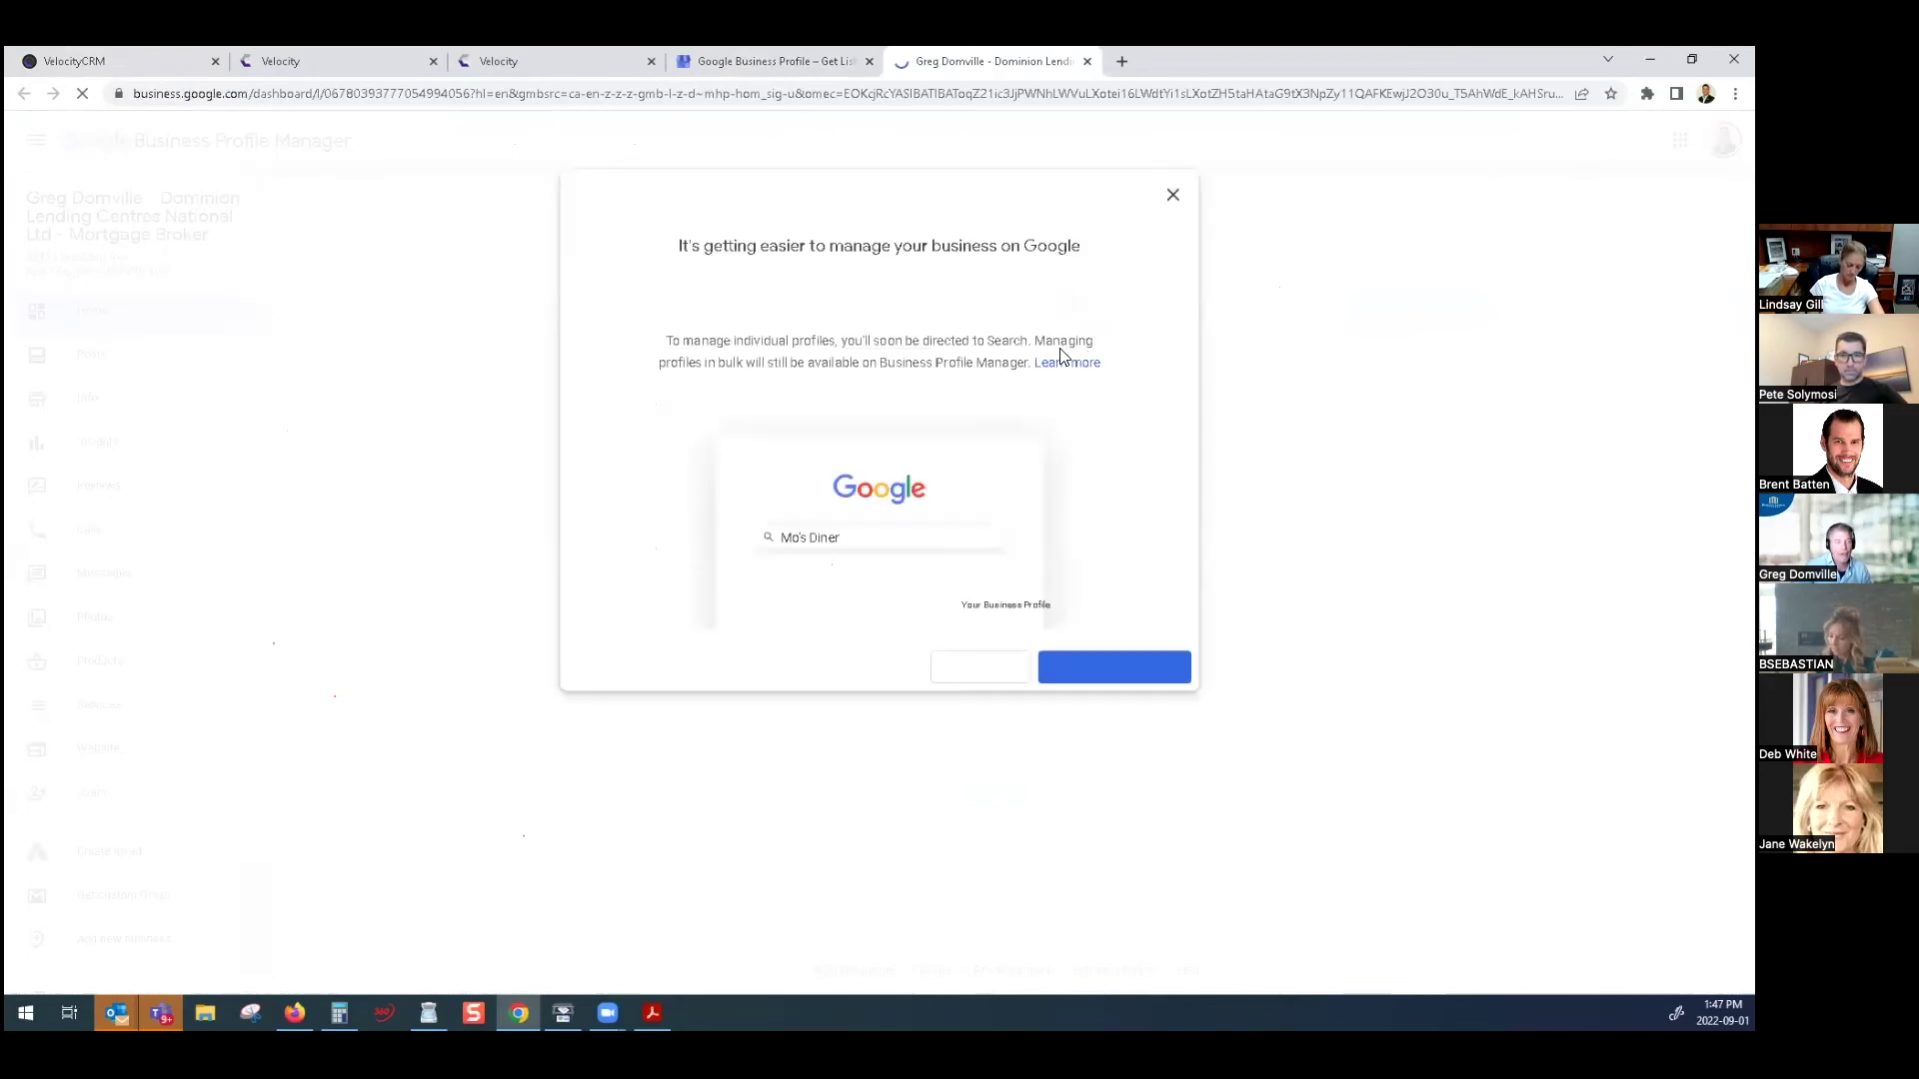
Copy the business's review link from the Request reviews dialog and return to VelocityCRM
click(1174, 197)
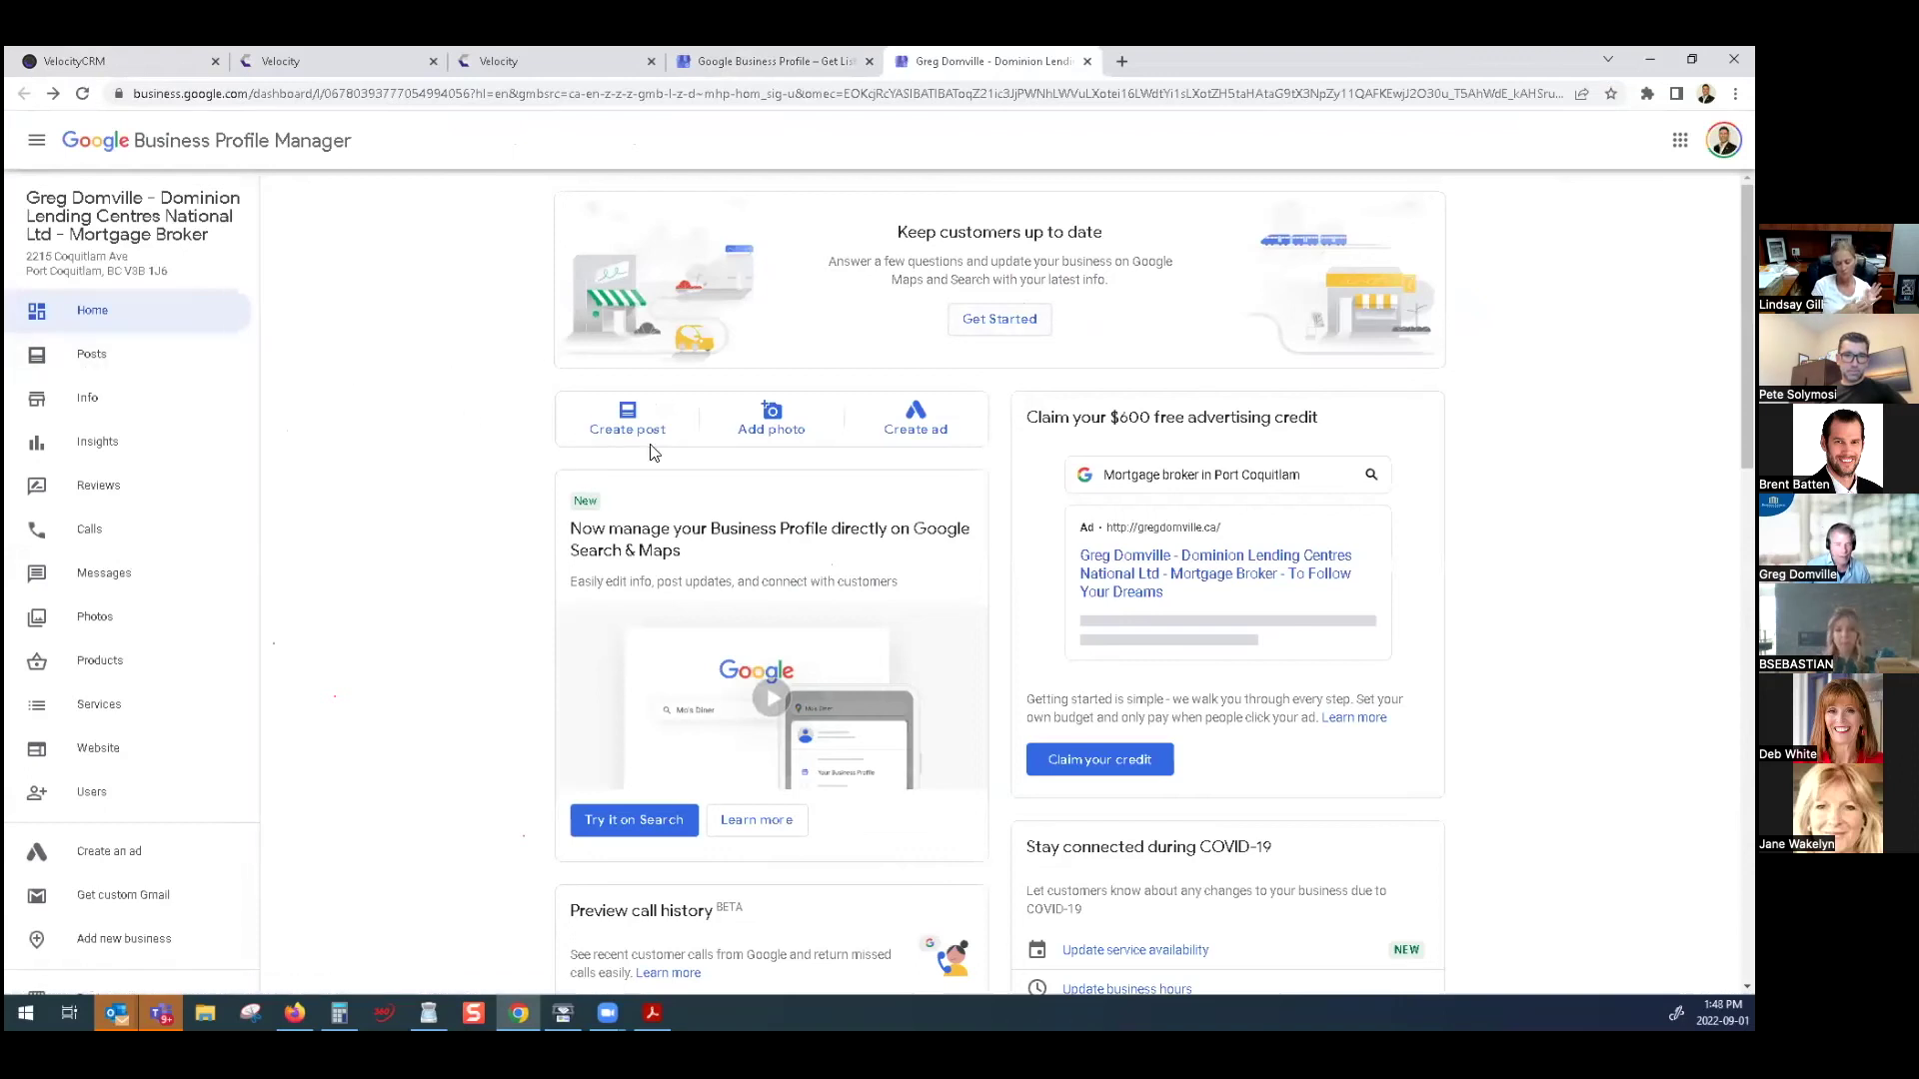
scroll(490, 497, down, 10)
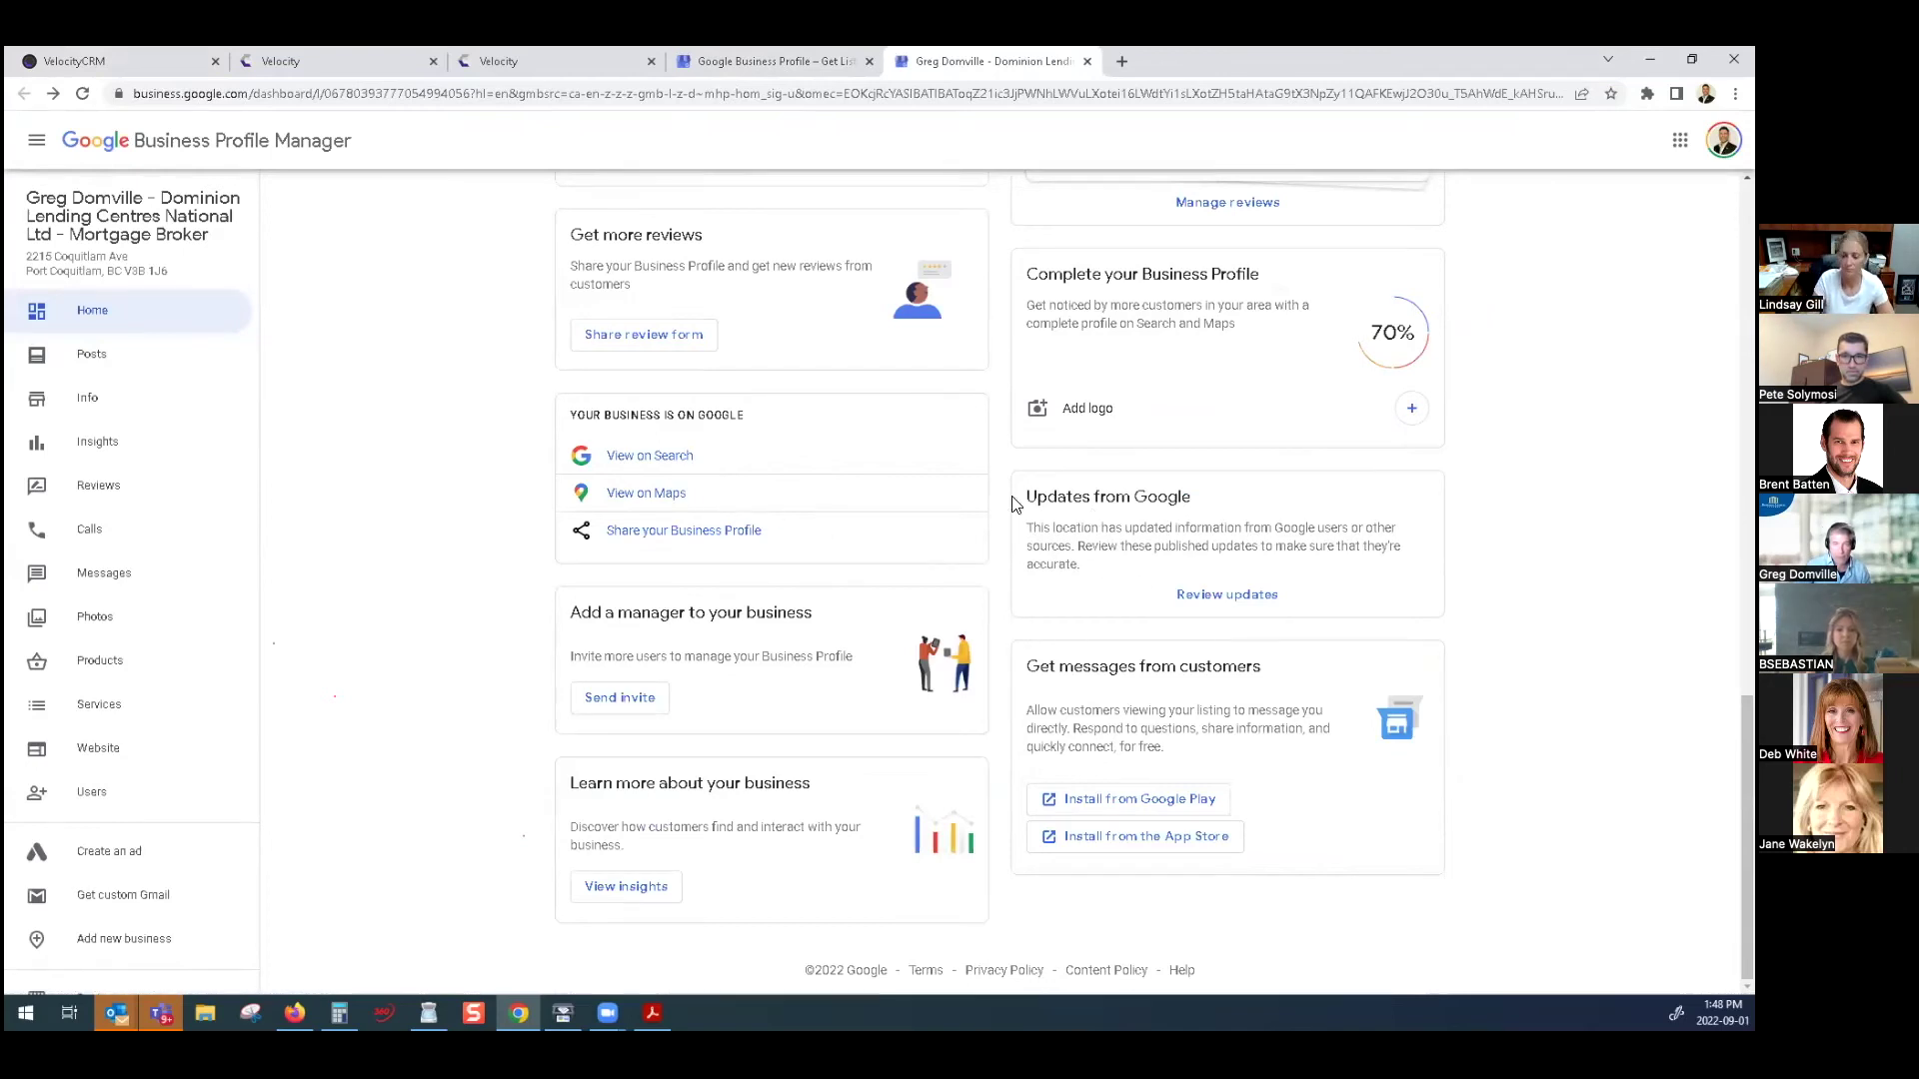
scroll(841, 509, up, 3)
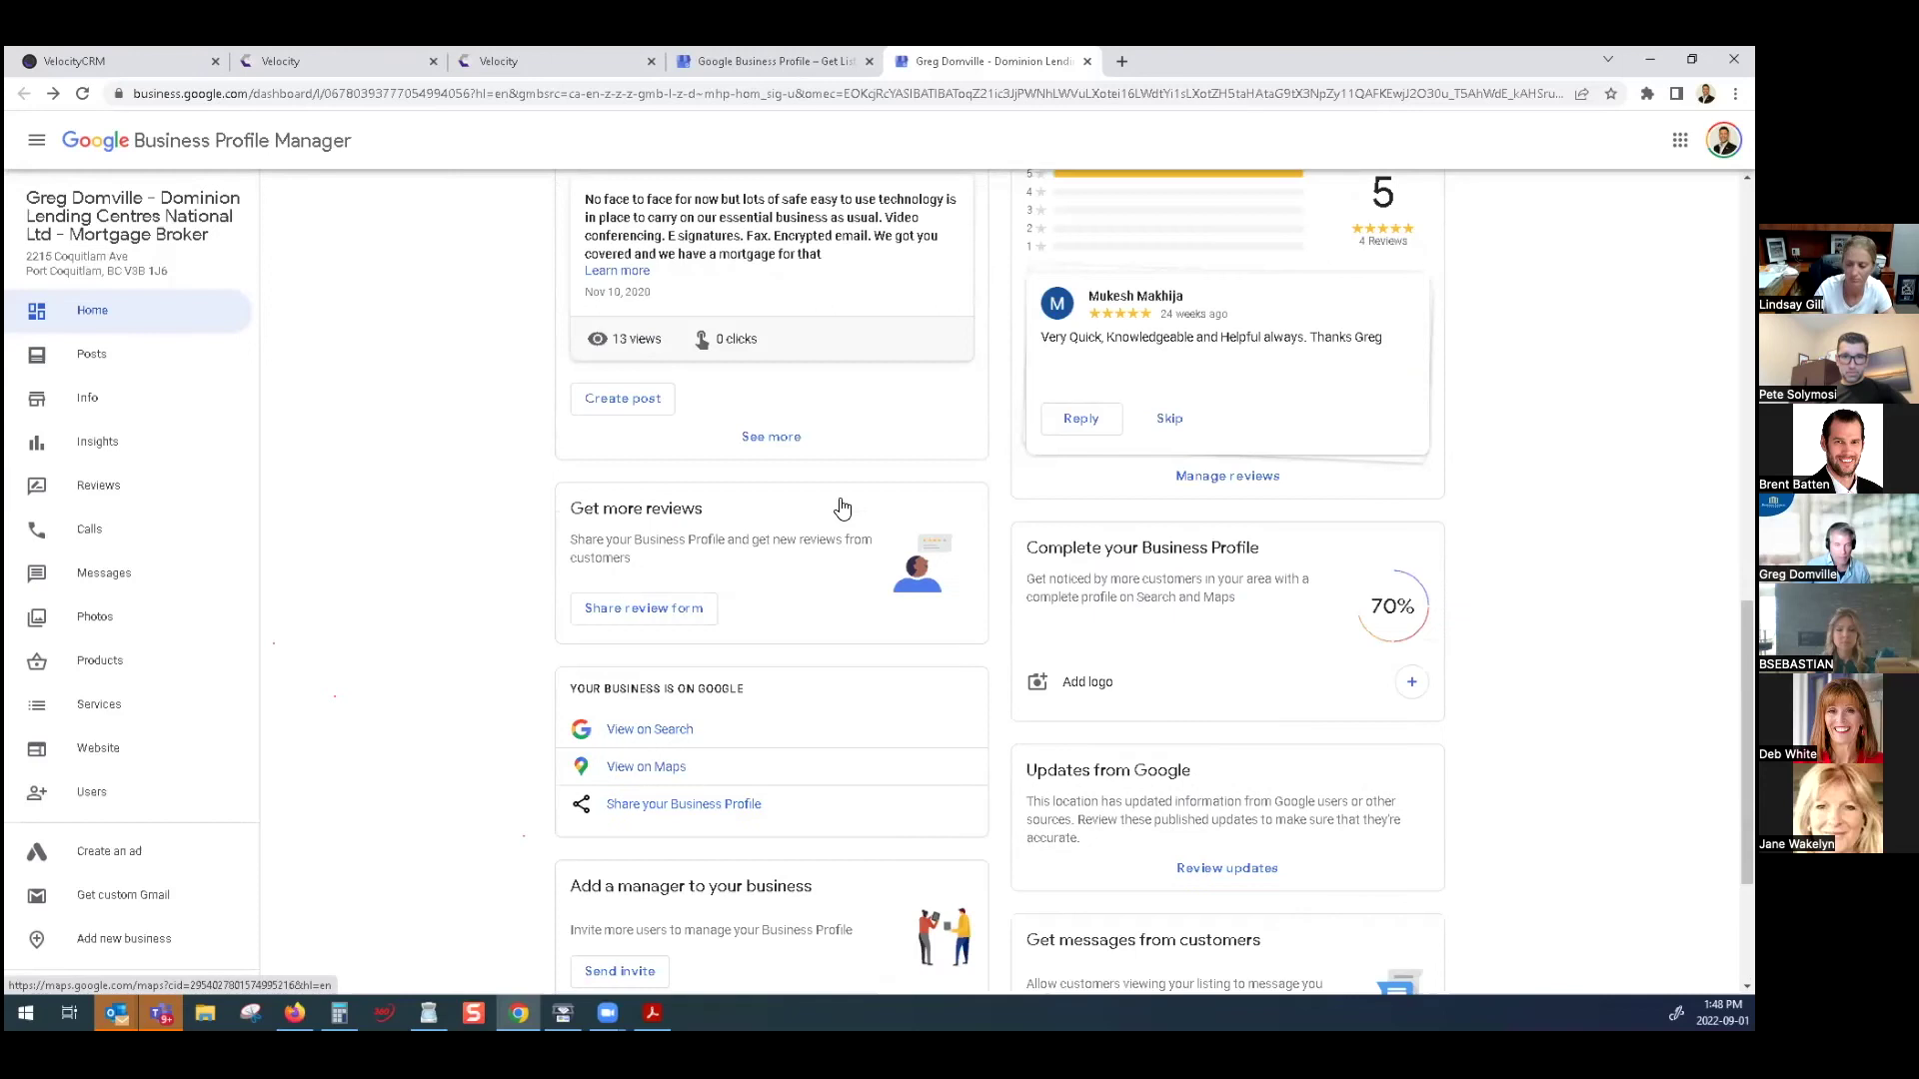
click(636, 612)
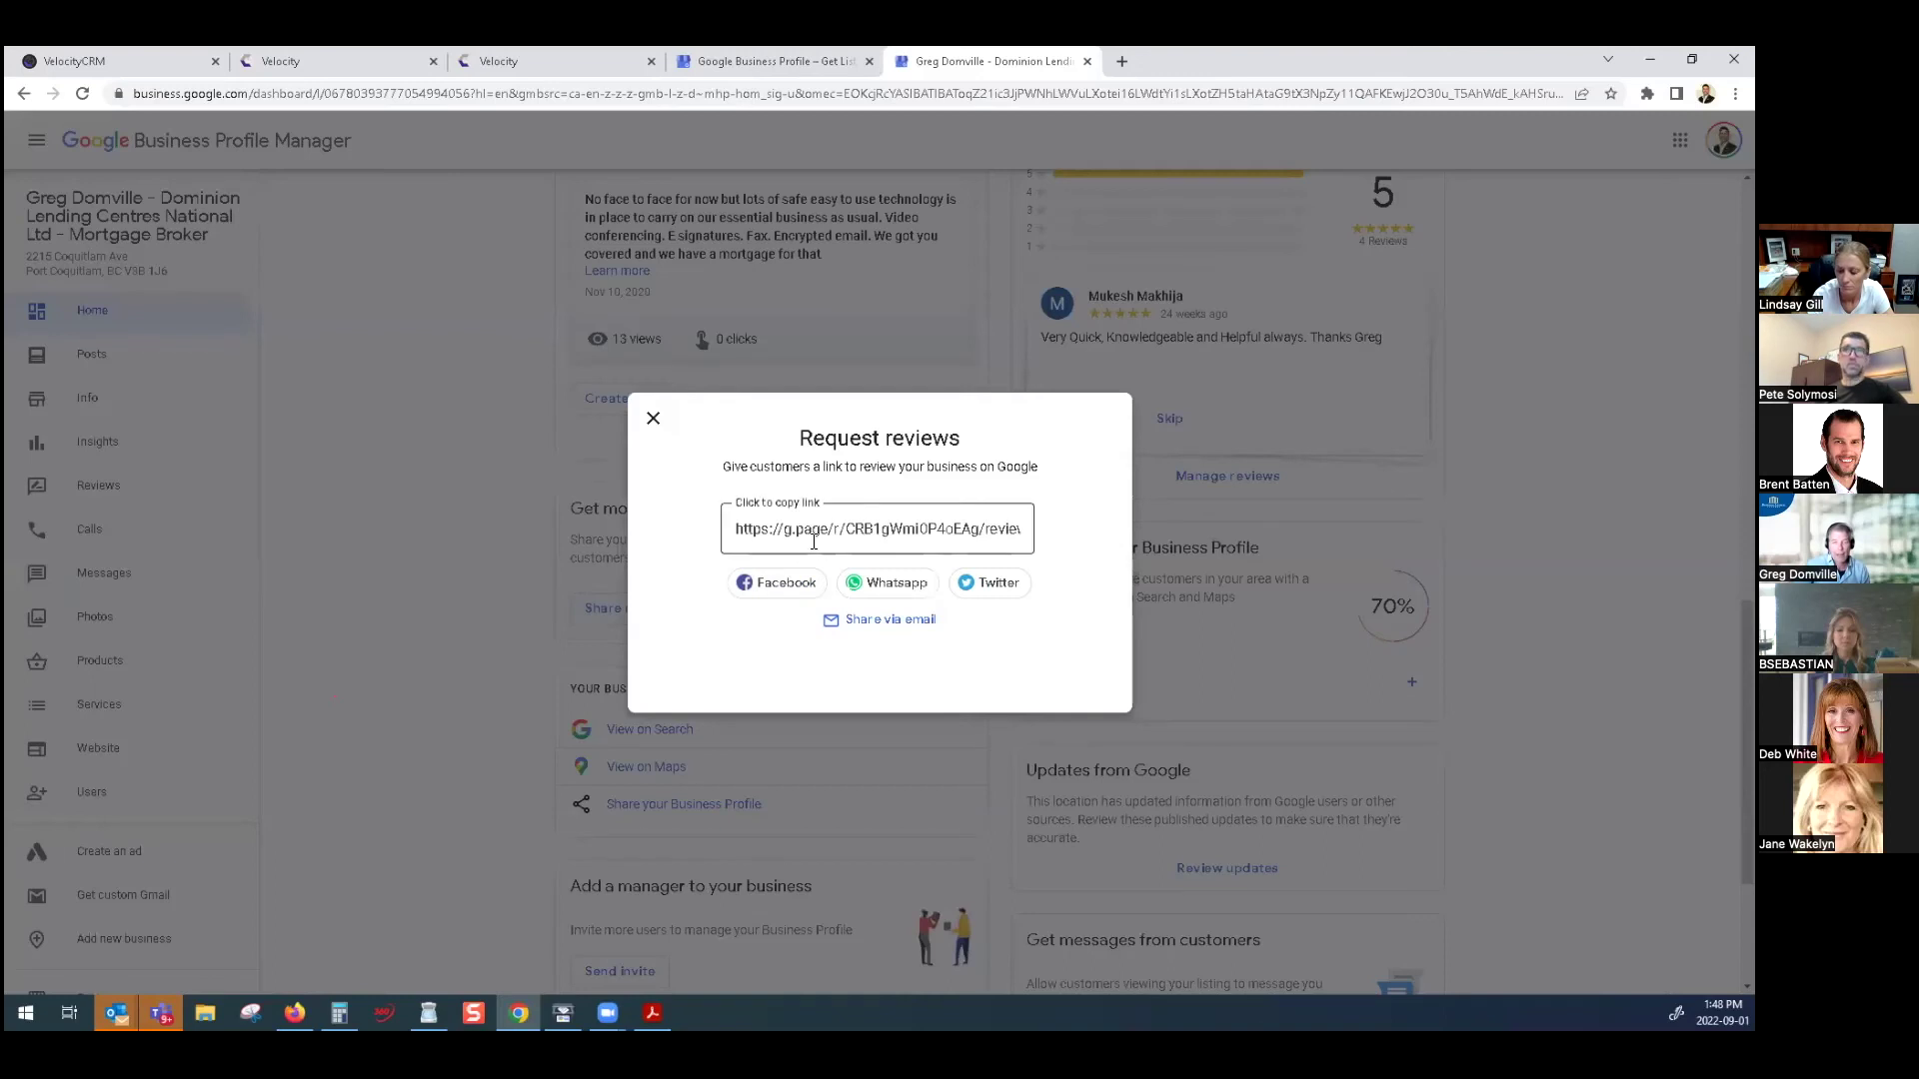
drag(764, 528, 1127, 525)
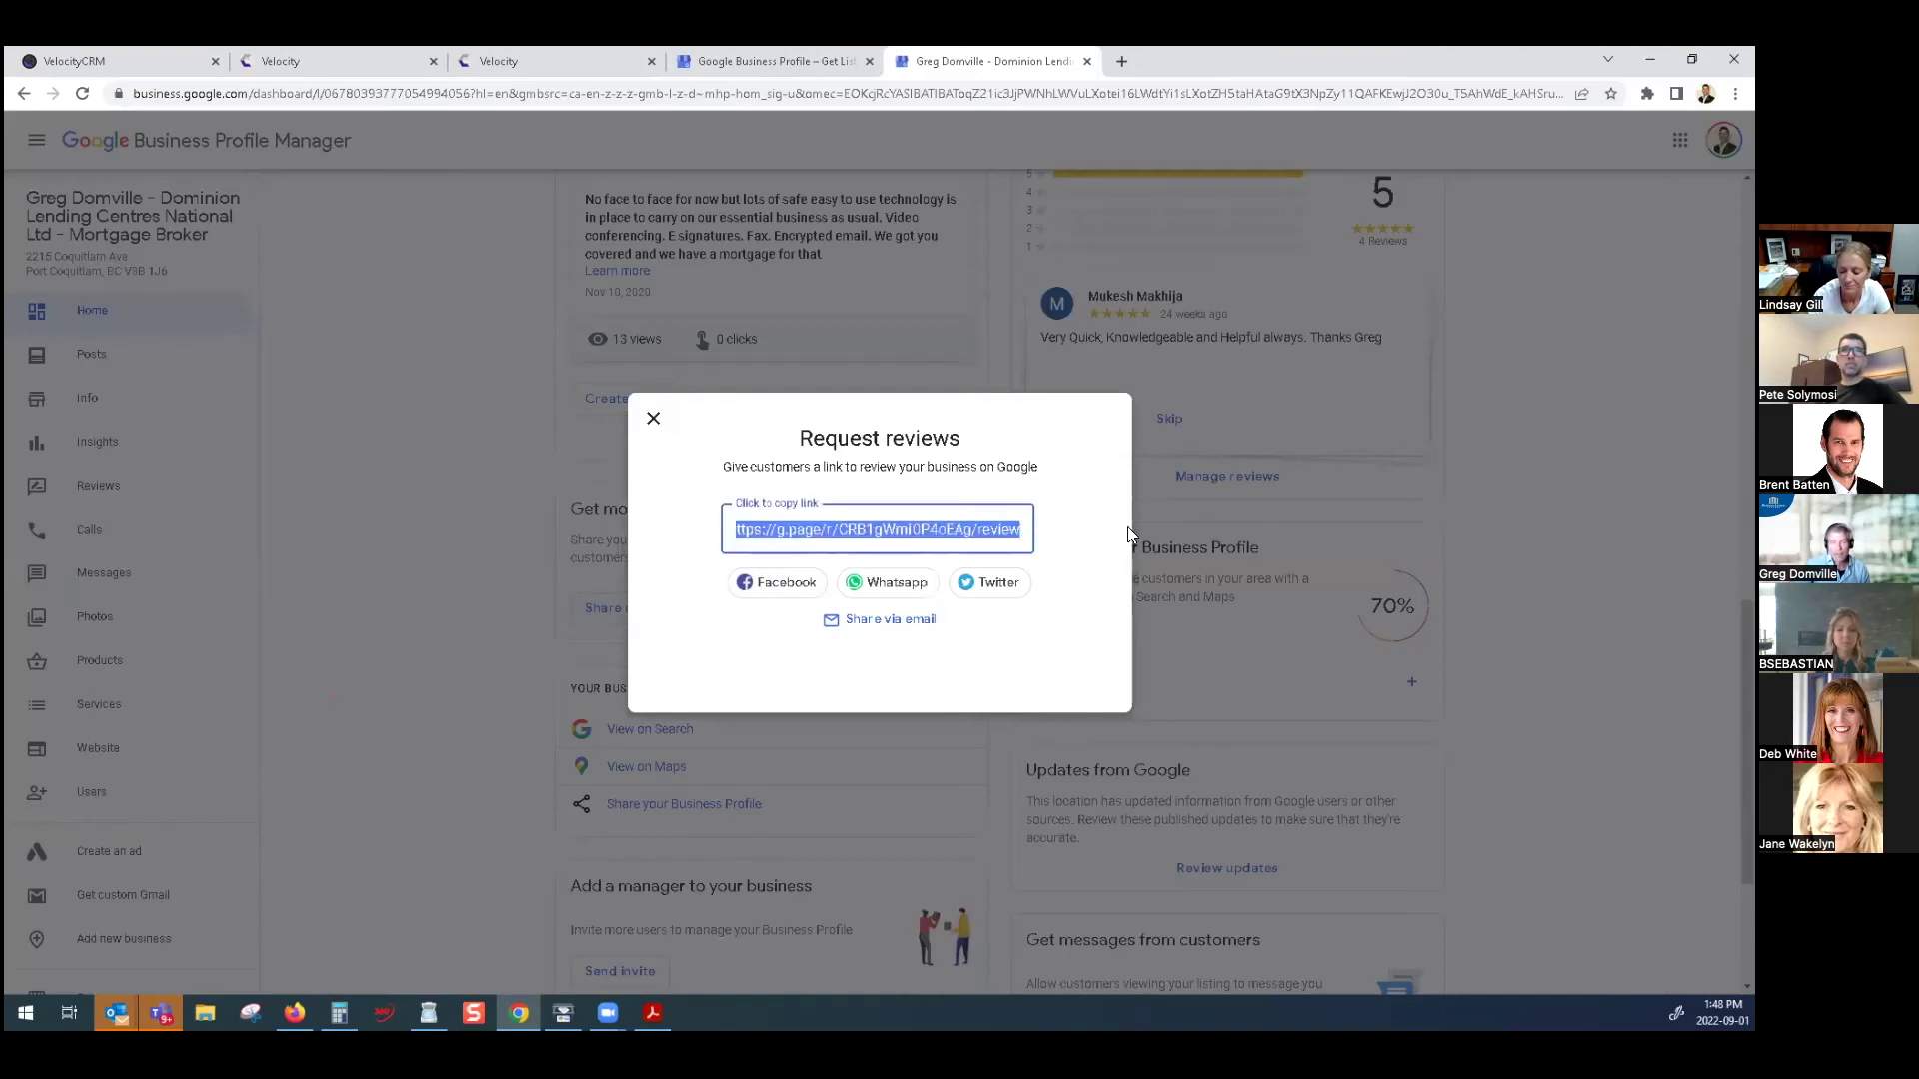
right_click(949, 526)
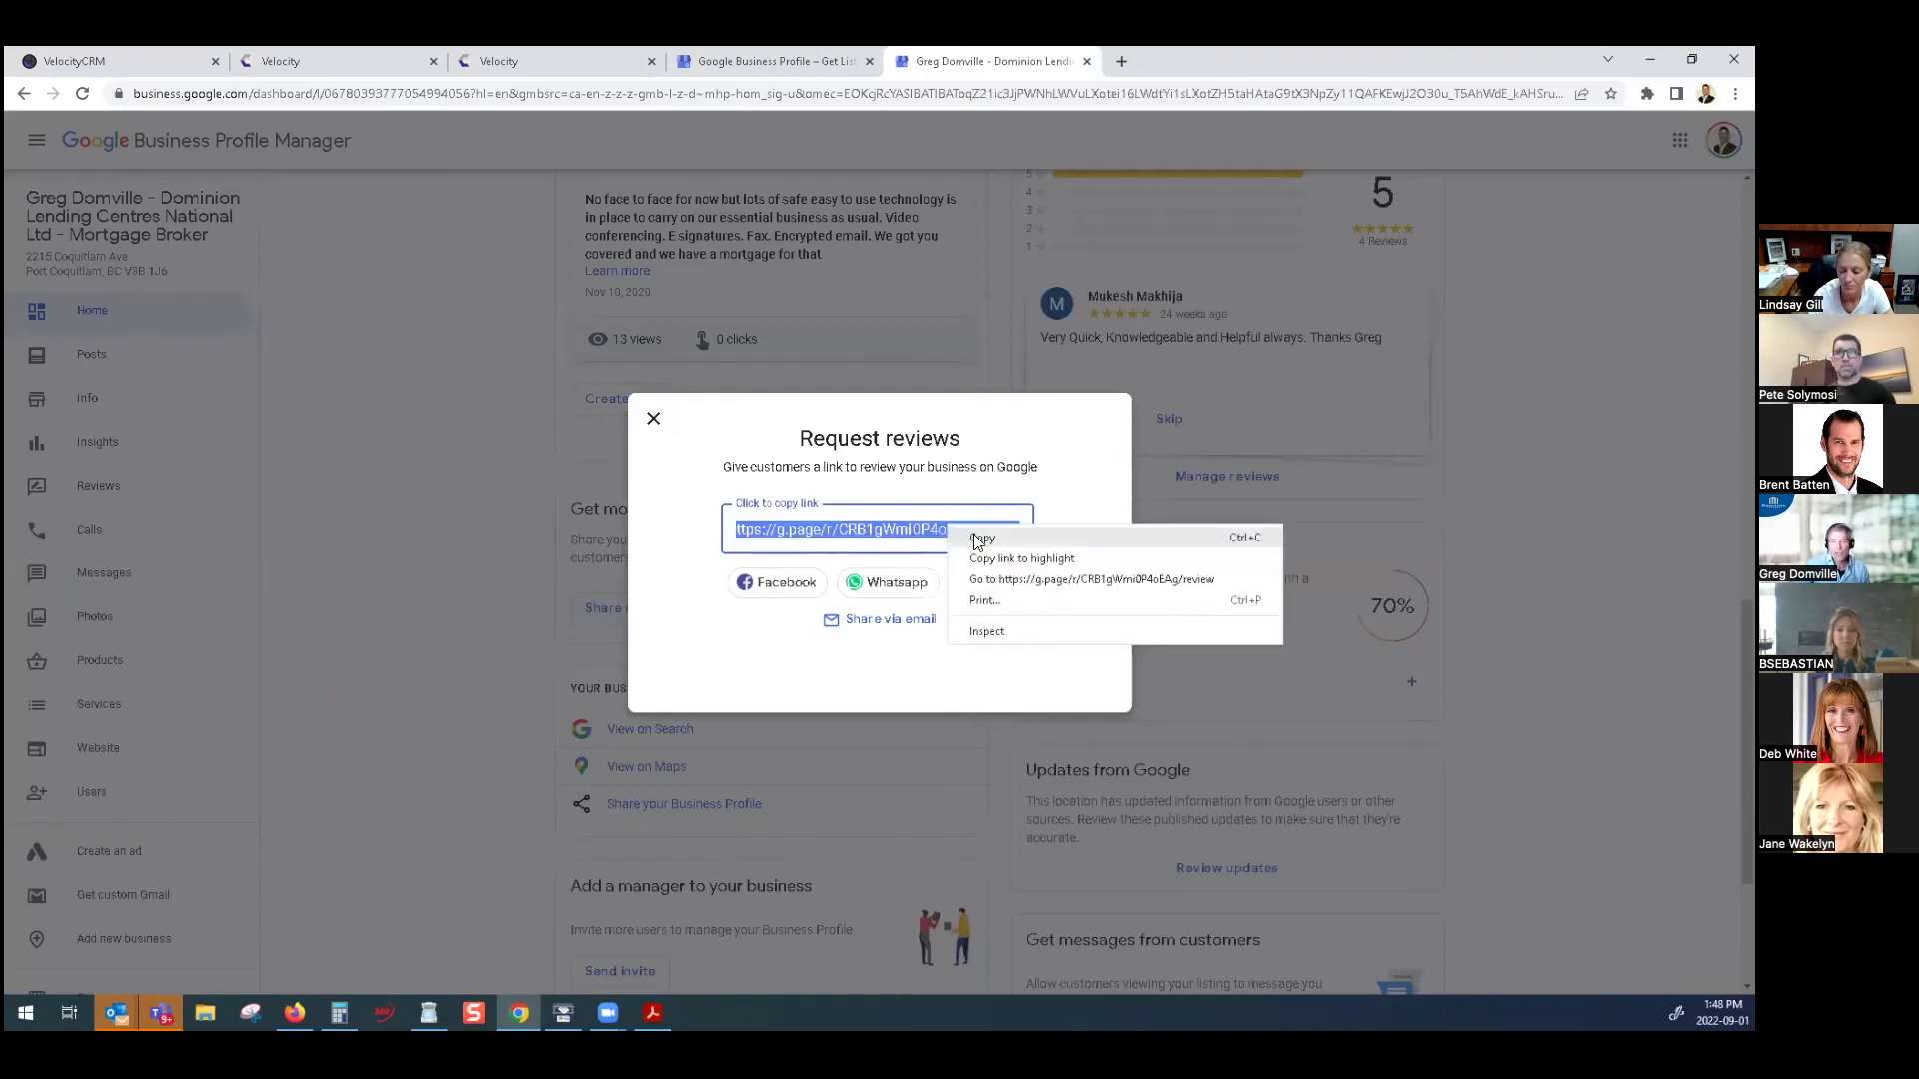
click(976, 537)
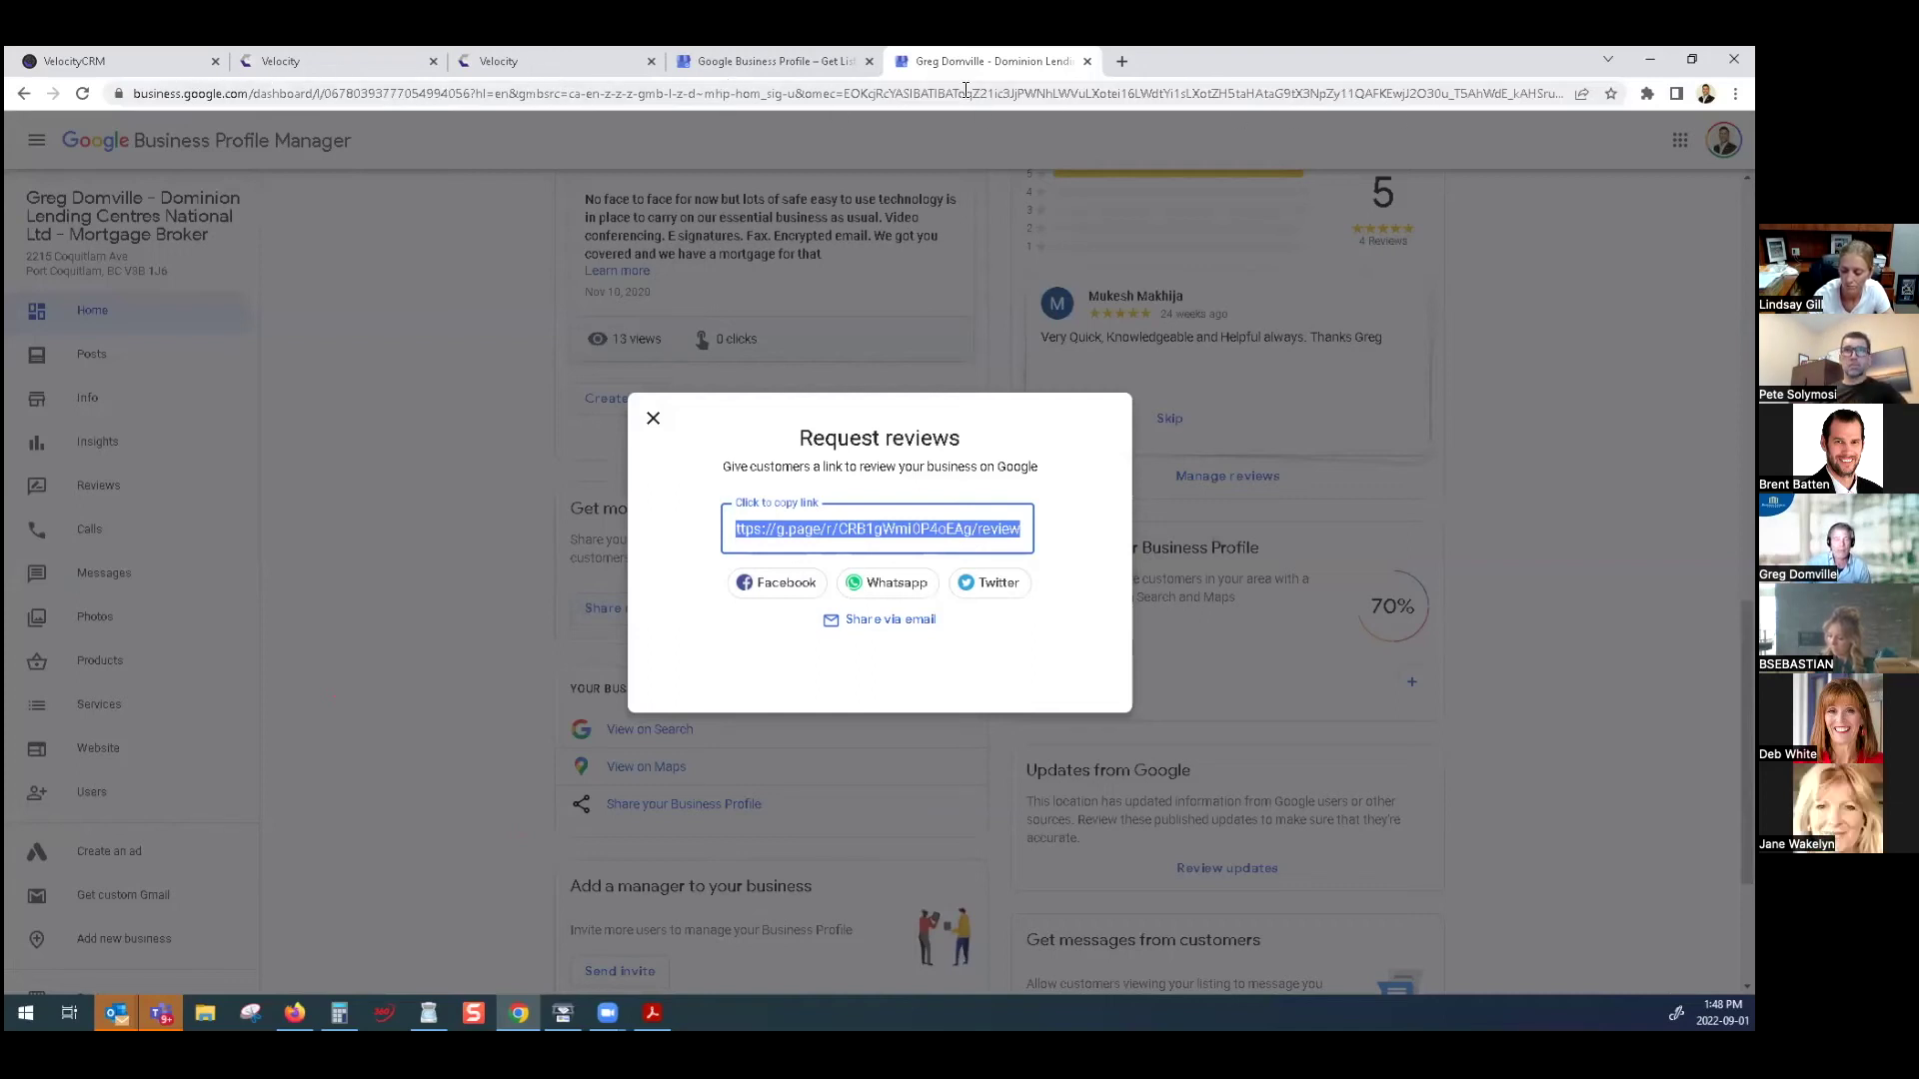
right_click(896, 529)
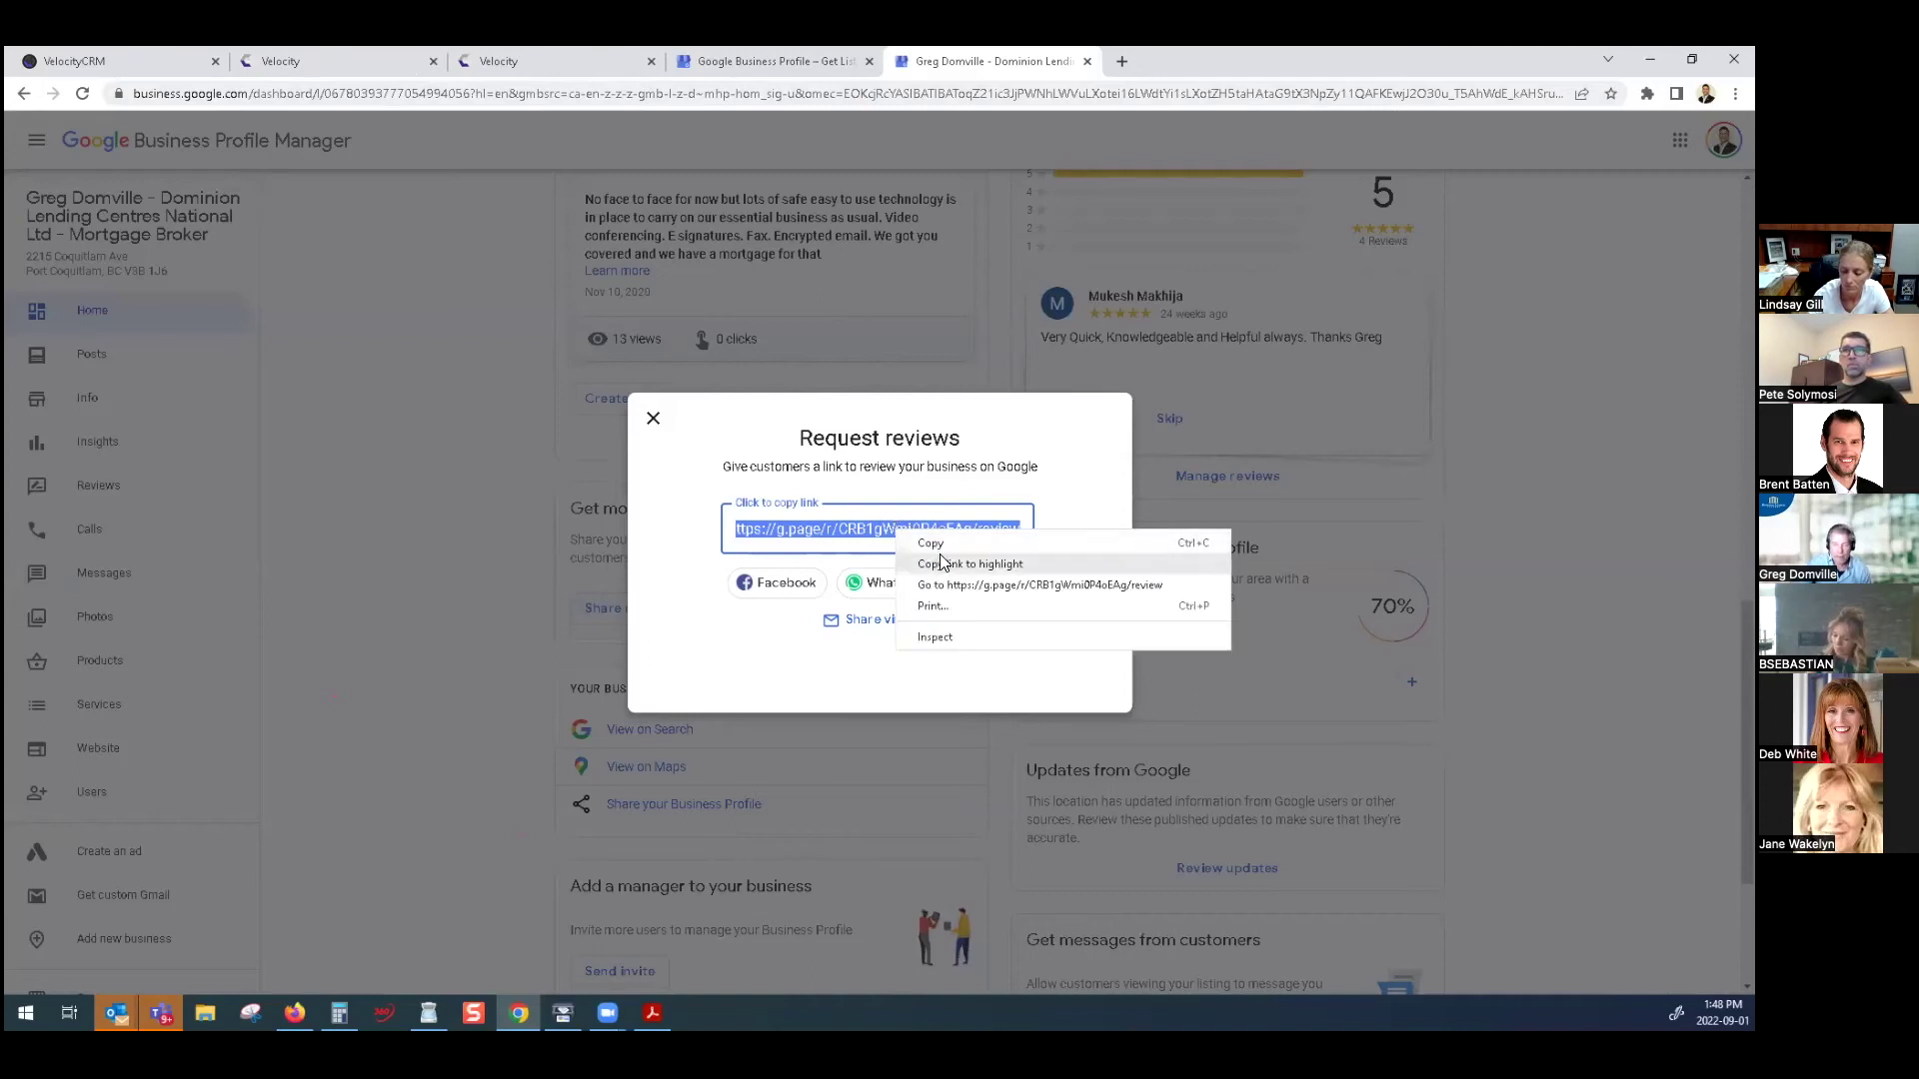
click(919, 540)
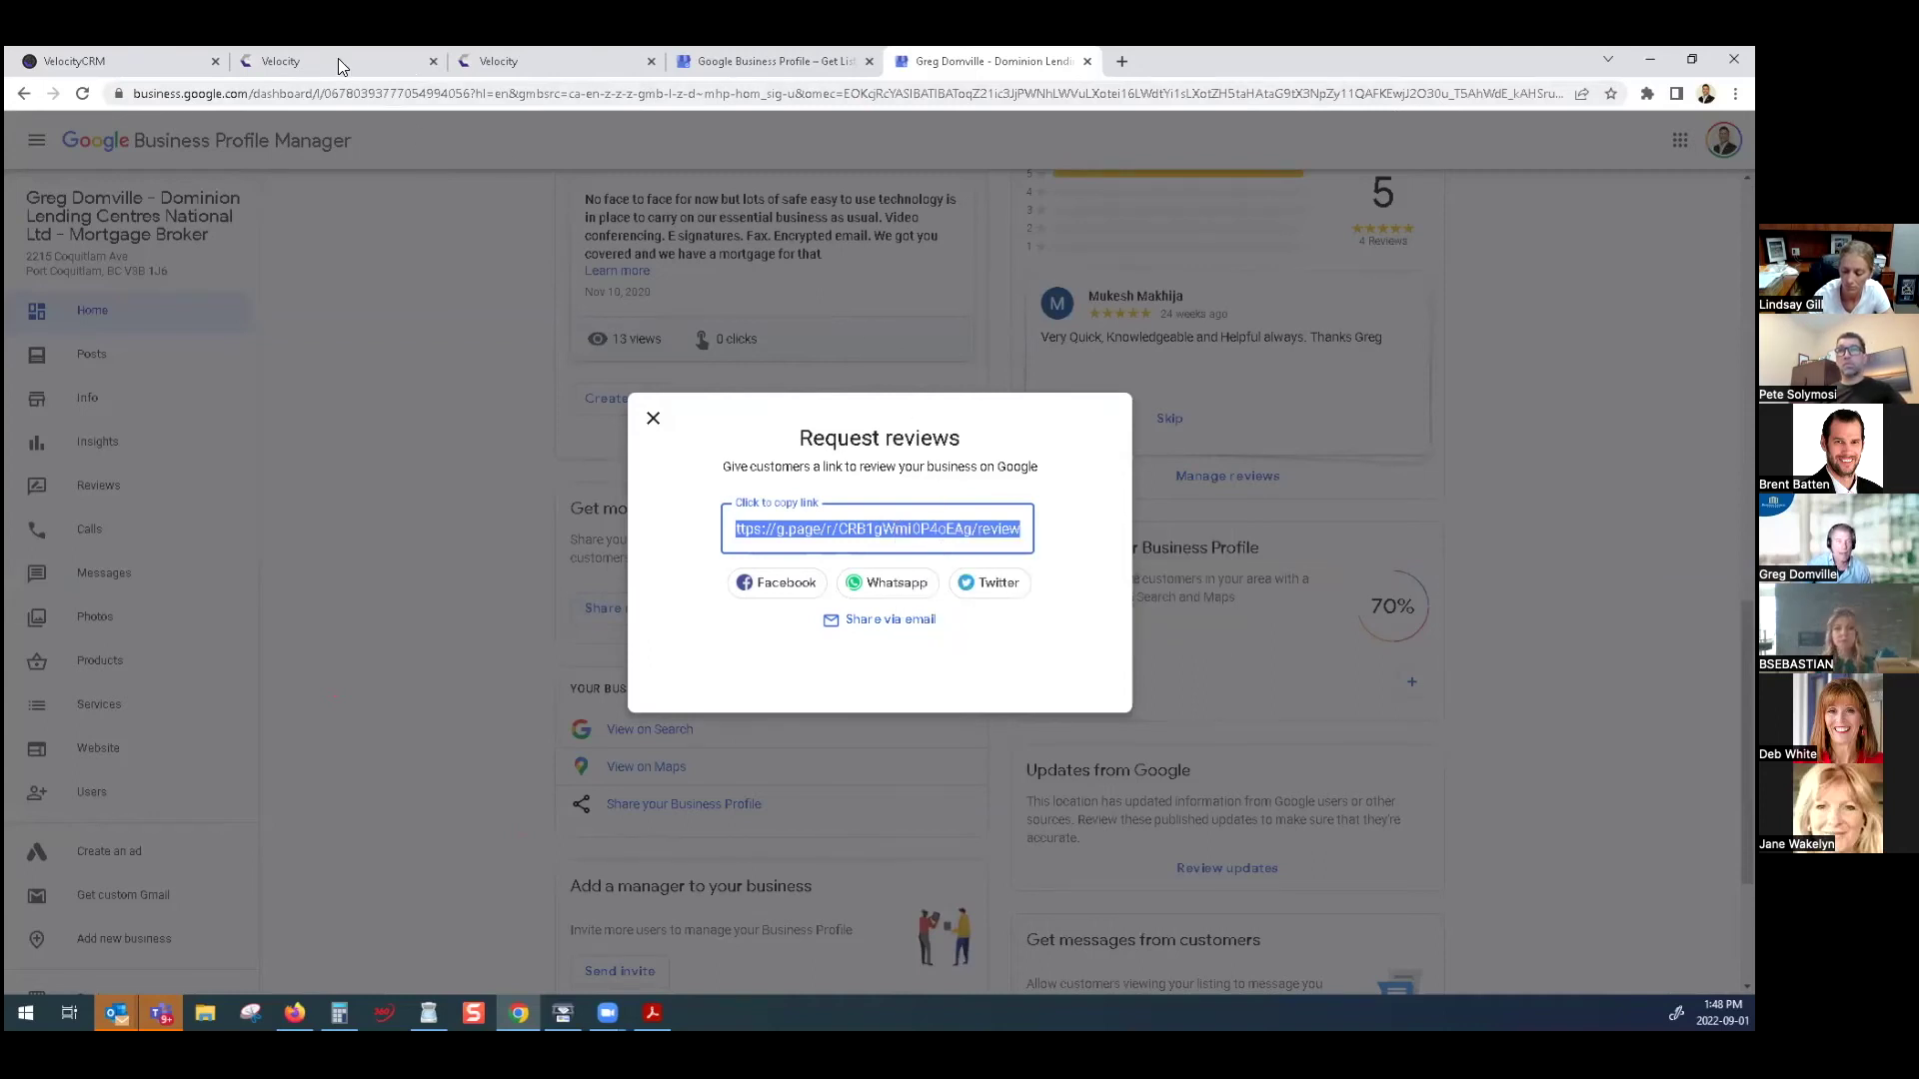
click(150, 60)
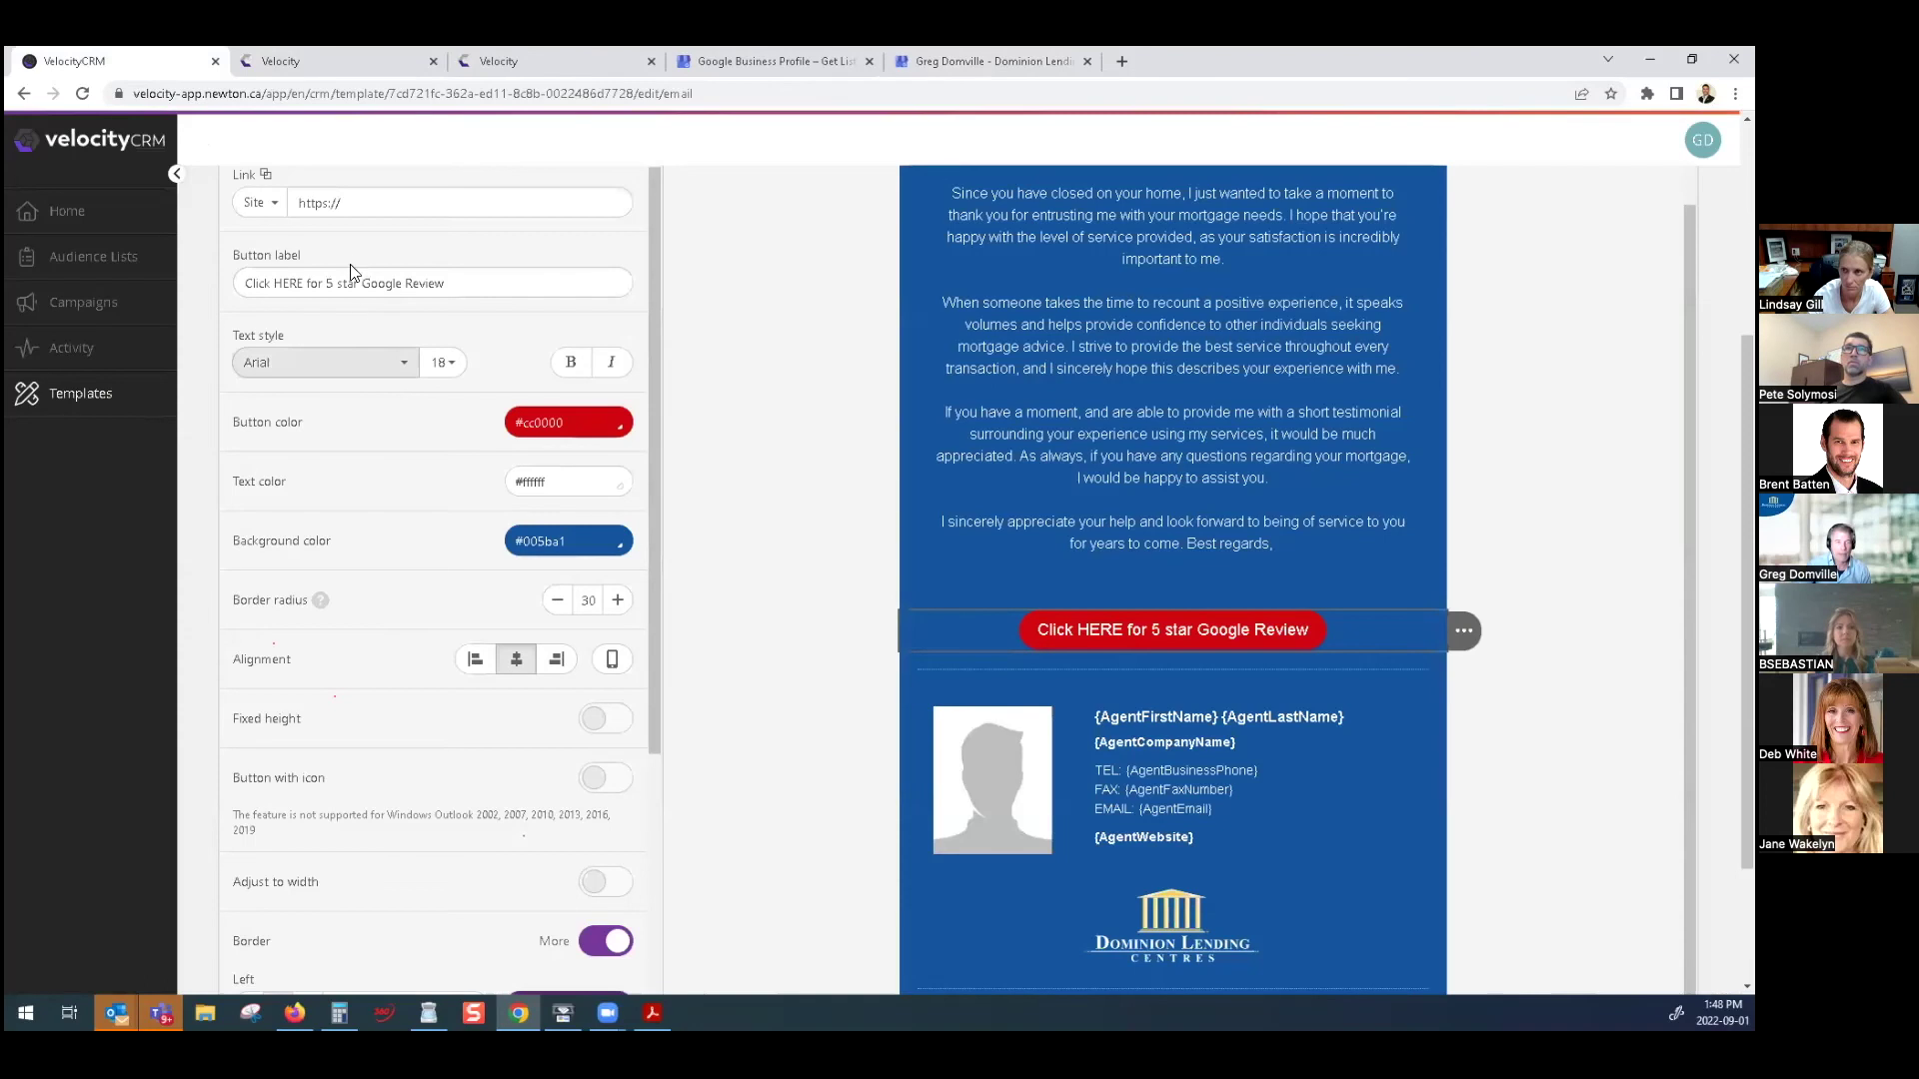
scroll(350, 272, up, 1)
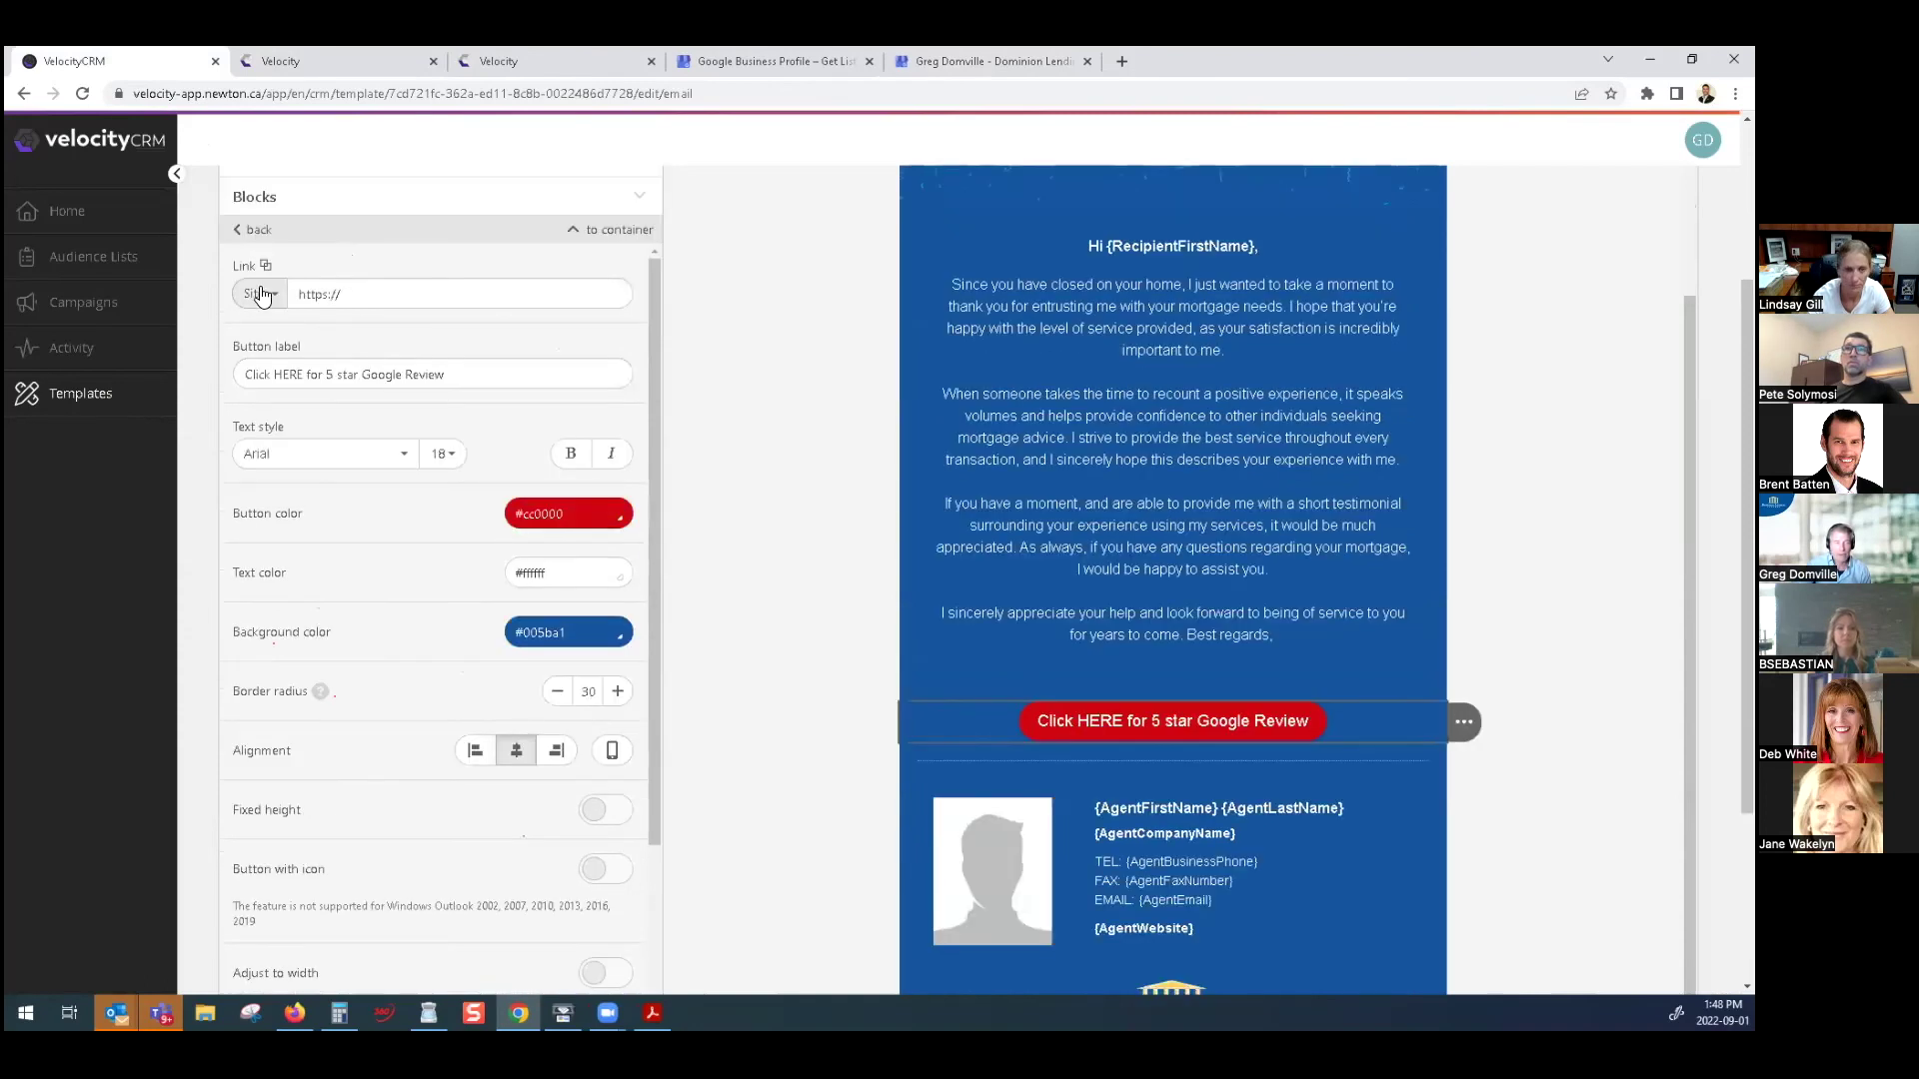
Paste the g.page review link into the button's Link field, then open a new tab
click(350, 293)
right_click(352, 293)
click(390, 434)
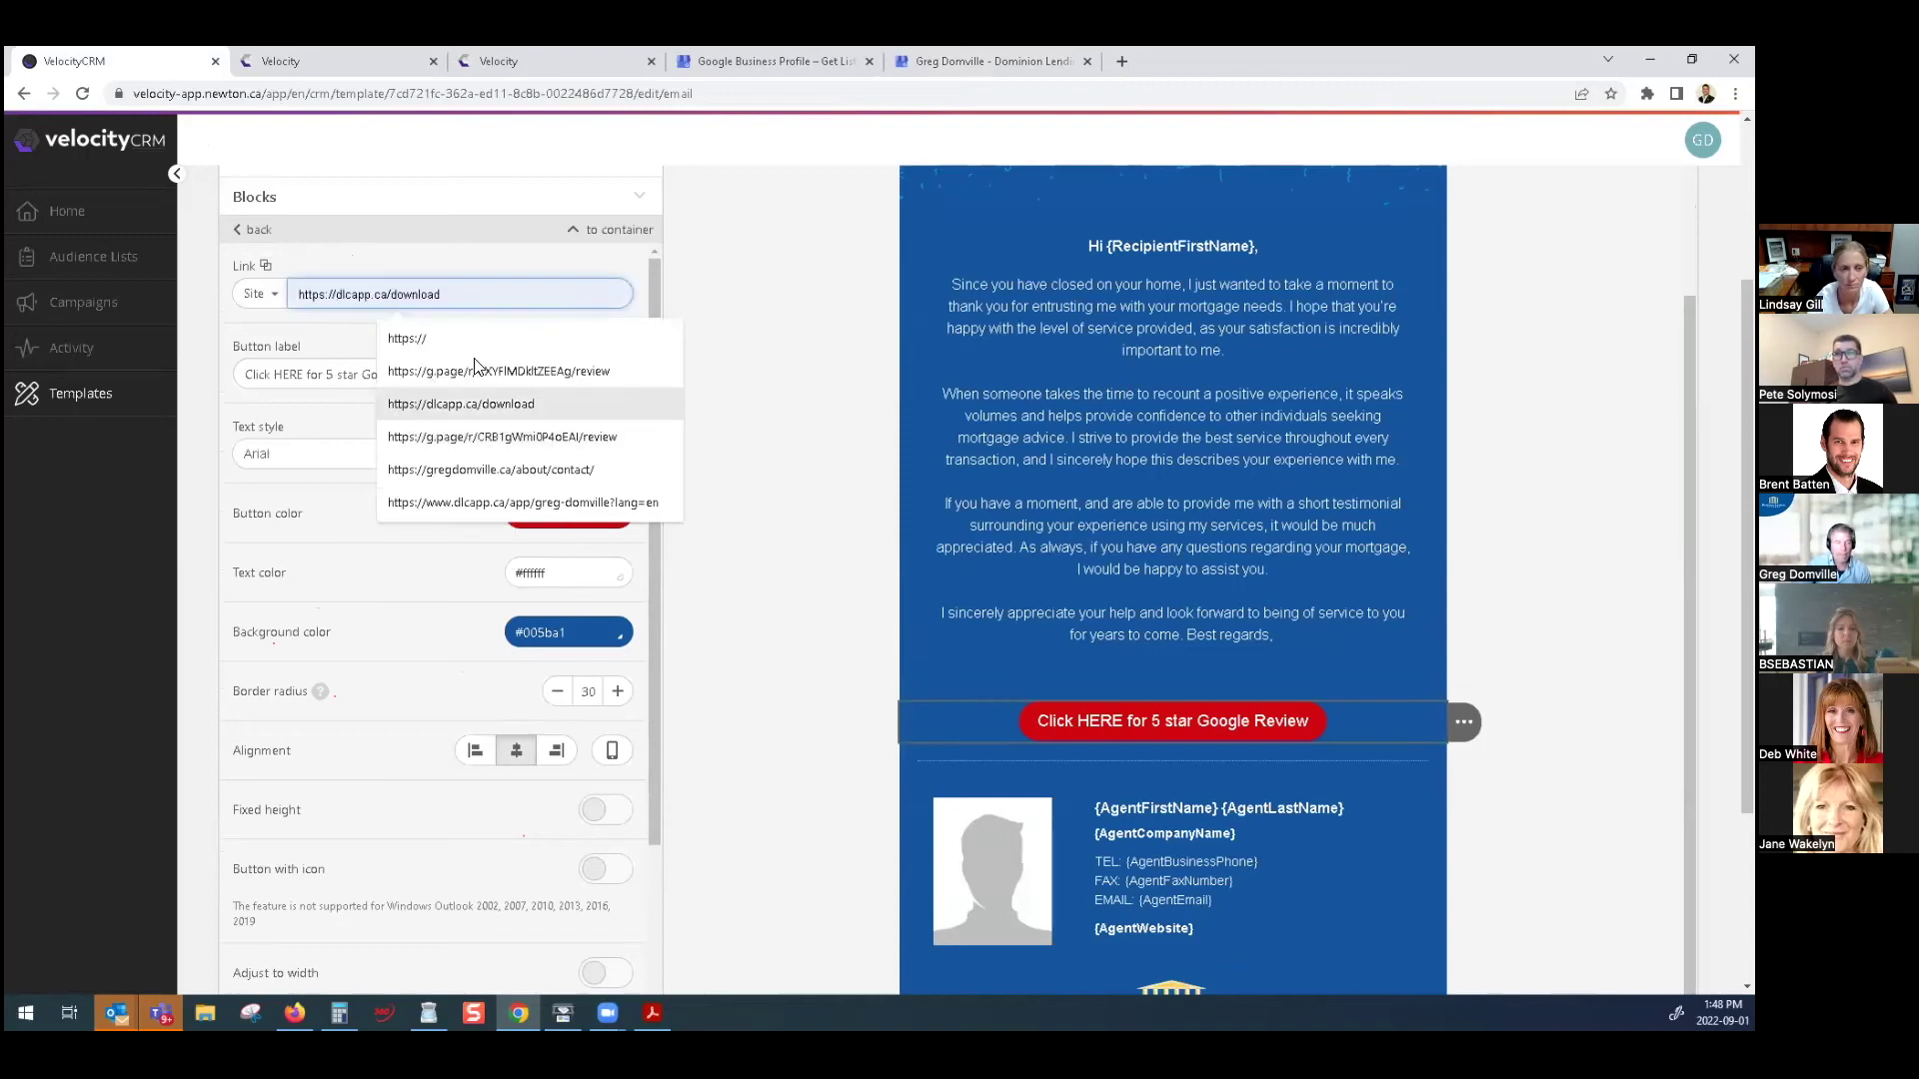
key(ctrl+v)
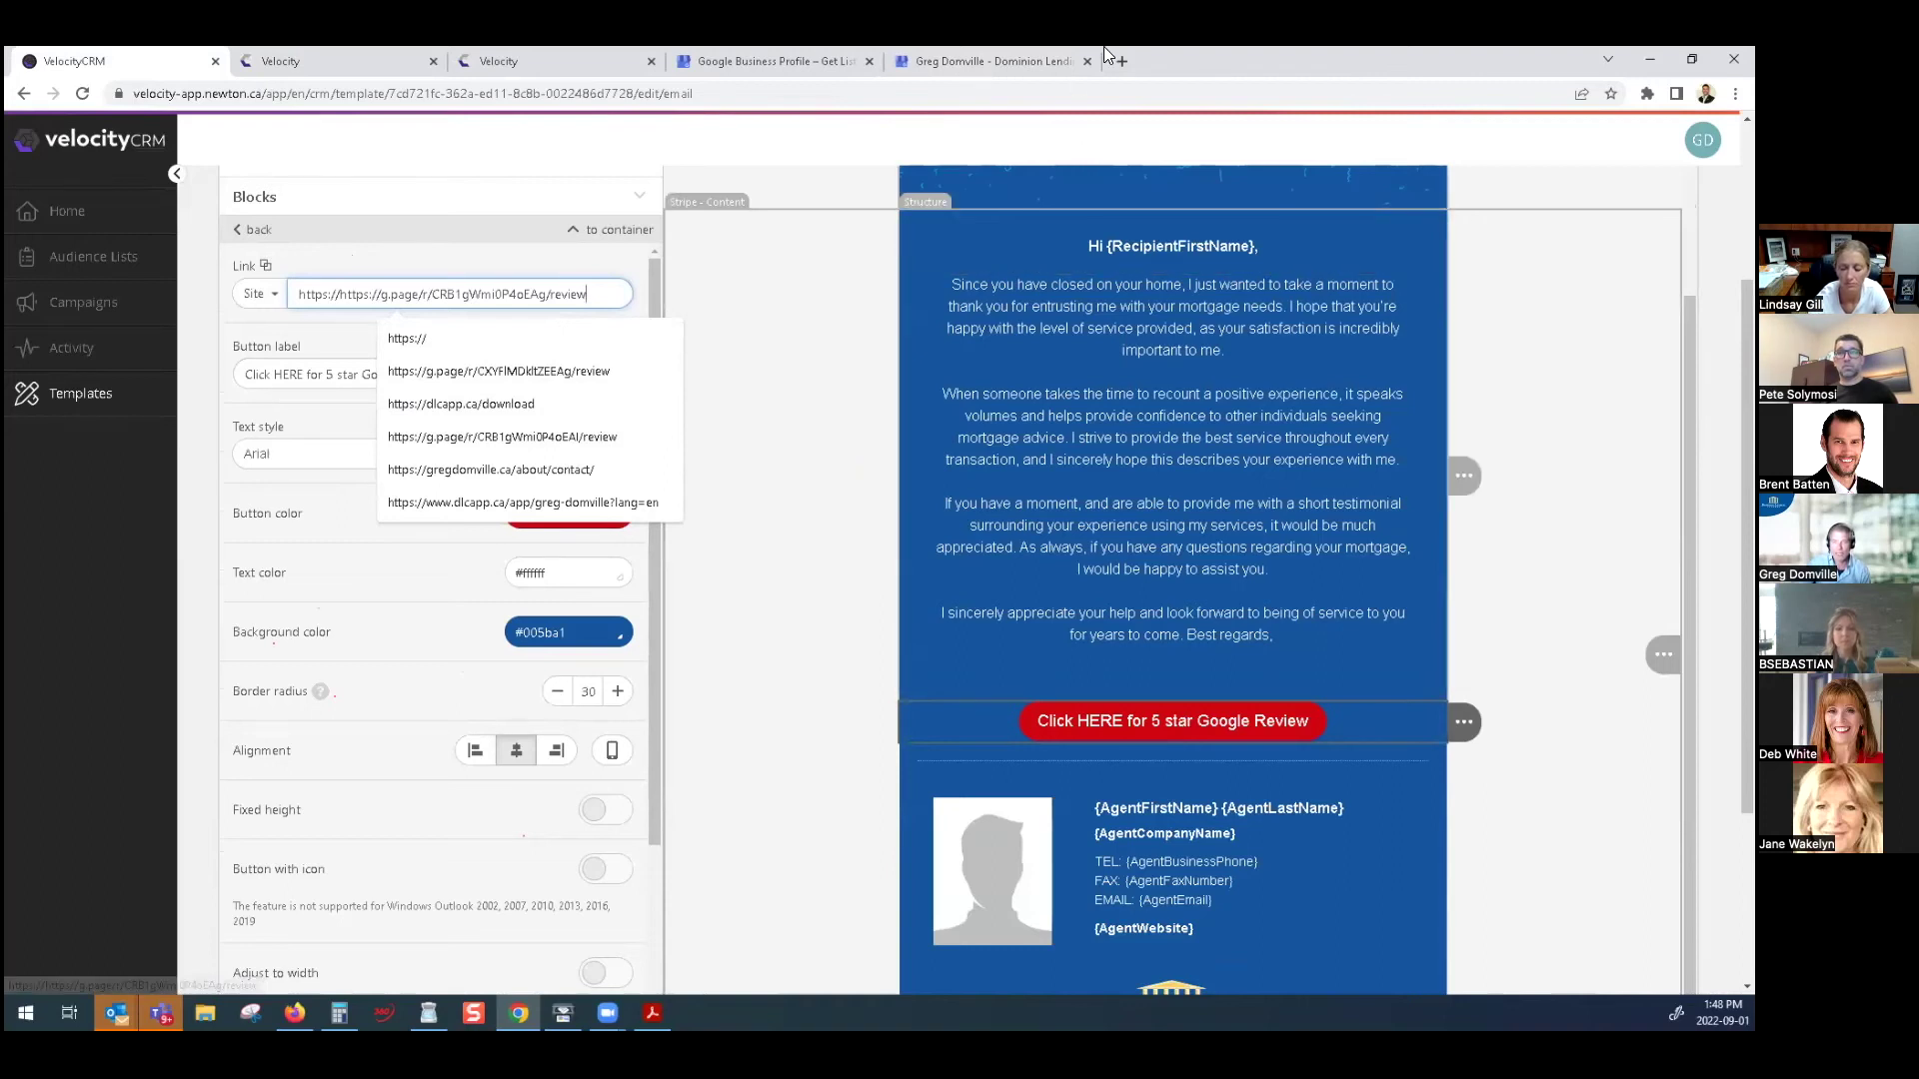
key(ctrl+t)
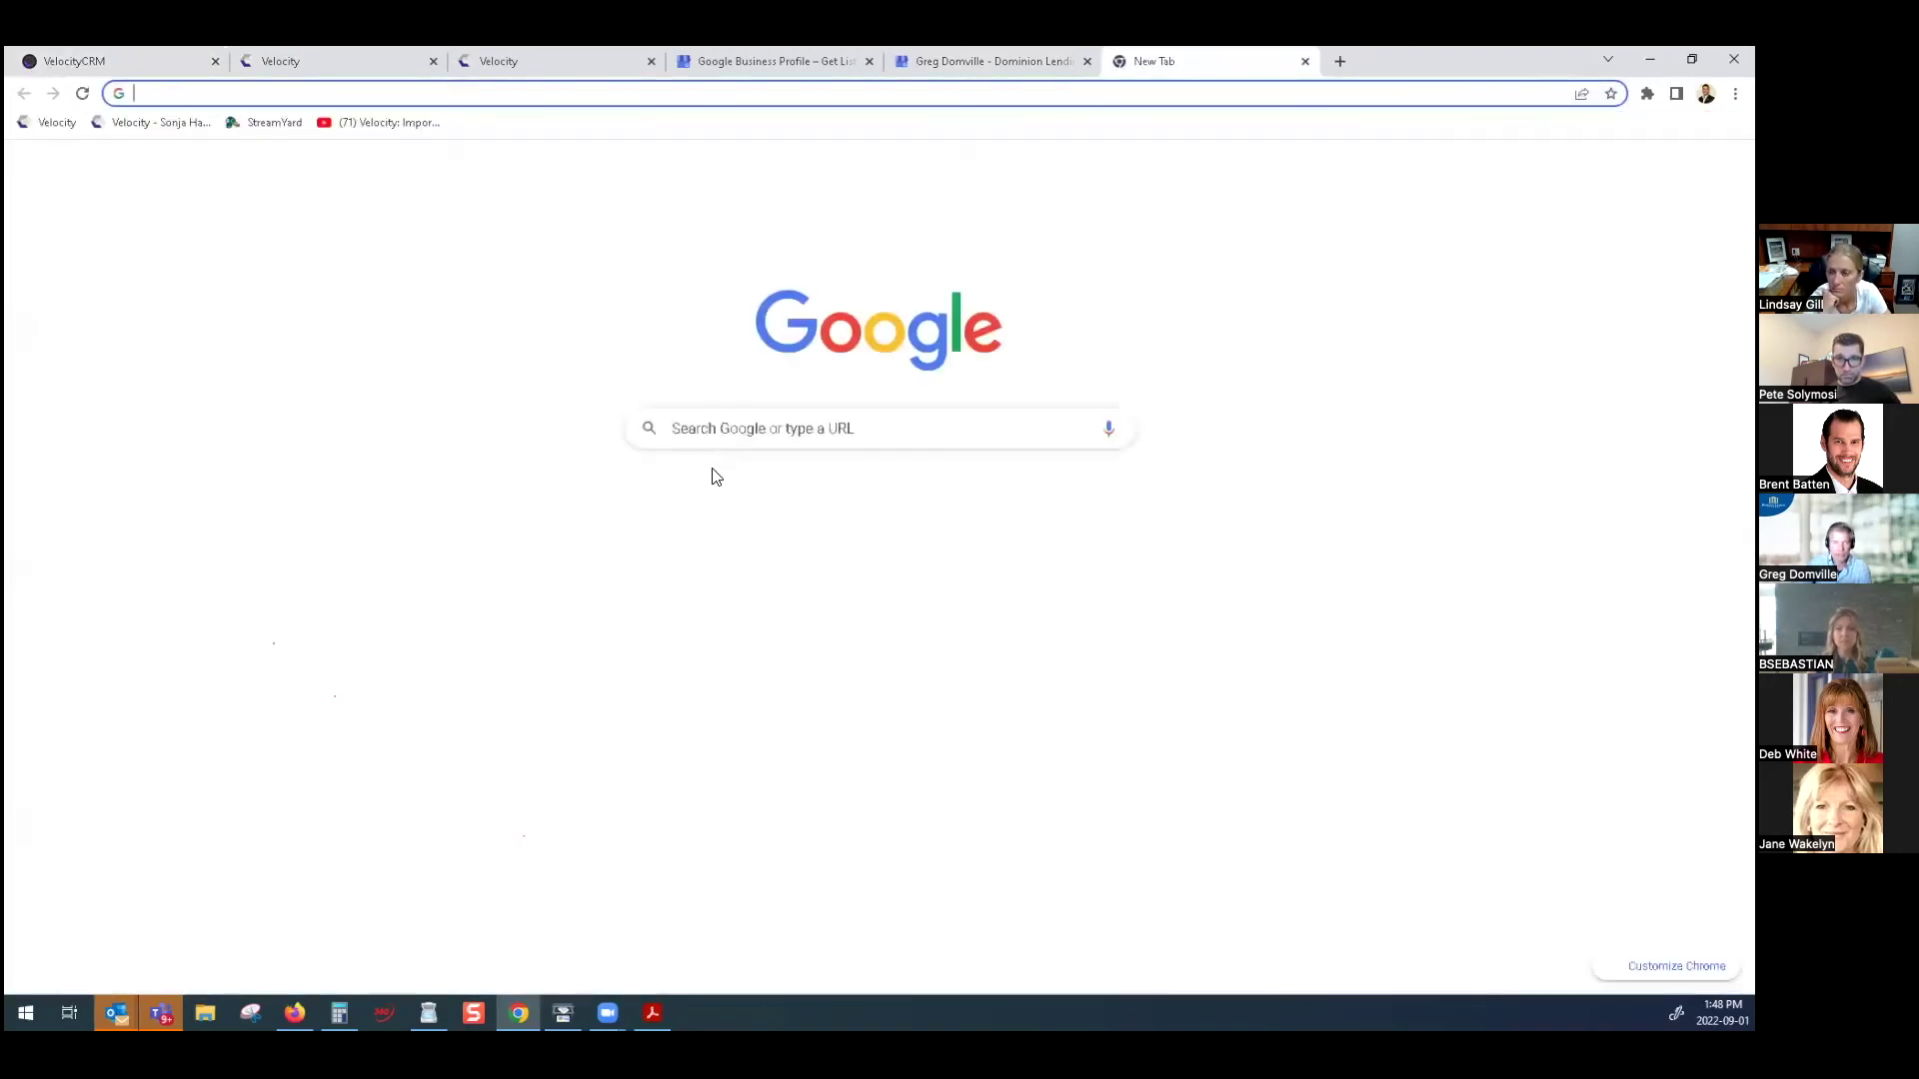
click(742, 434)
Look up the broker's Google business listing and its 5.0 rating from 4 reviews, then return to VelocityCRM
text(greg)
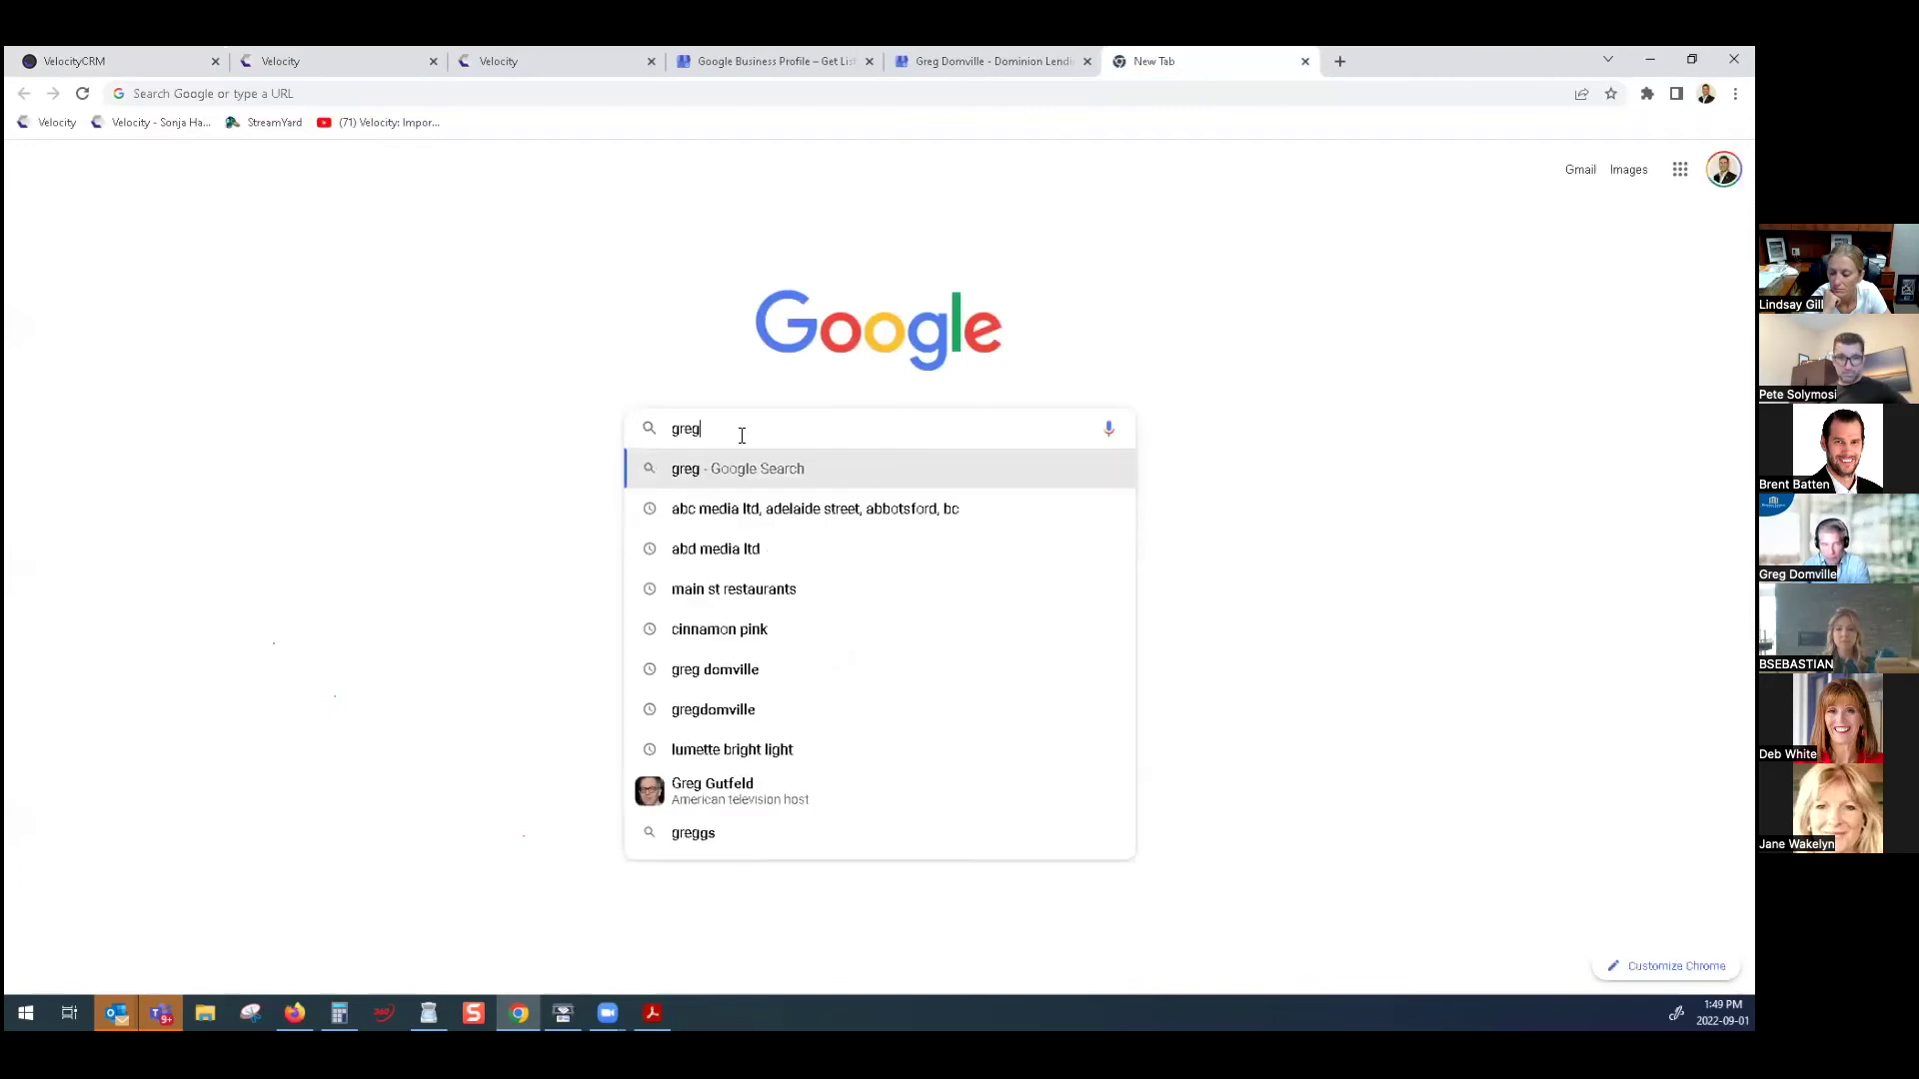
text( domville)
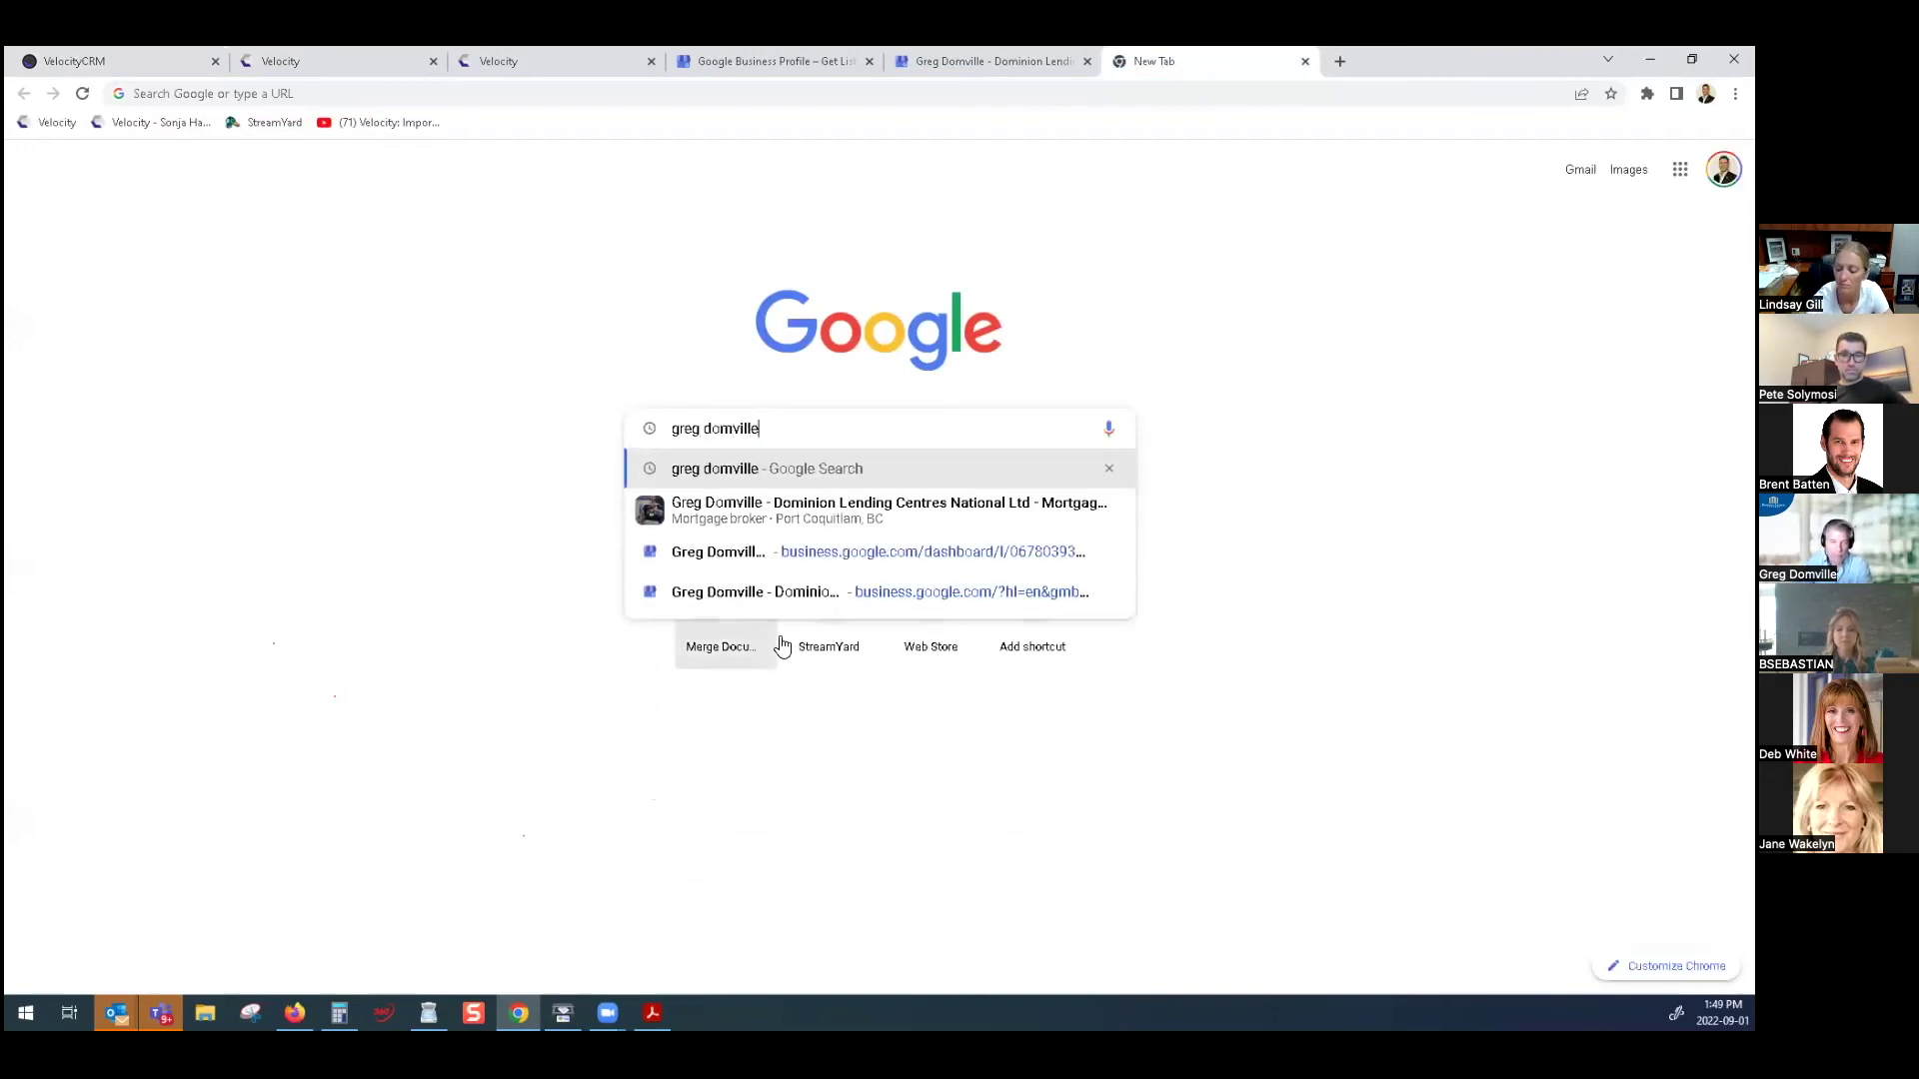
click(770, 525)
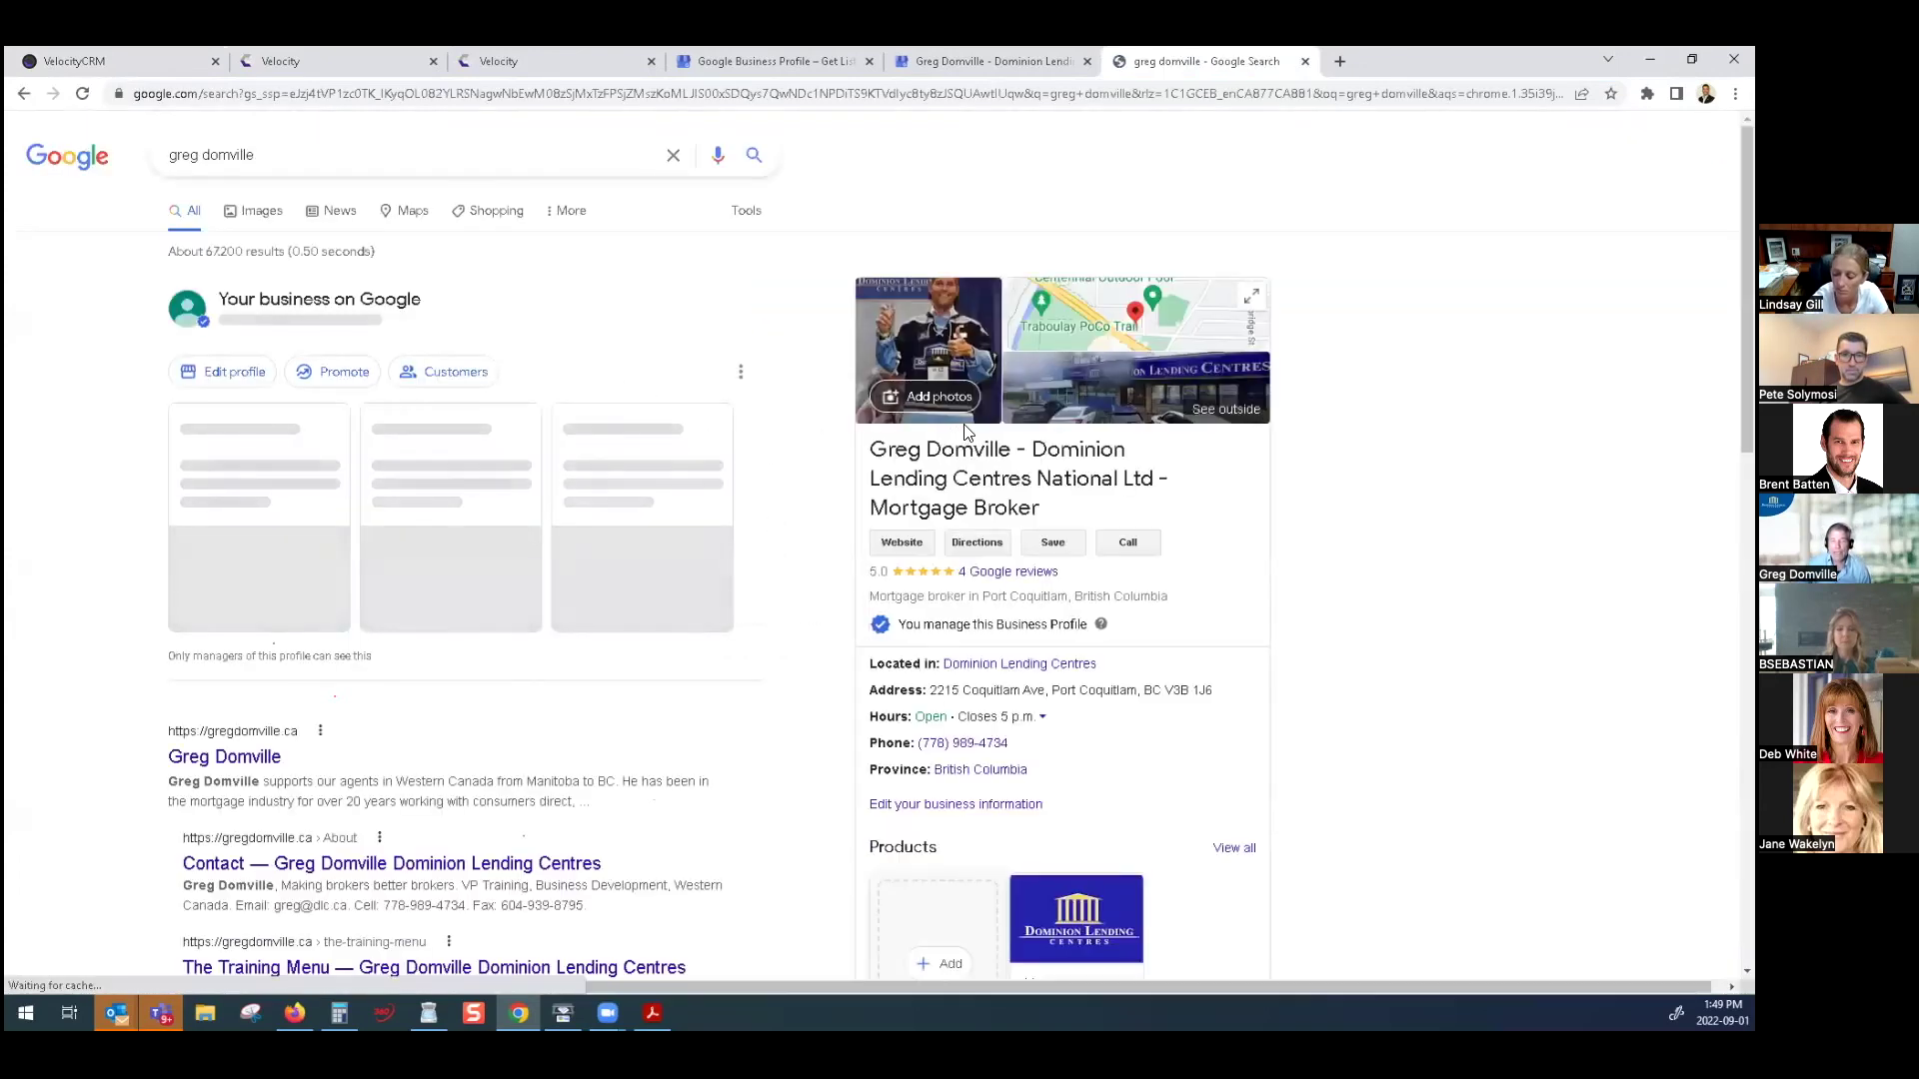
scroll(1001, 450, down, 2)
scroll(1001, 449, down, 5)
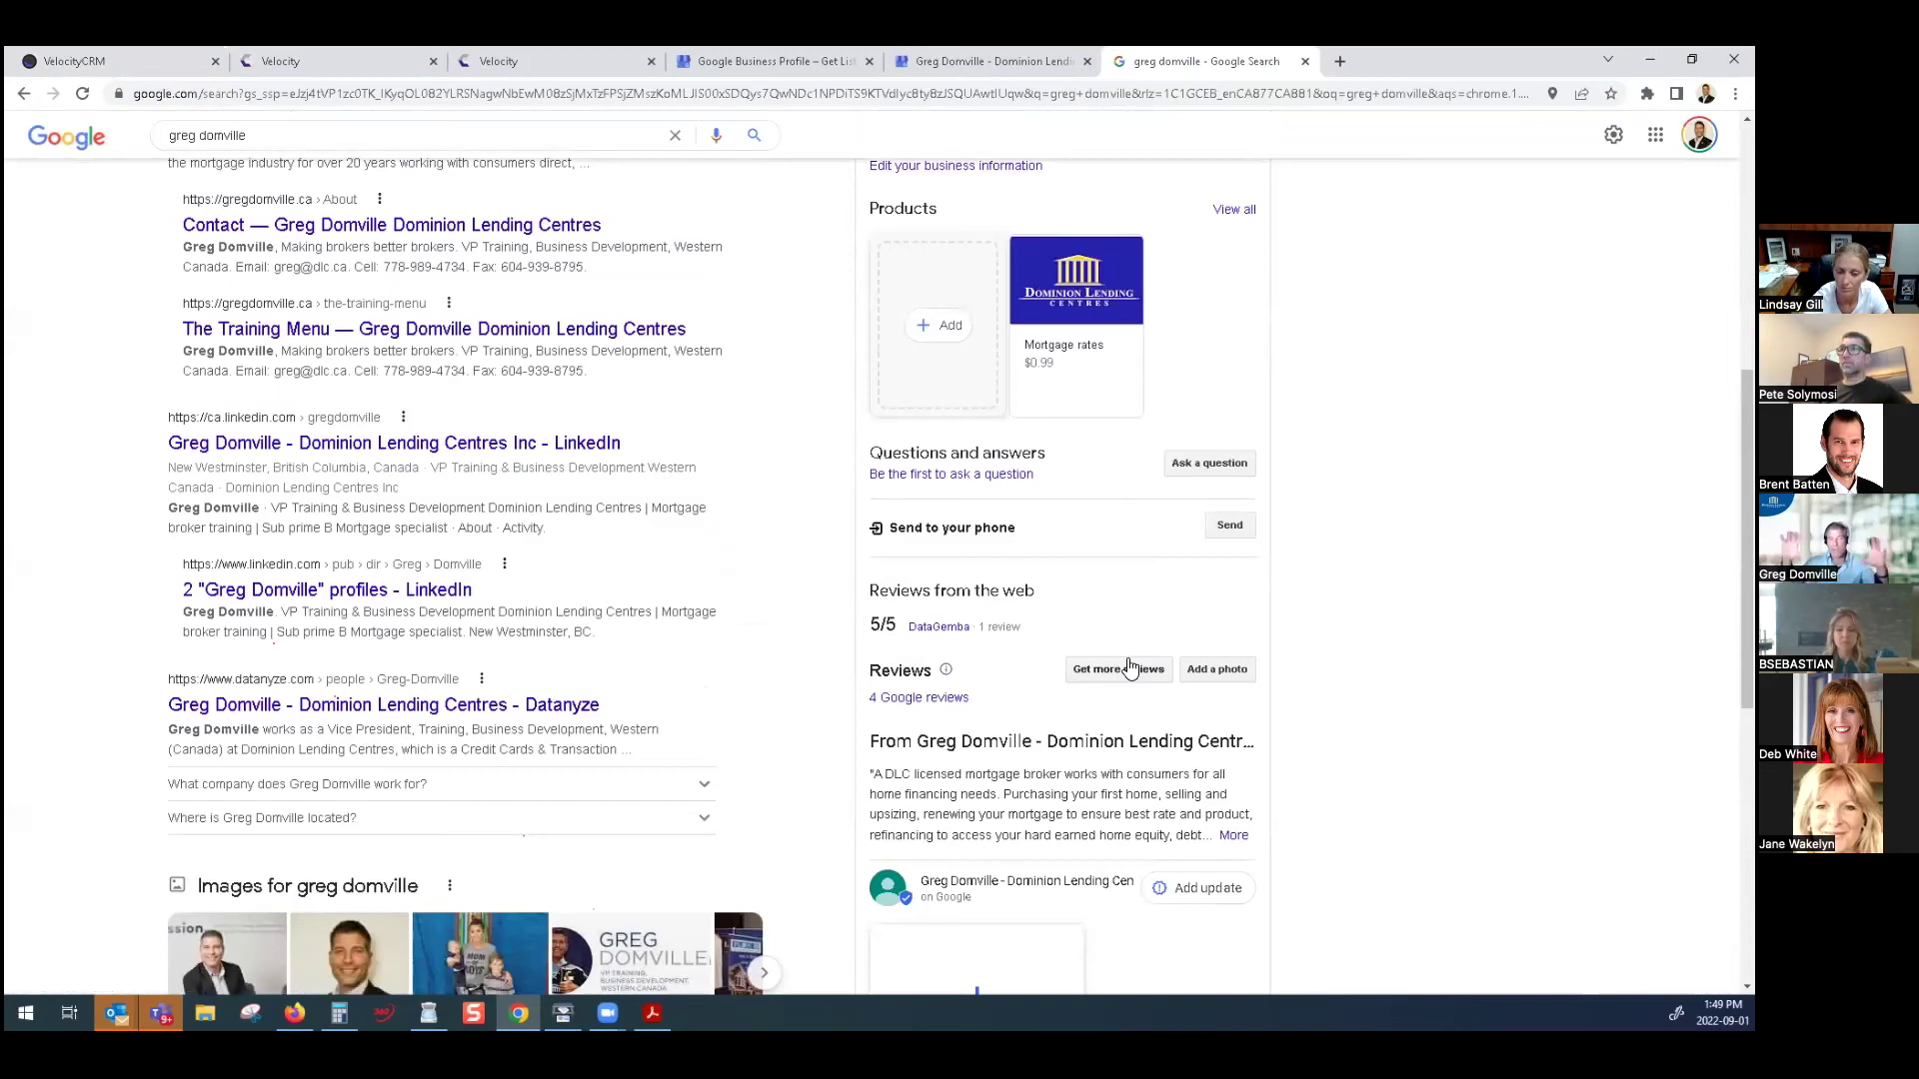
scroll(1157, 668, up, 6)
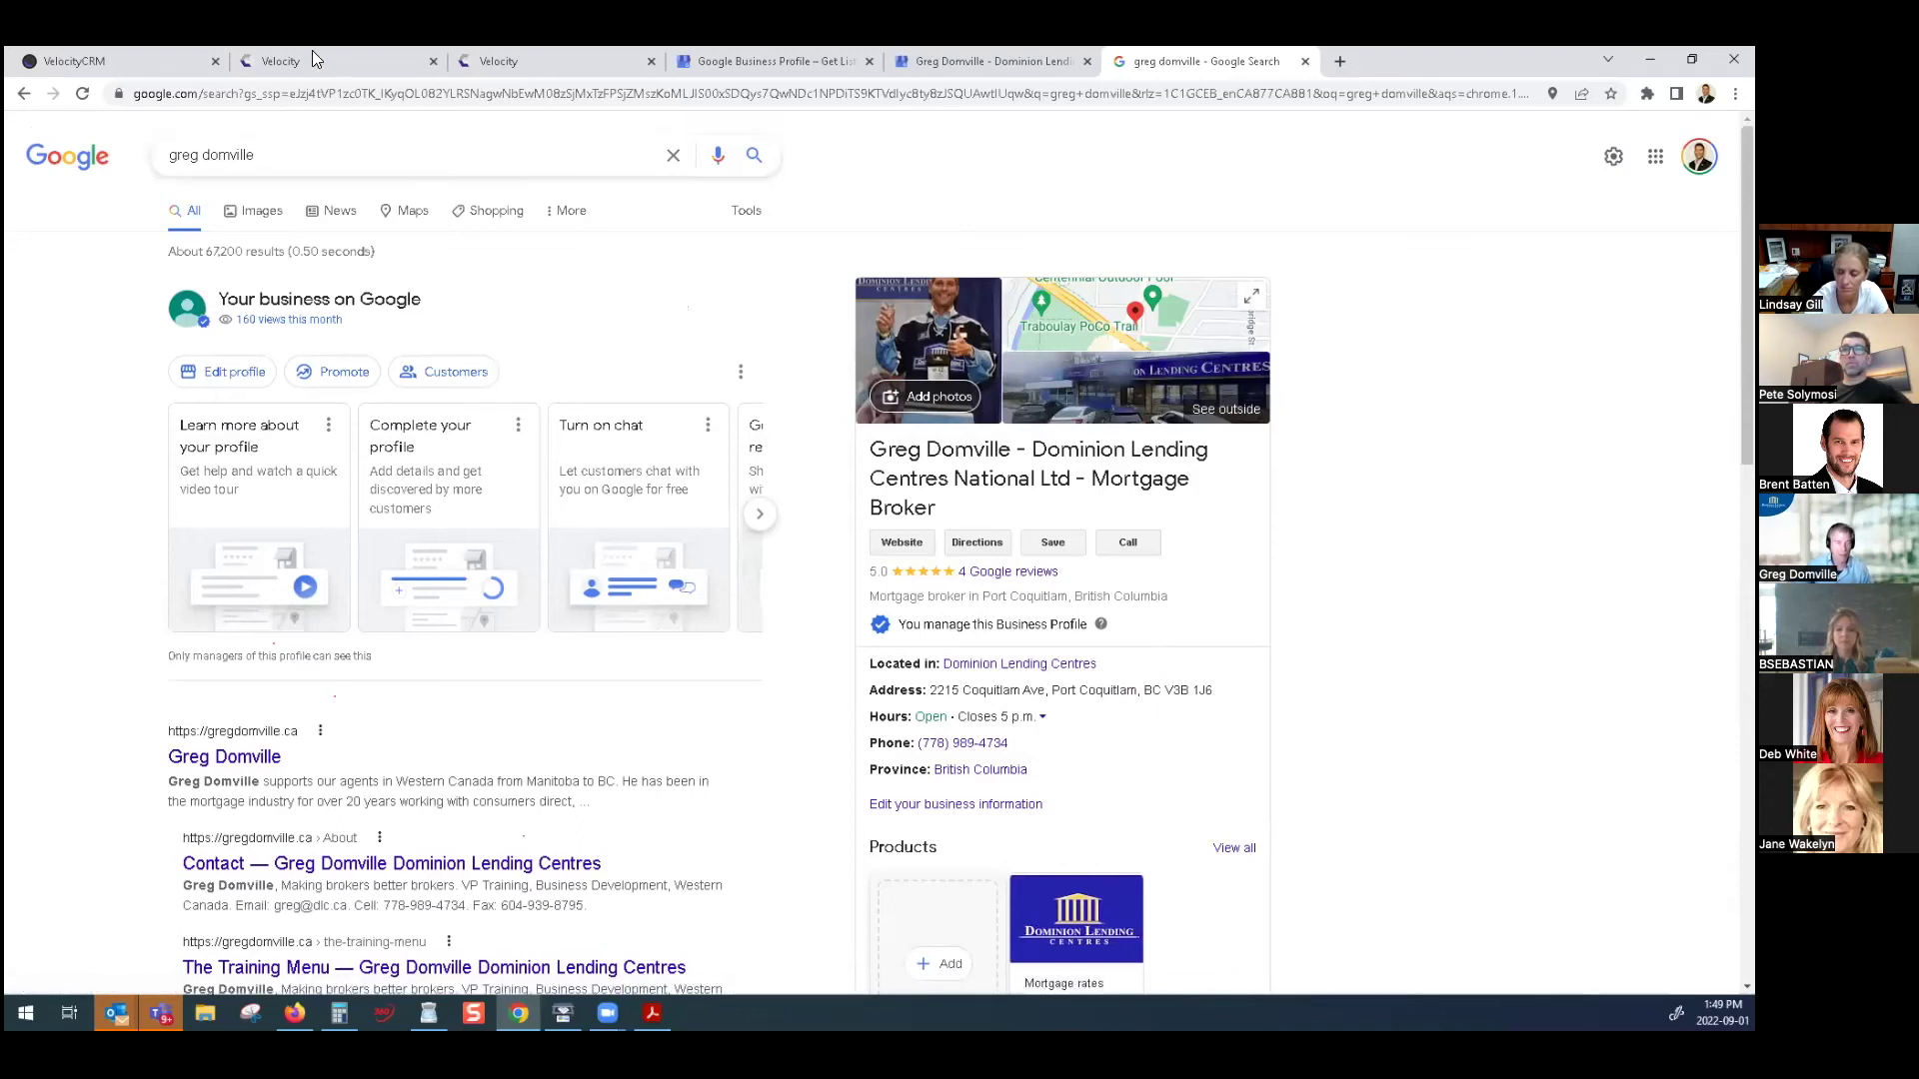
click(134, 61)
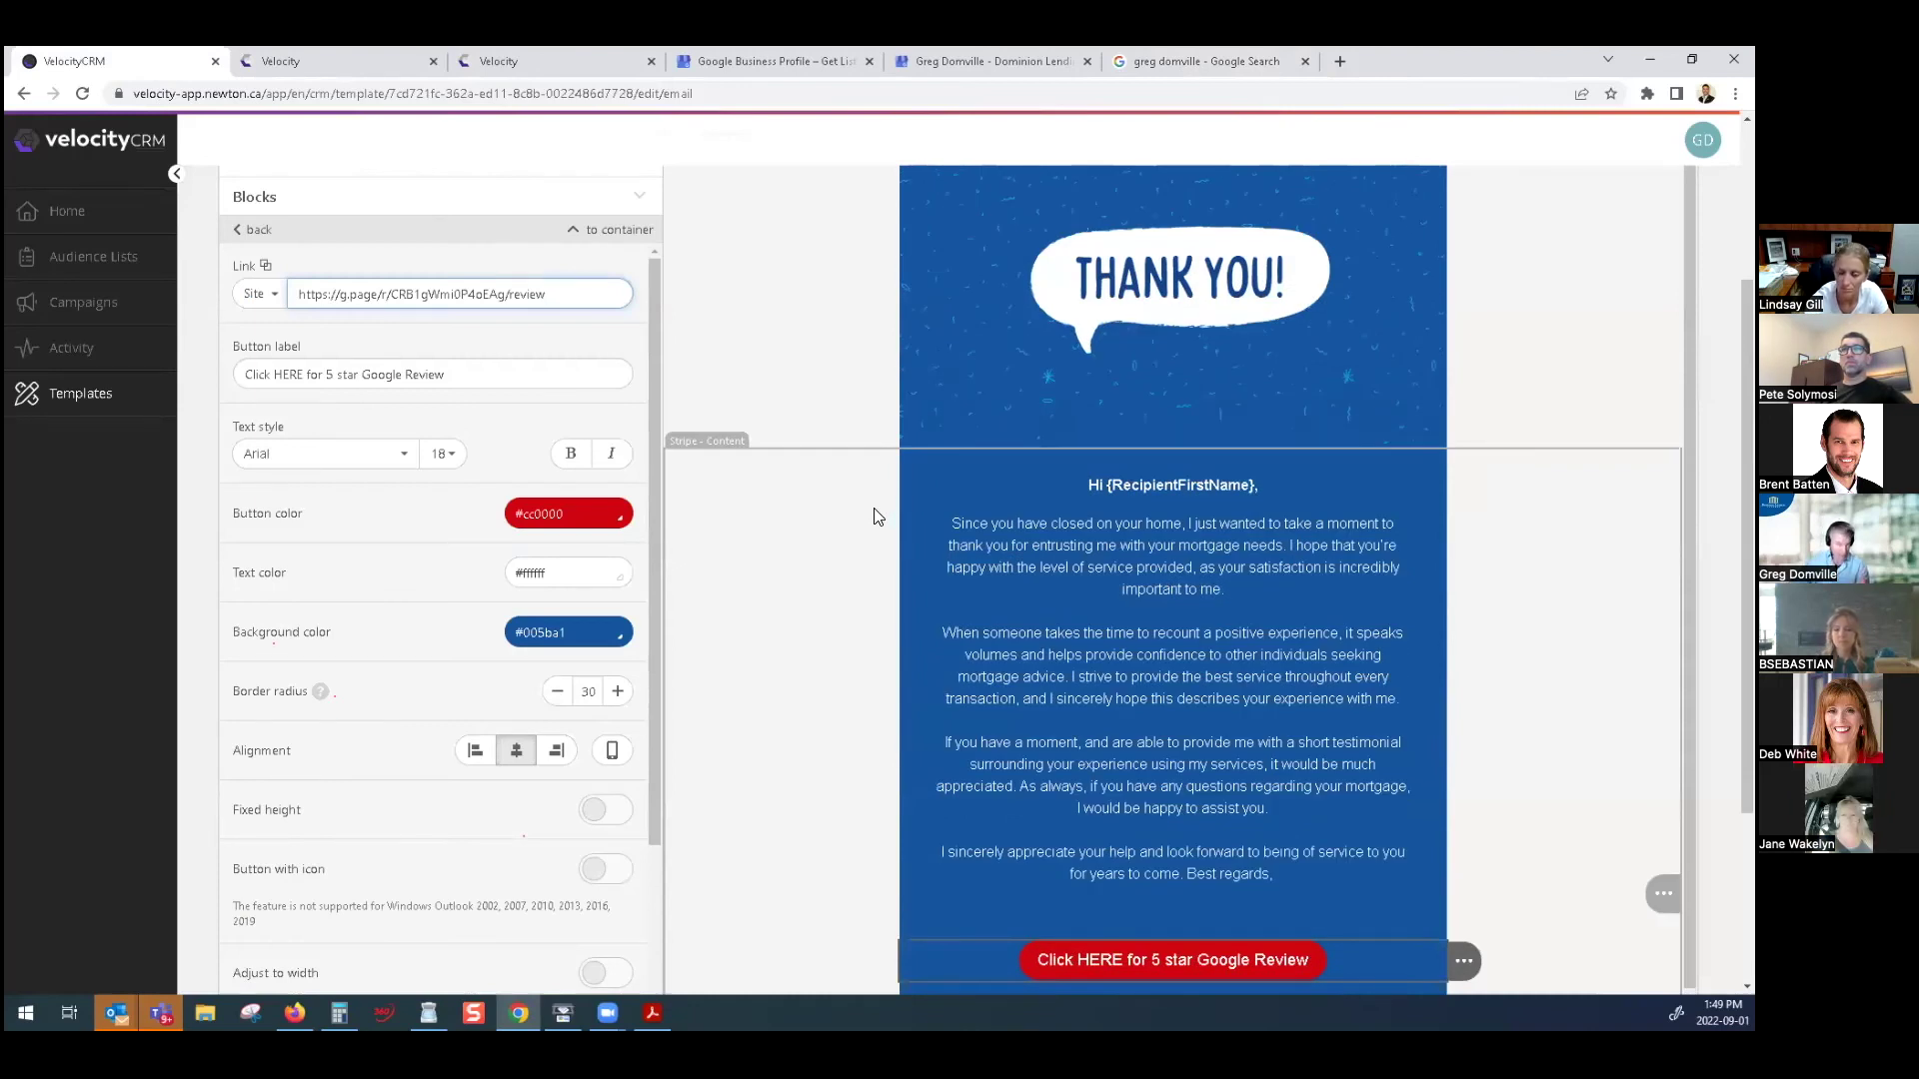
Replace the four body paragraphs with 'Thanks for biz! loved working with you i hope you loved my service'
scroll(990, 645, down, 3)
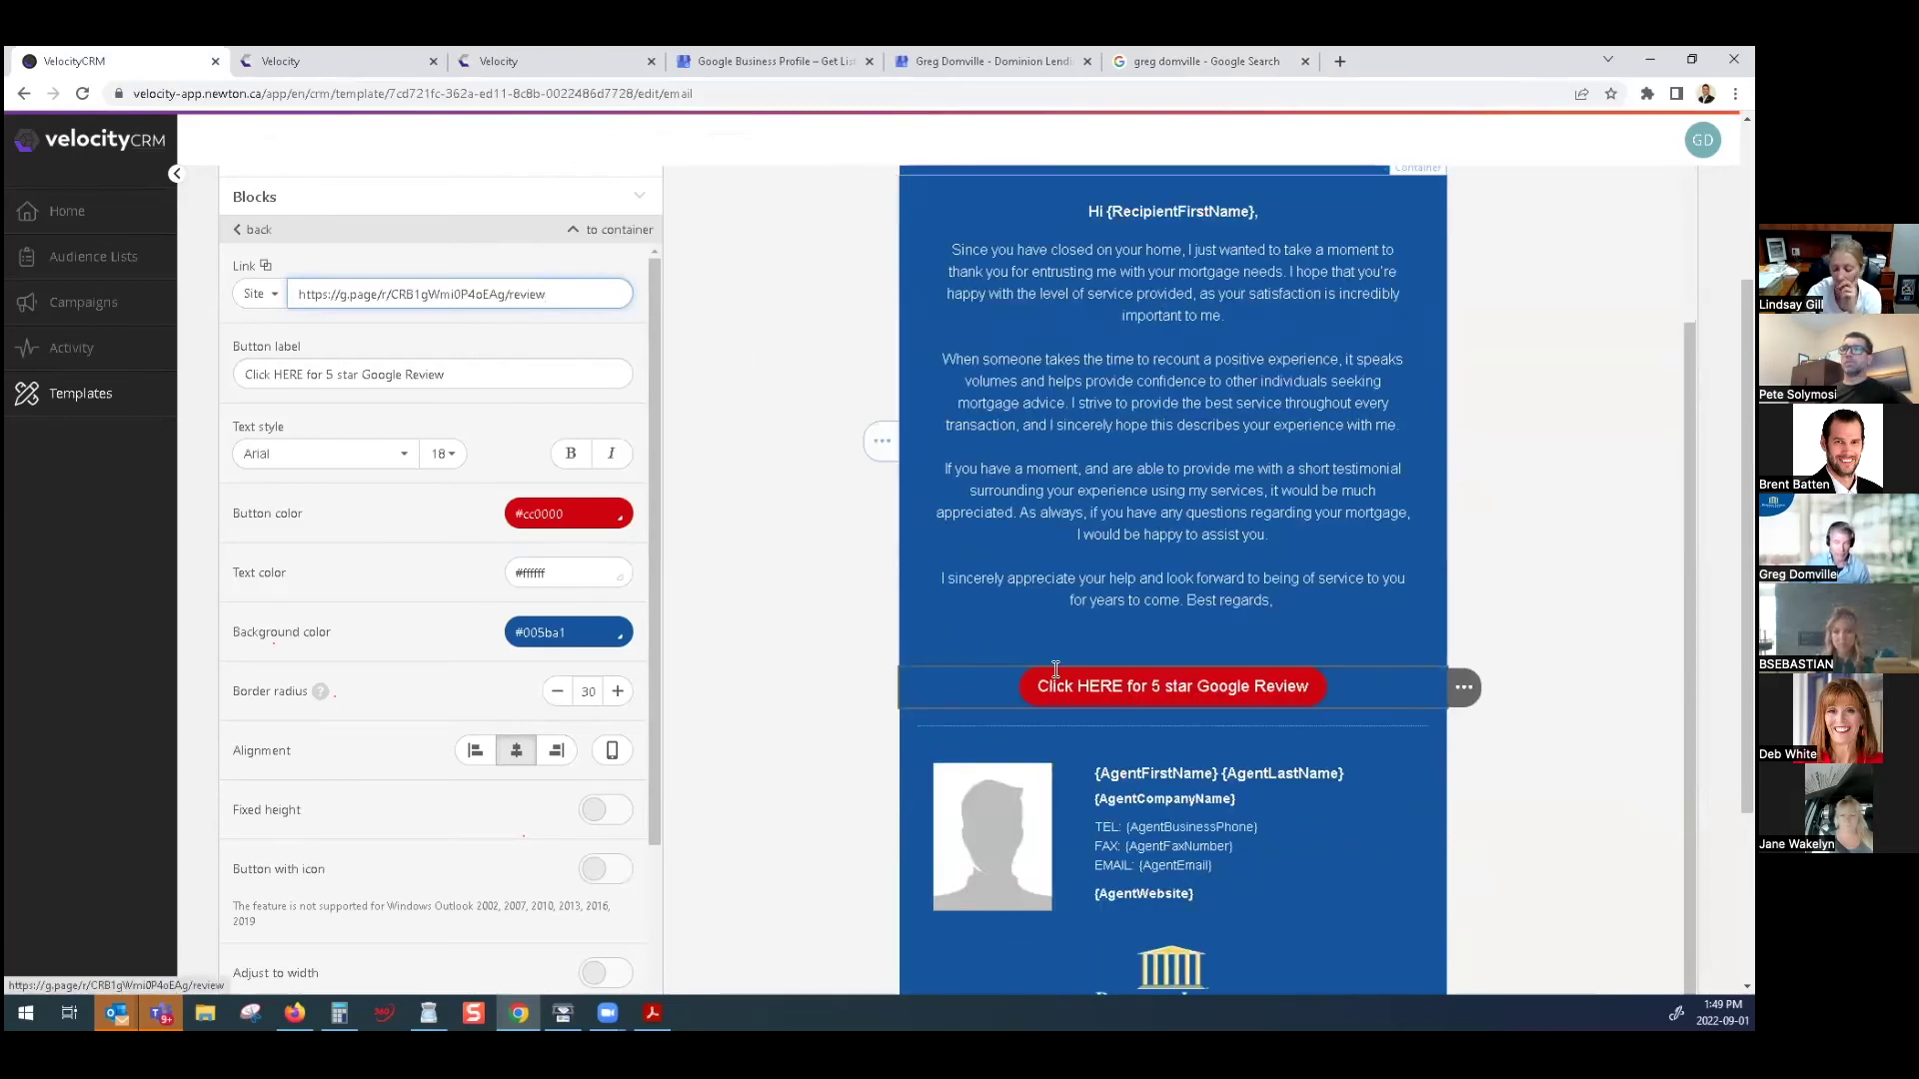
scroll(1002, 802, down, 5)
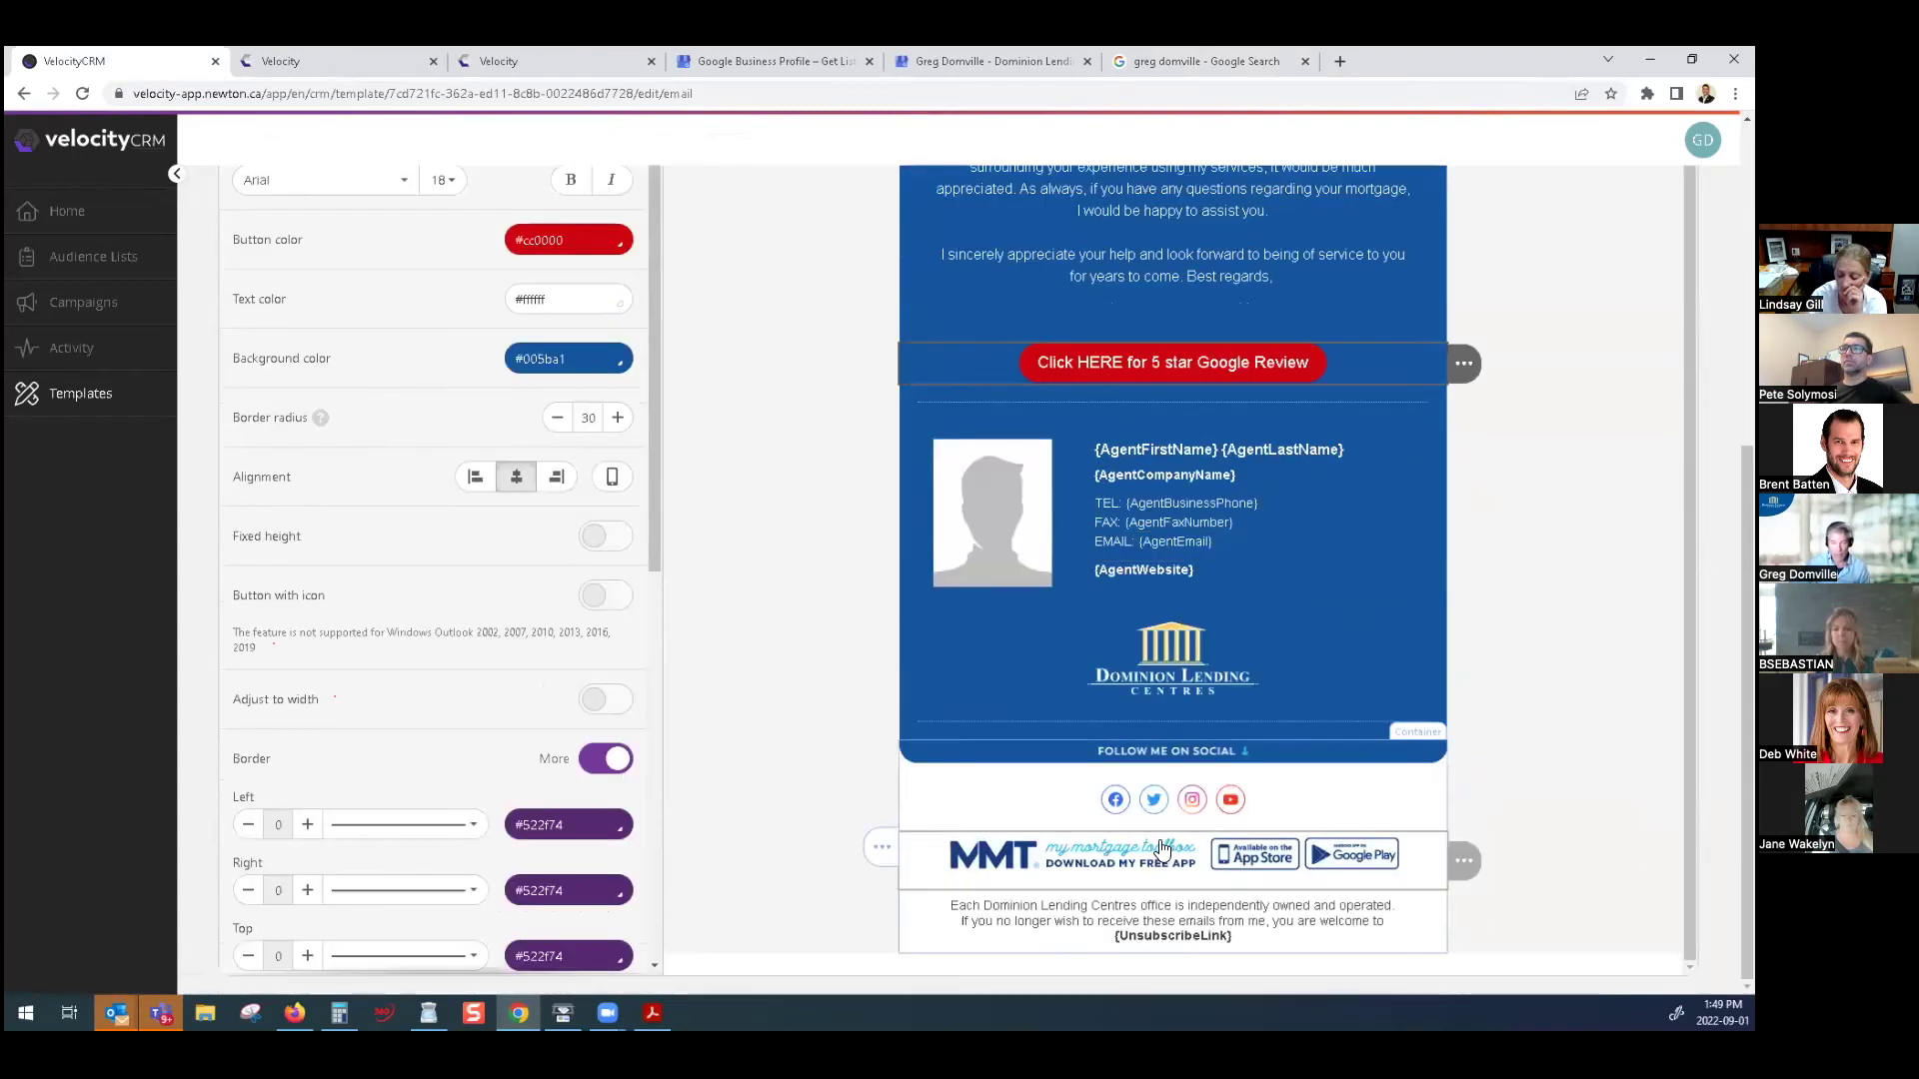
scroll(1161, 847, up, 5)
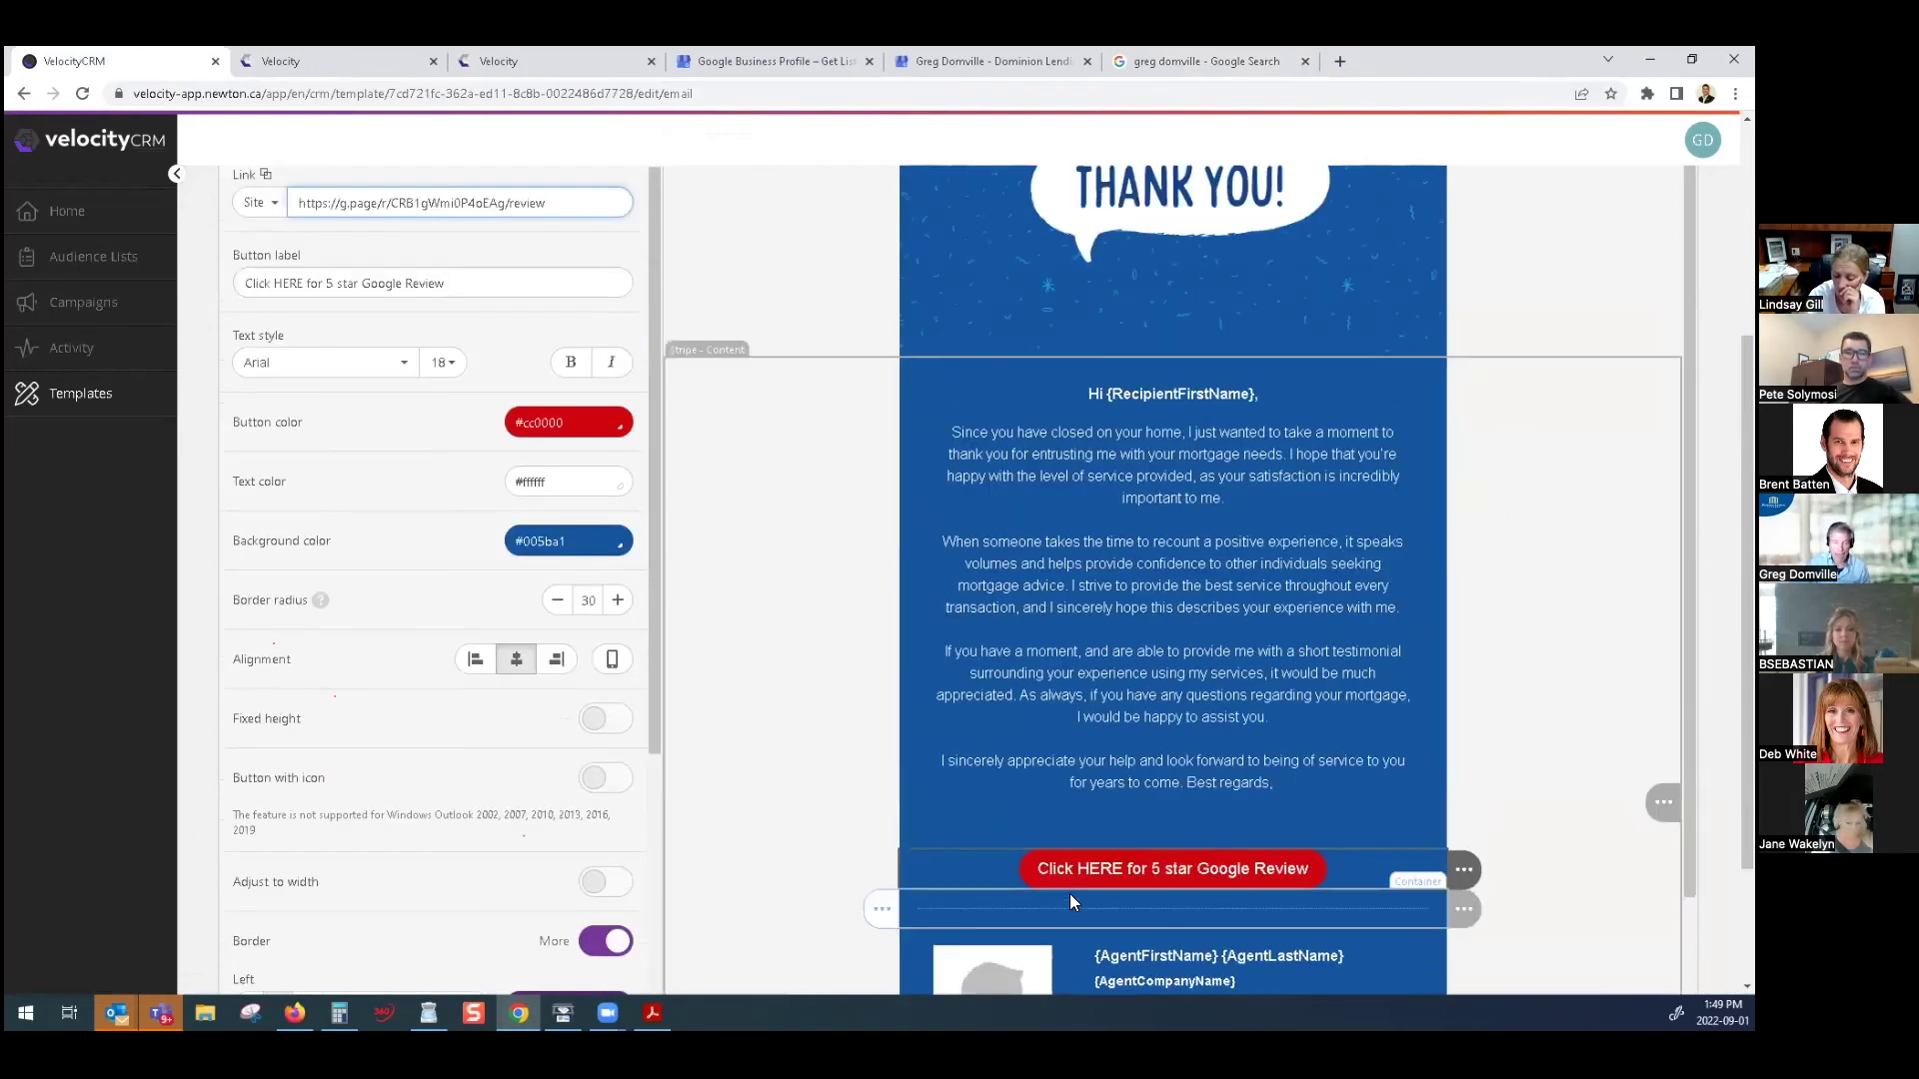
scroll(634, 497, up, 3)
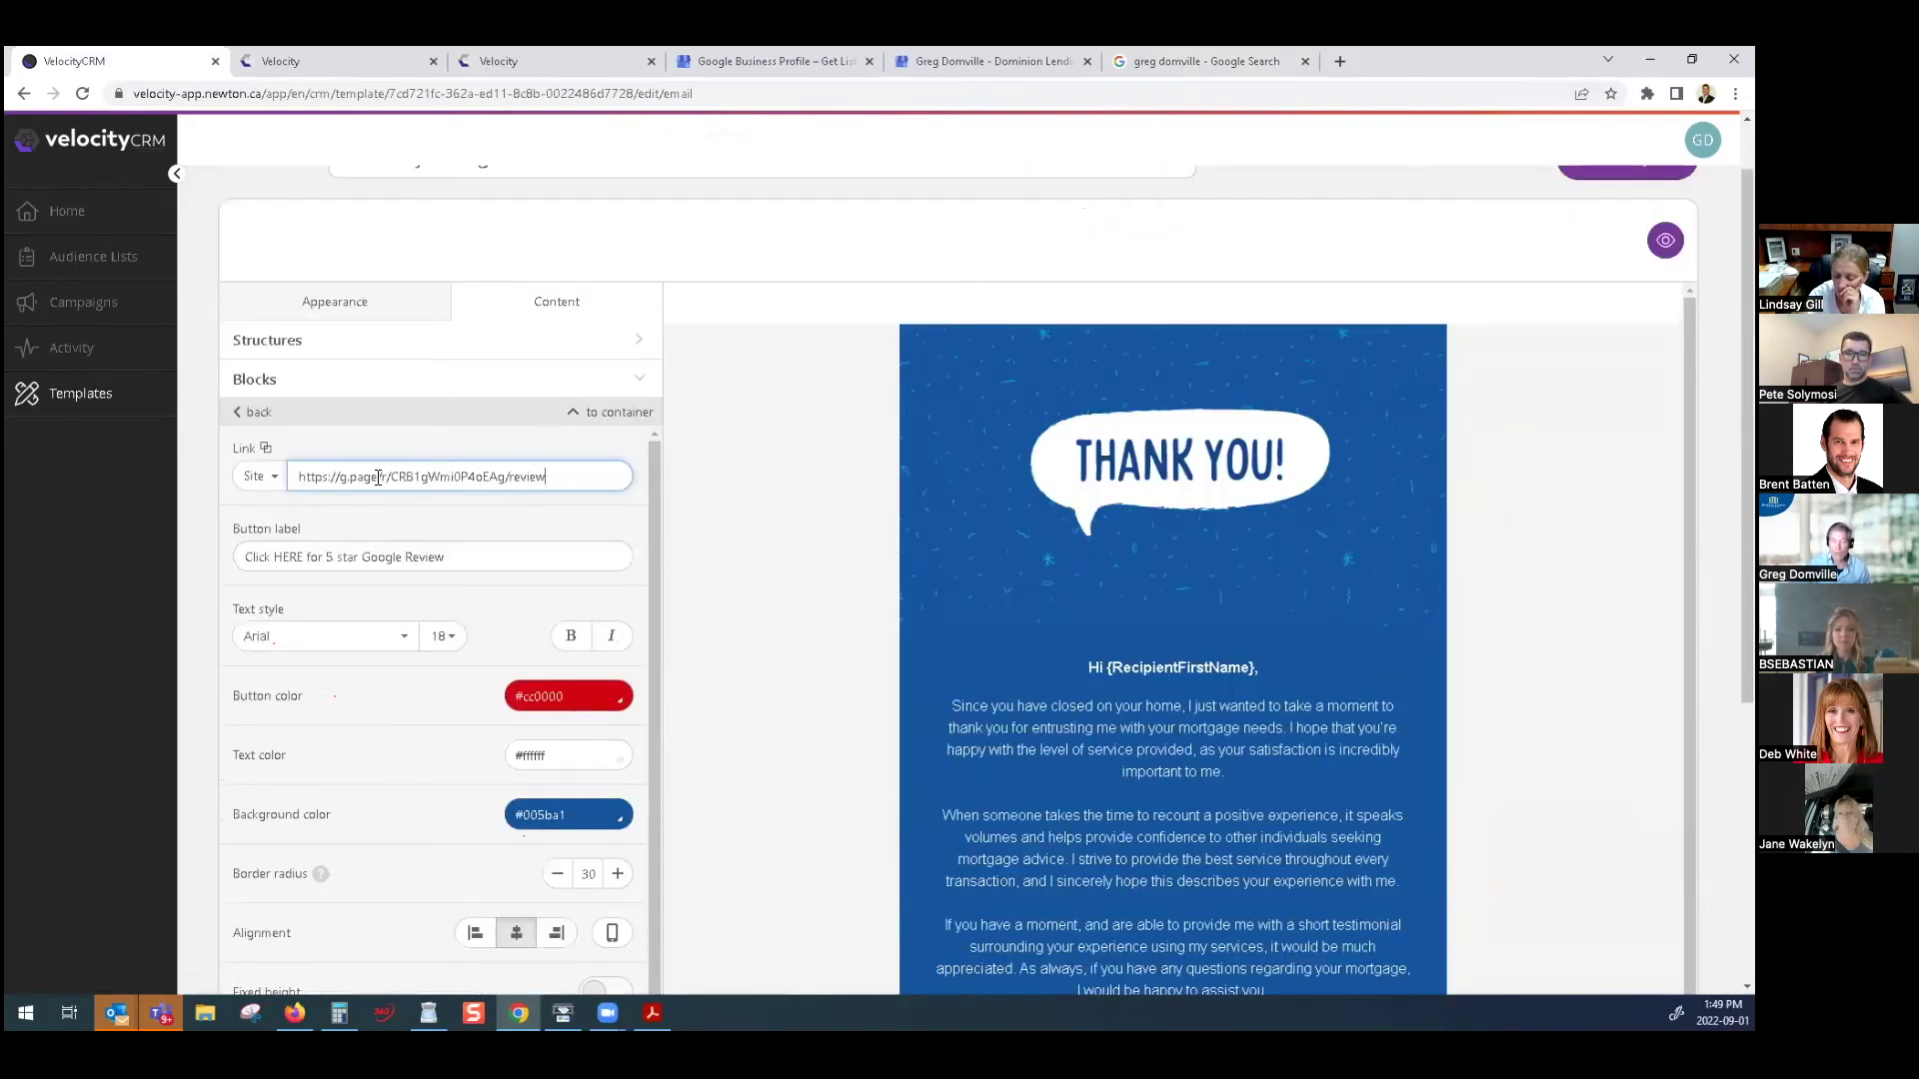
scroll(909, 591, down, 2)
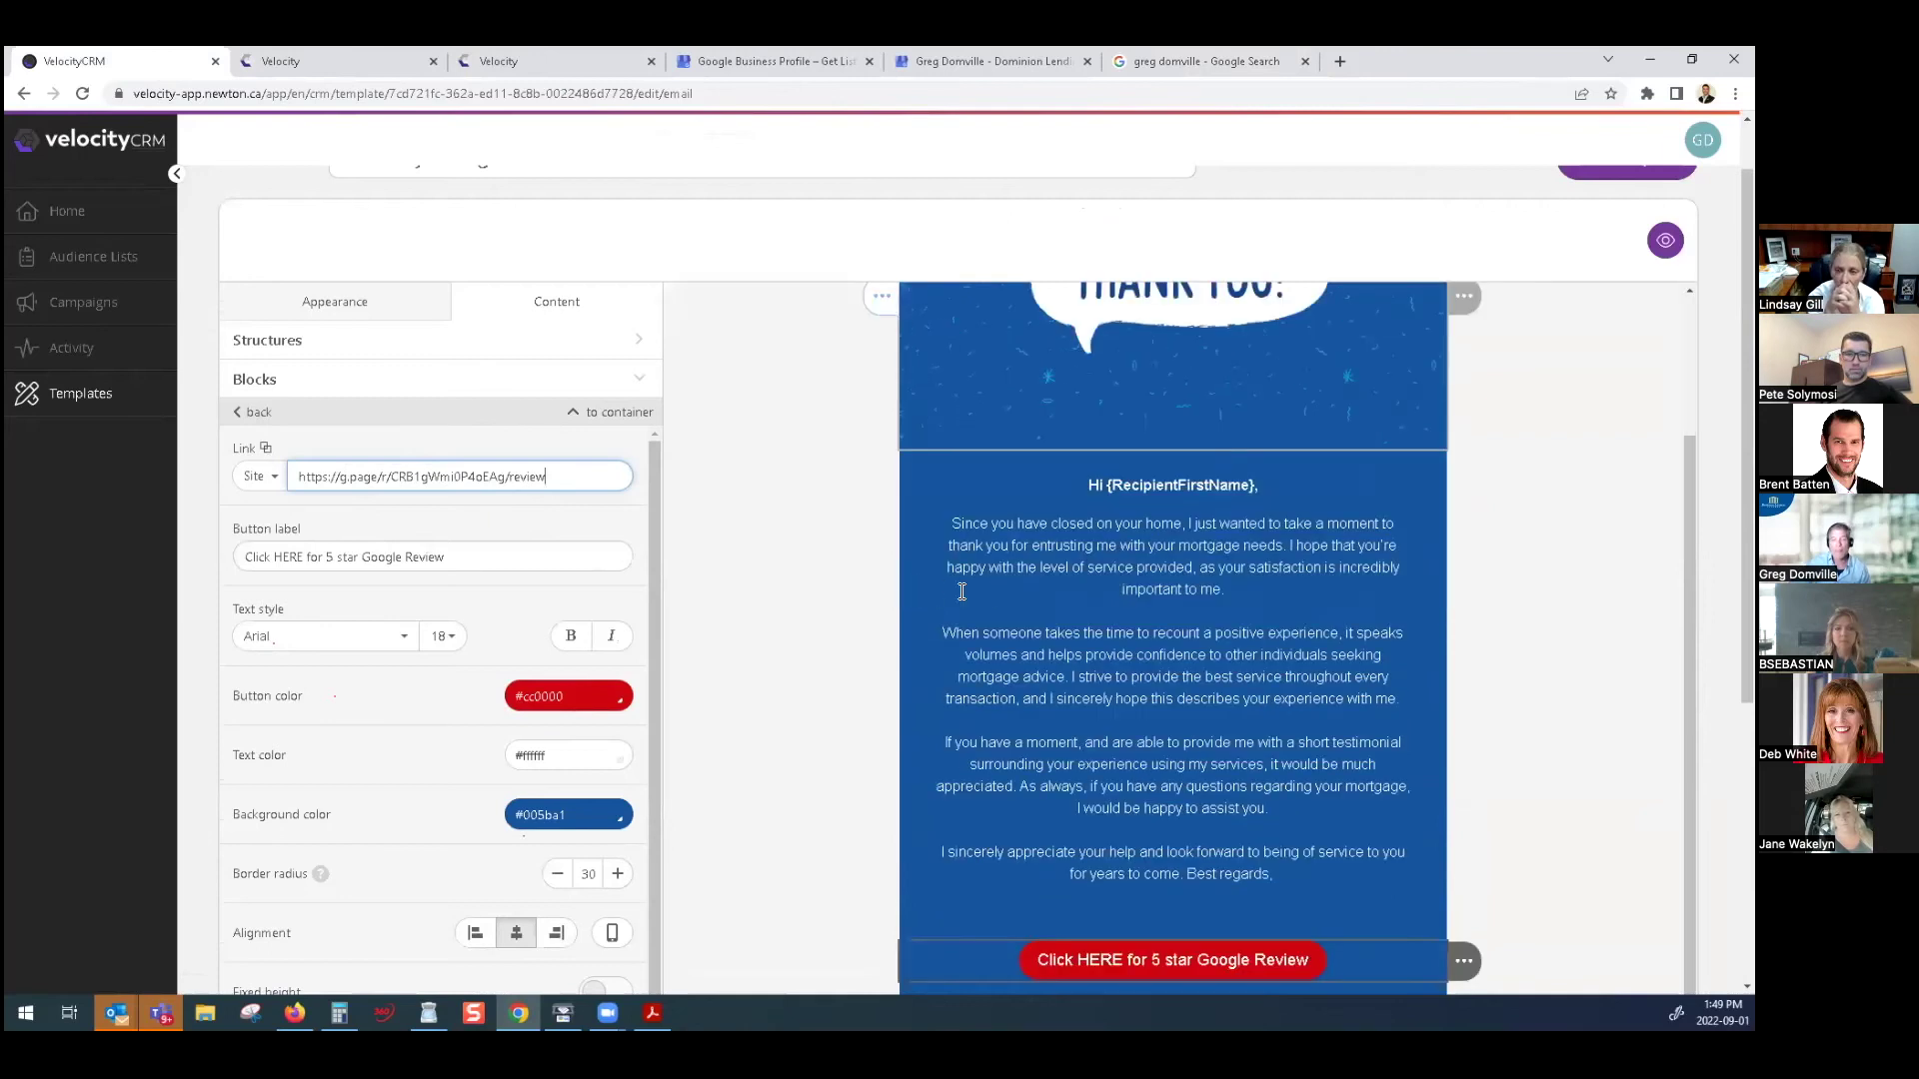
drag(956, 524, 1327, 874)
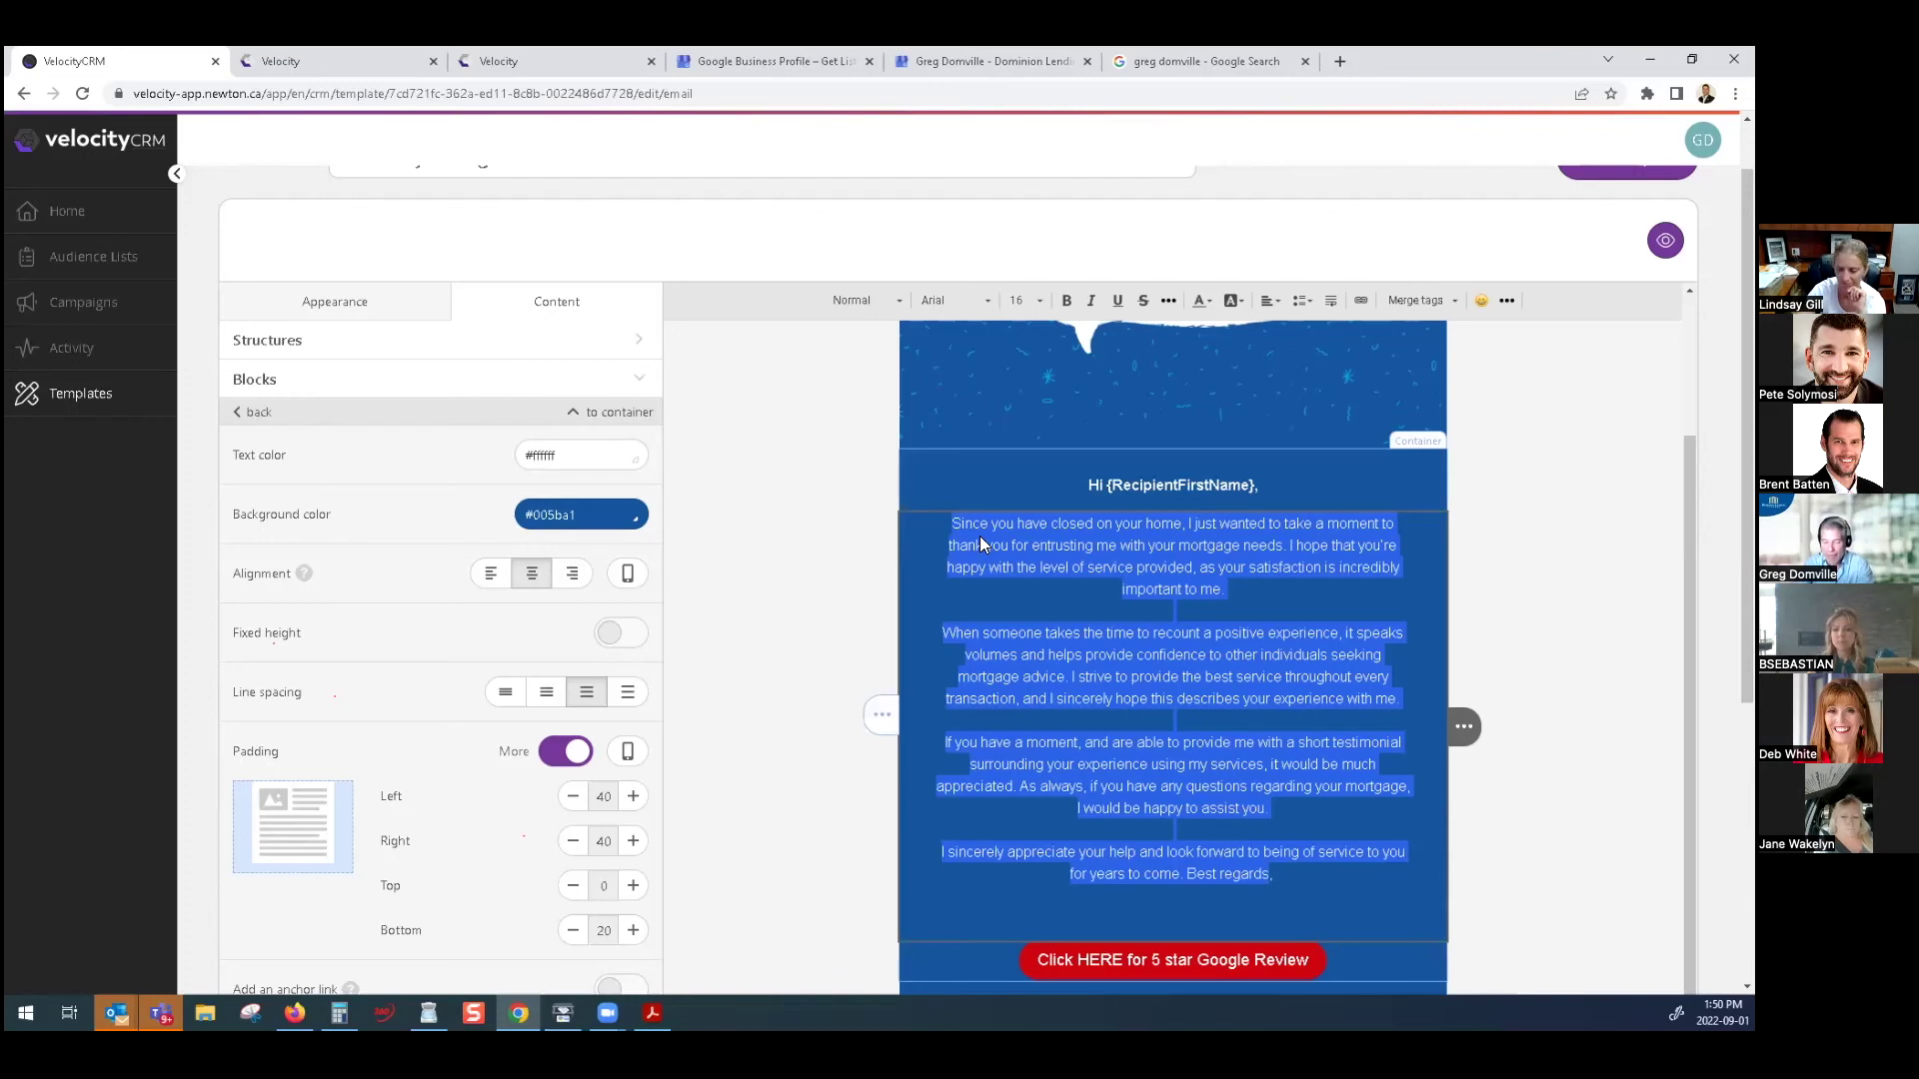
text(Thanks for b)
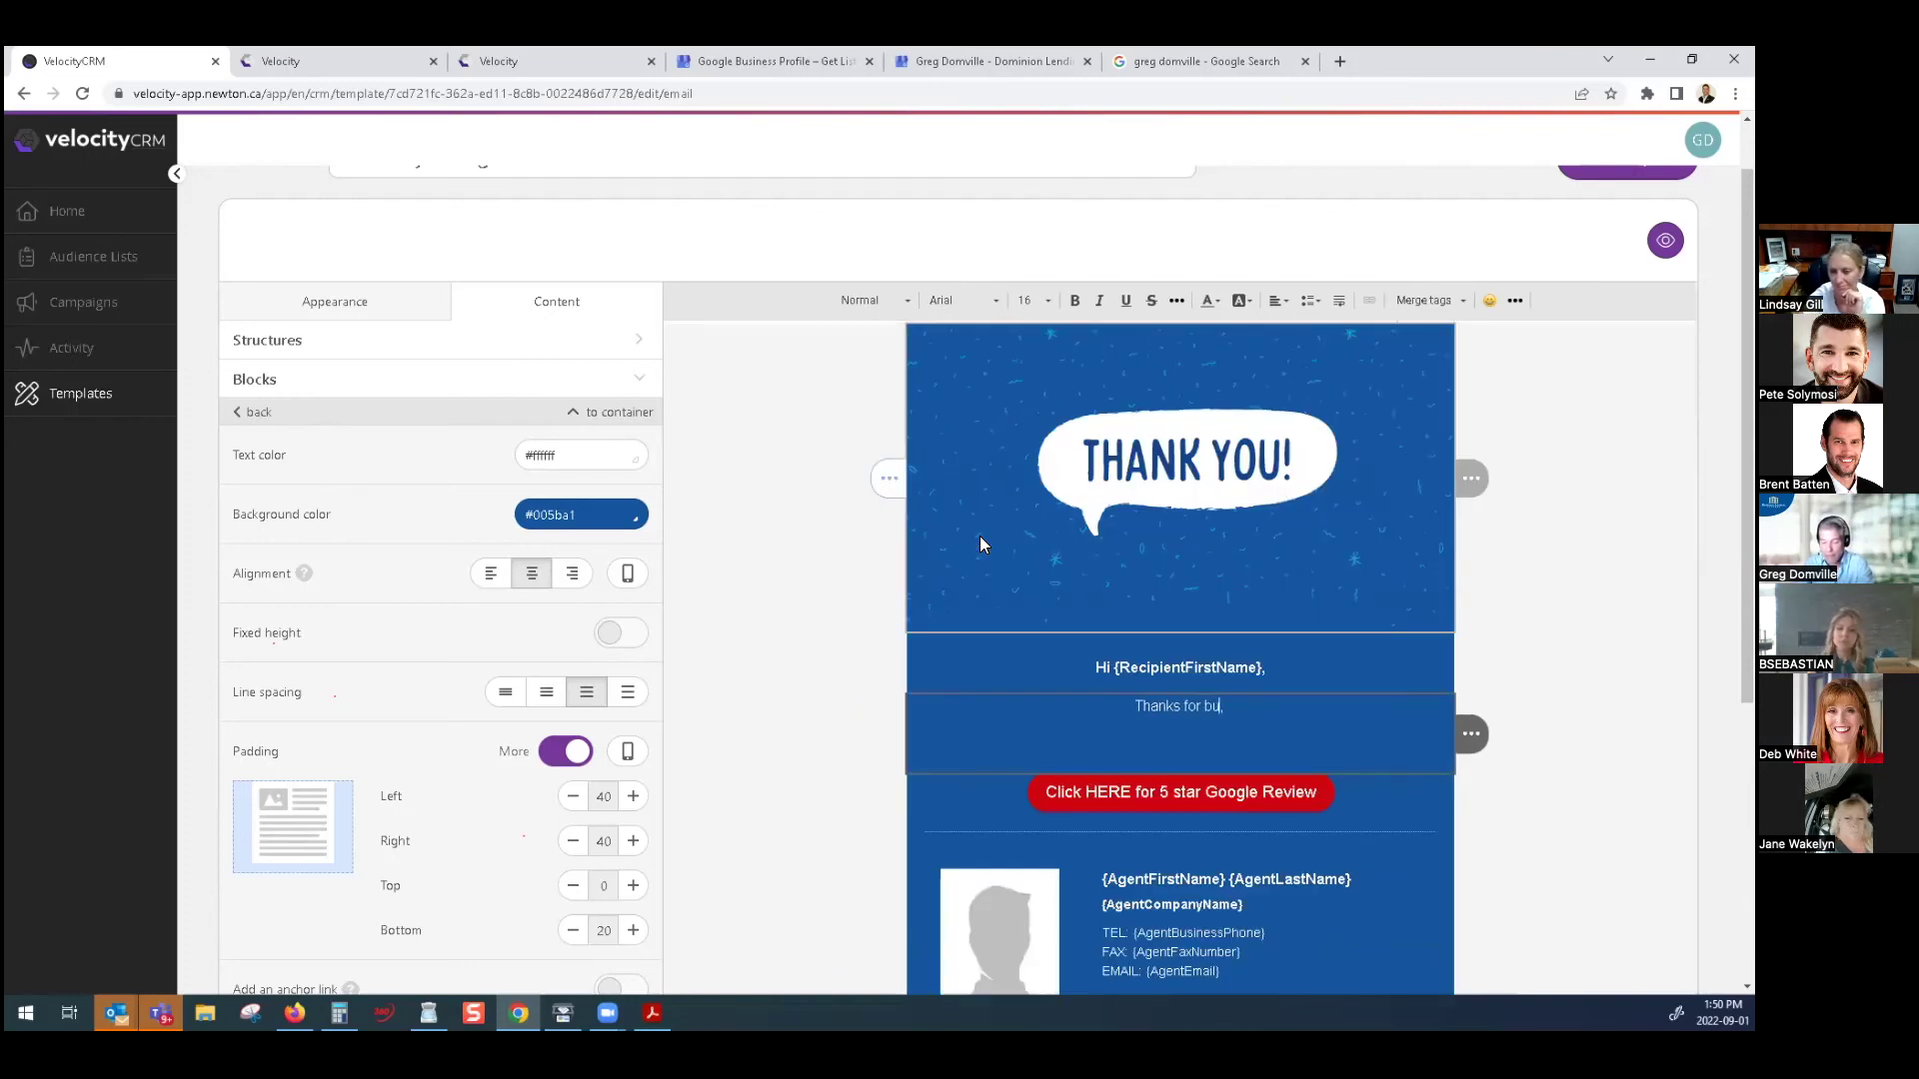
text(iz)
text(! loved)
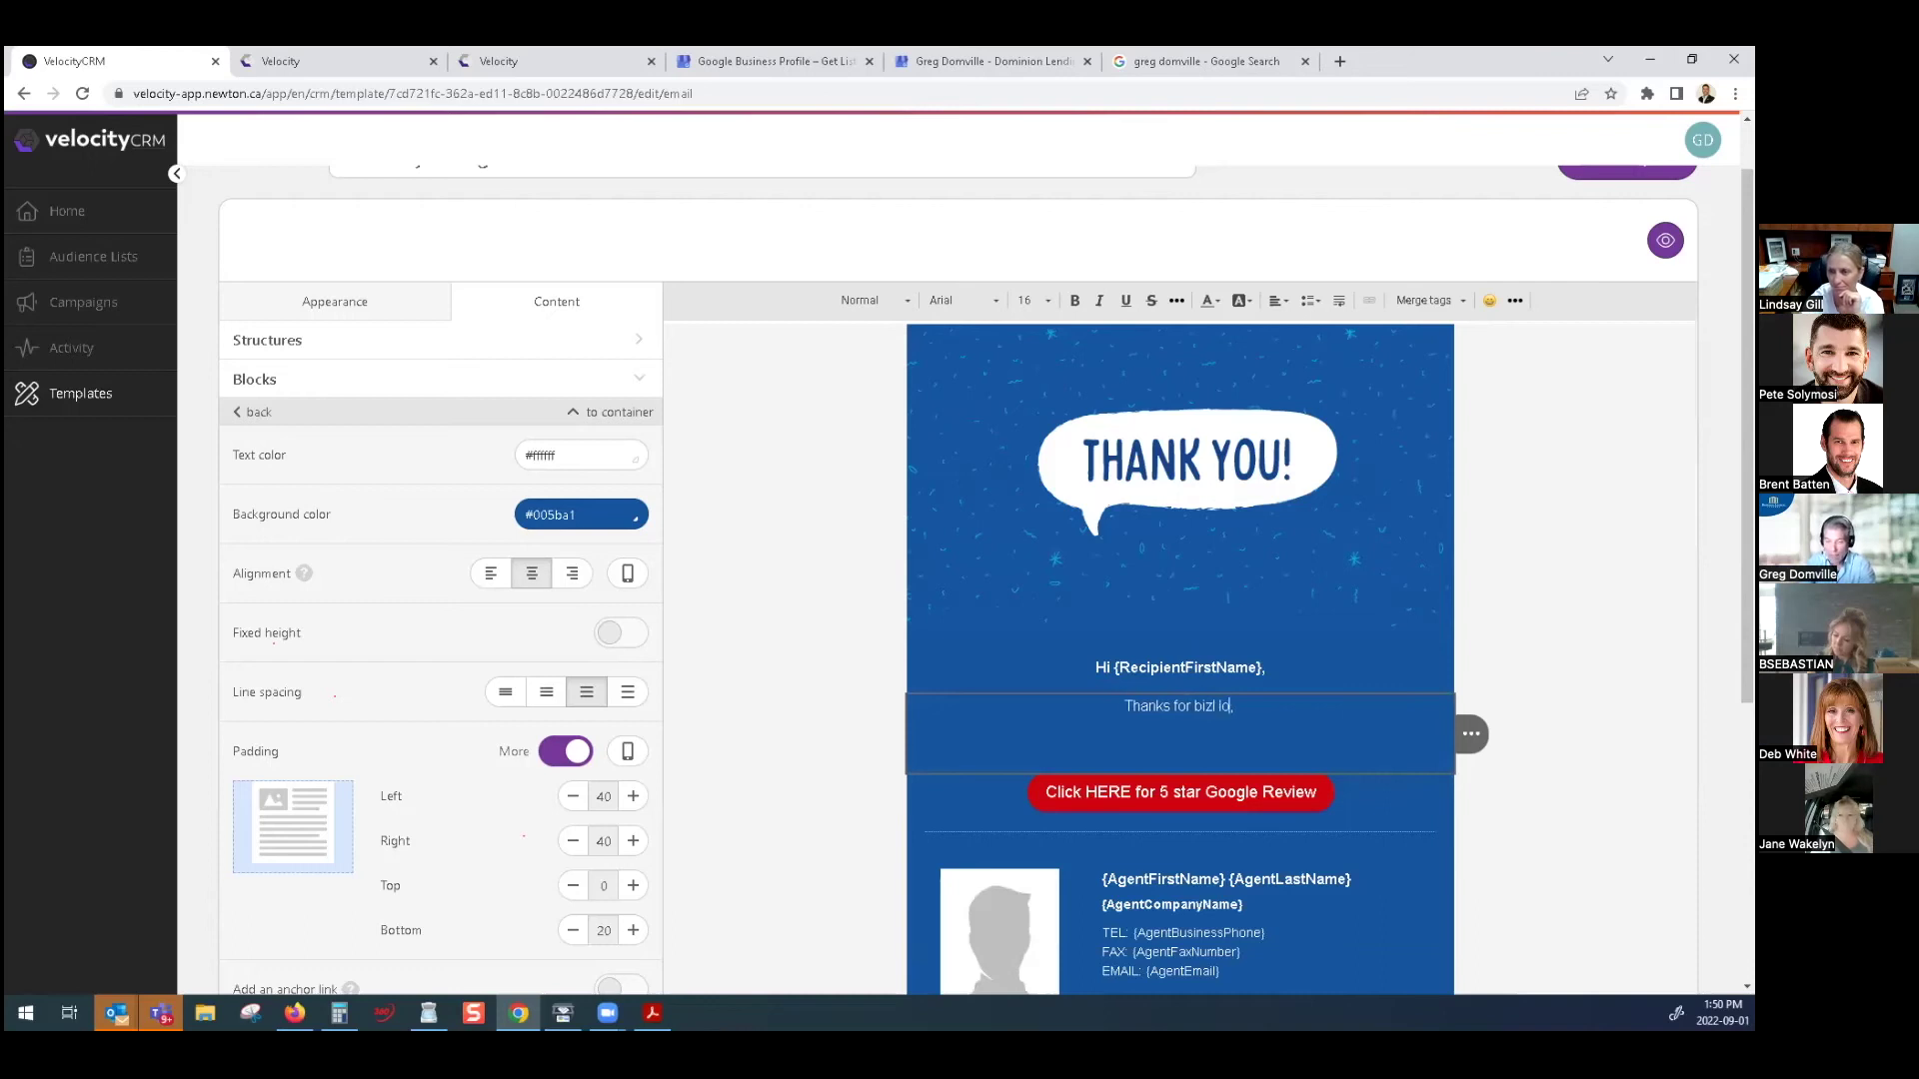
text( working with you)
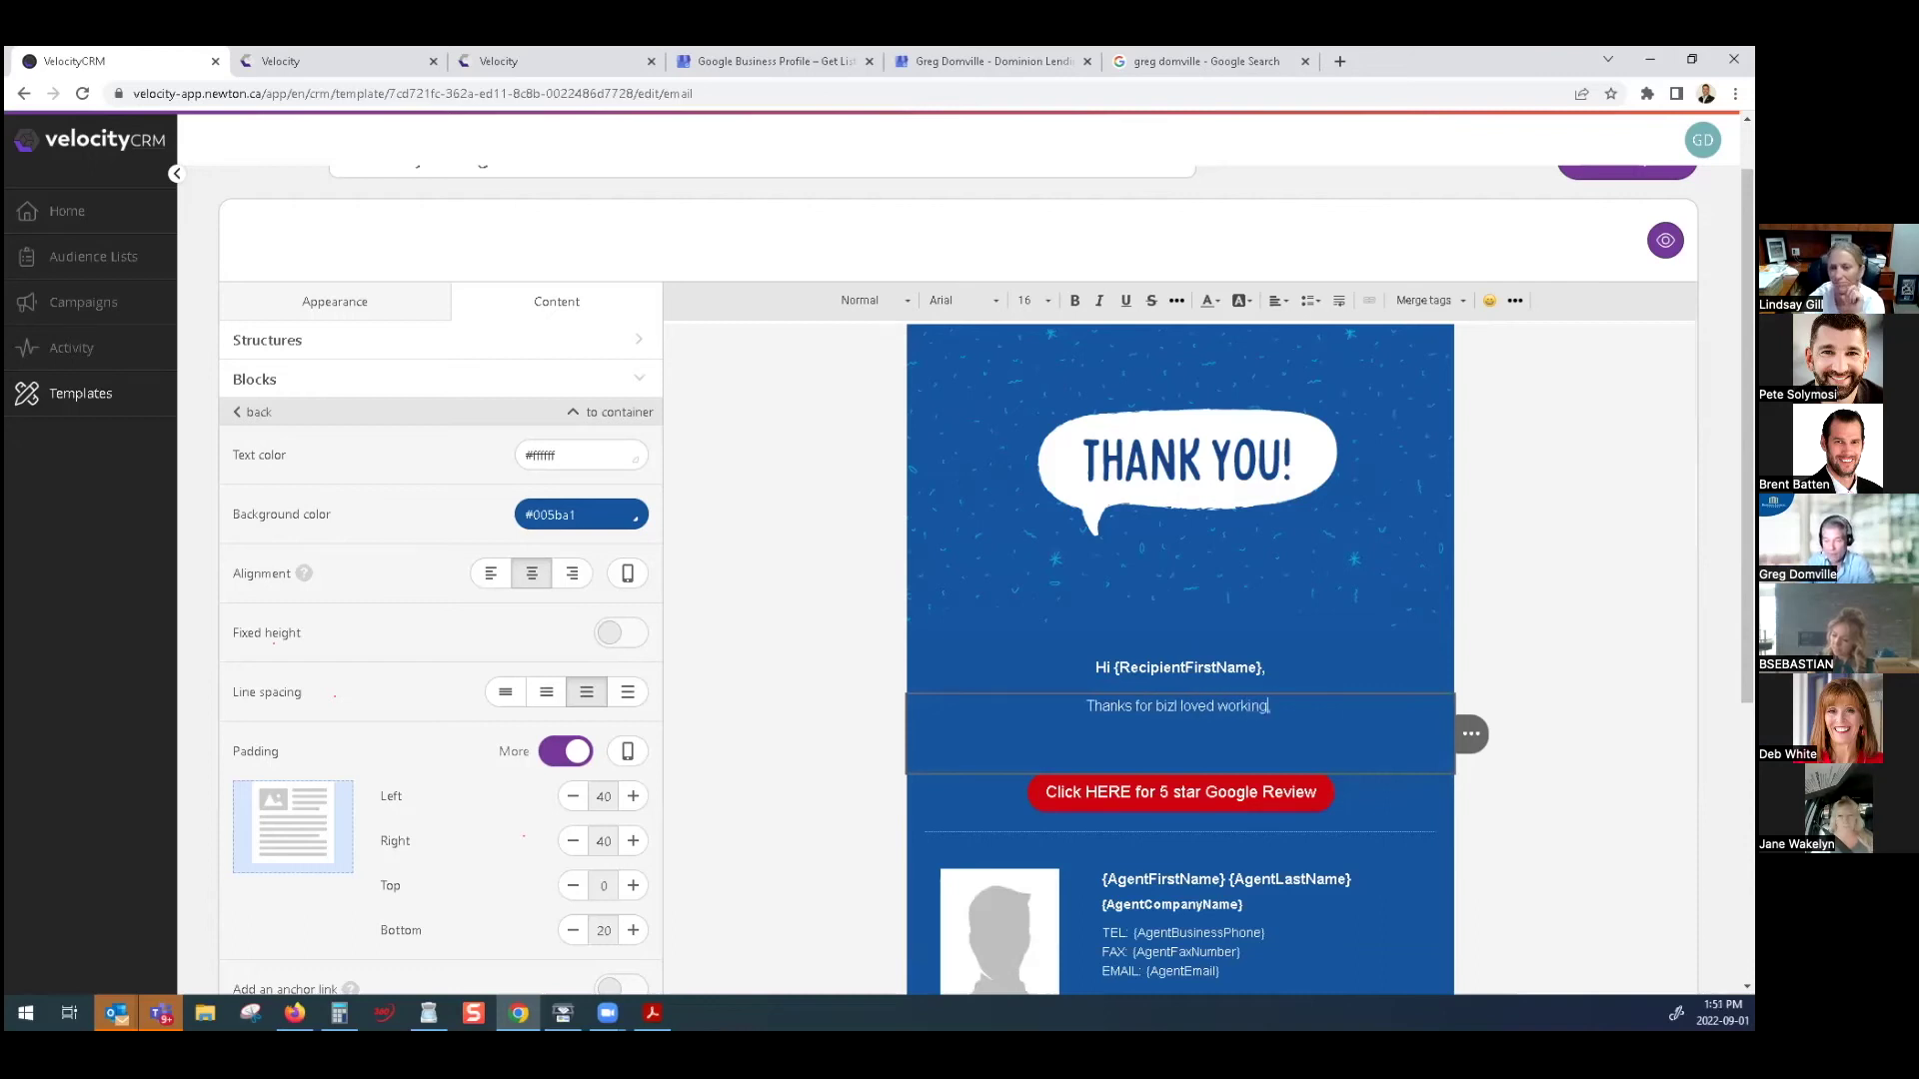
text( i hope you loved)
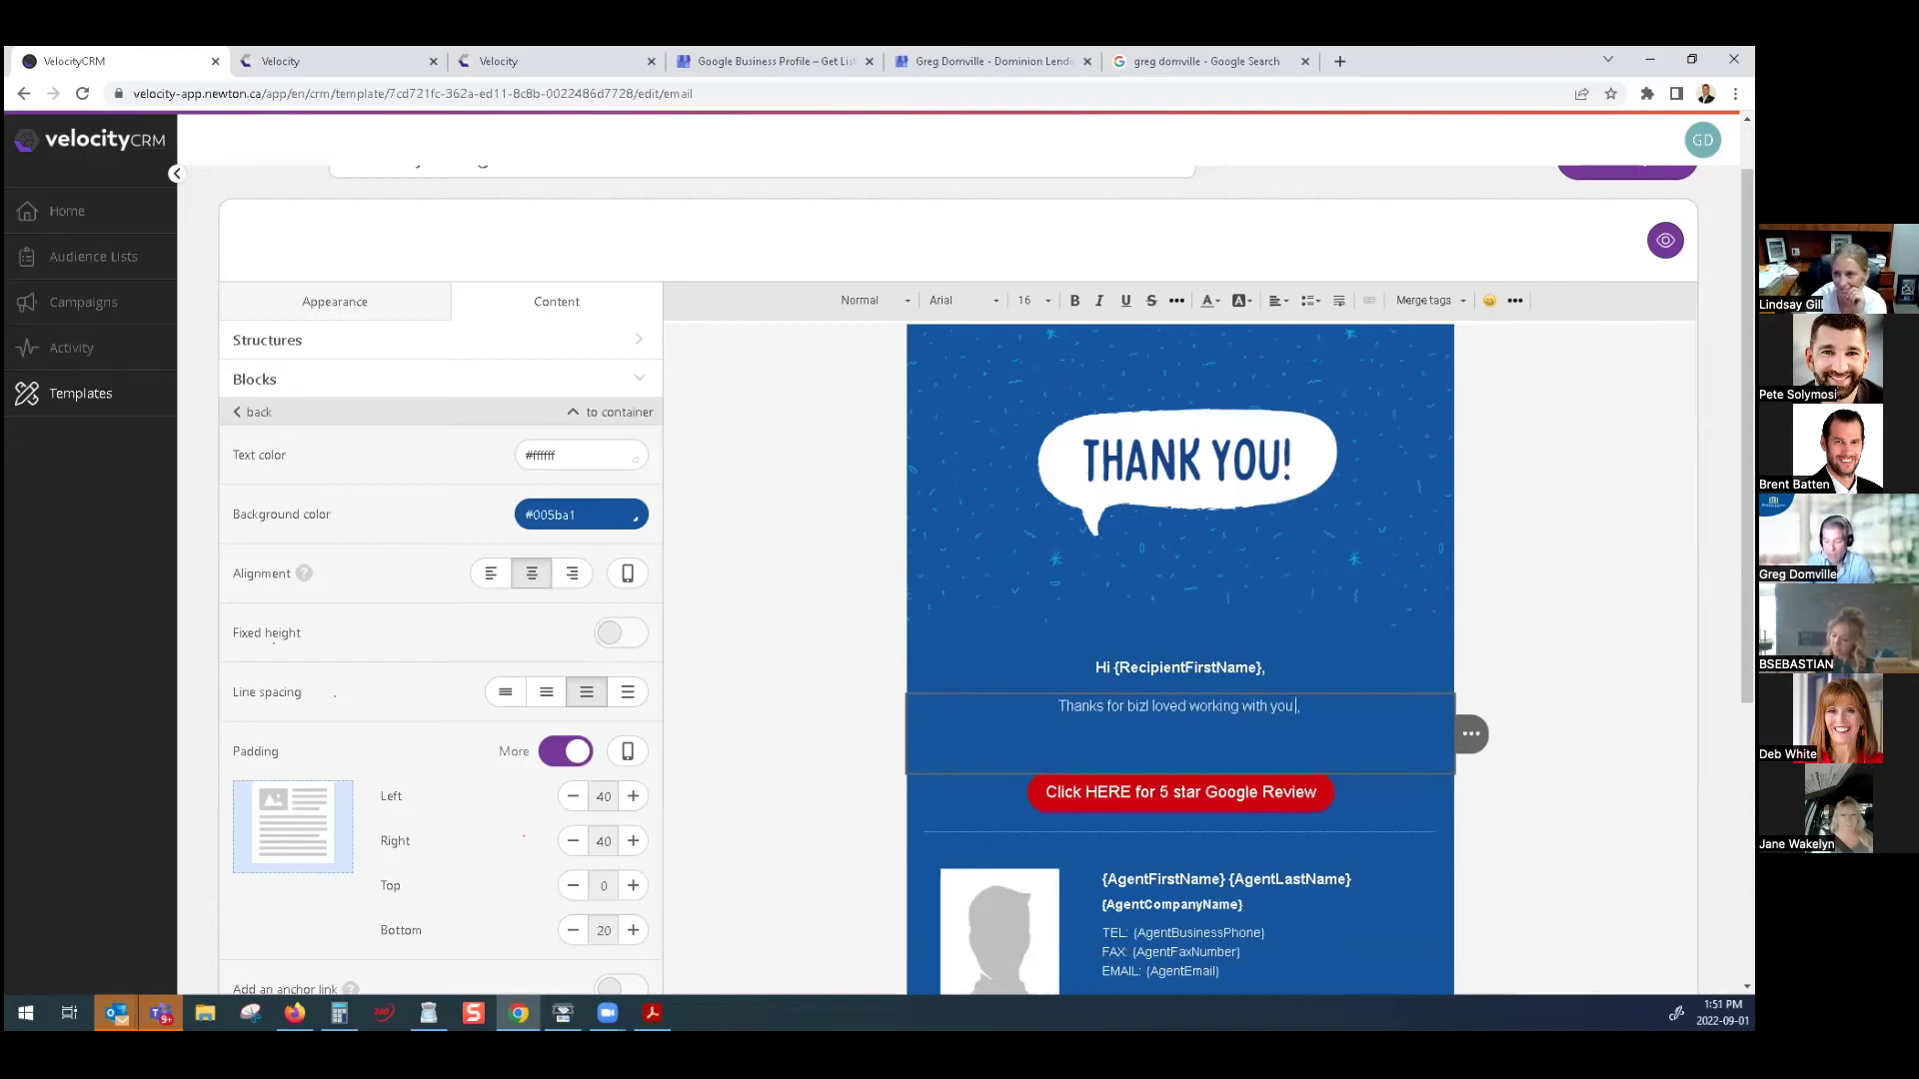
text( my service)
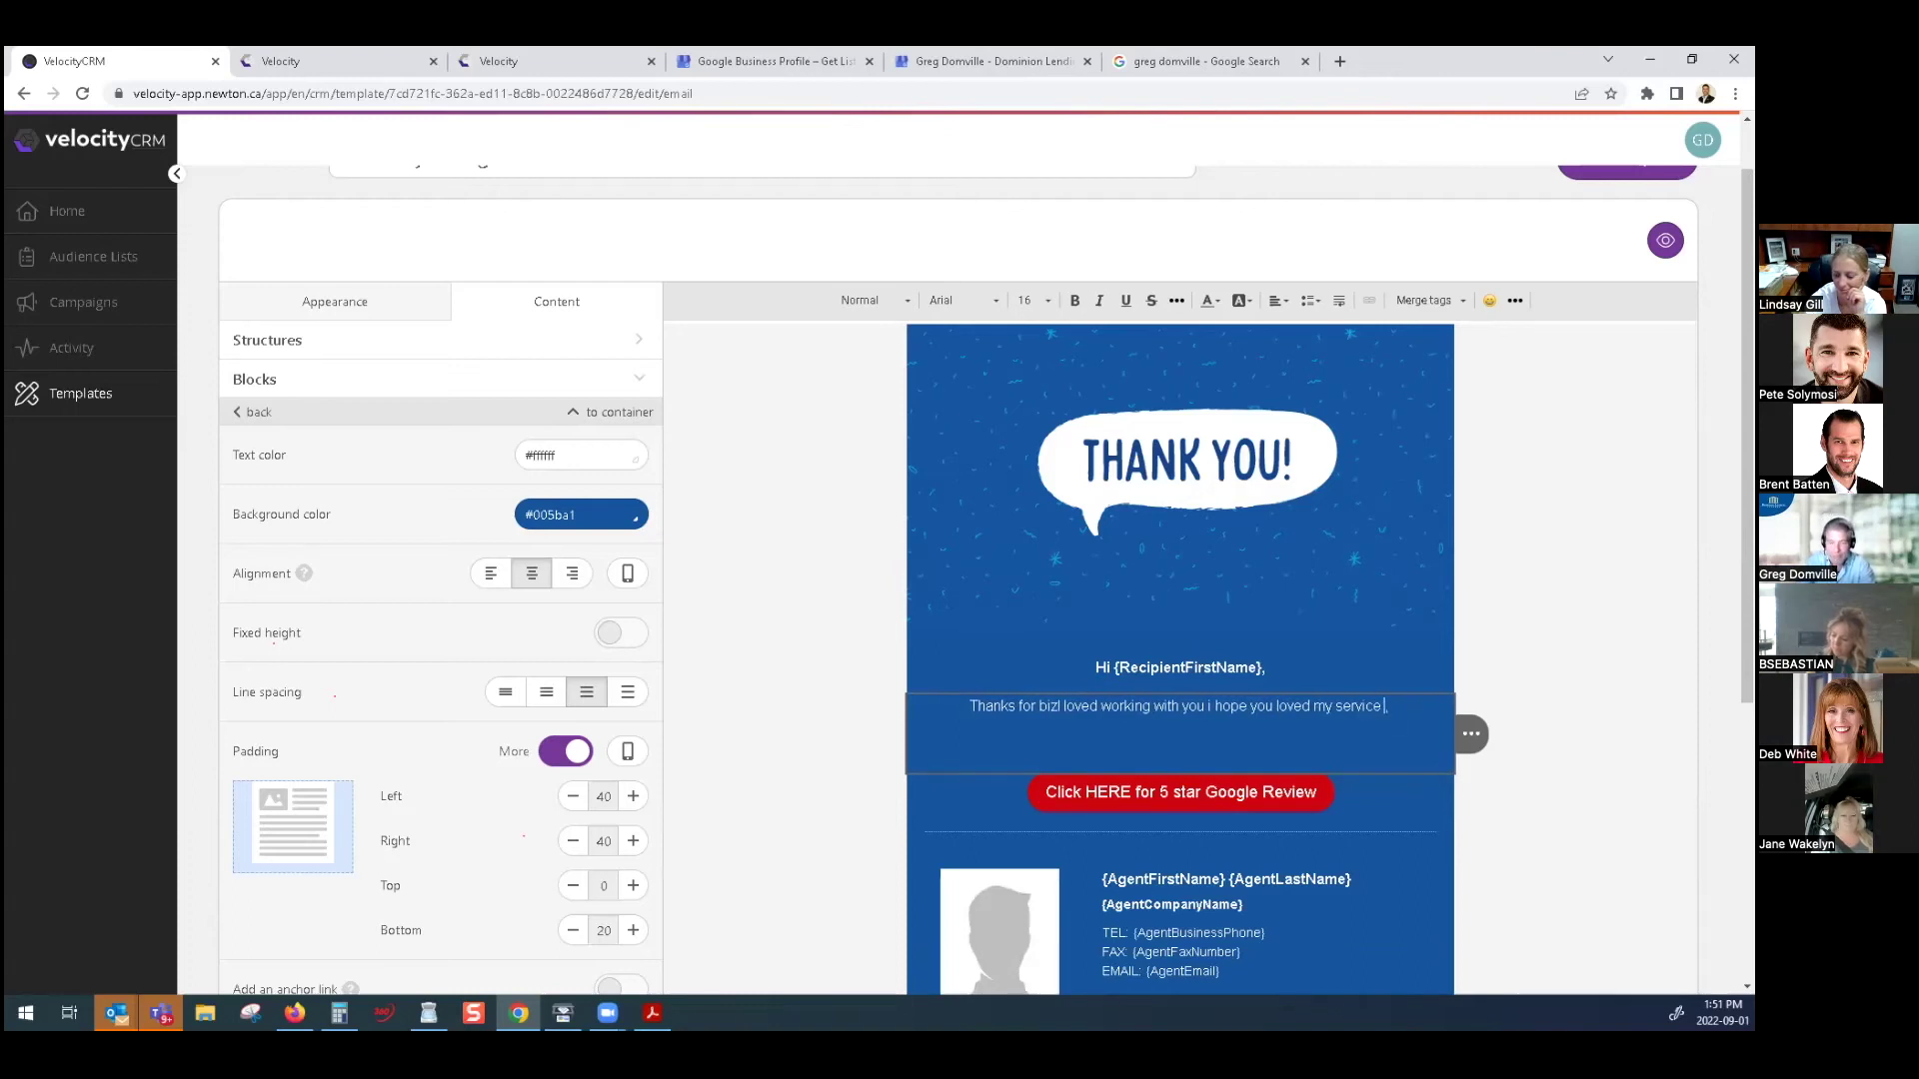
Add the line 'Can i ask a facour?' below the first sentence
double_click(1294, 707)
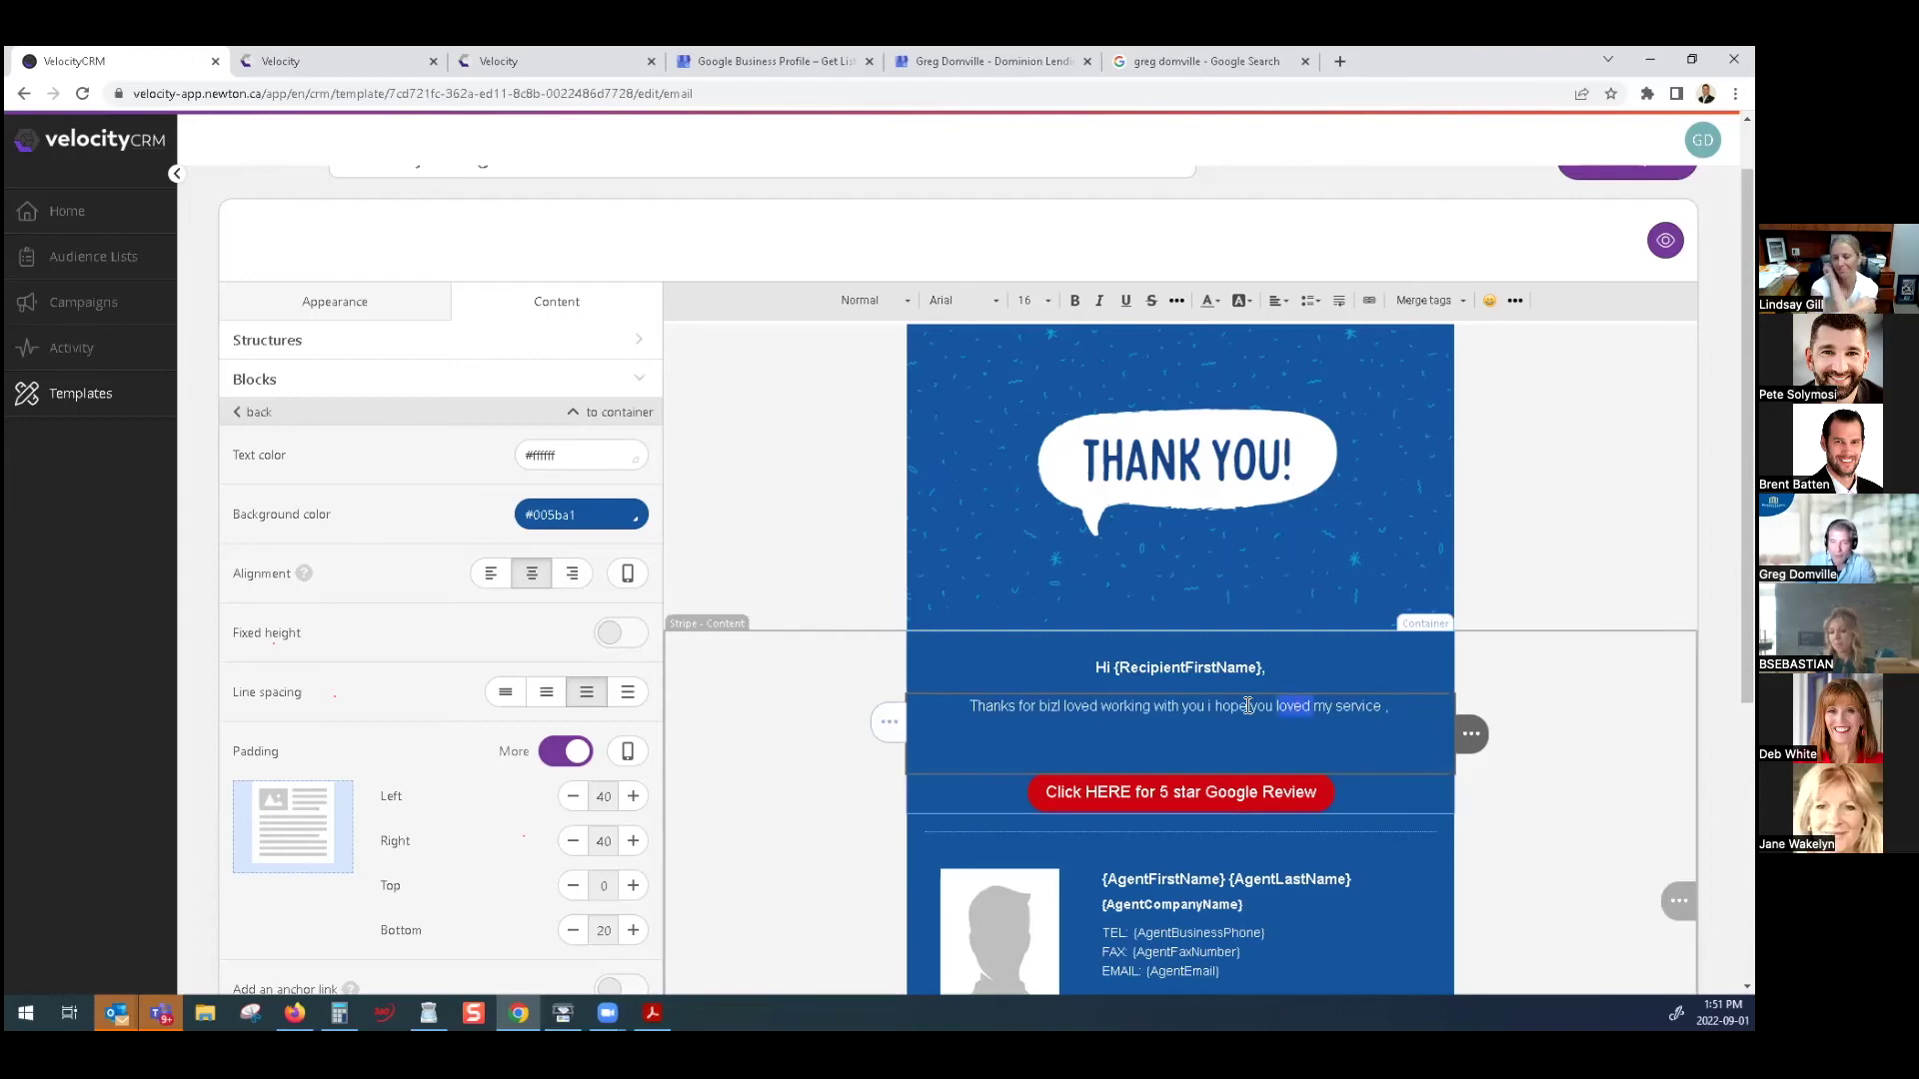
click(1411, 712)
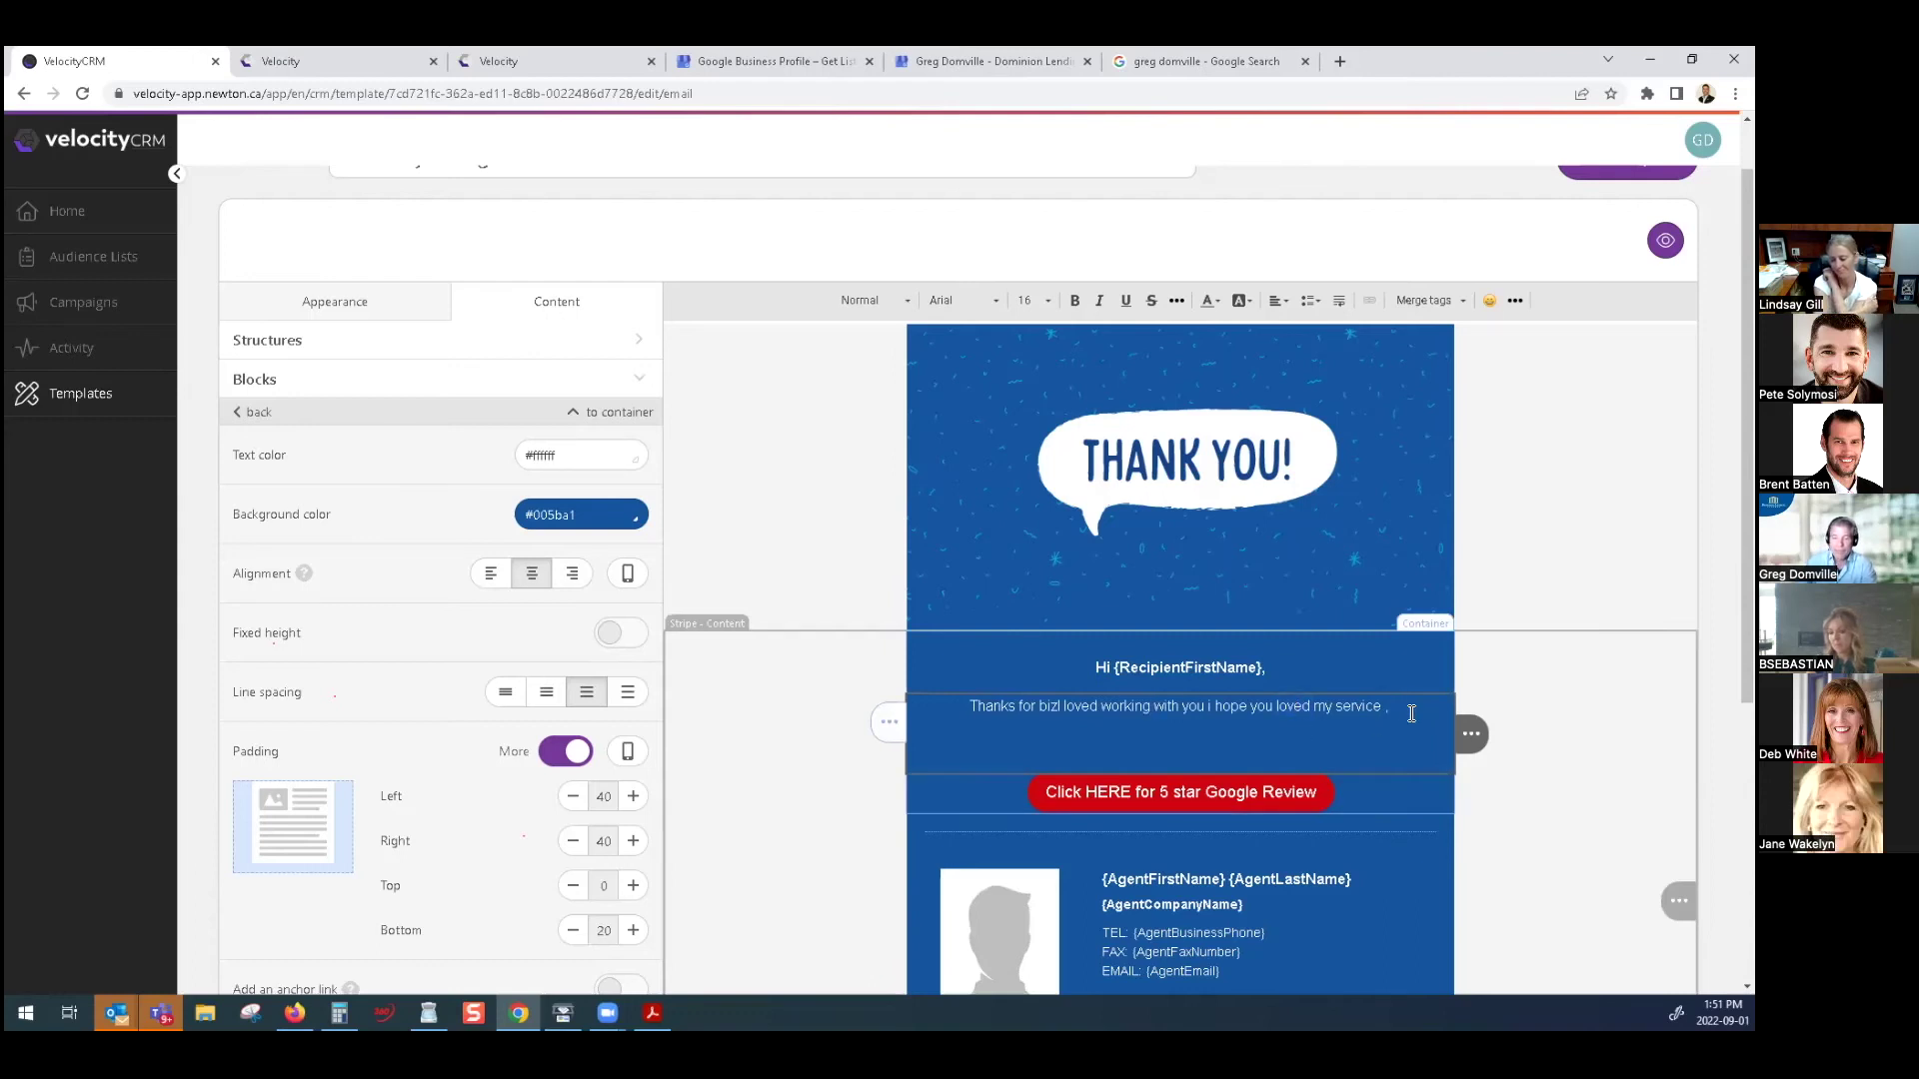
key(Return)
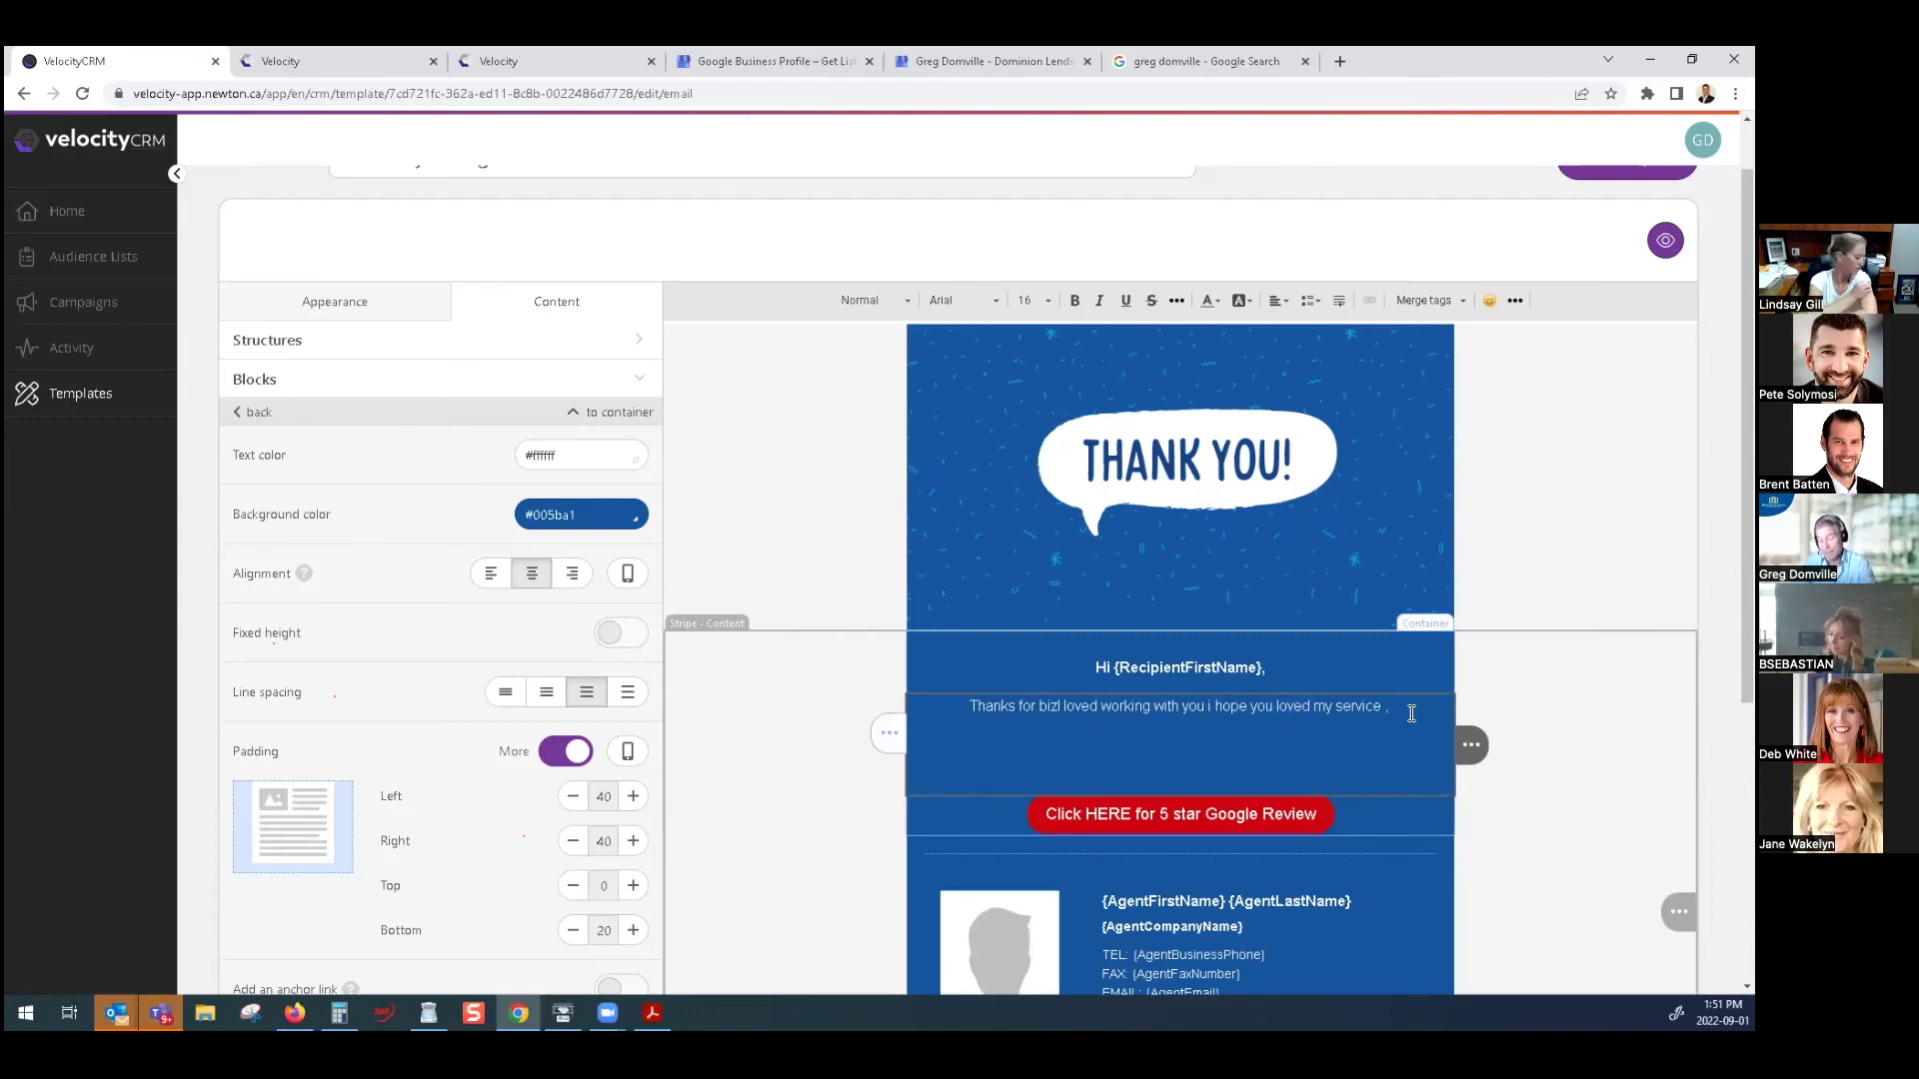
text(Can i ask a)
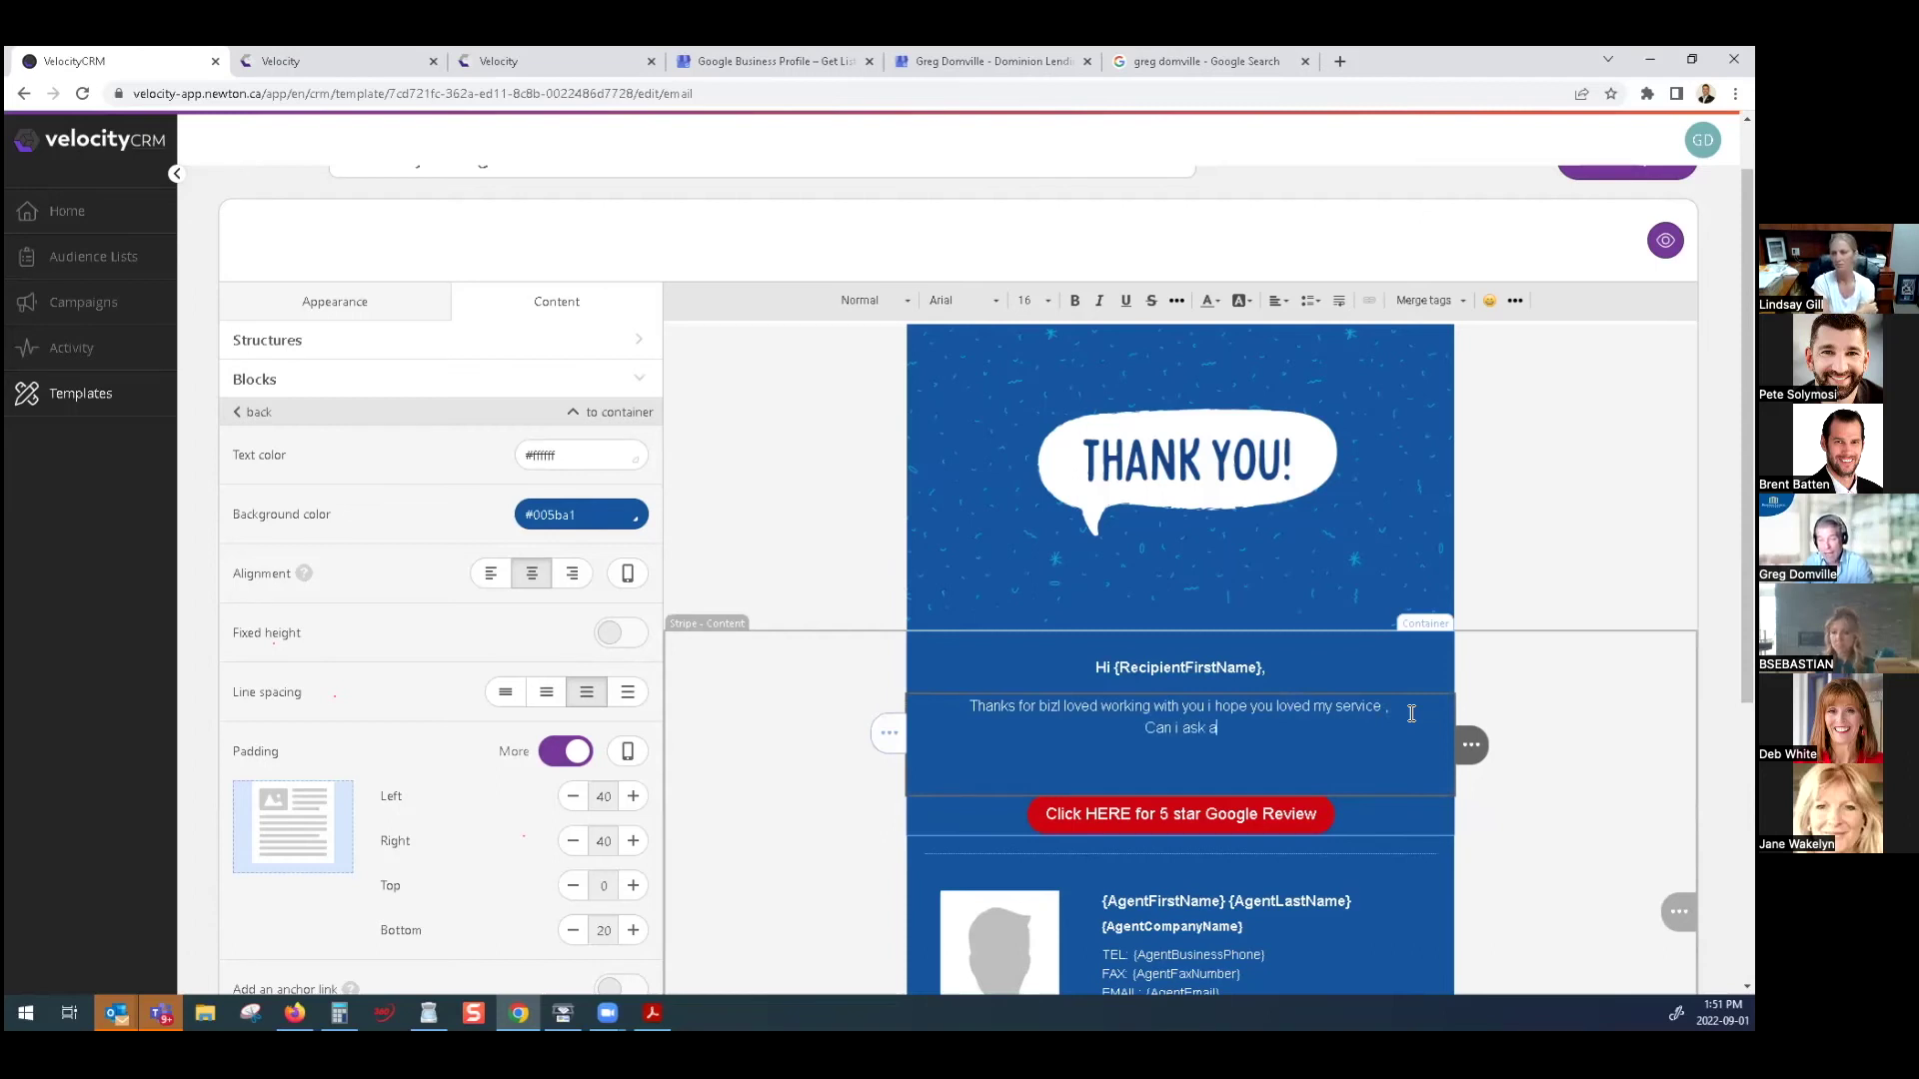
text( facour?)
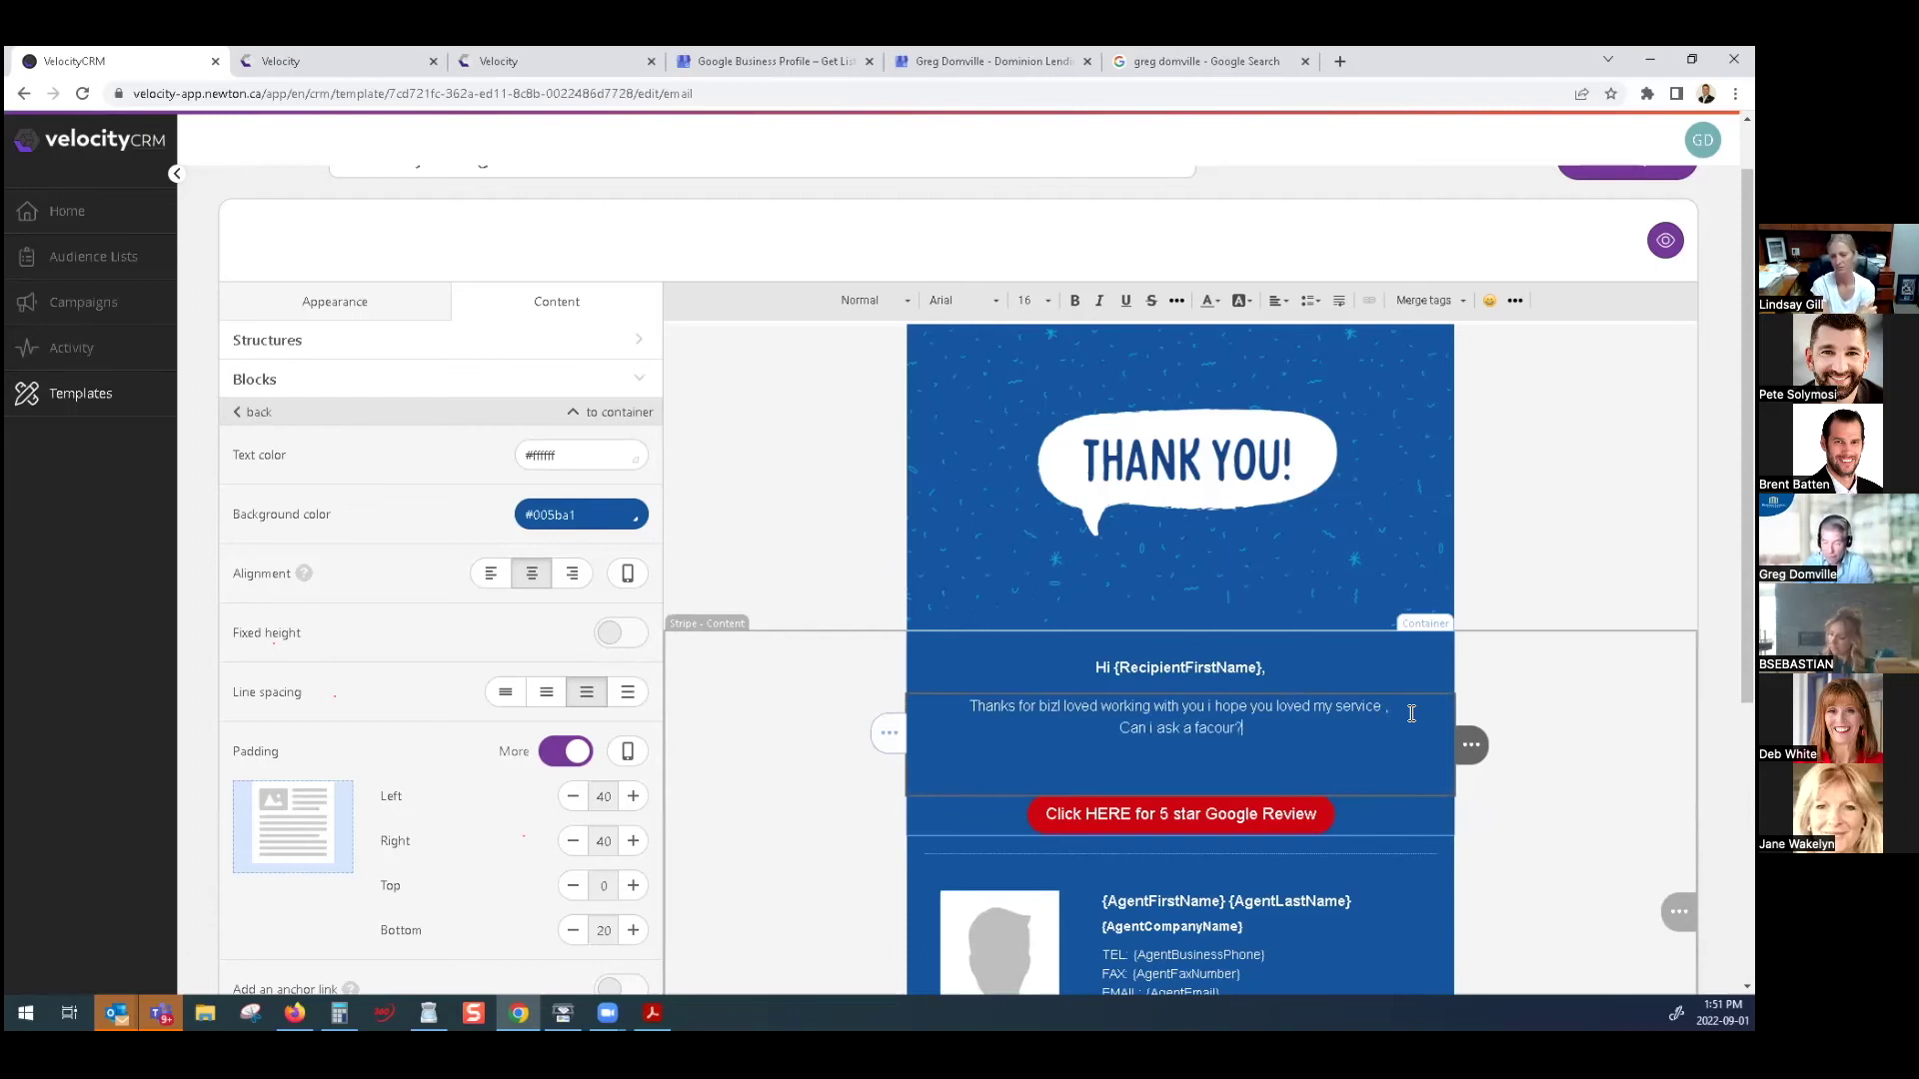
key(Return)
Add the lines 'It only takes seconds' and 'Give me a 5 star review'
text(It only takes sexo)
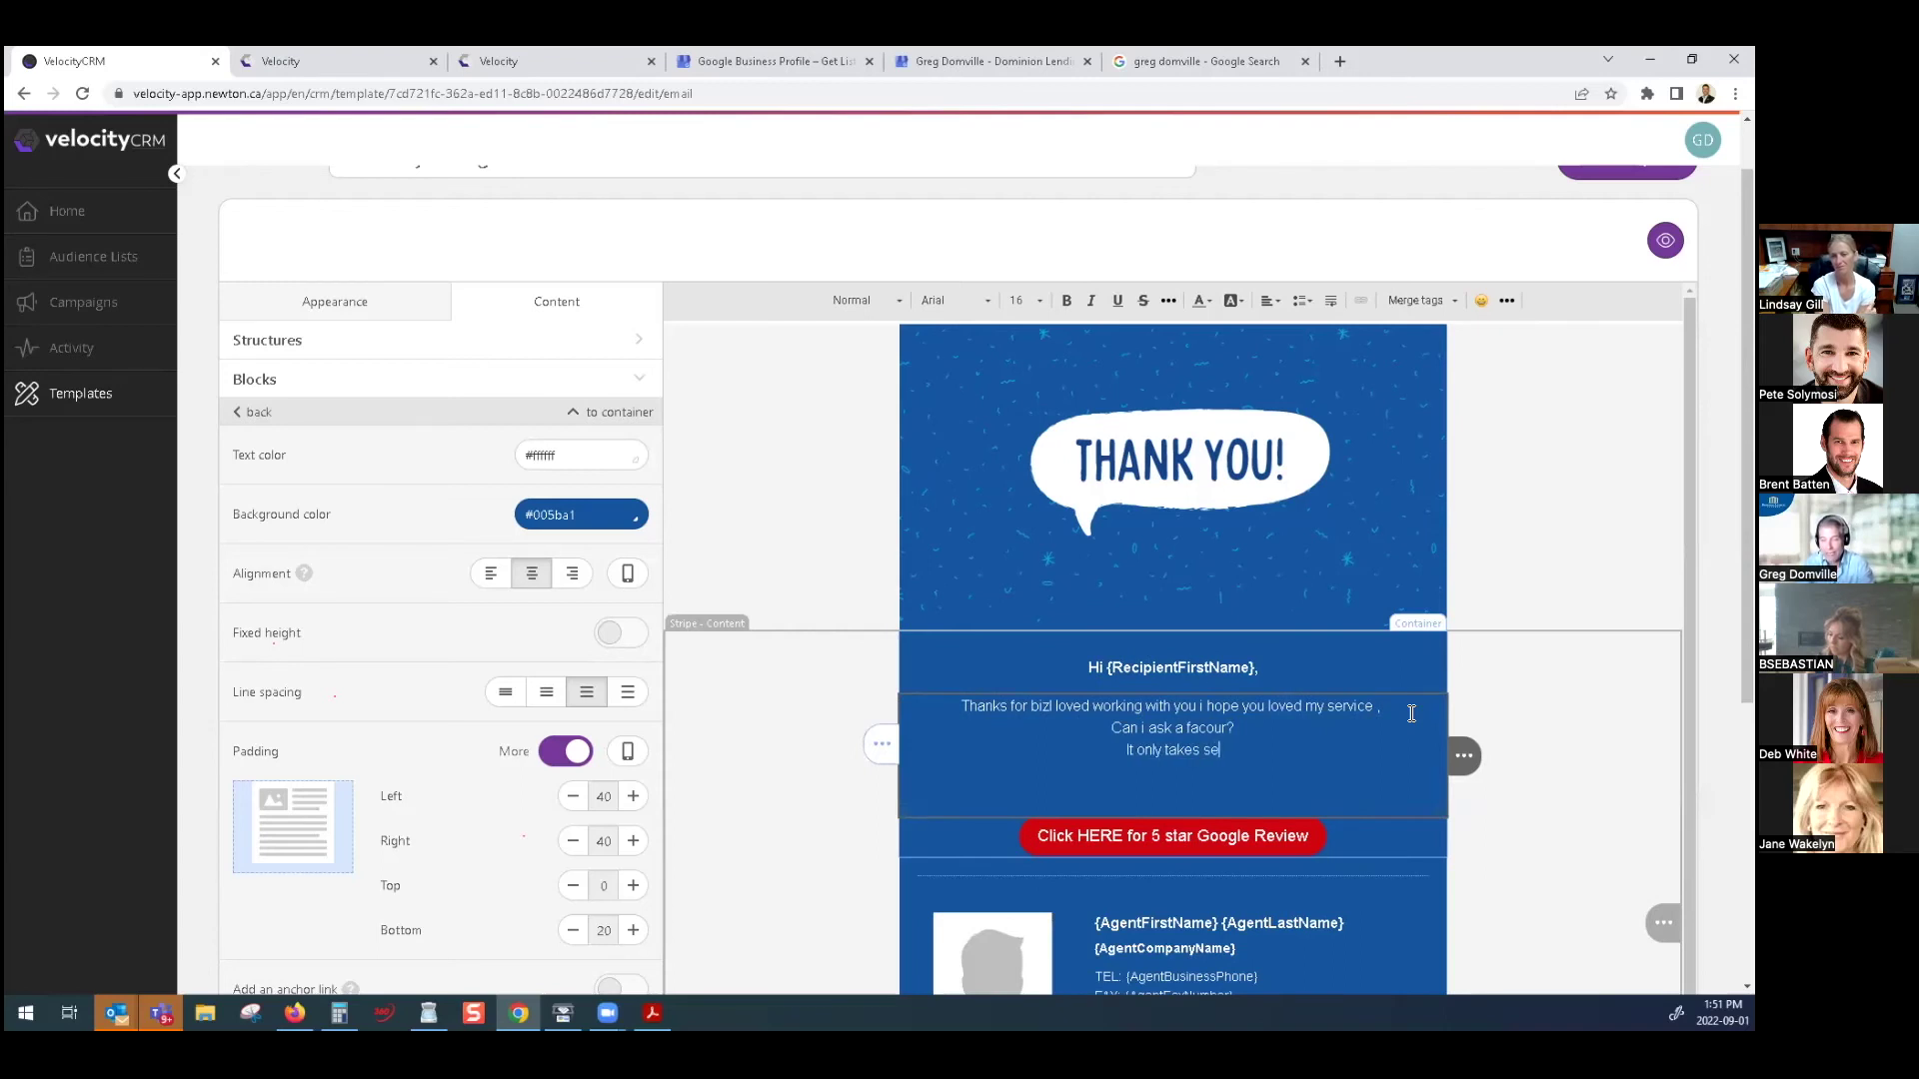
key(BackSpace)
key(BackSpace)
text(conds)
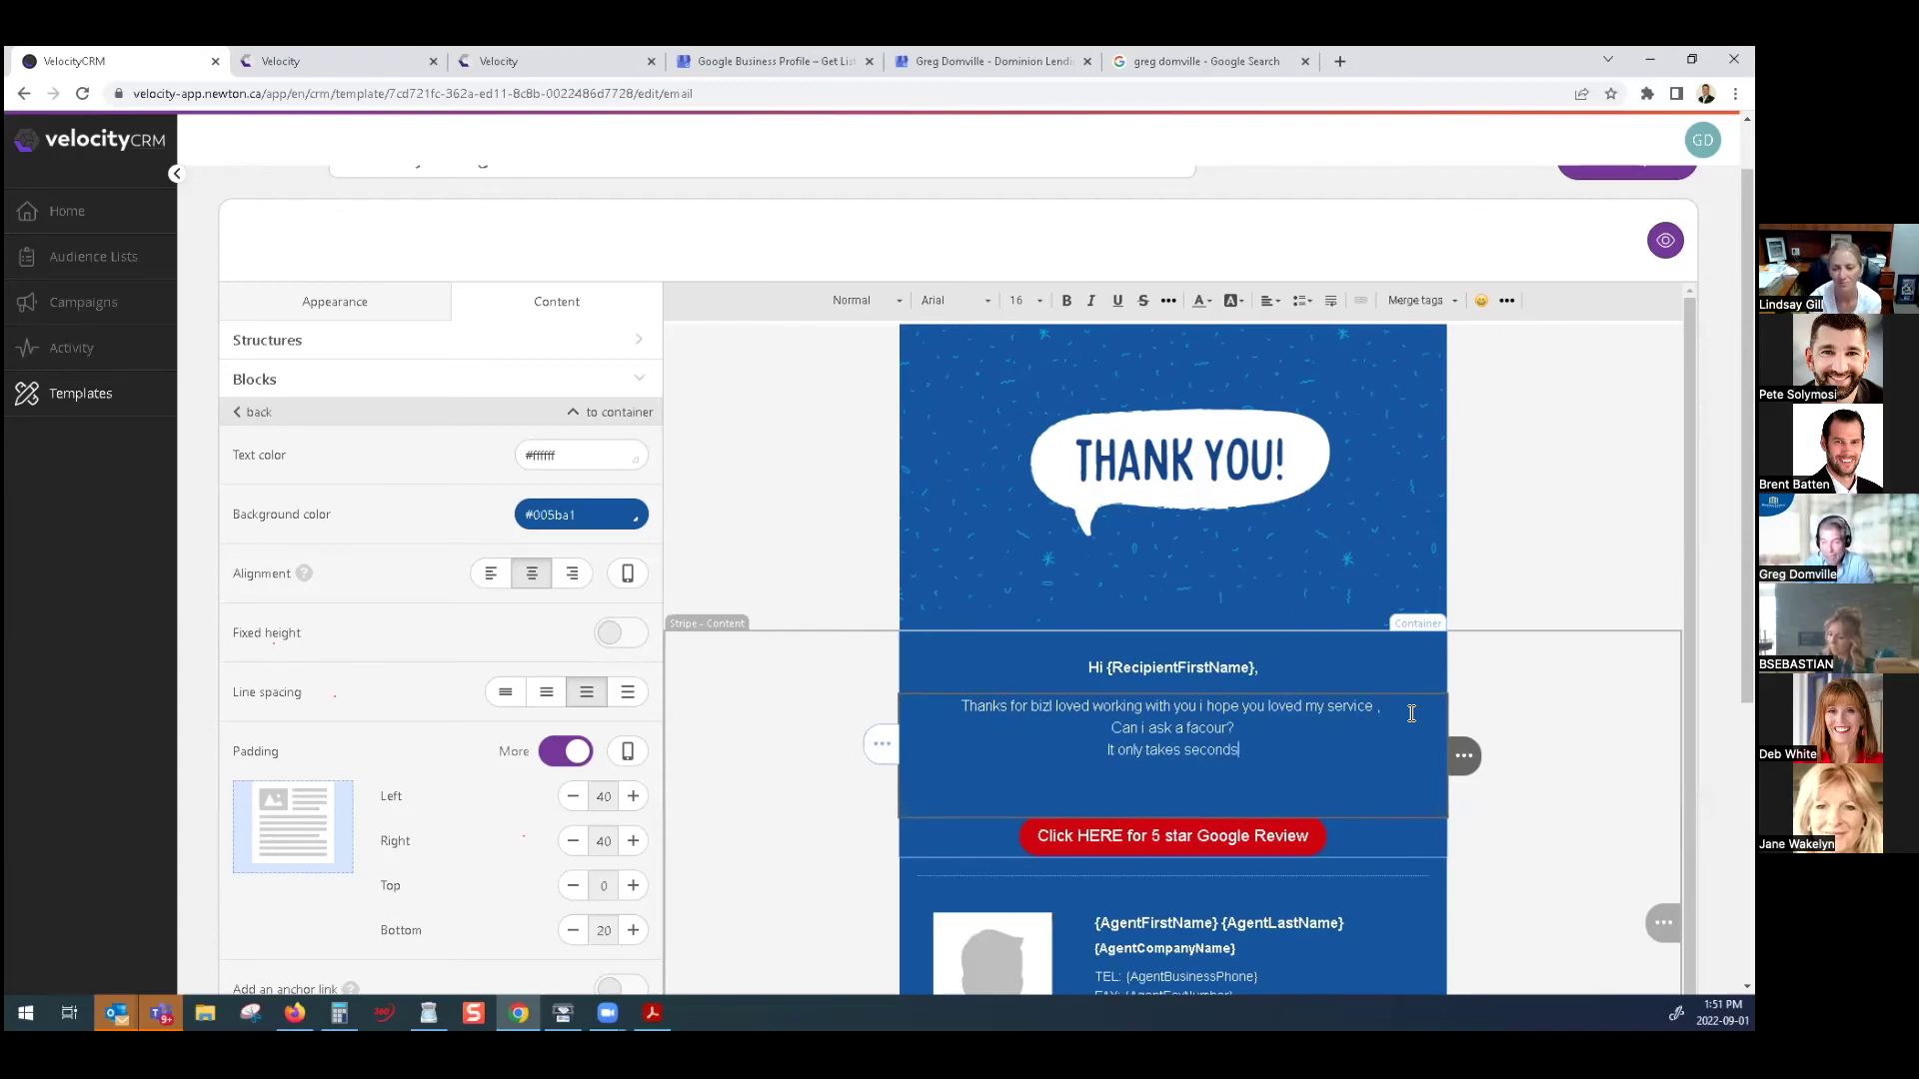
key(Return)
text(Give me a 5 s)
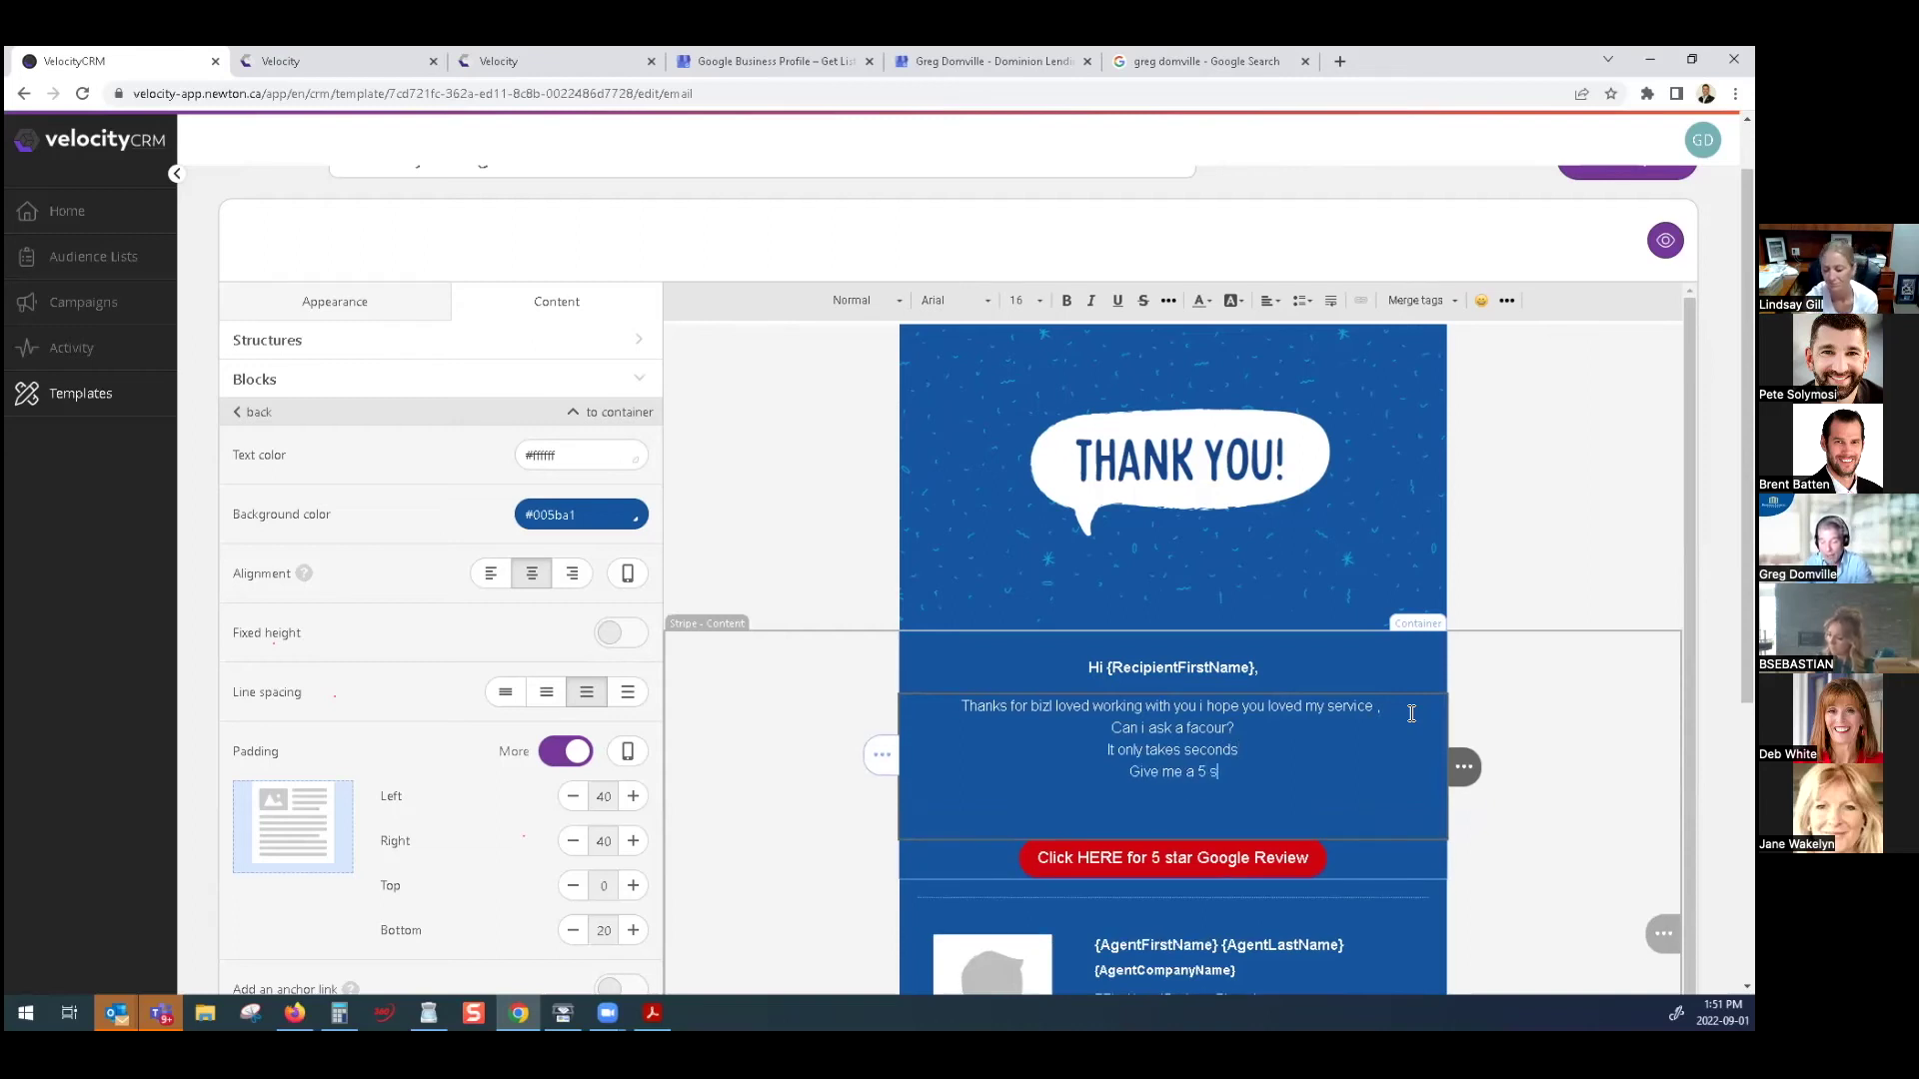
text(tar review)
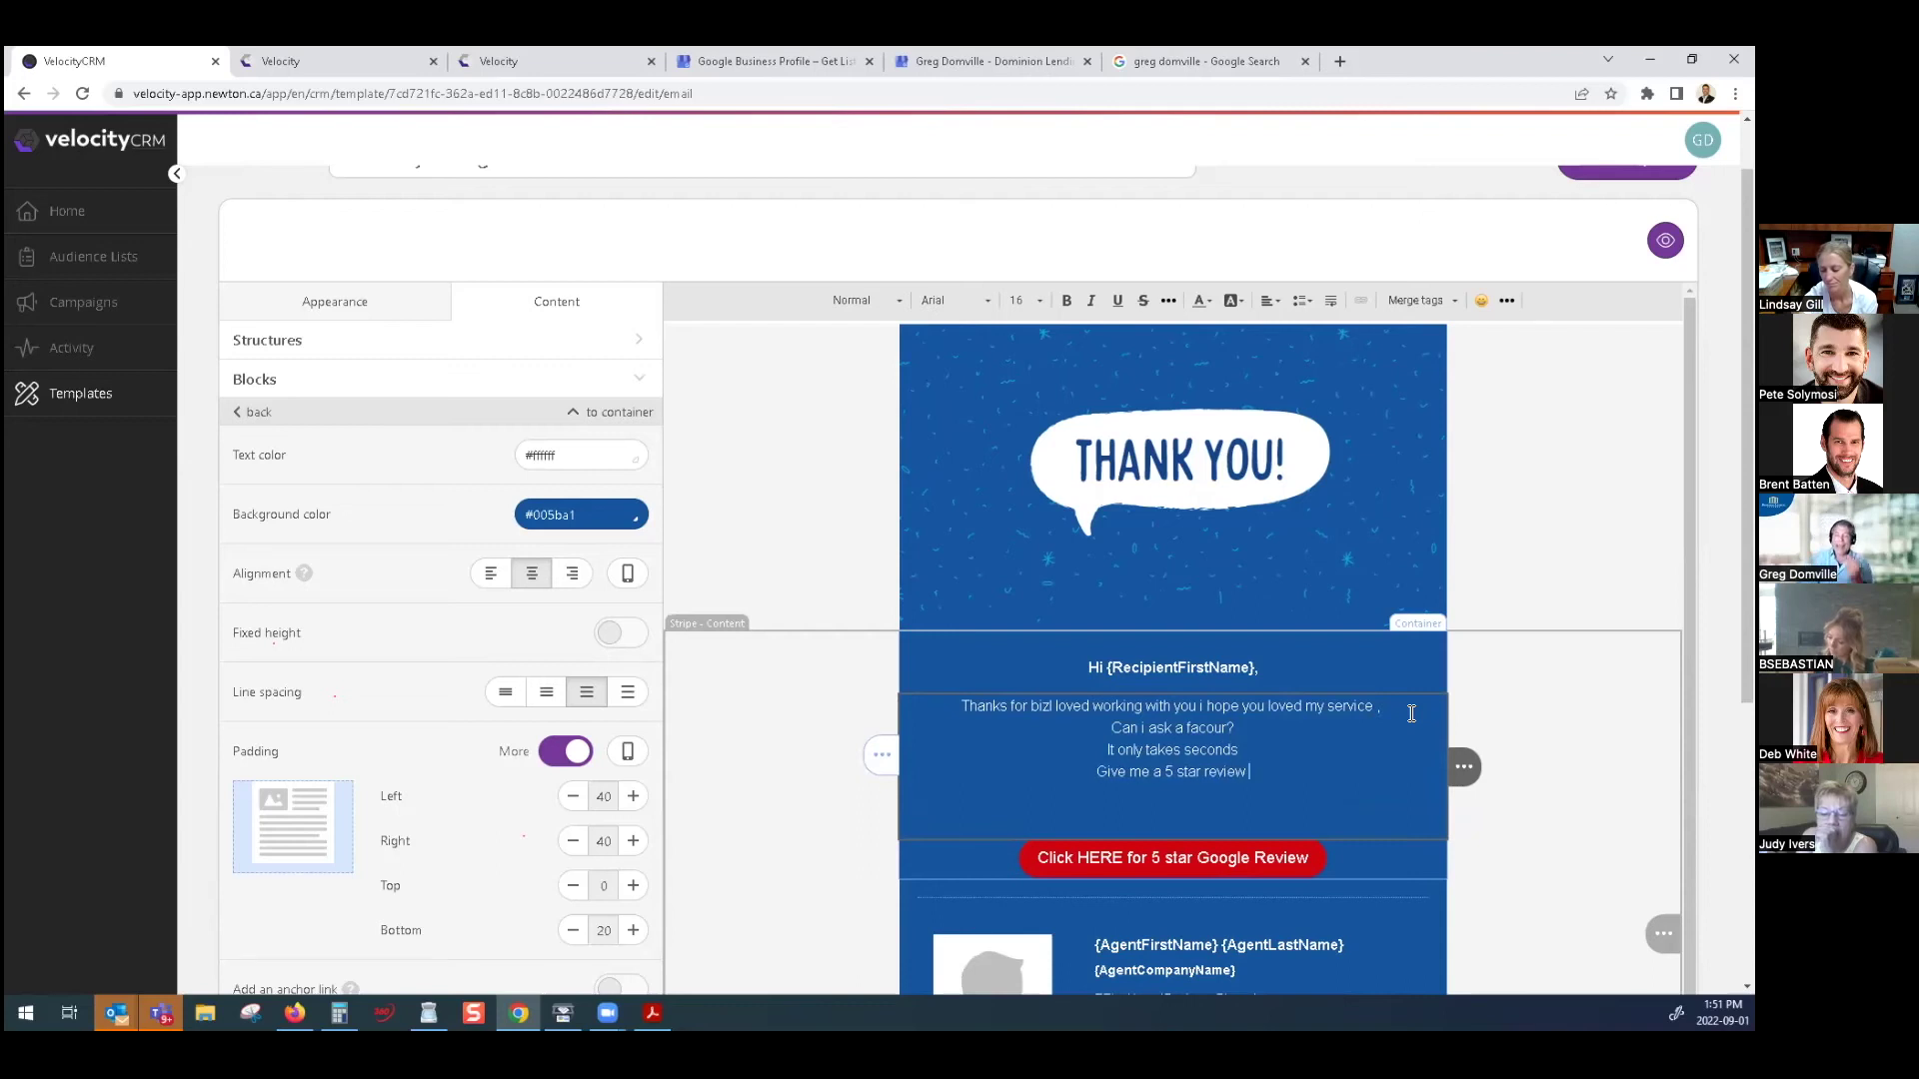
Select each line of the message in turn, from the first sentence to the review request
drag(1108, 728, 1277, 727)
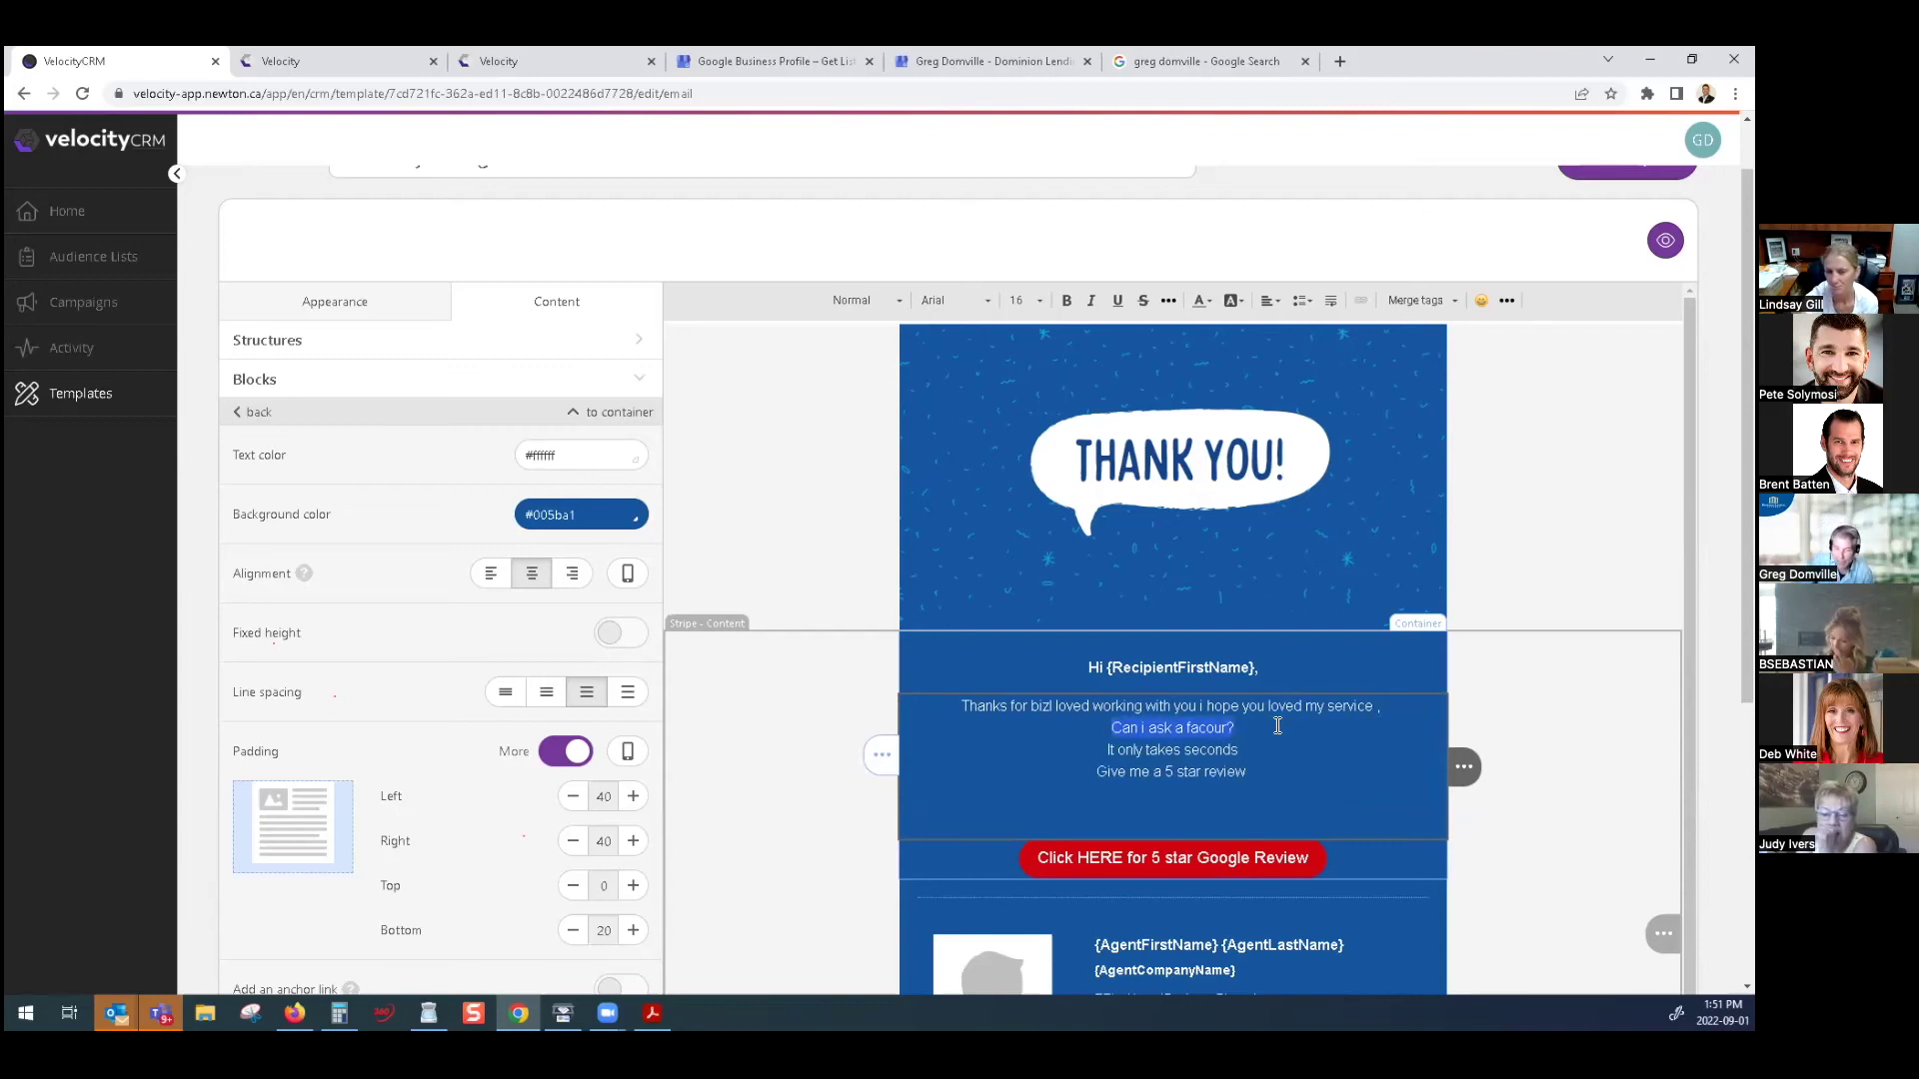
drag(969, 707, 1324, 706)
drag(1111, 729, 1261, 748)
drag(1104, 751, 1244, 751)
drag(1097, 773, 1267, 783)
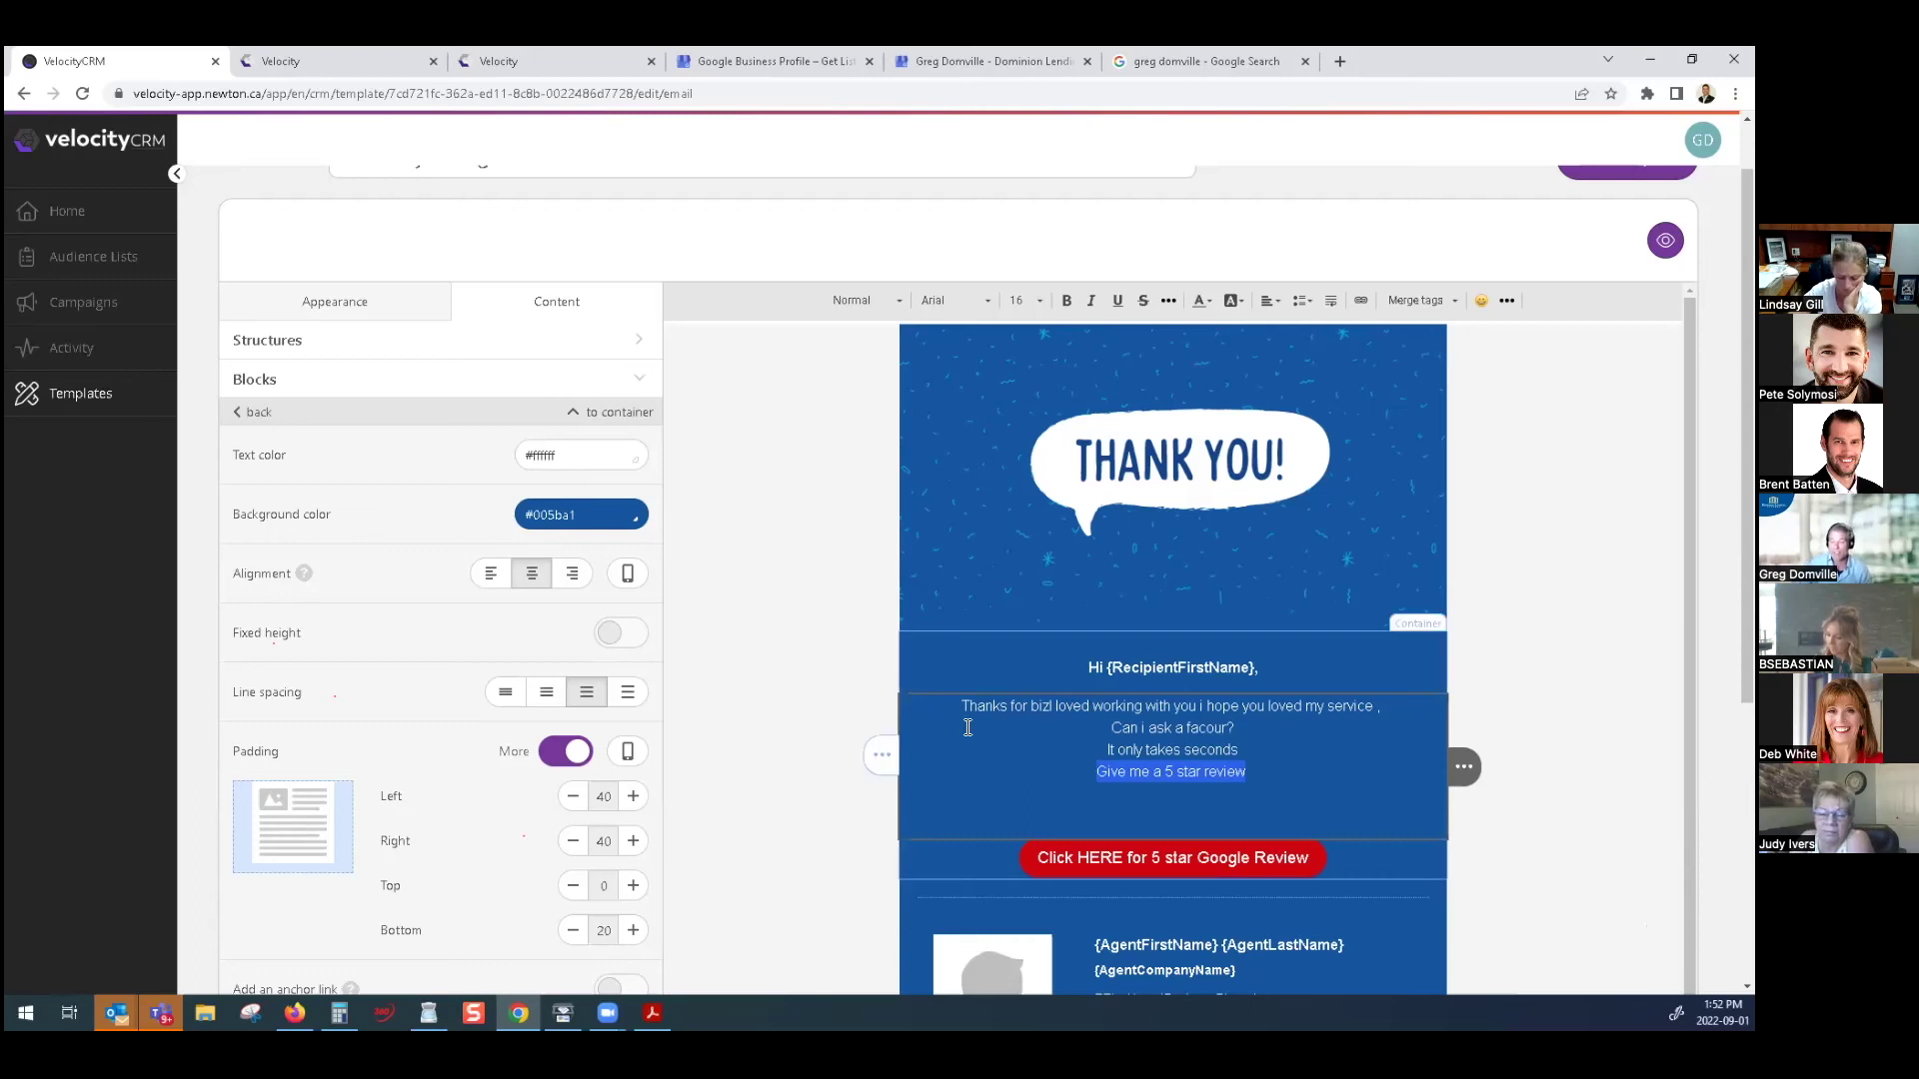
Add a final line 'click below' under the review request
scroll(968, 728, down, 1)
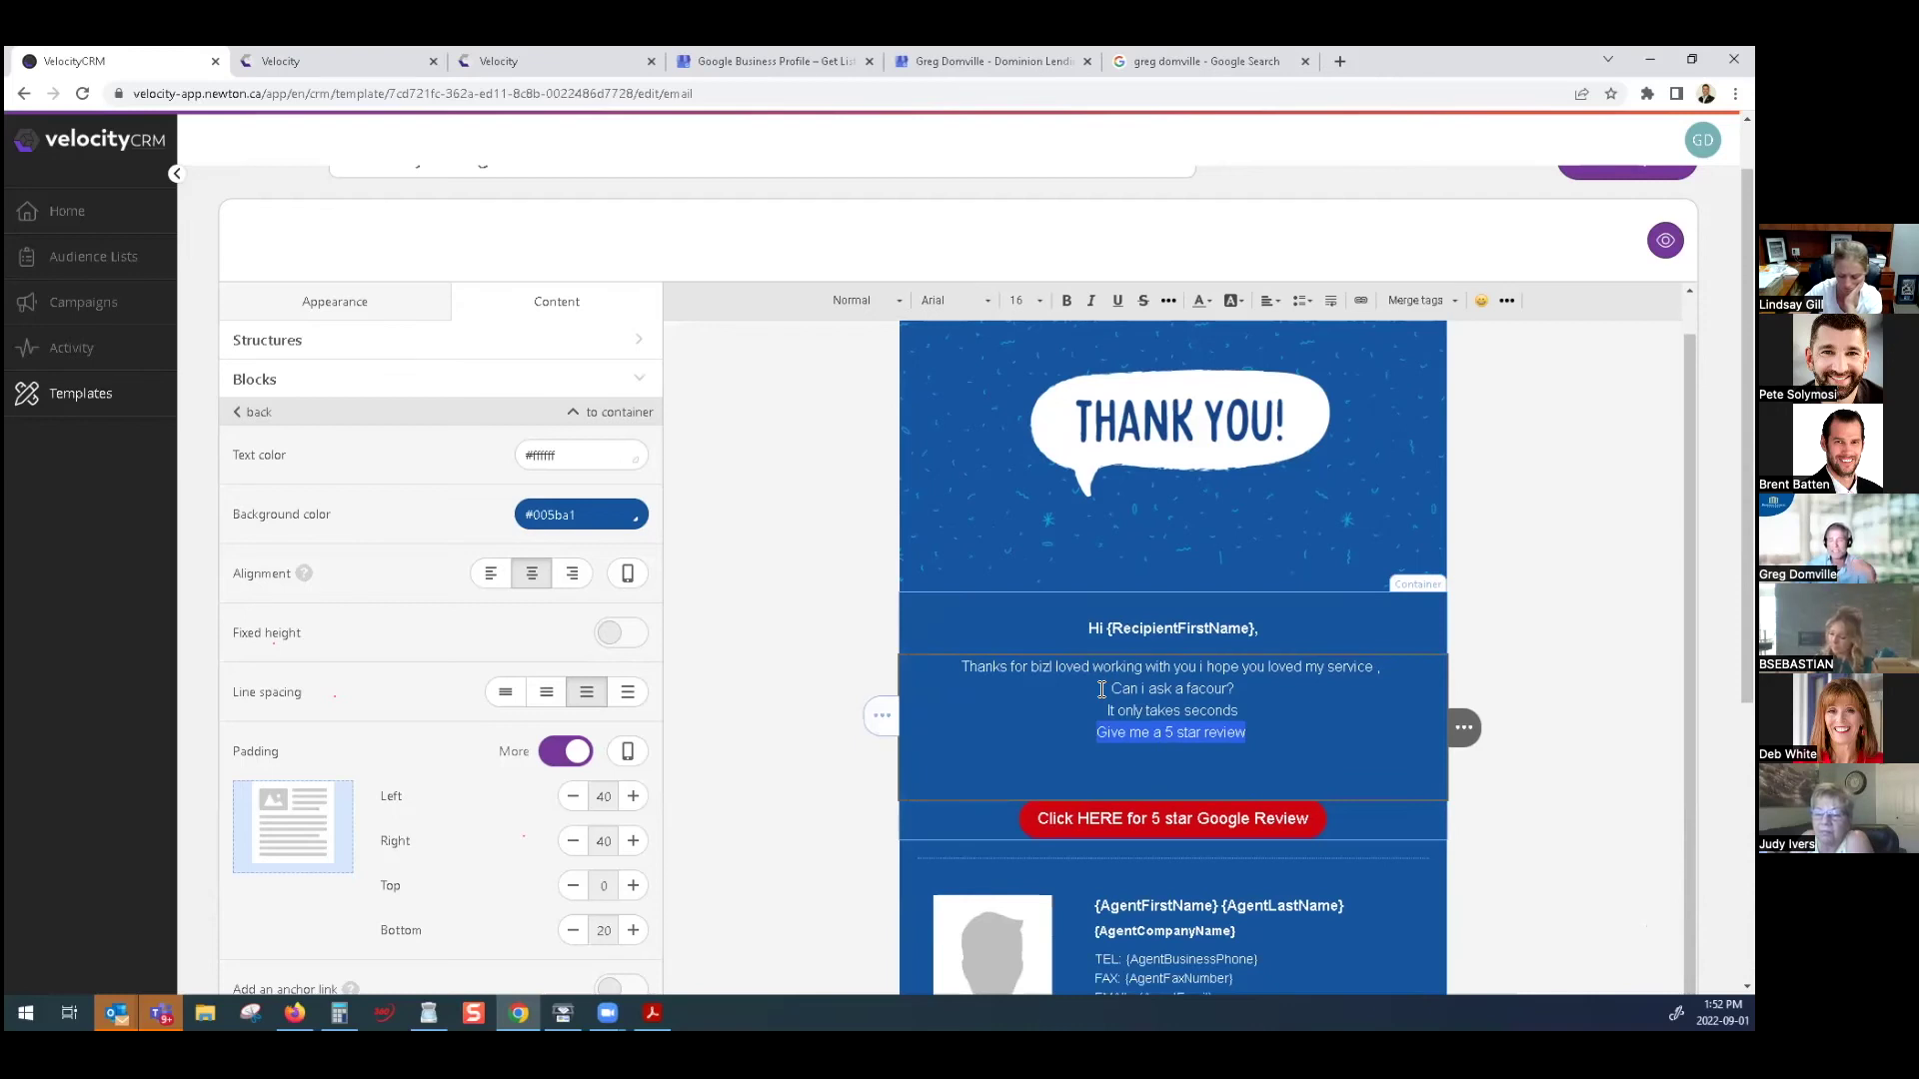
click(1279, 733)
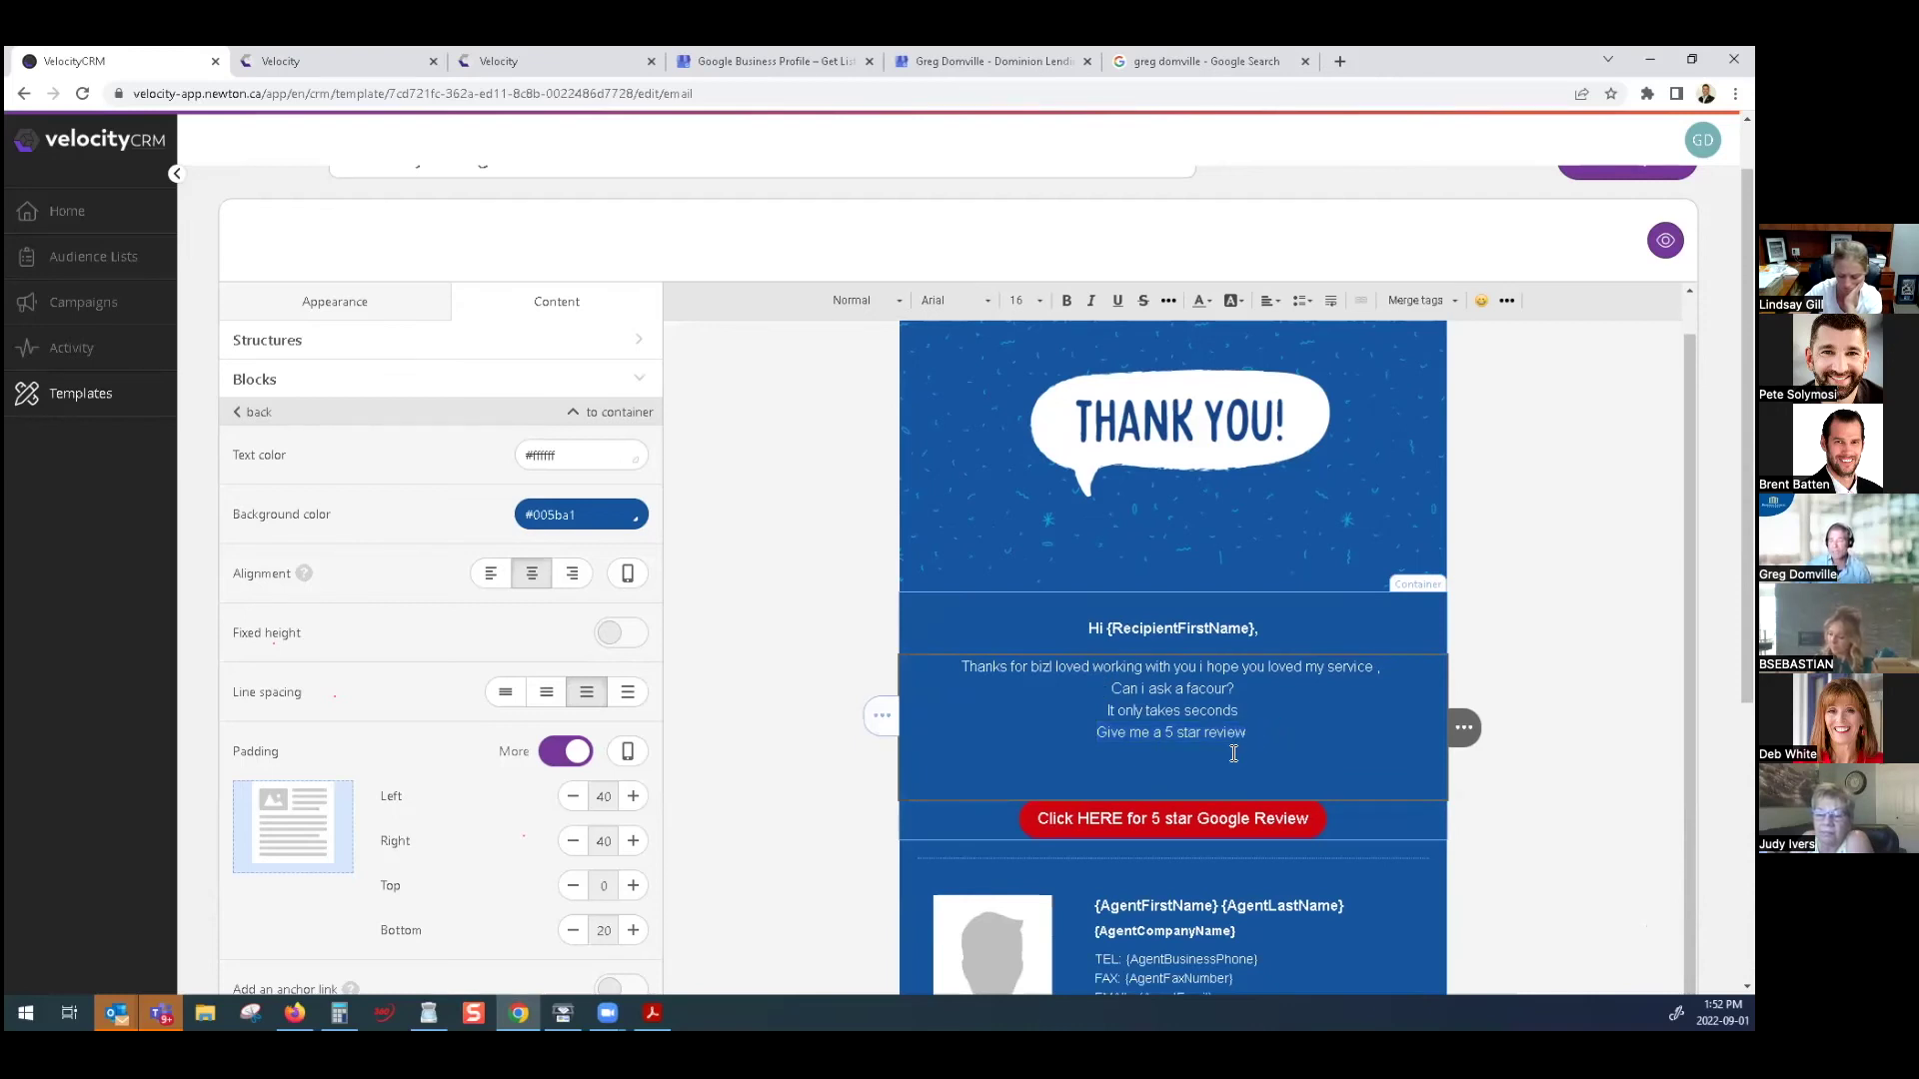
key(Return)
text(click bel,ow)
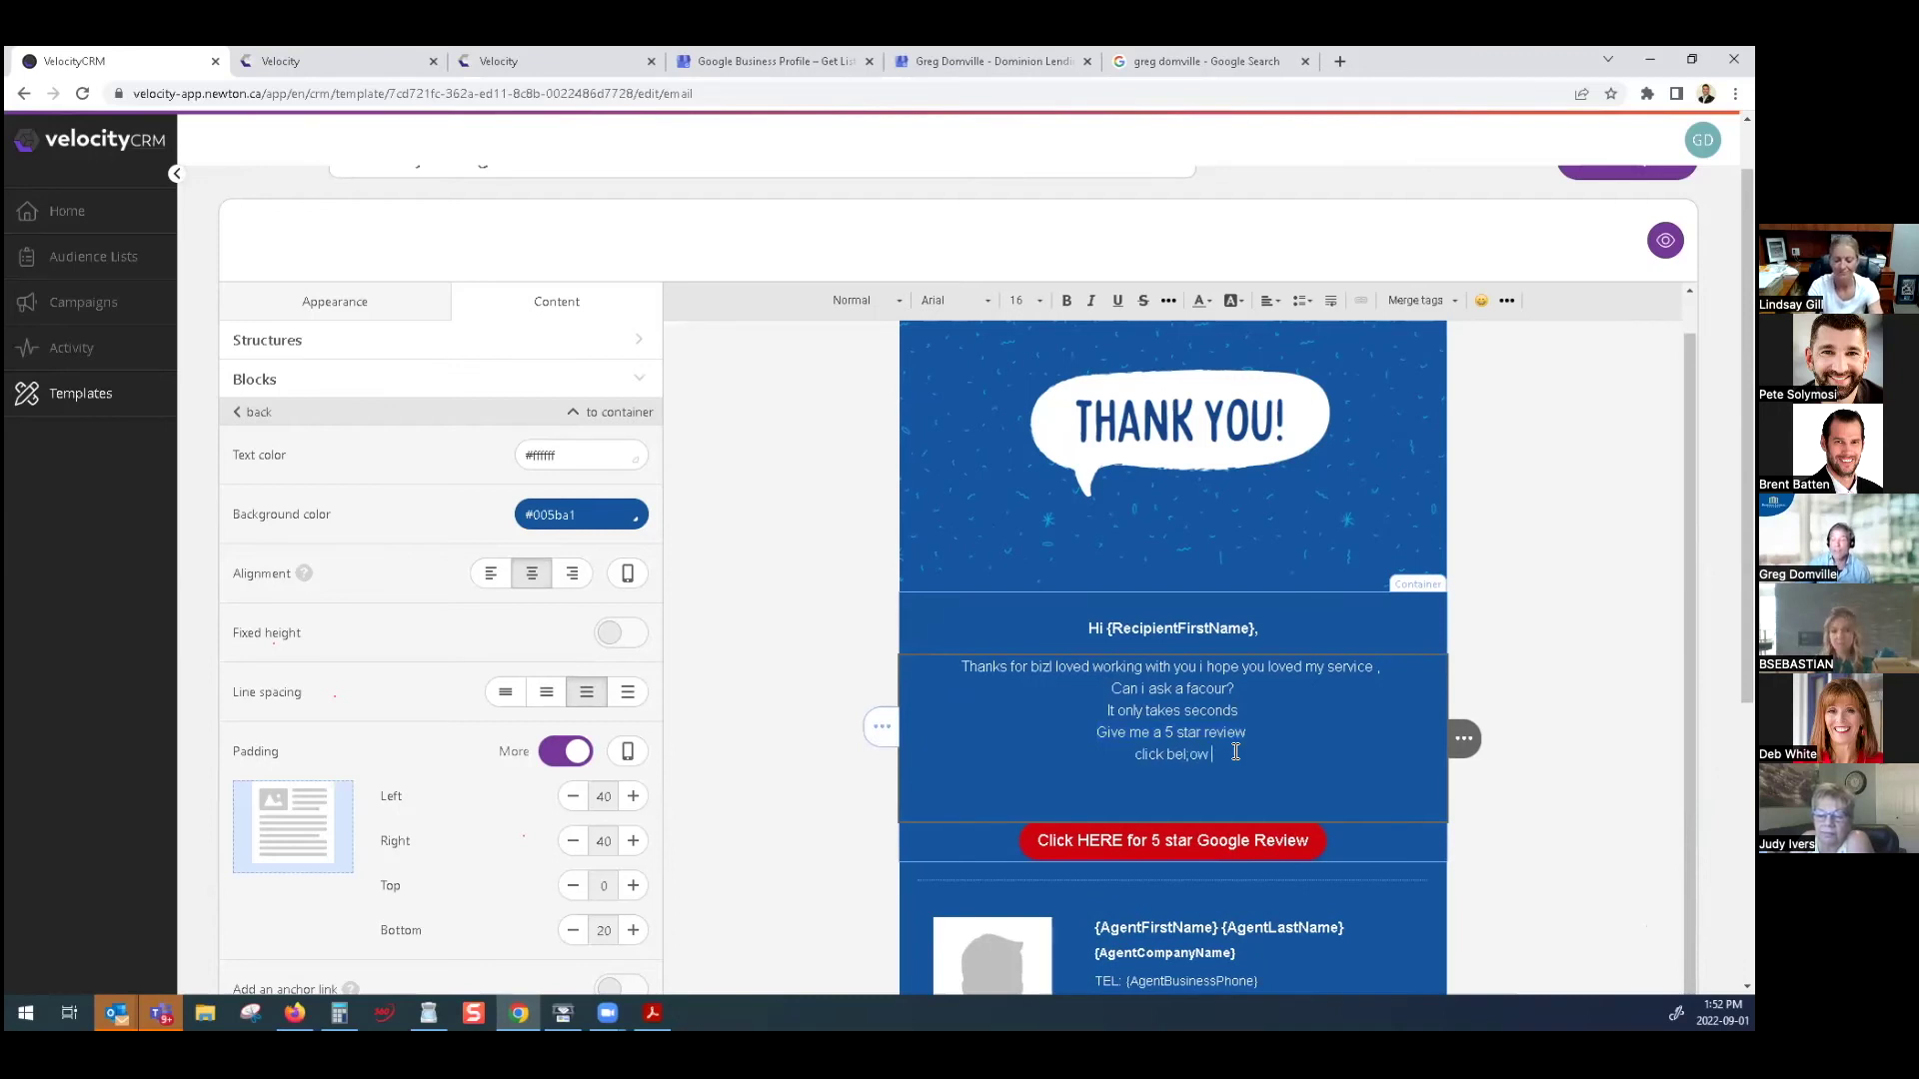
scroll(1229, 756, down, 3)
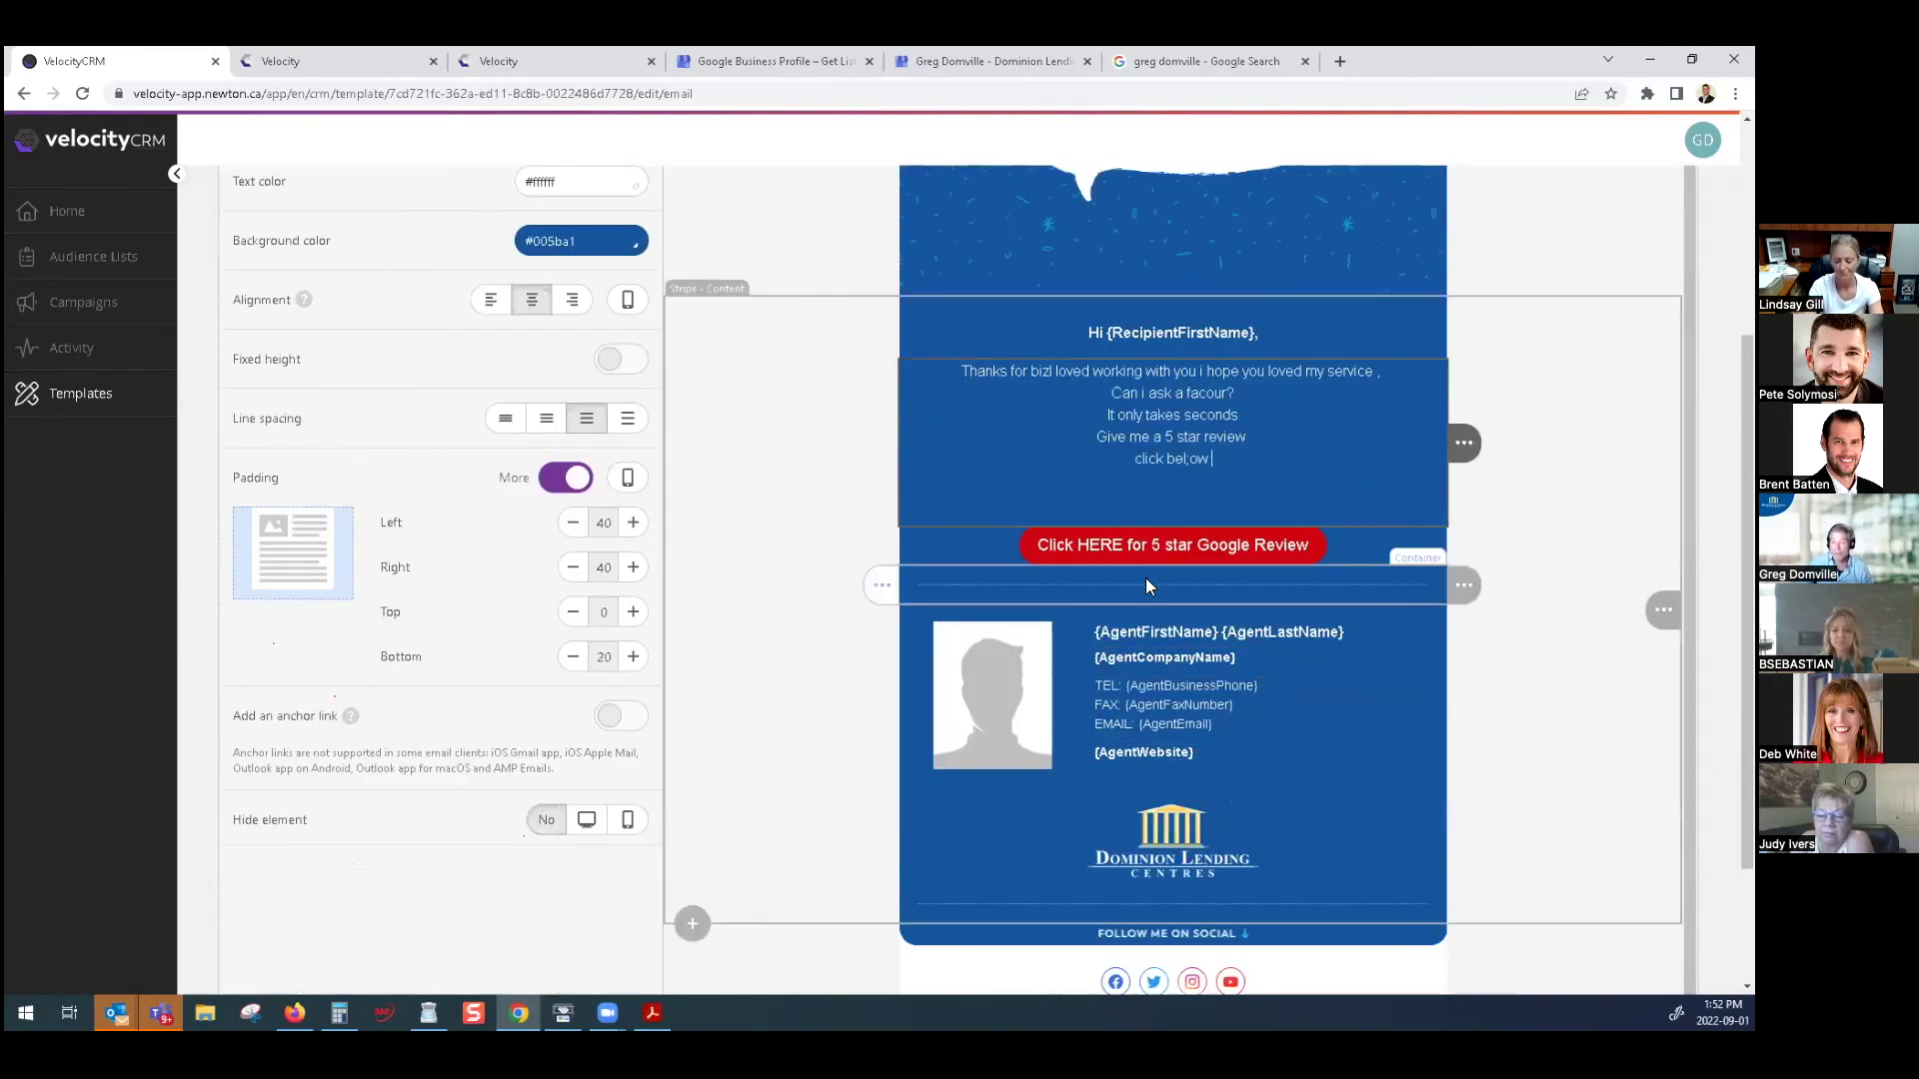
scroll(1228, 679, down, 2)
scroll(1429, 719, up, 4)
Switch the Content panel back to the Blocks palette of content tiles
scroll(1440, 692, up, 3)
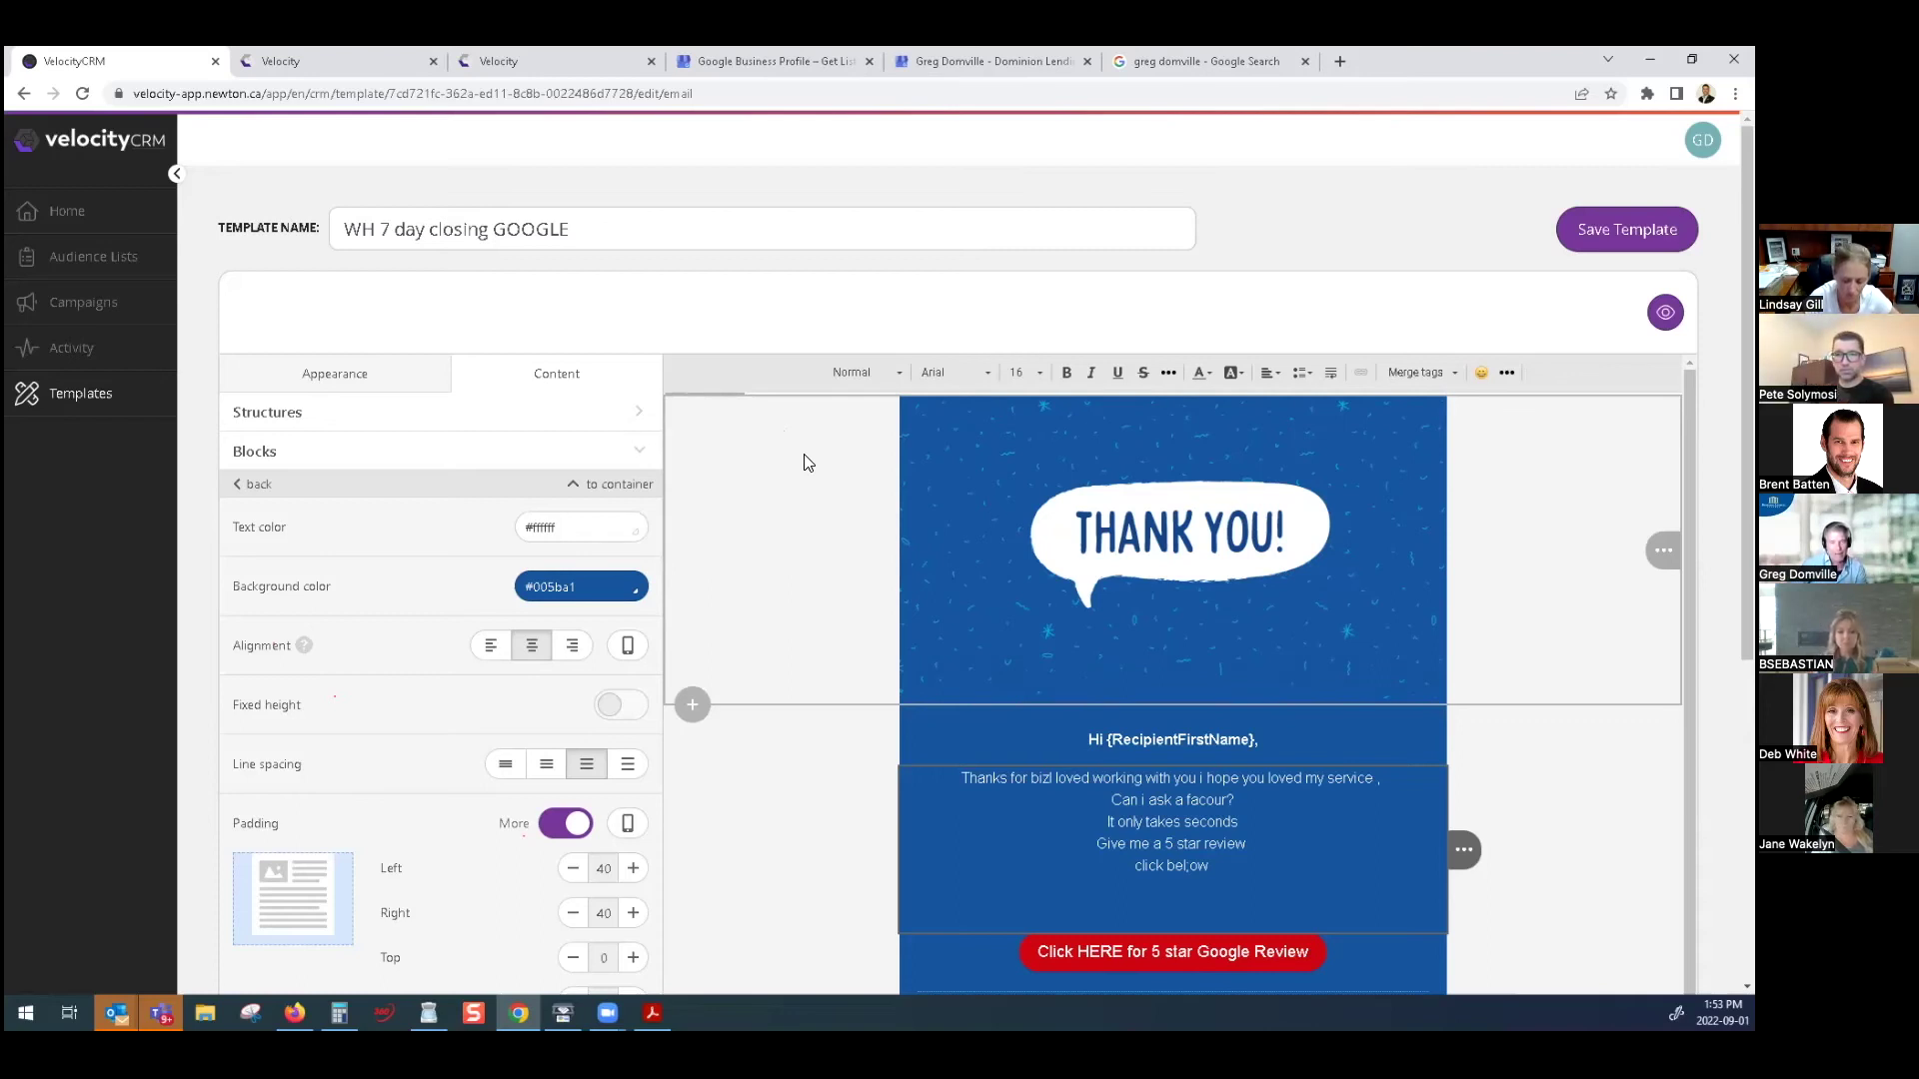
scroll(809, 463, down, 1)
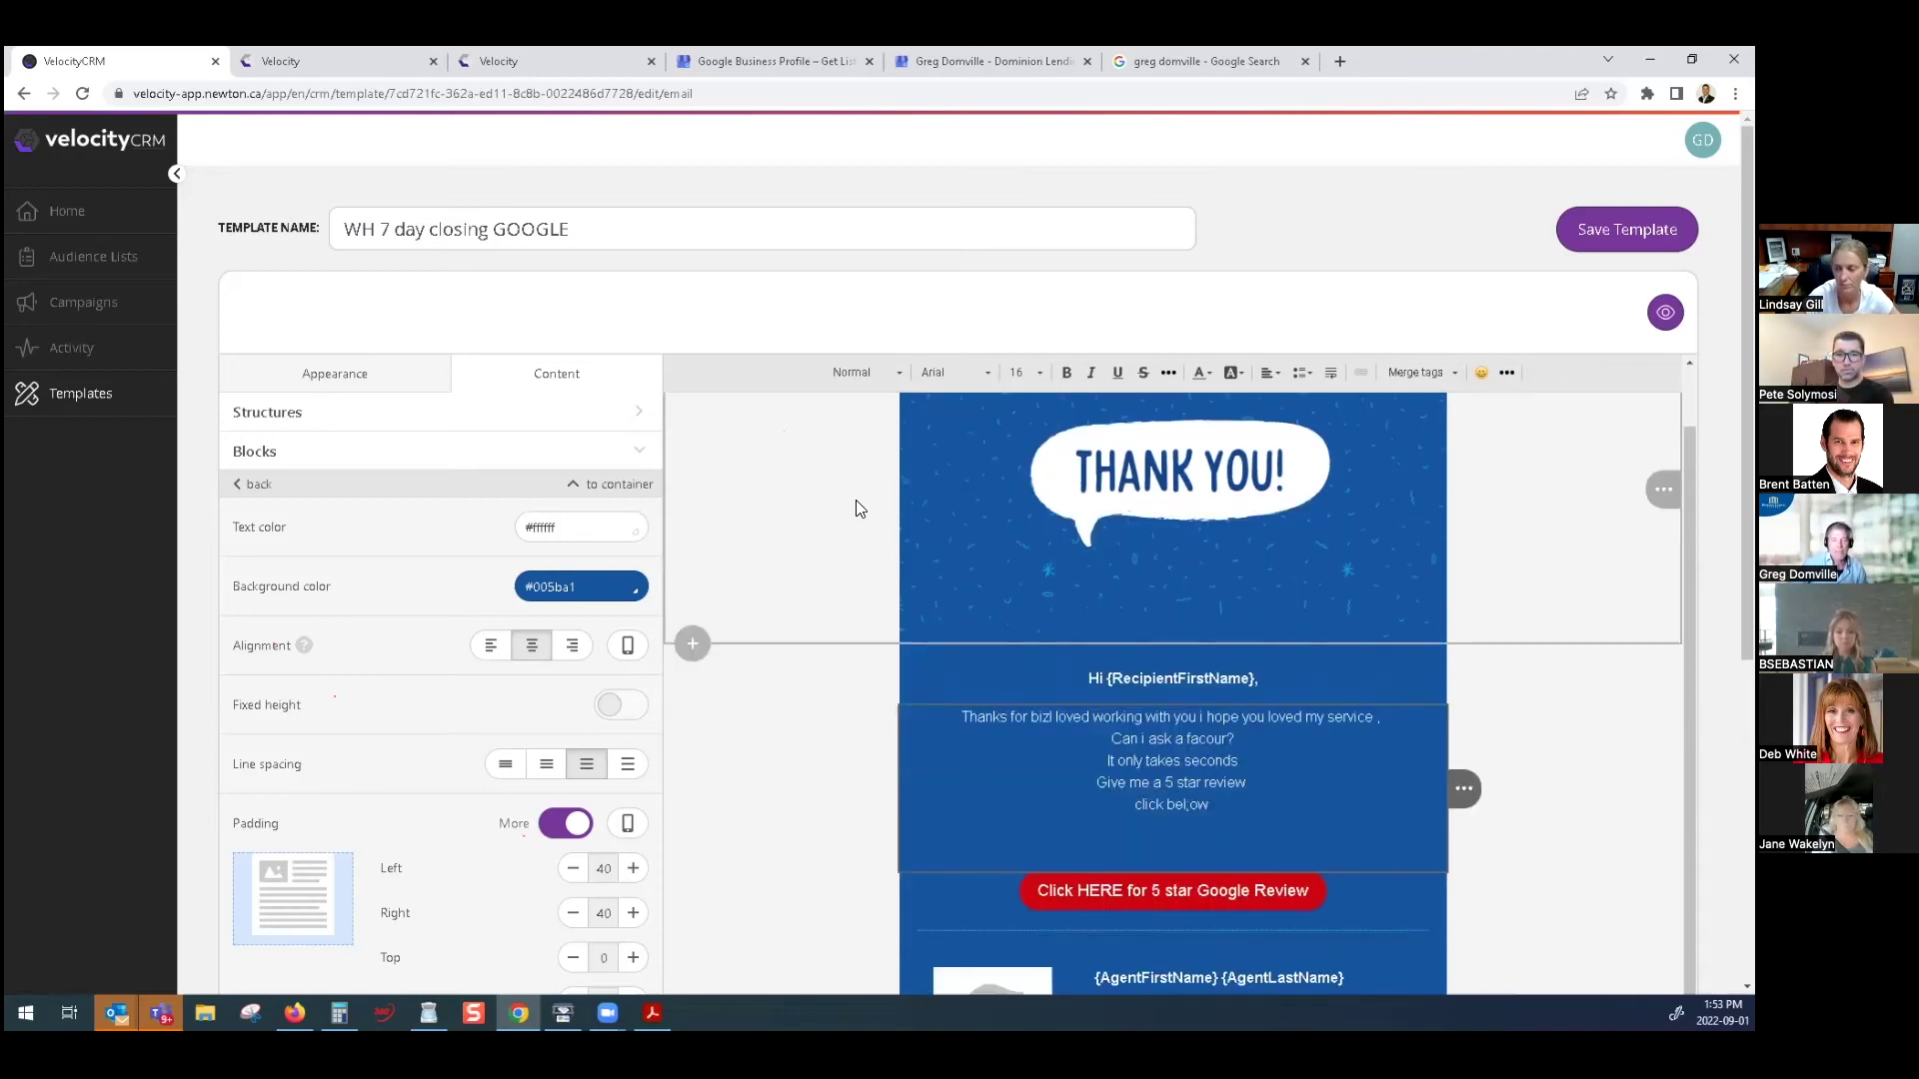
click(644, 452)
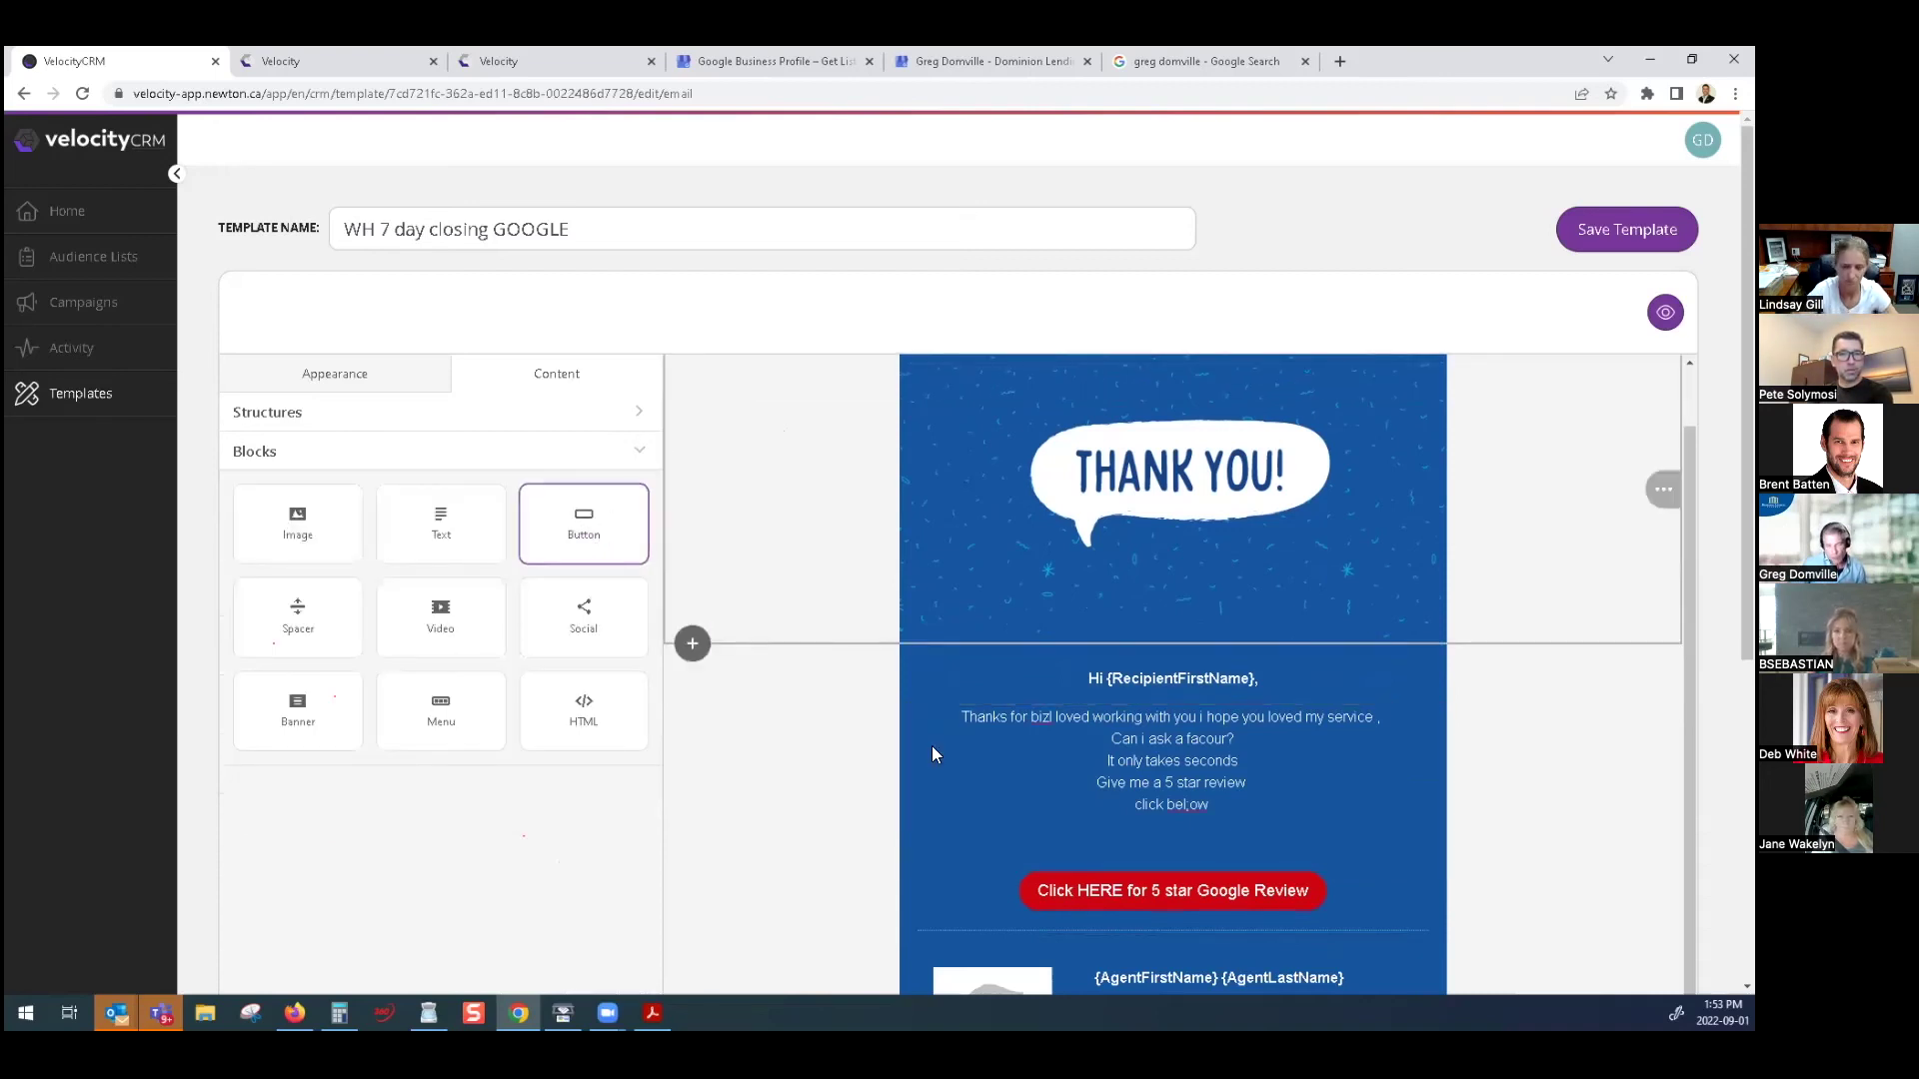
scroll(653, 598, down, 2)
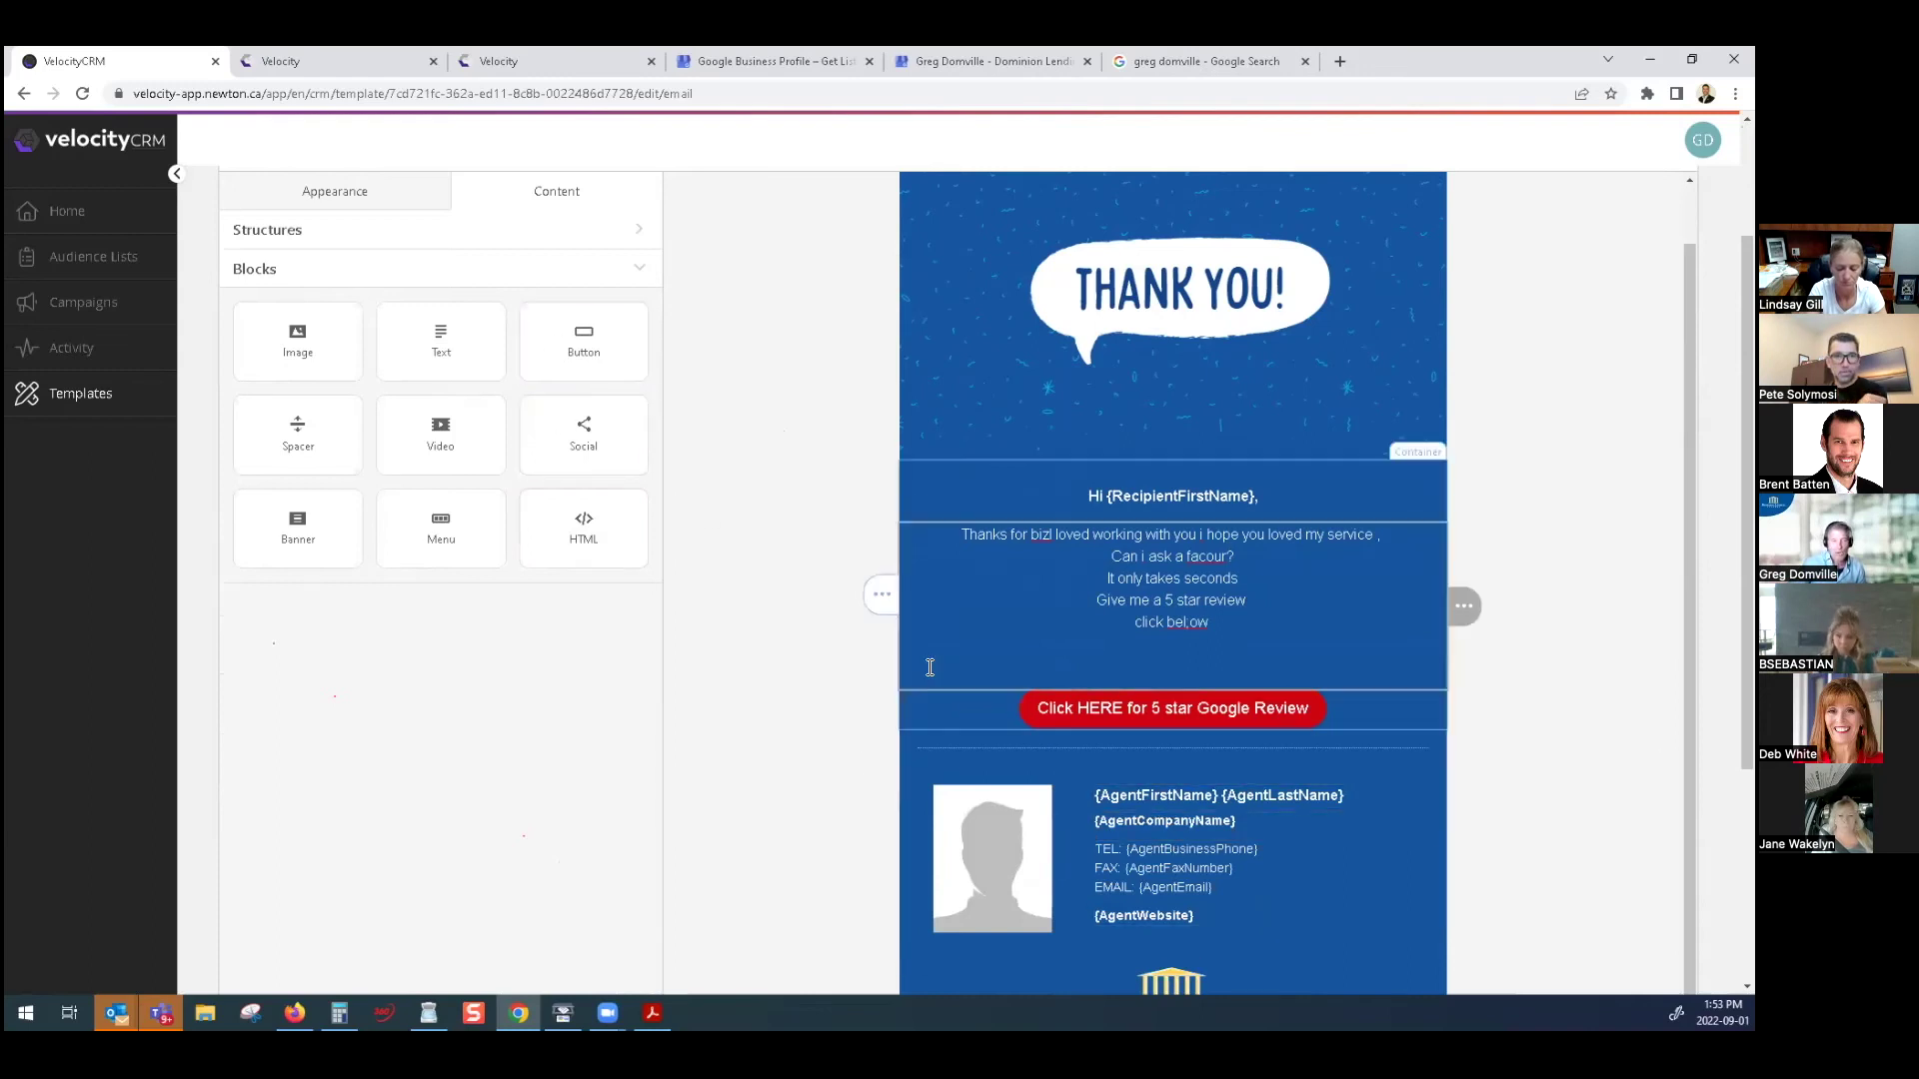
scroll(653, 468, up, 1)
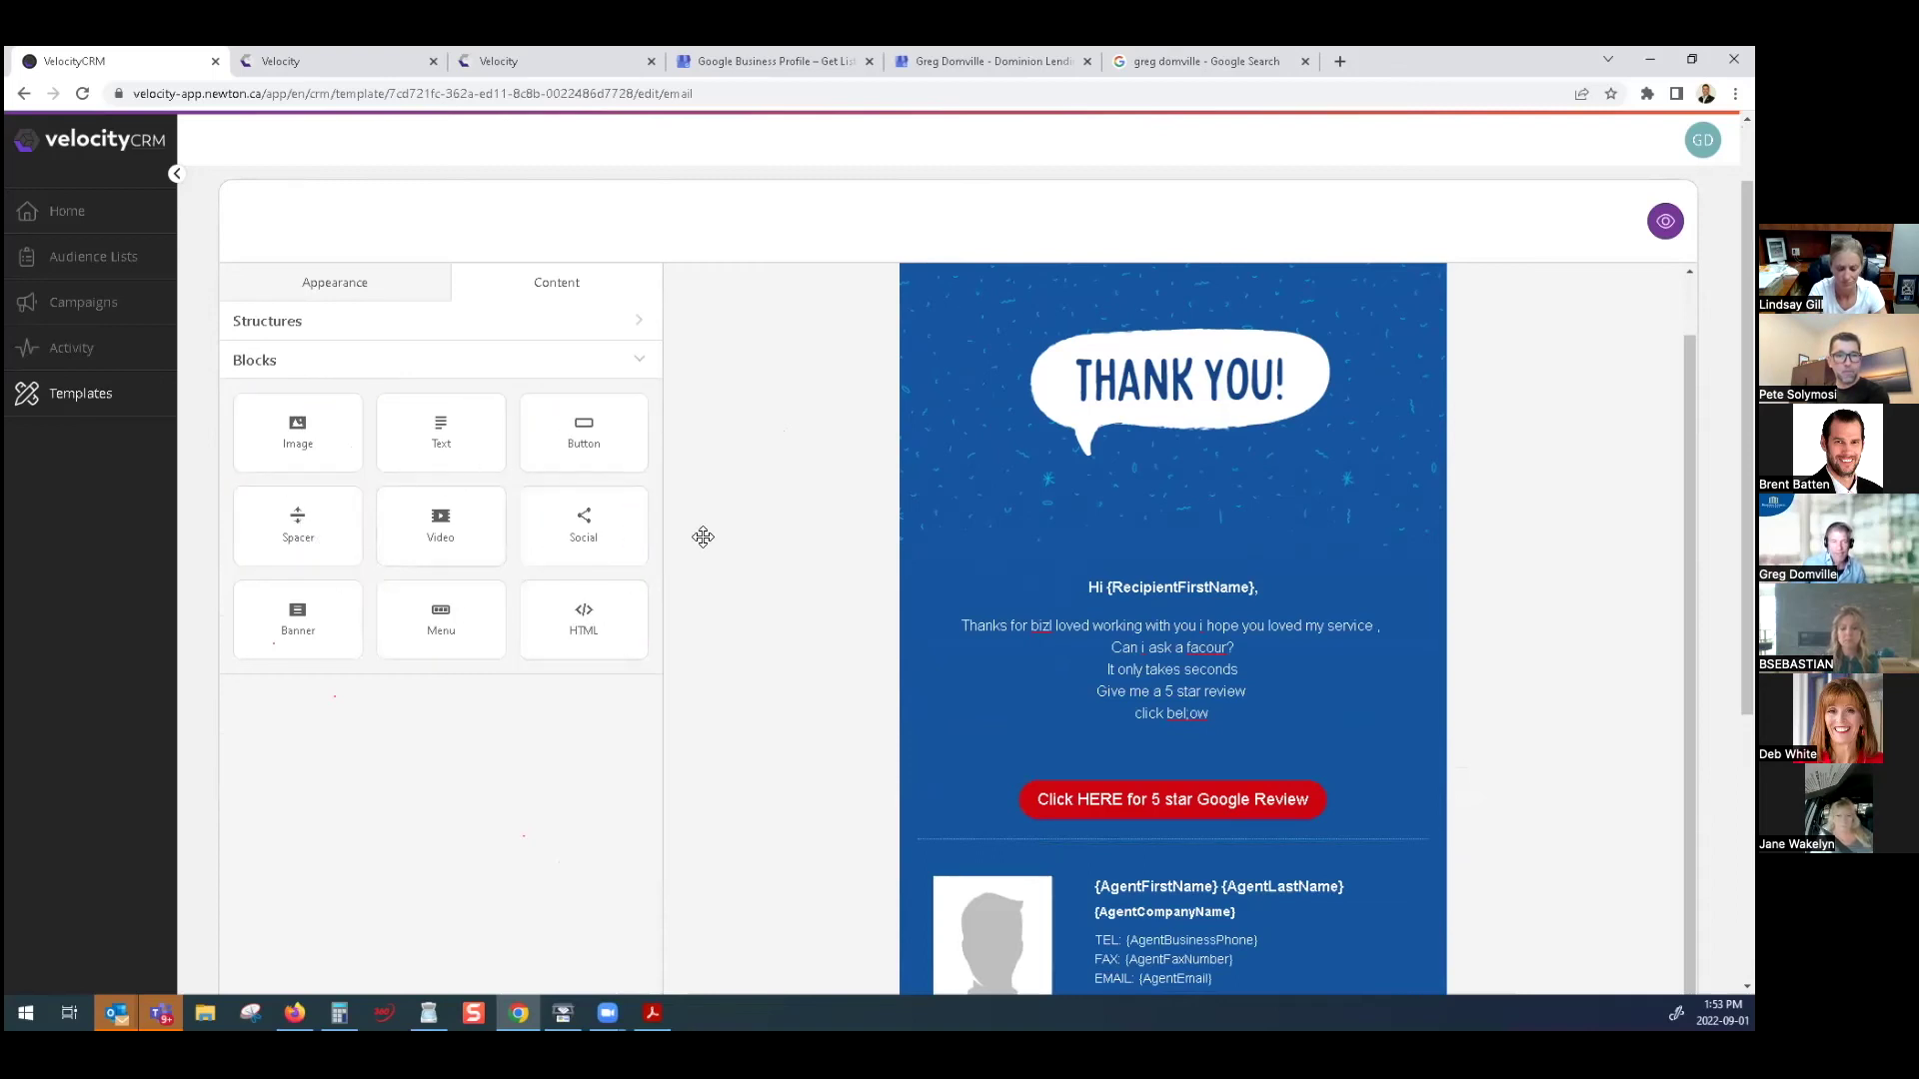
click(1054, 452)
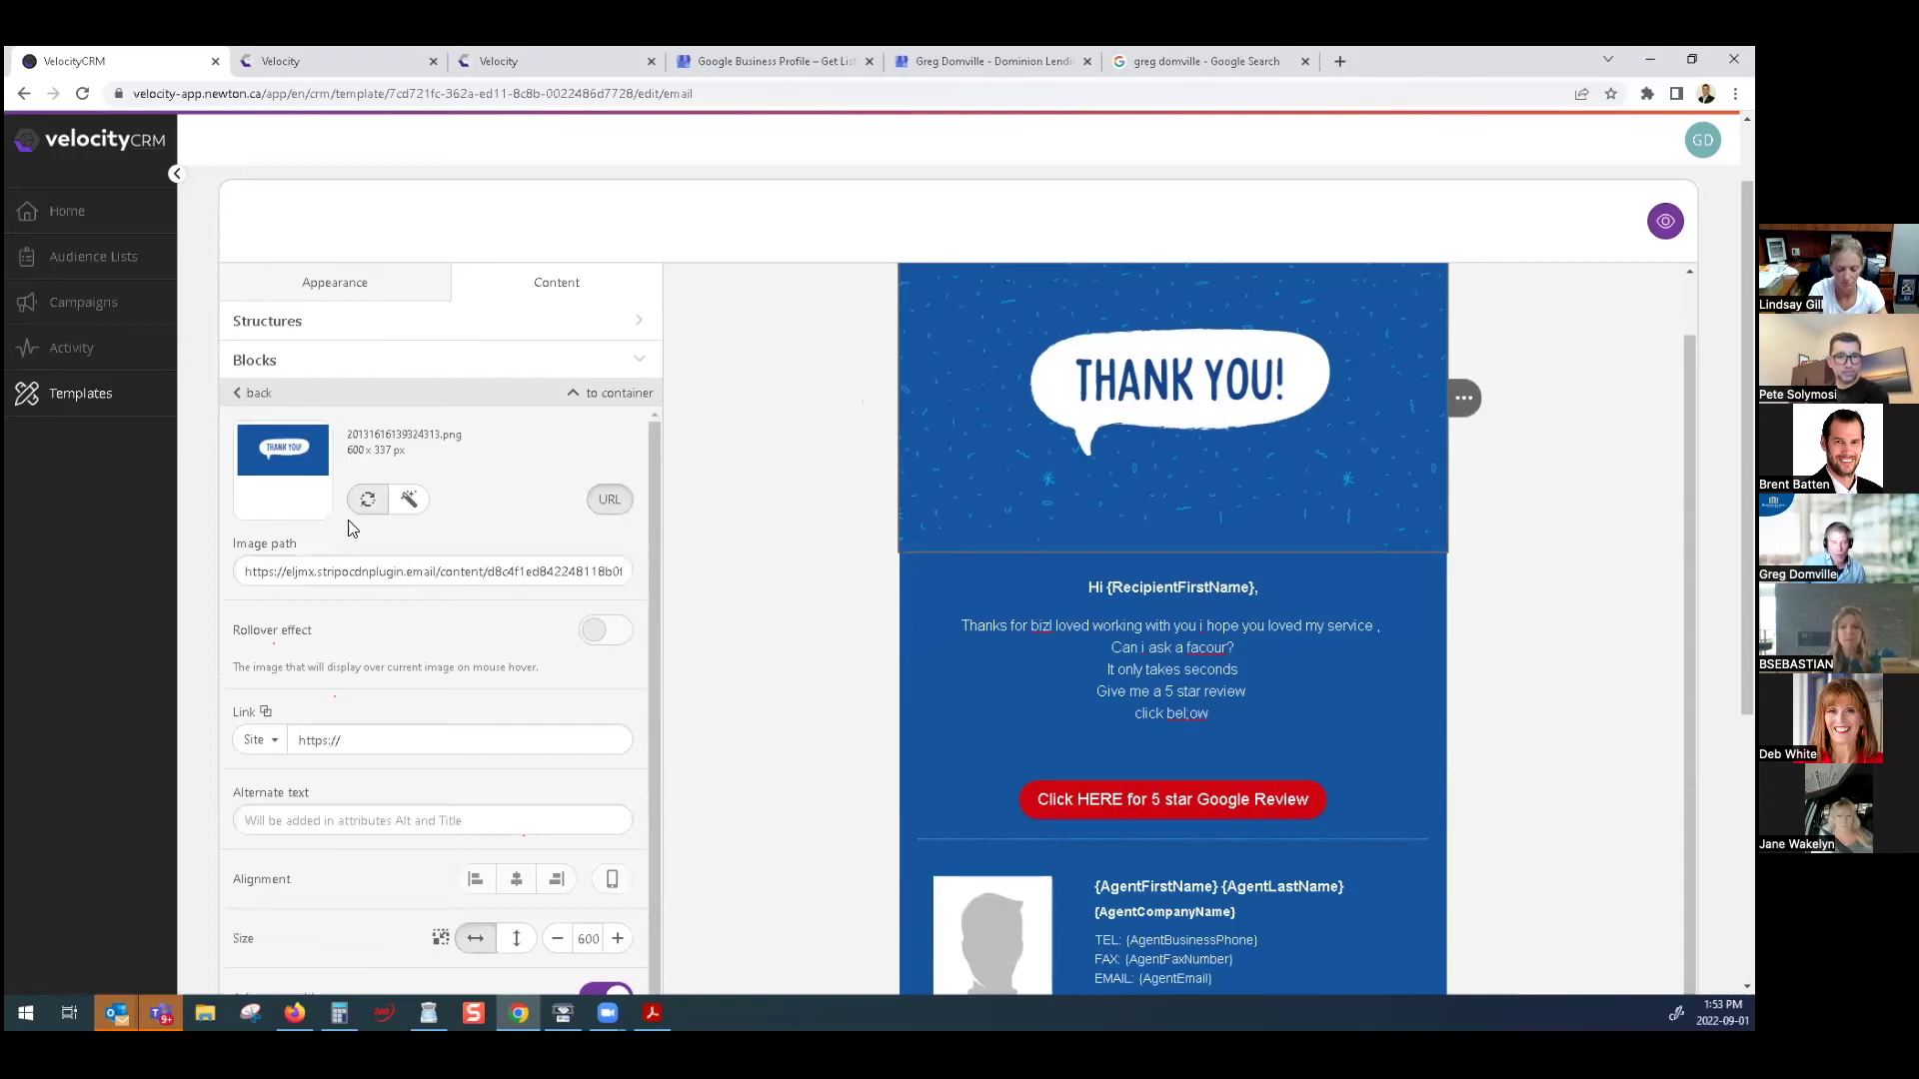
scroll(385, 553, down, 1)
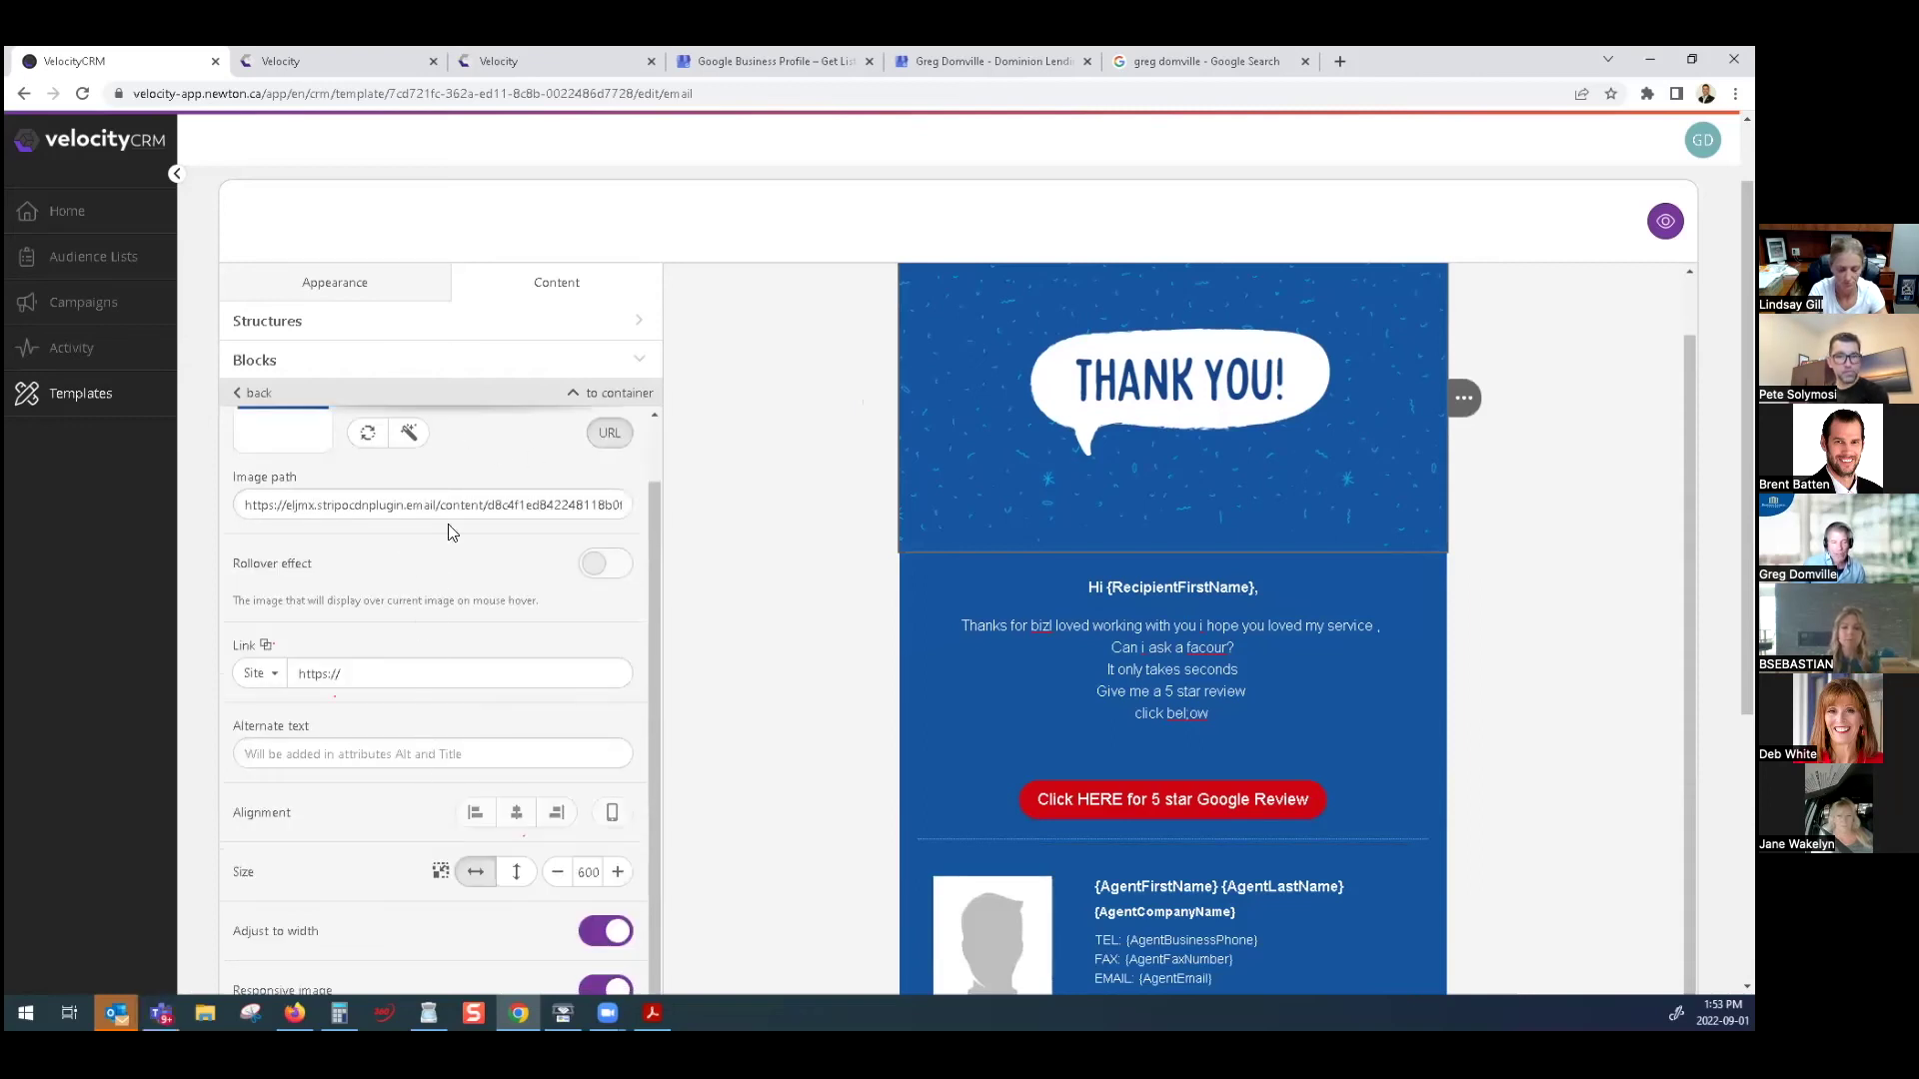
scroll(452, 531, up, 1)
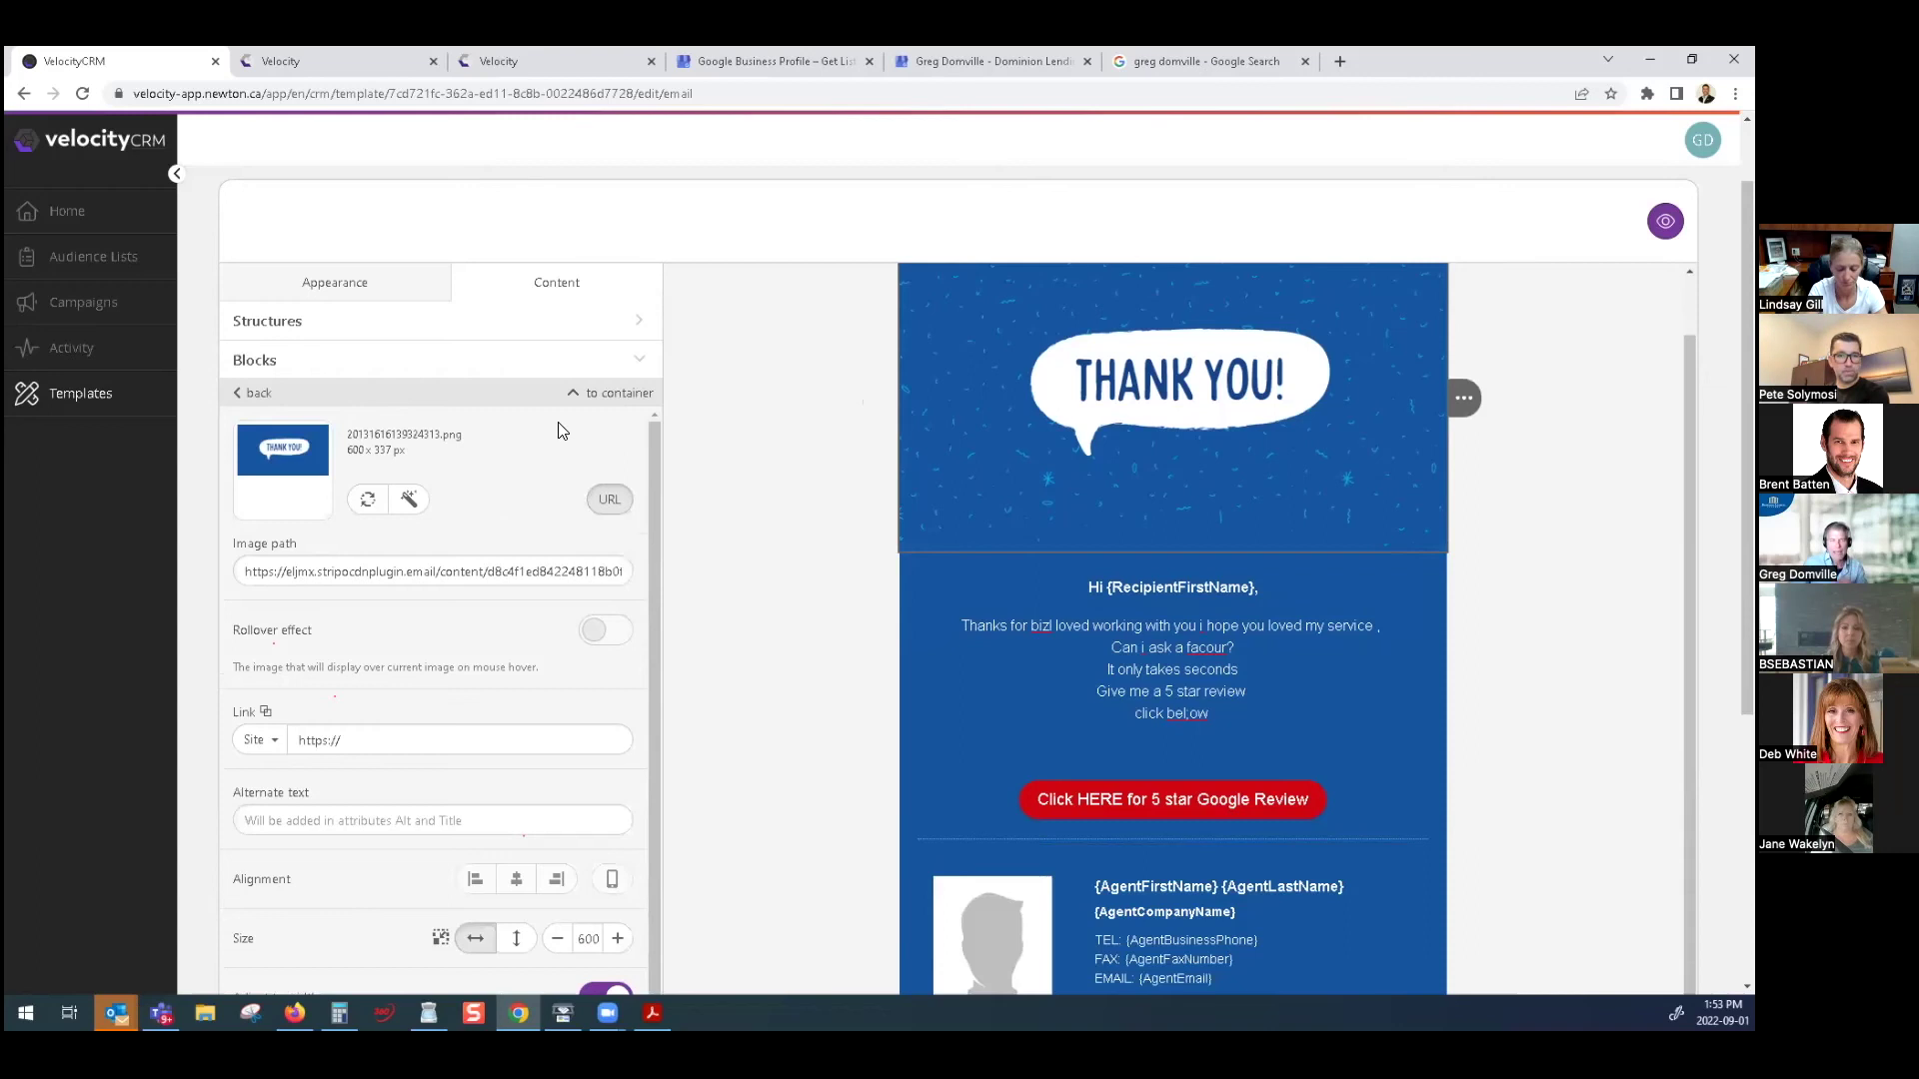
click(572, 393)
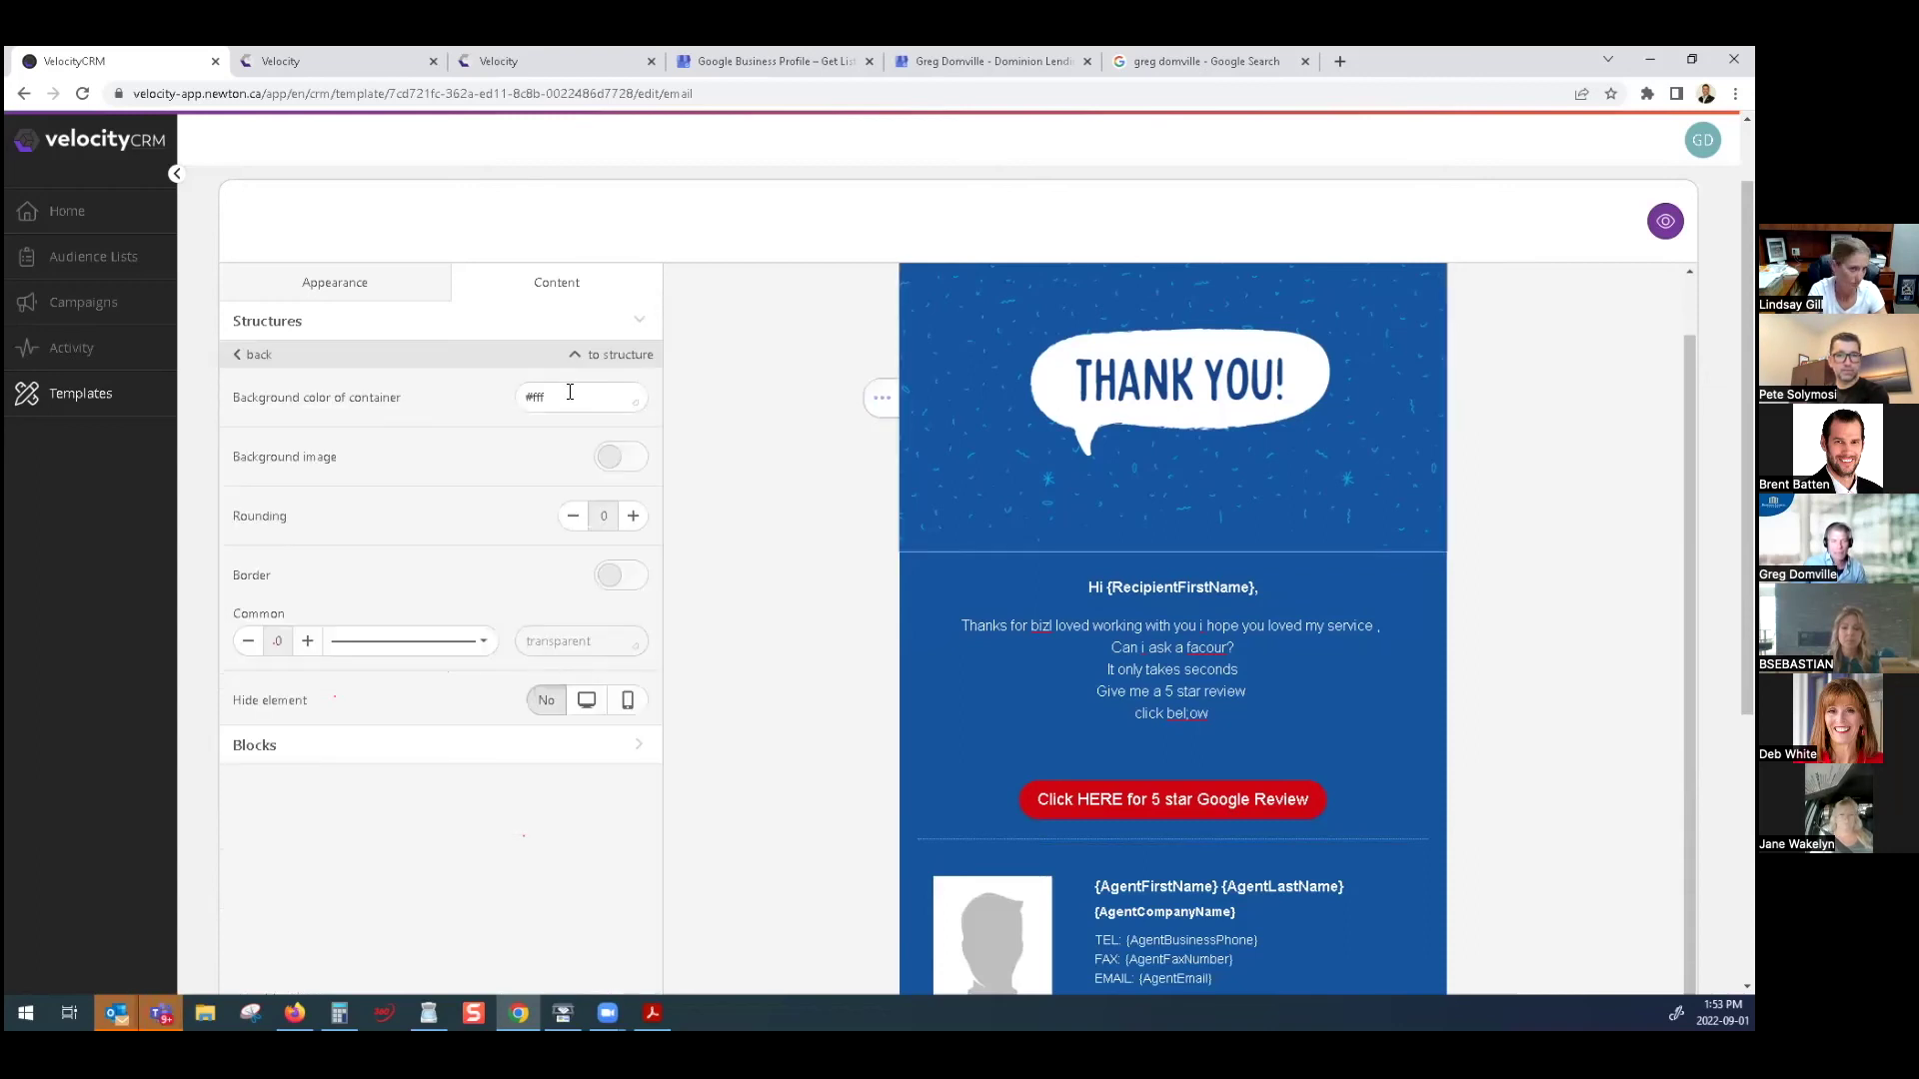
click(250, 356)
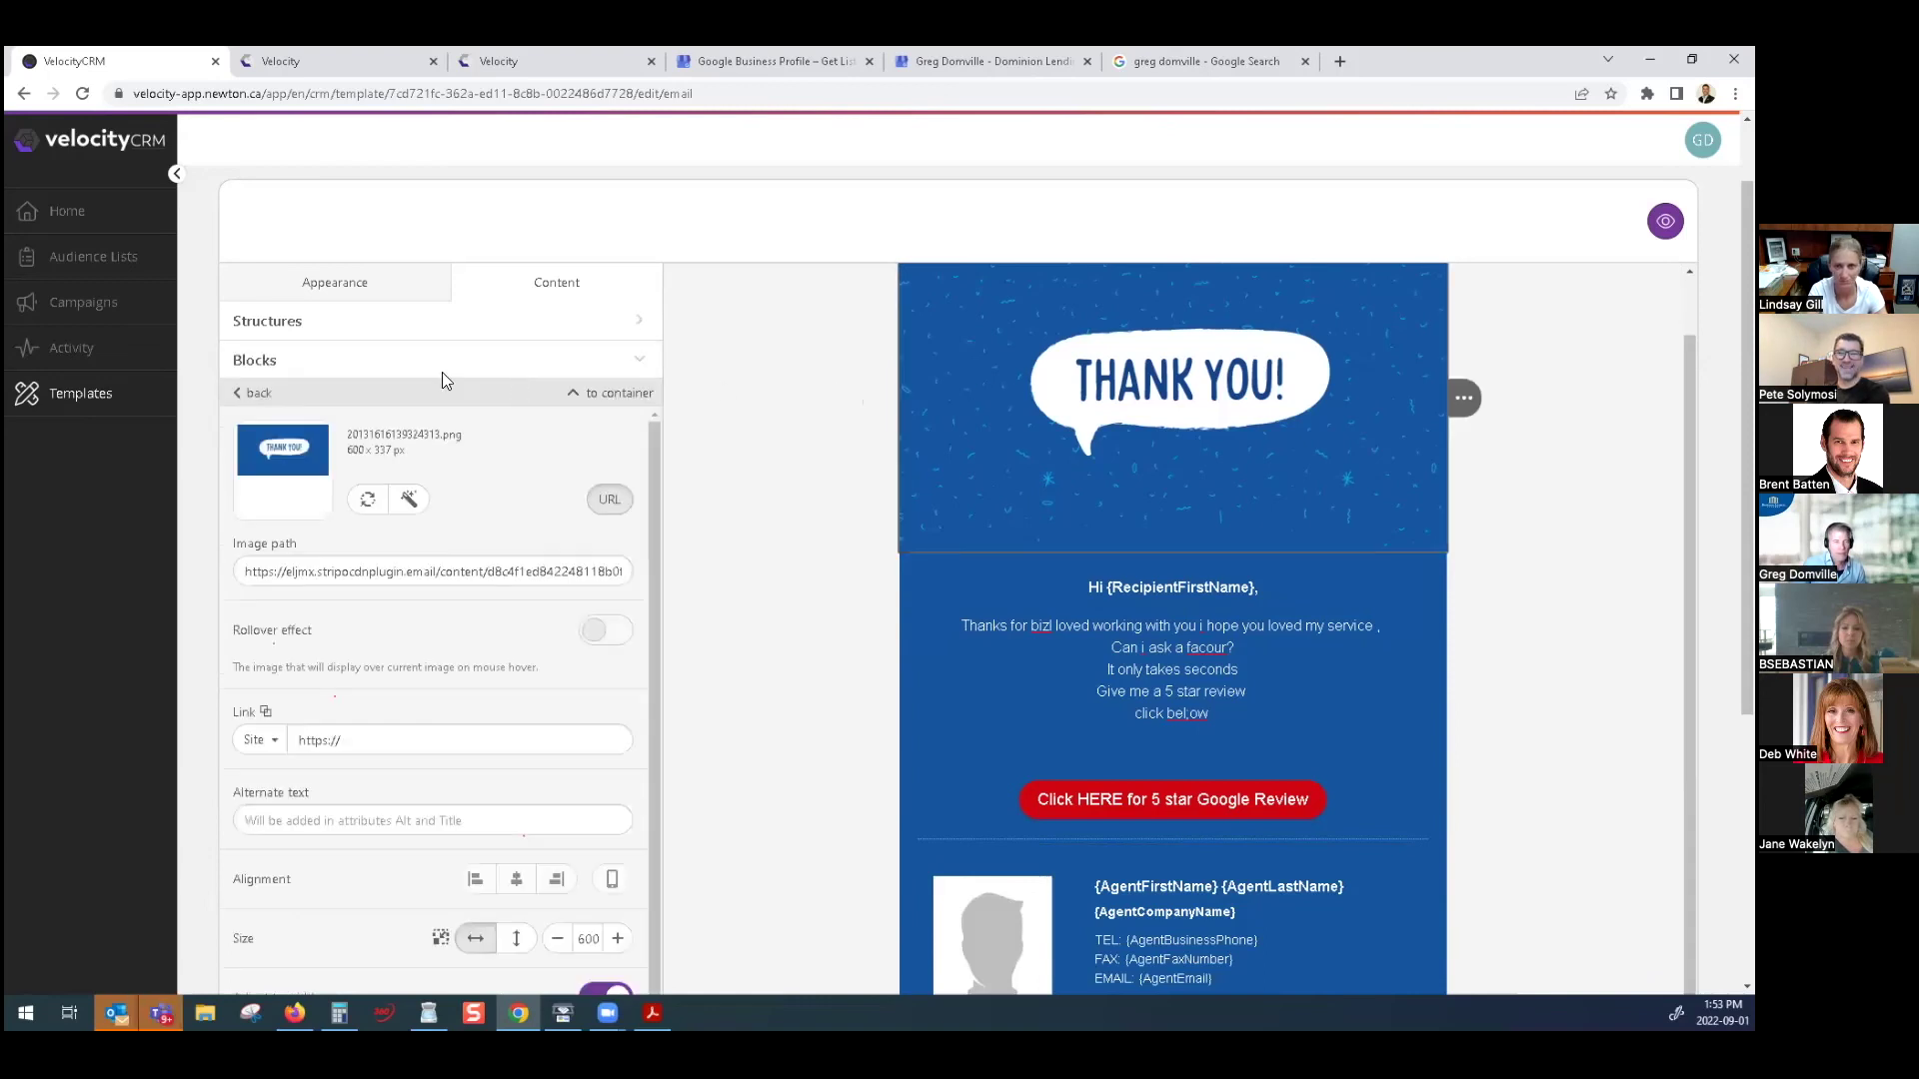
click(238, 395)
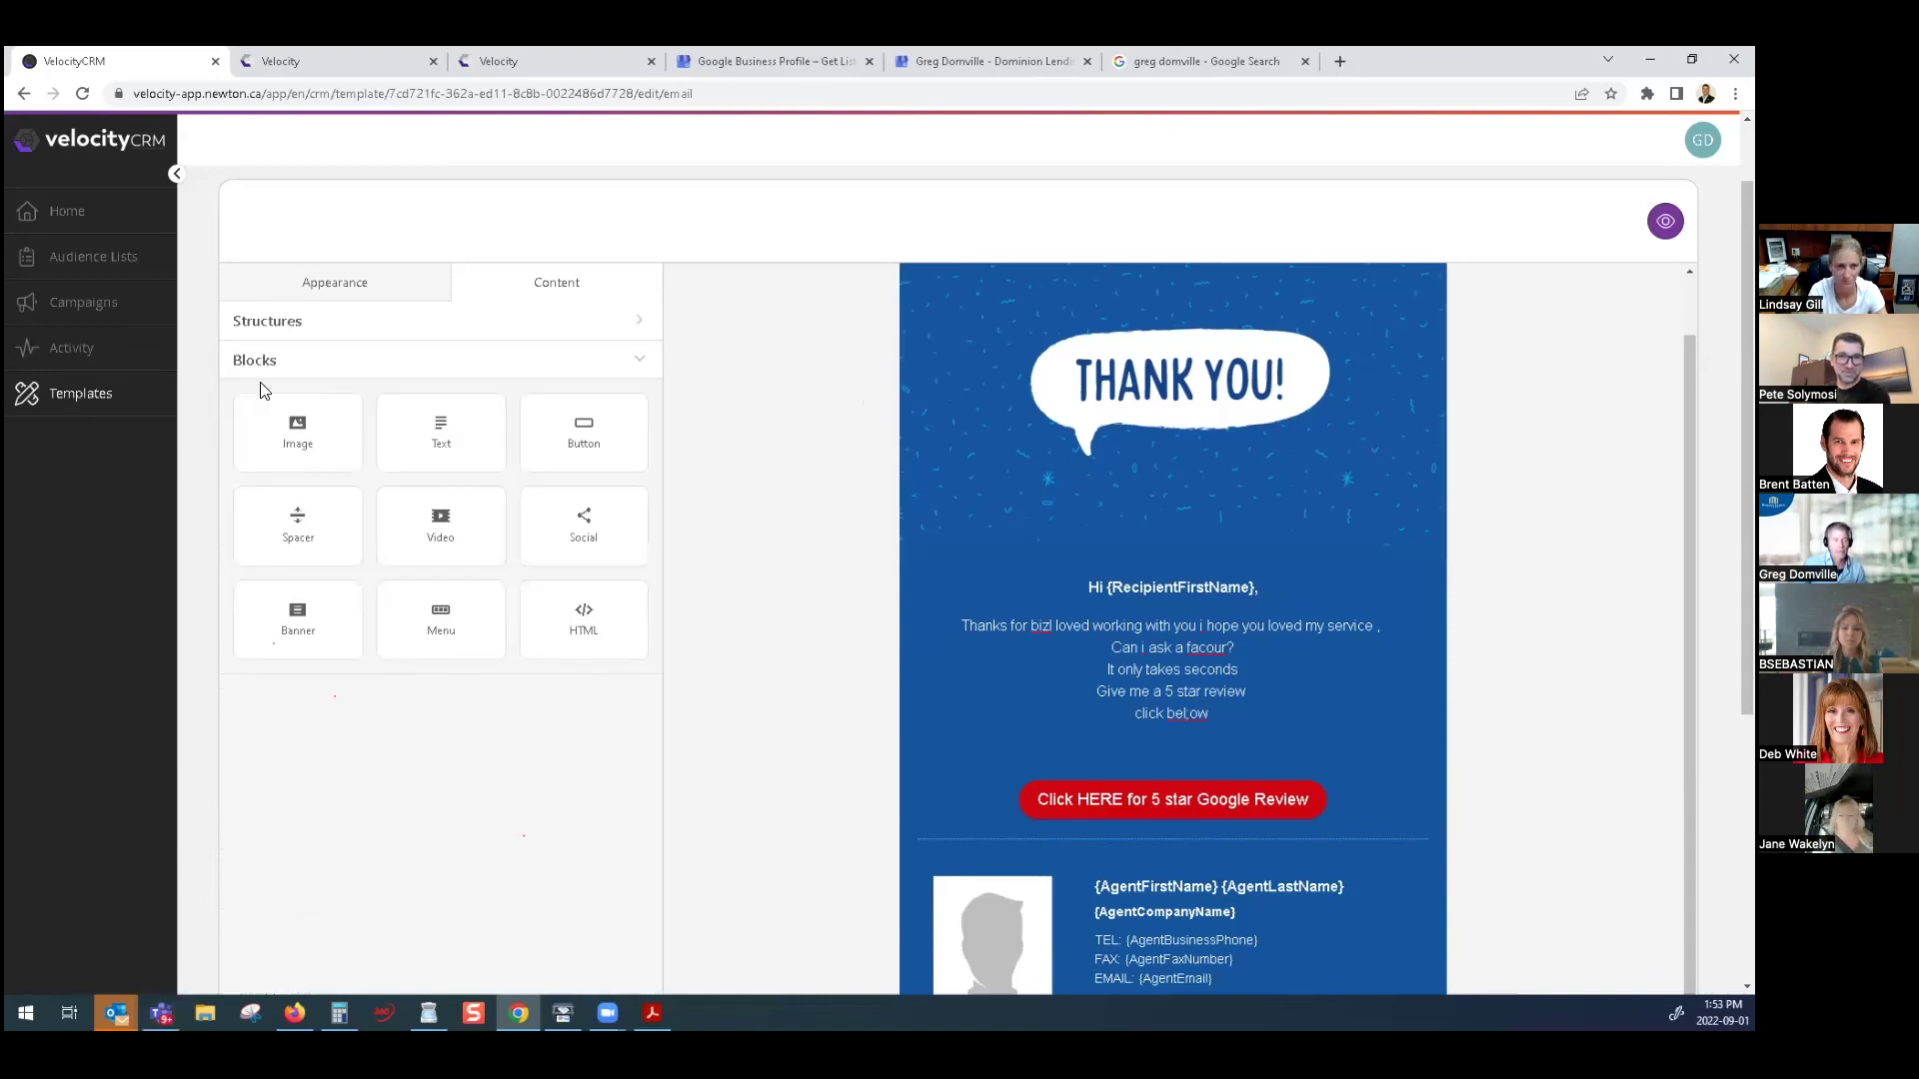
click(1108, 463)
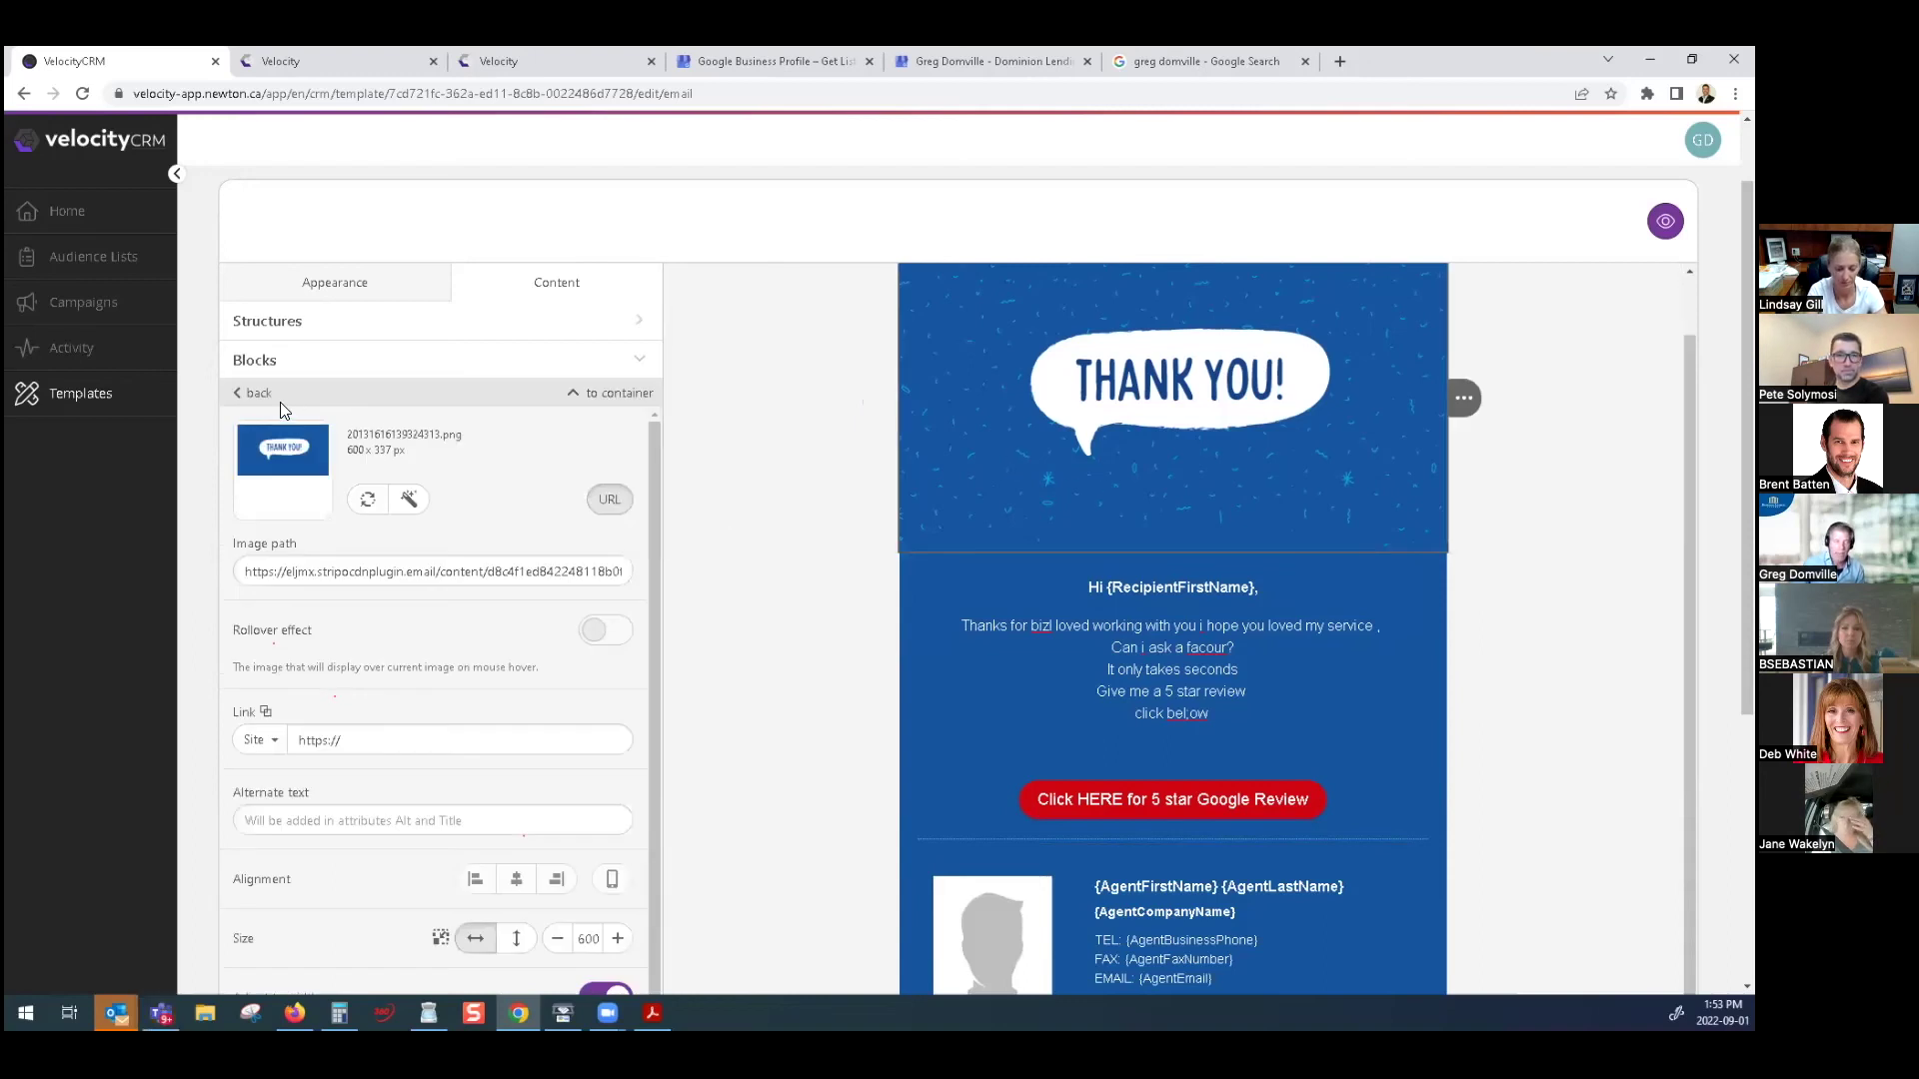
click(242, 394)
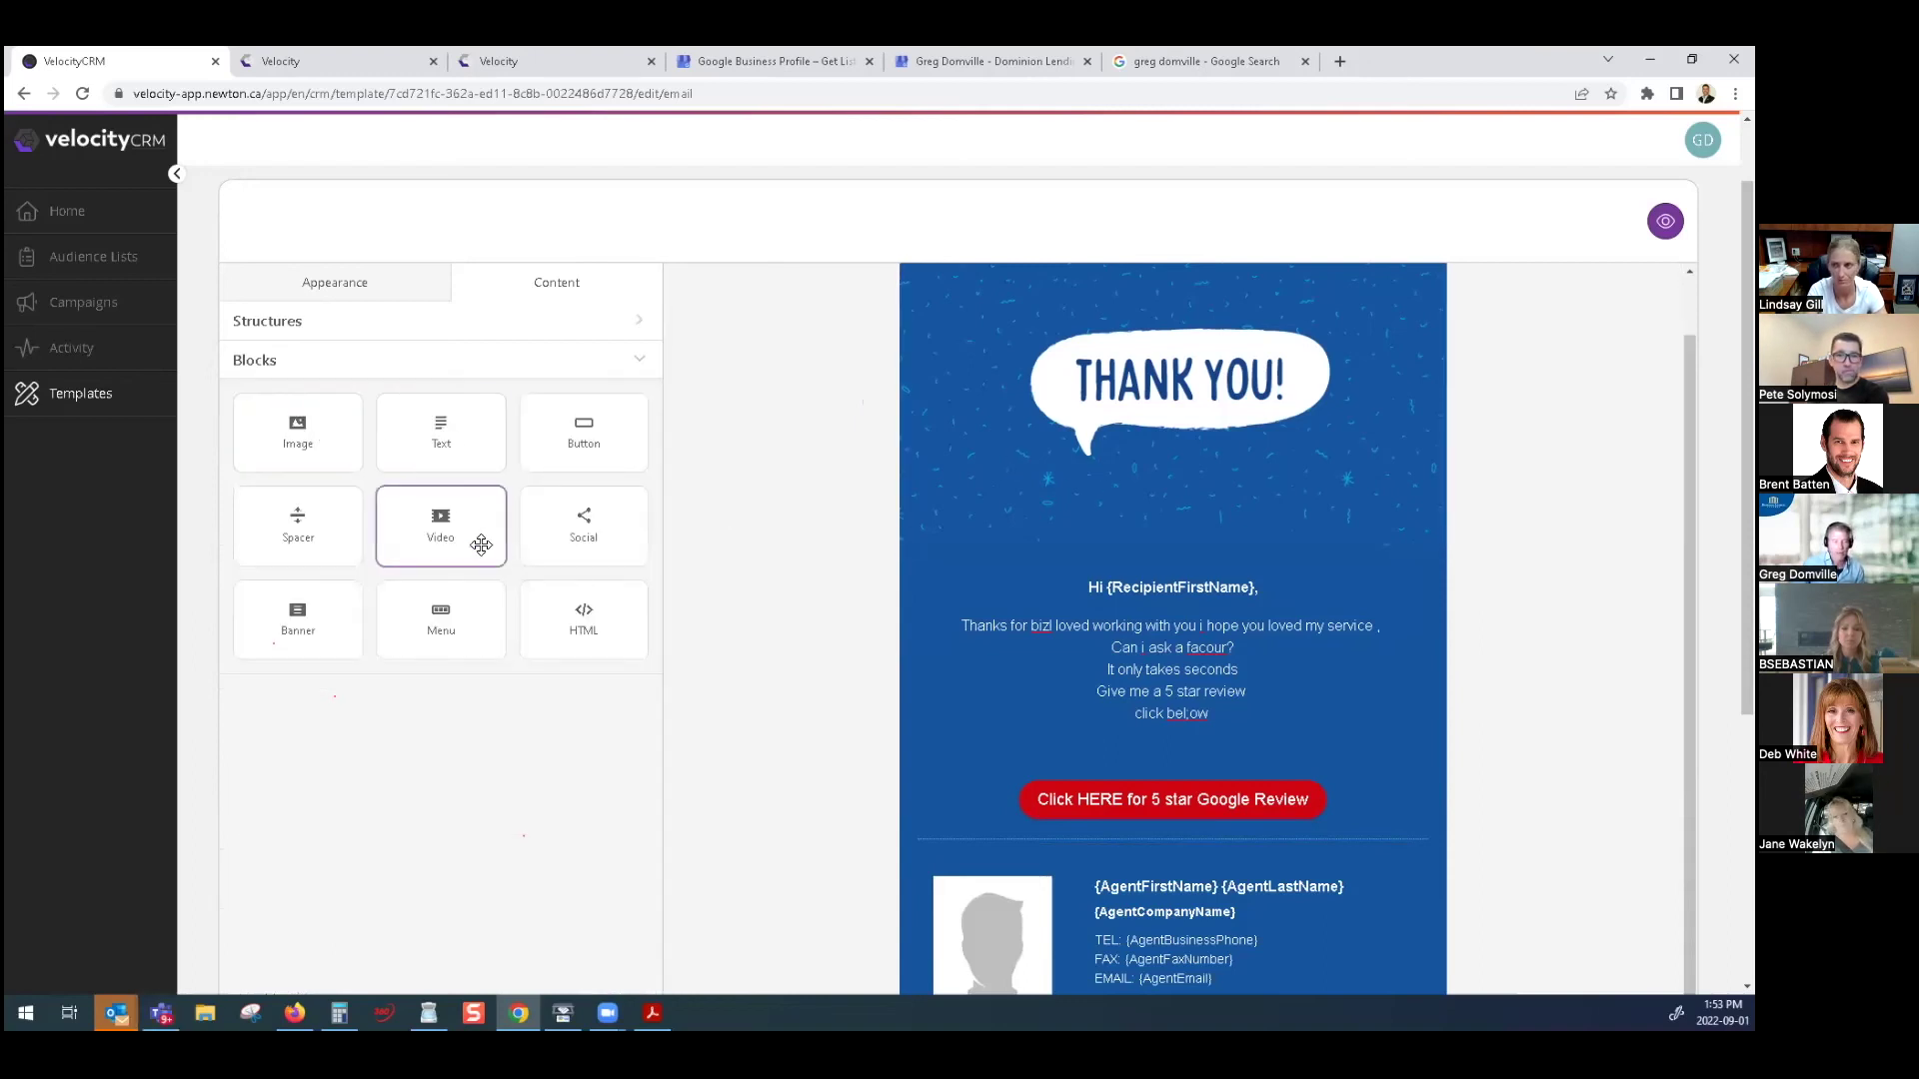
Insert a Social icons row under the greeting and a Video block above the Google Review button
mouse_move(582, 522)
mouse_down()
mouse_move(947, 613)
mouse_move(1112, 621)
mouse_up()
drag(441, 525, 1050, 692)
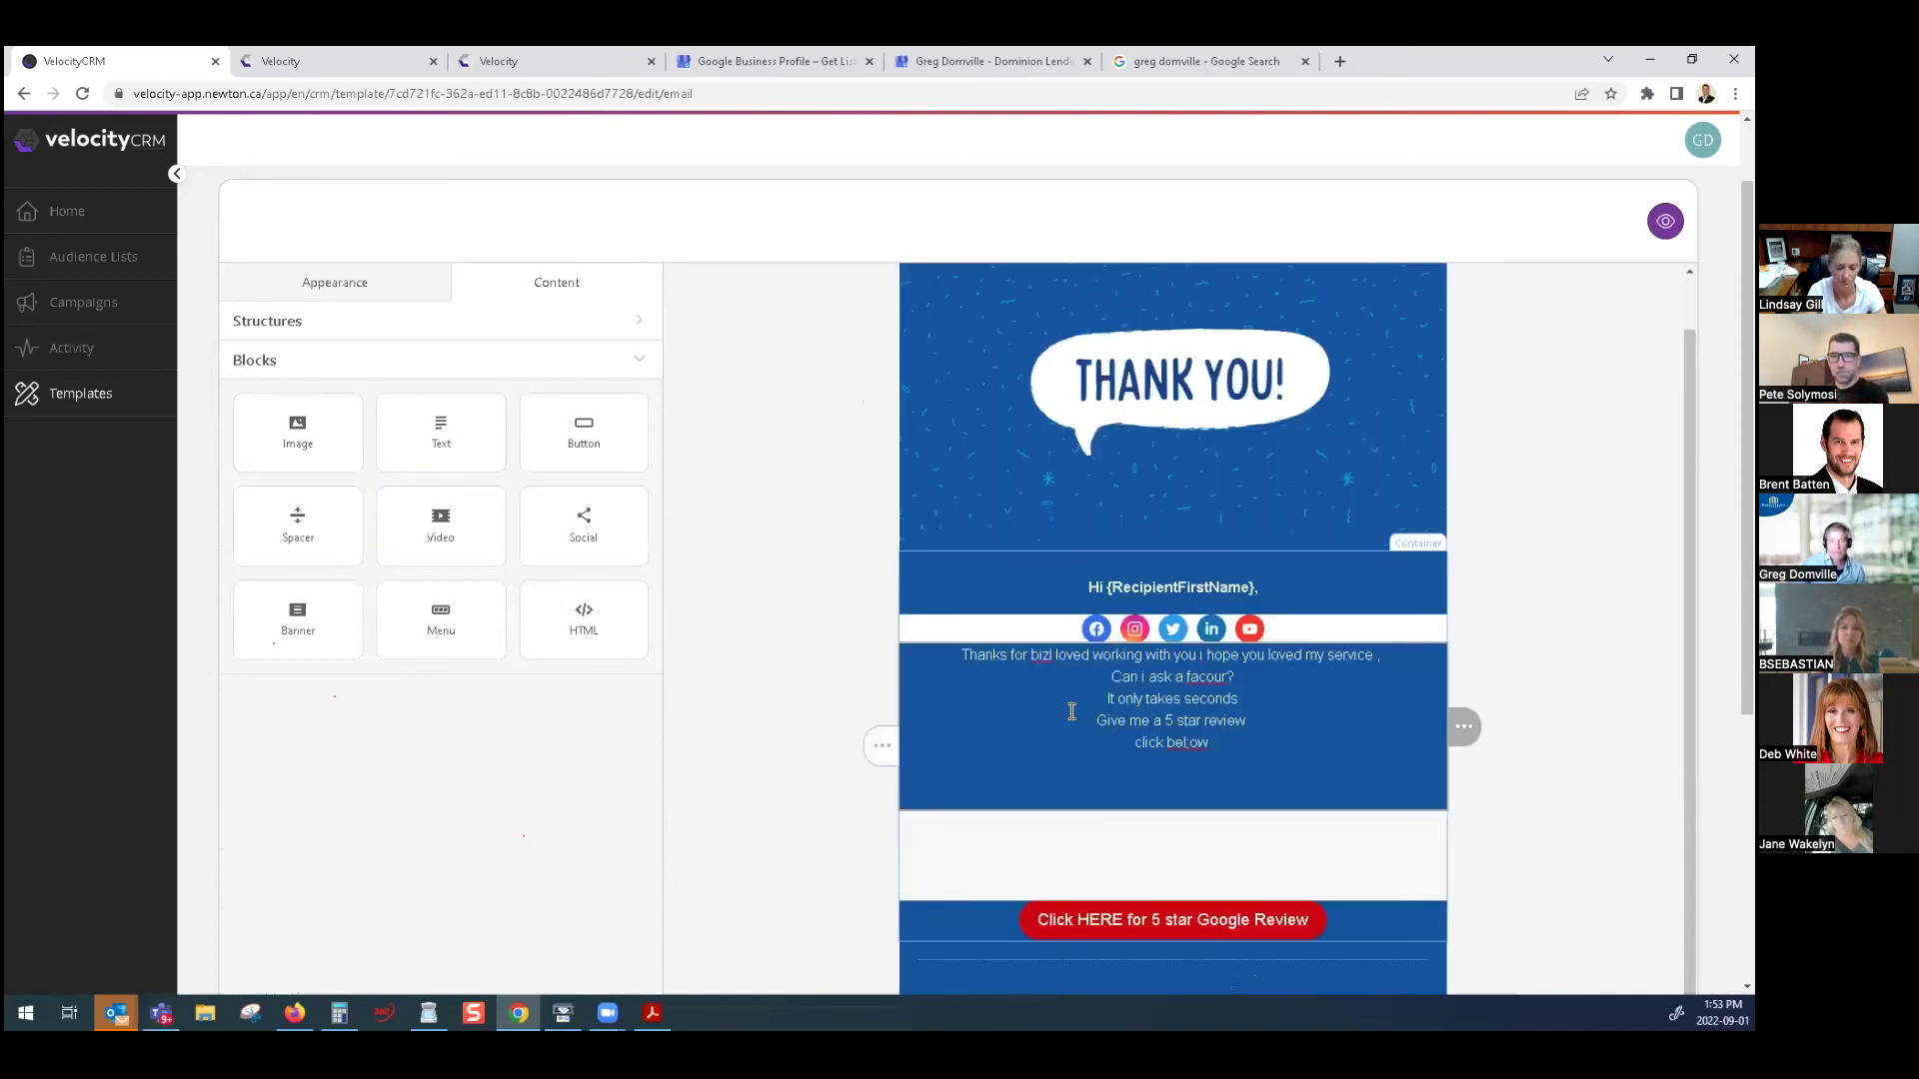
scroll(1049, 692, down, 5)
scroll(1043, 684, down, 1)
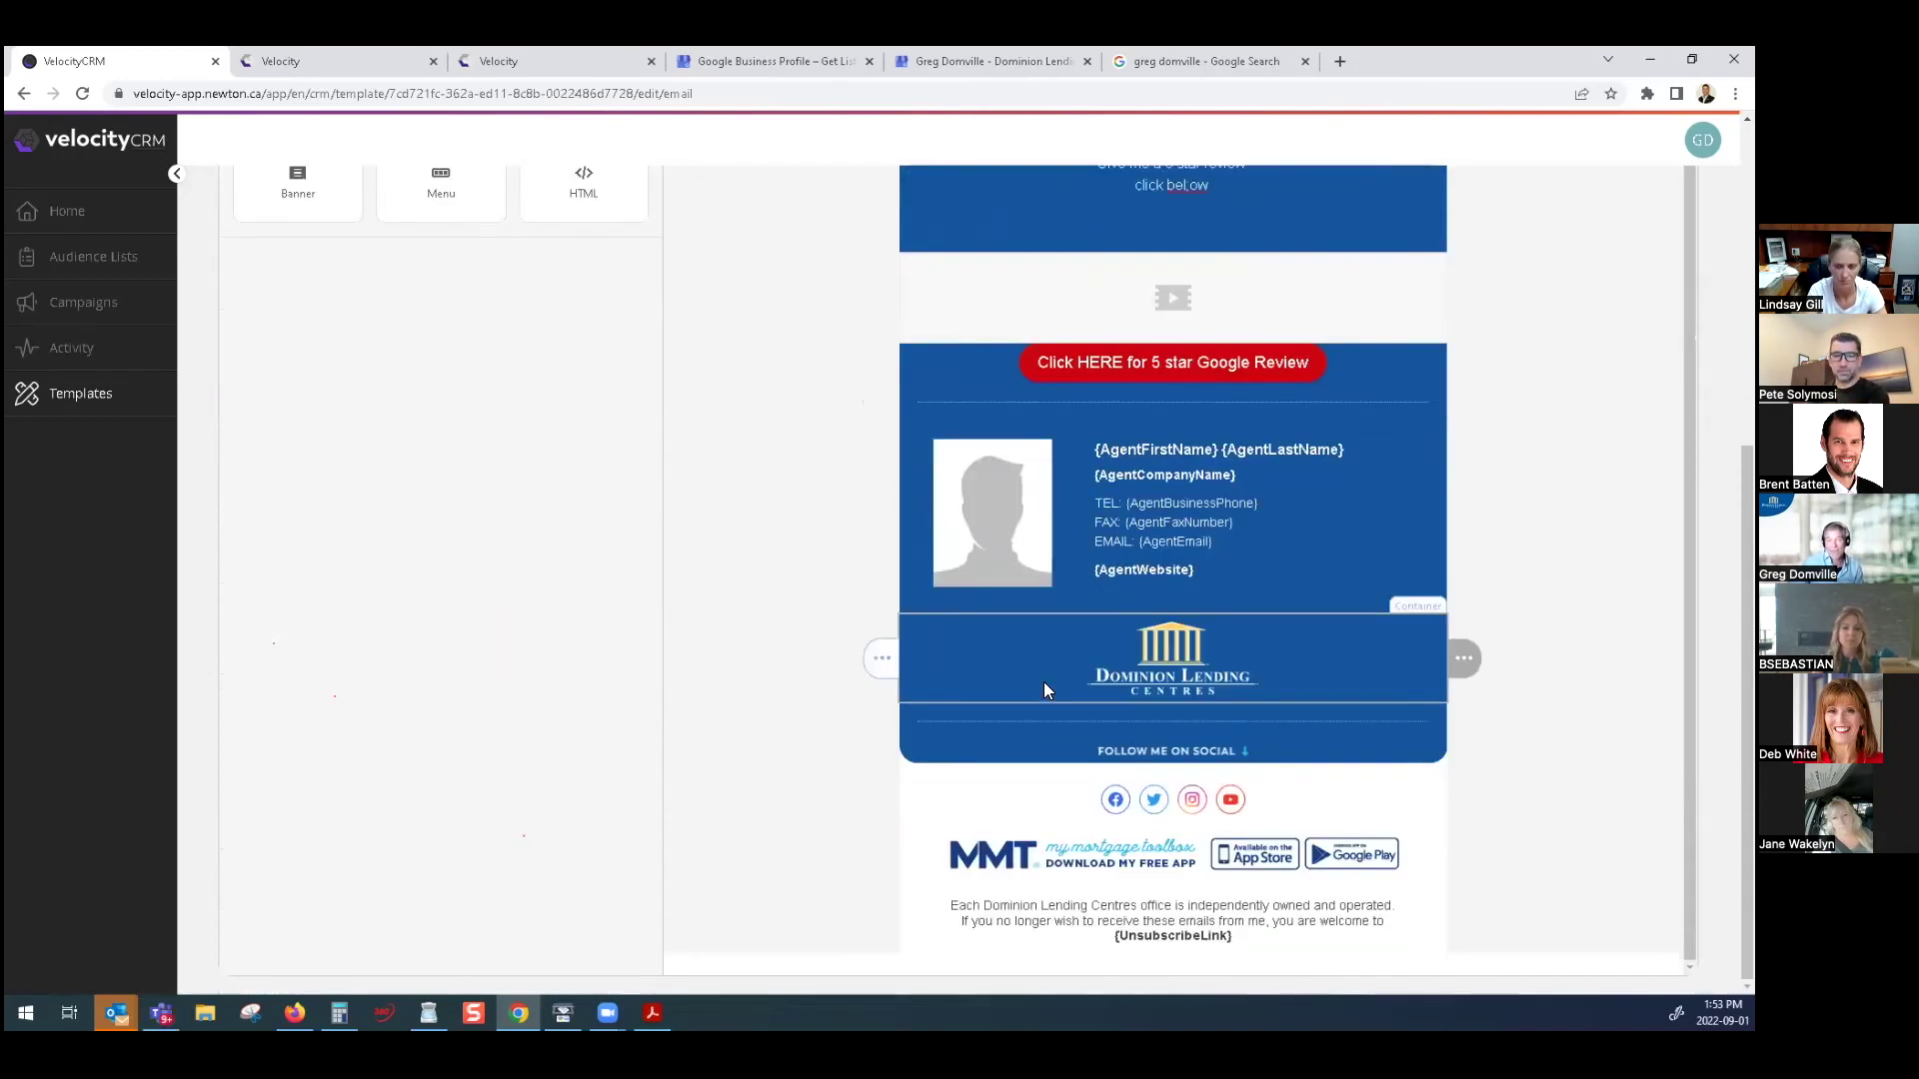
scroll(1044, 679, up, 1)
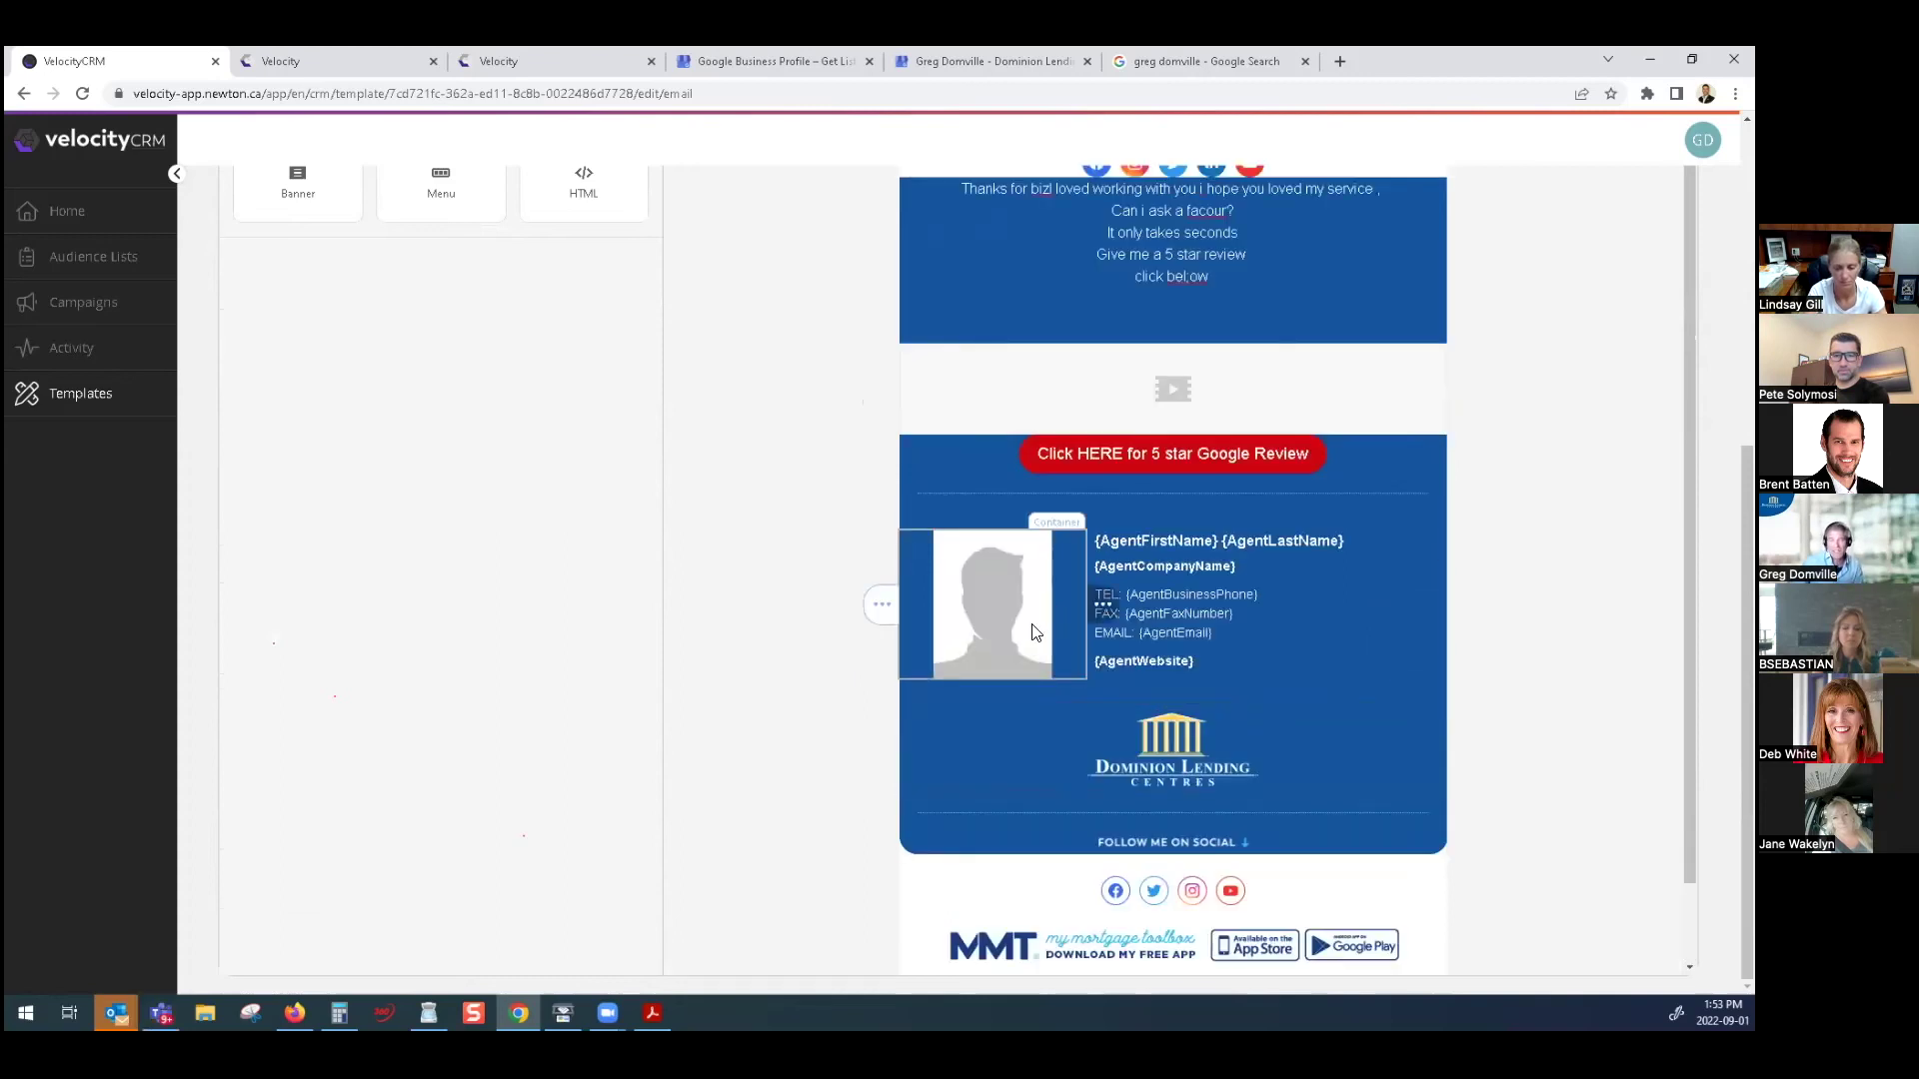
scroll(1036, 632, up, 4)
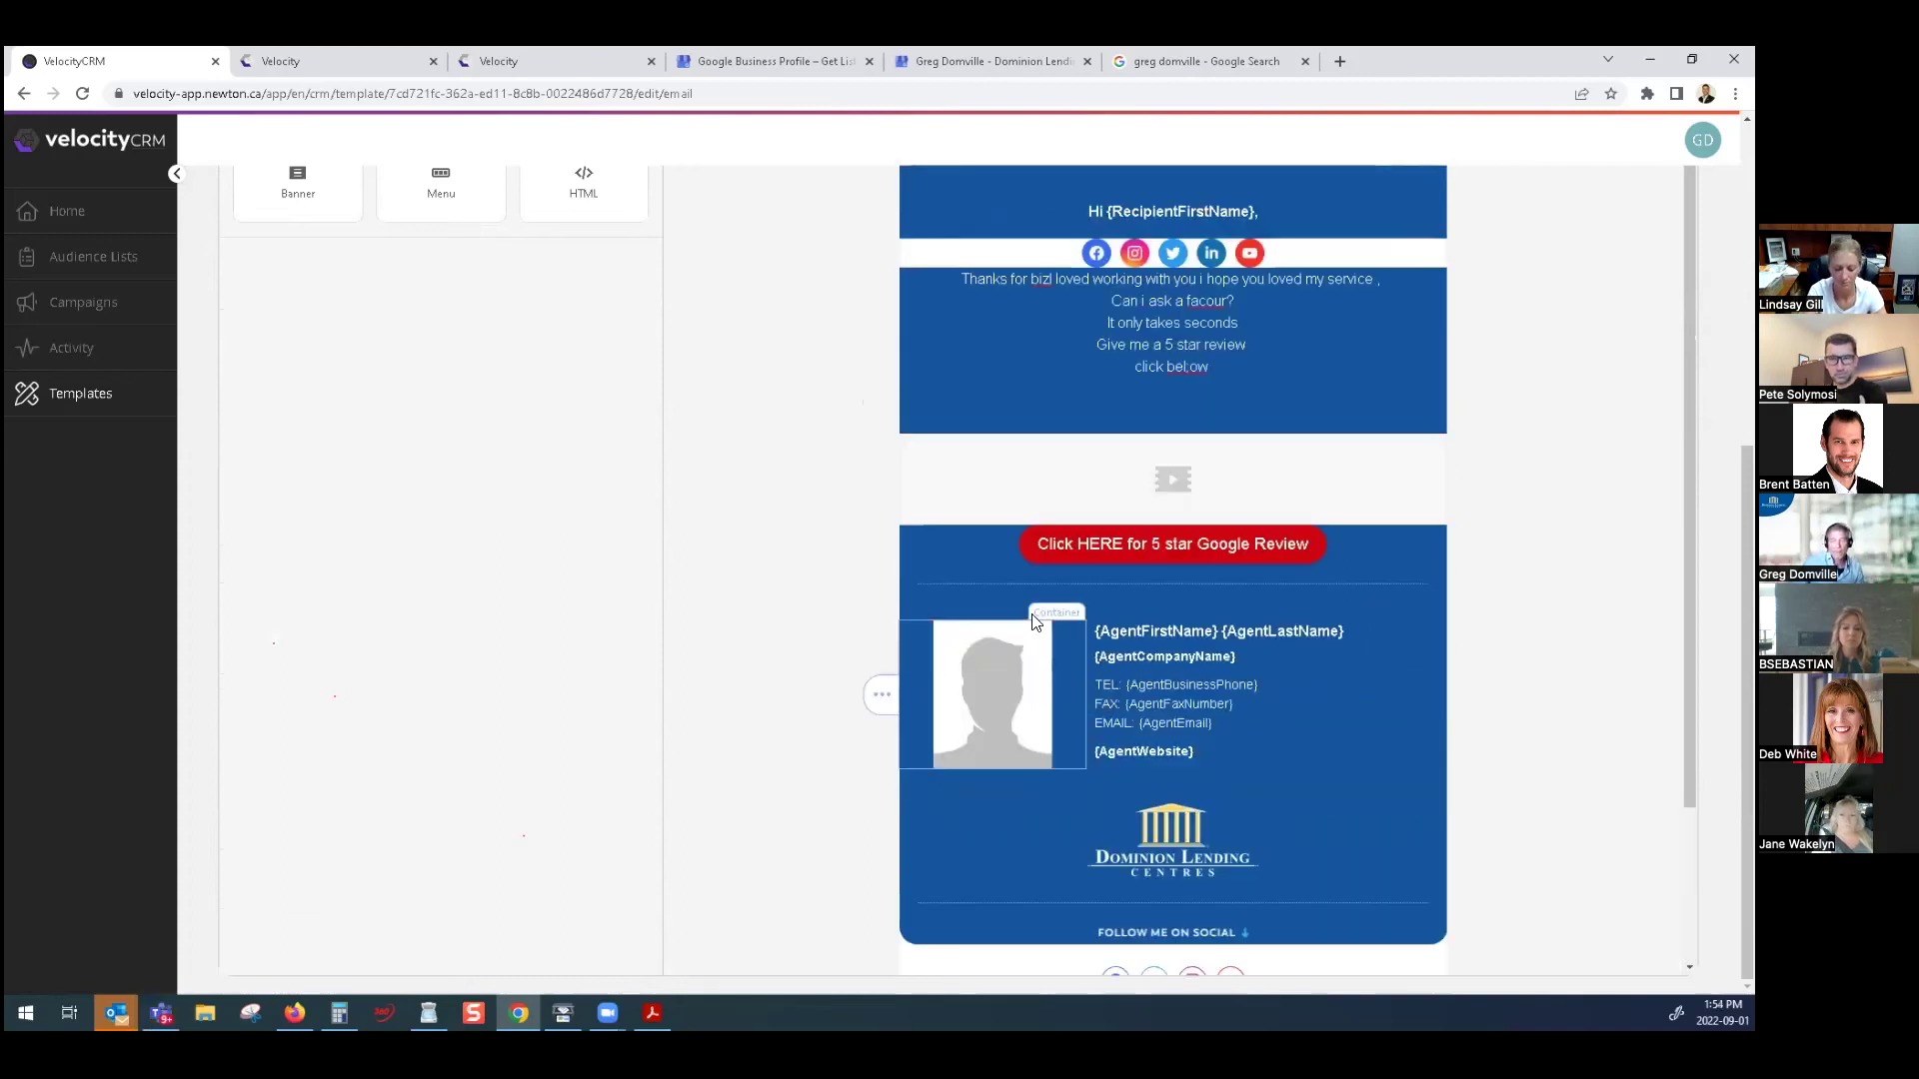
scroll(975, 543, up, 4)
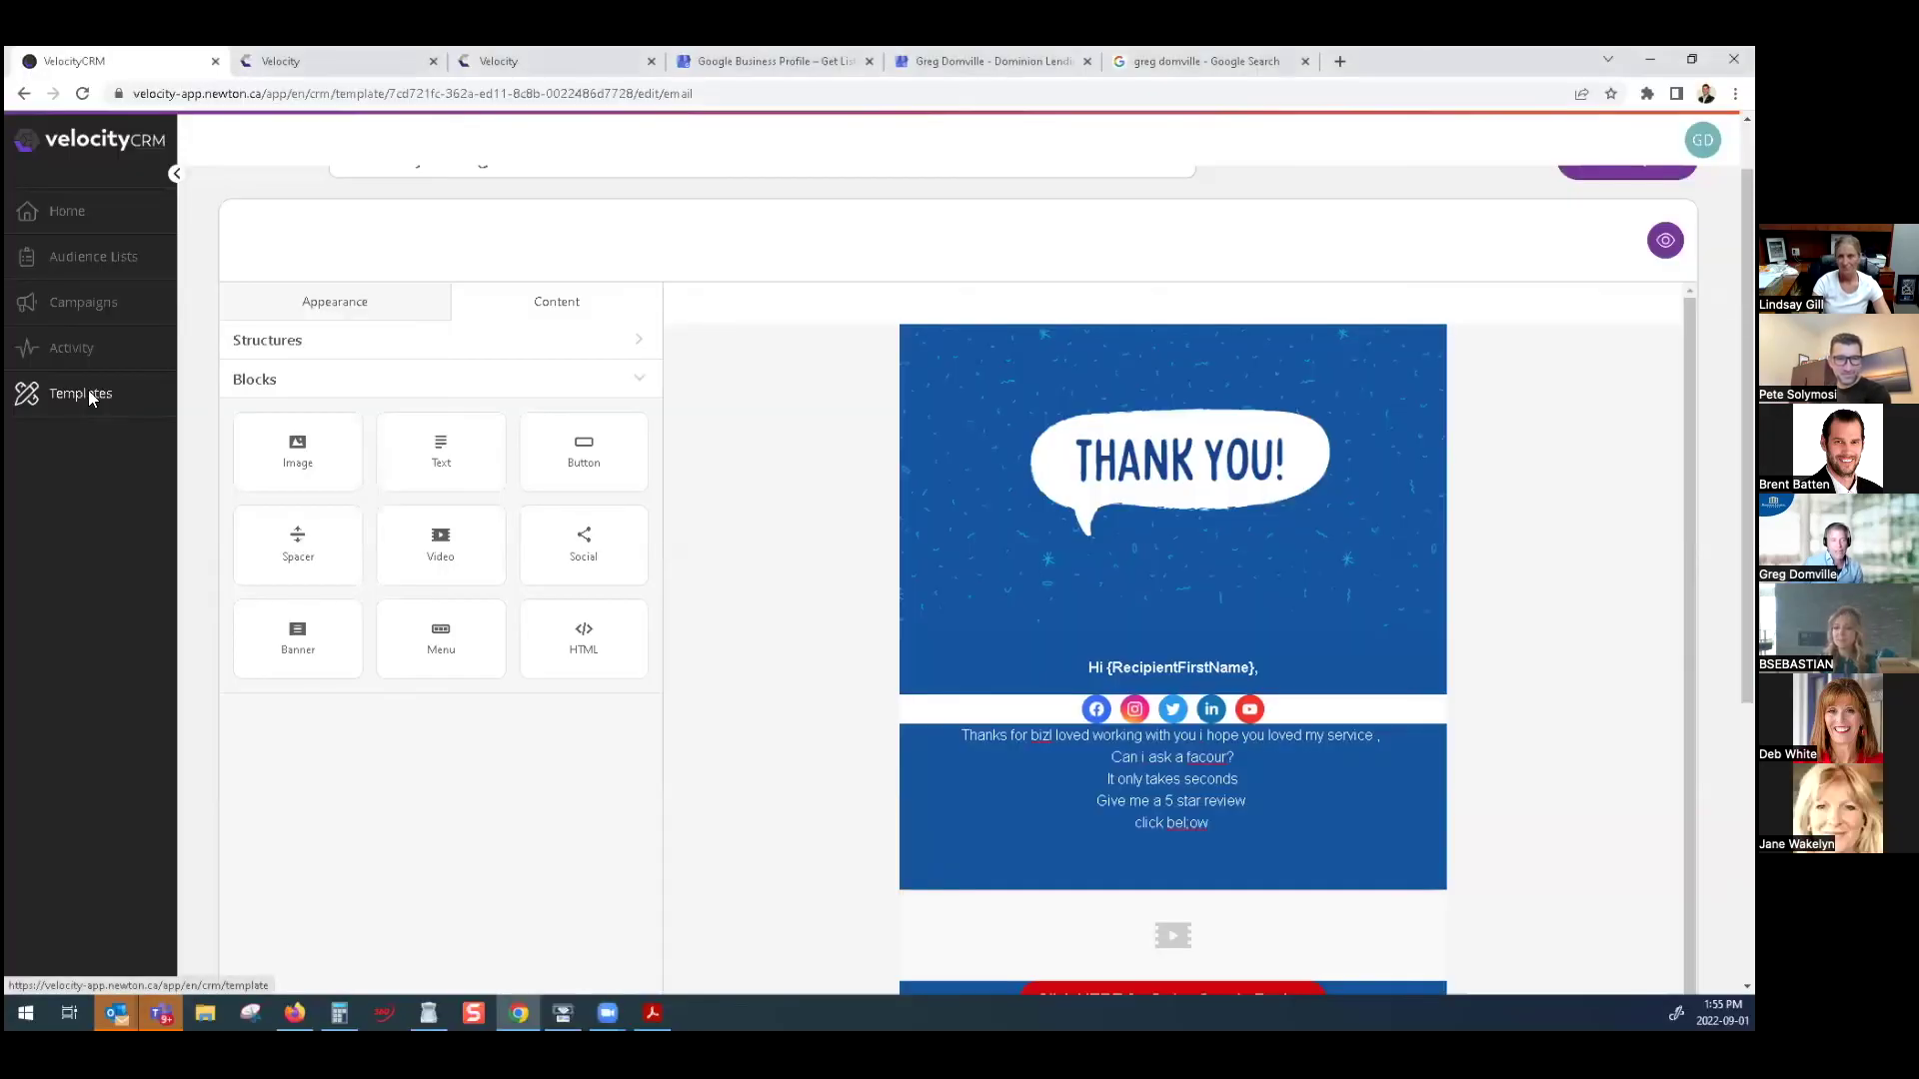
click(104, 397)
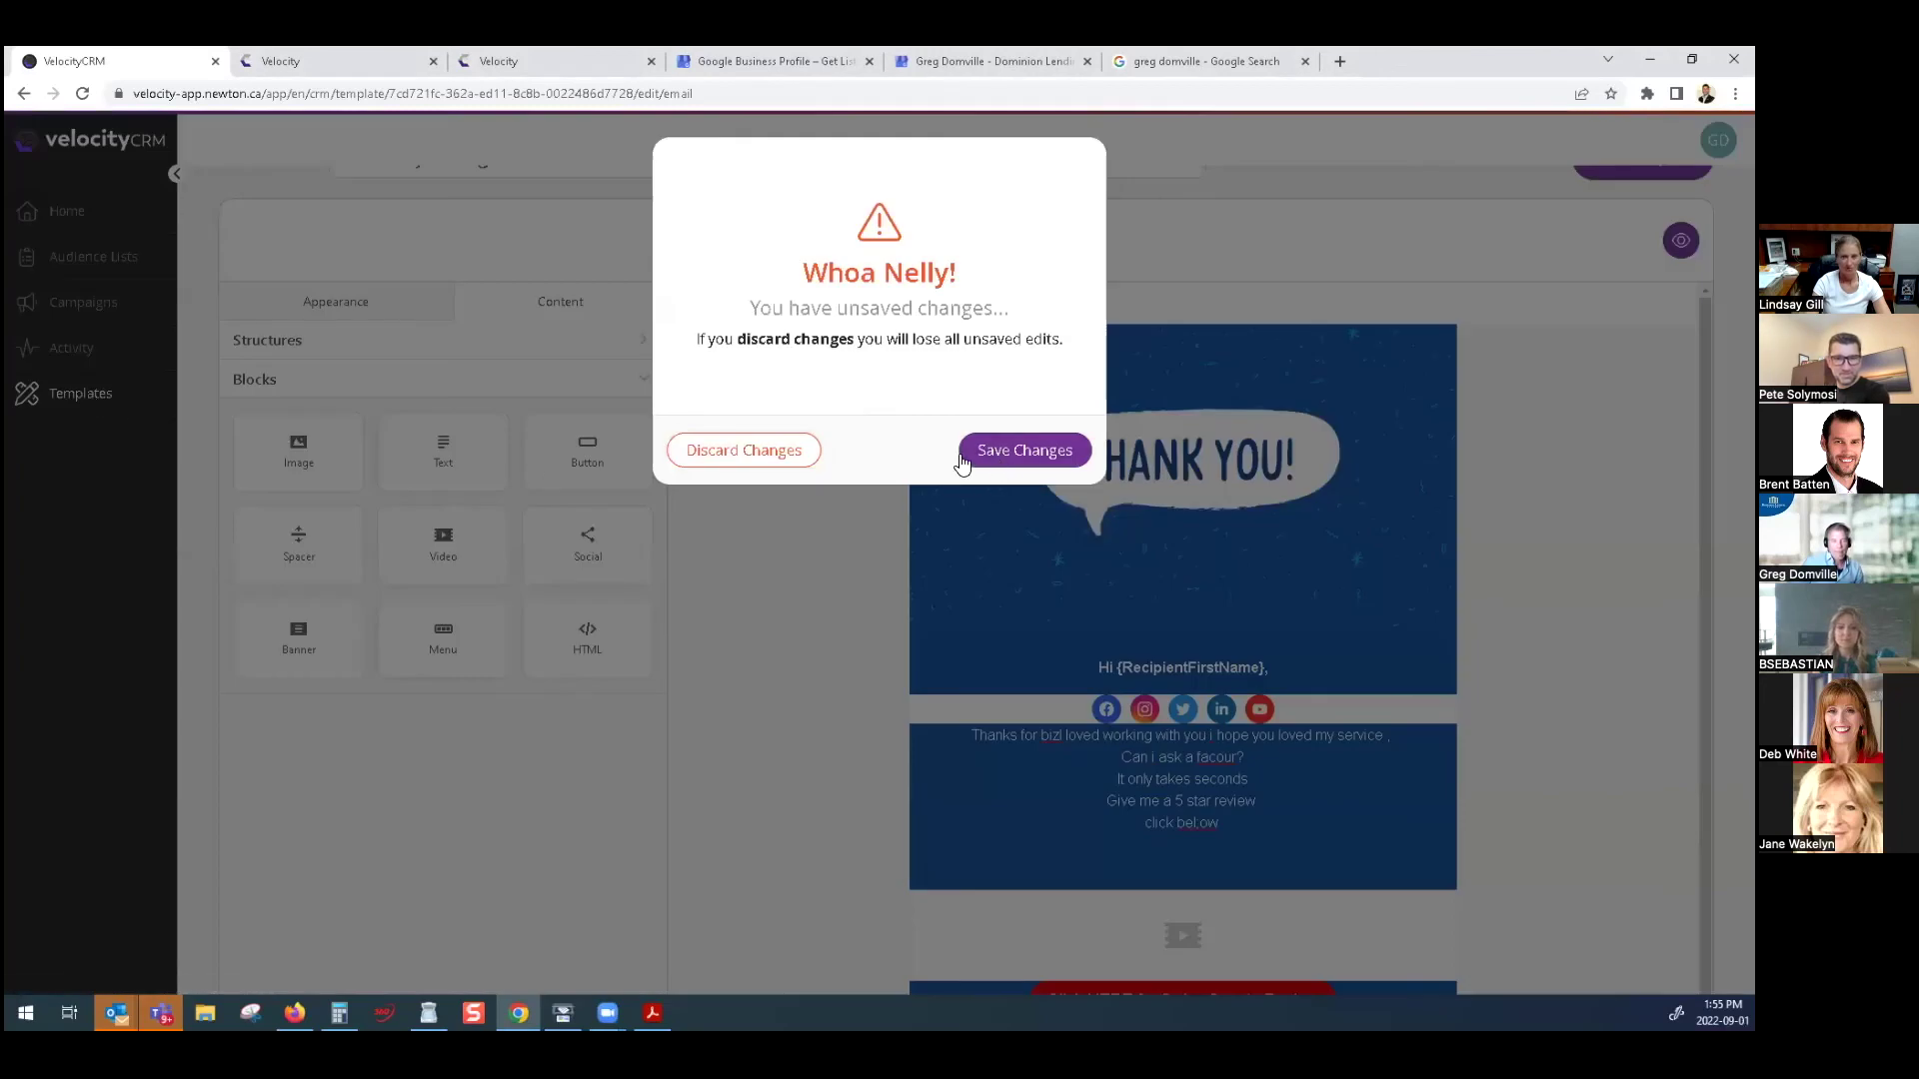
Save the template edits and go to the Campaigns list
click(994, 449)
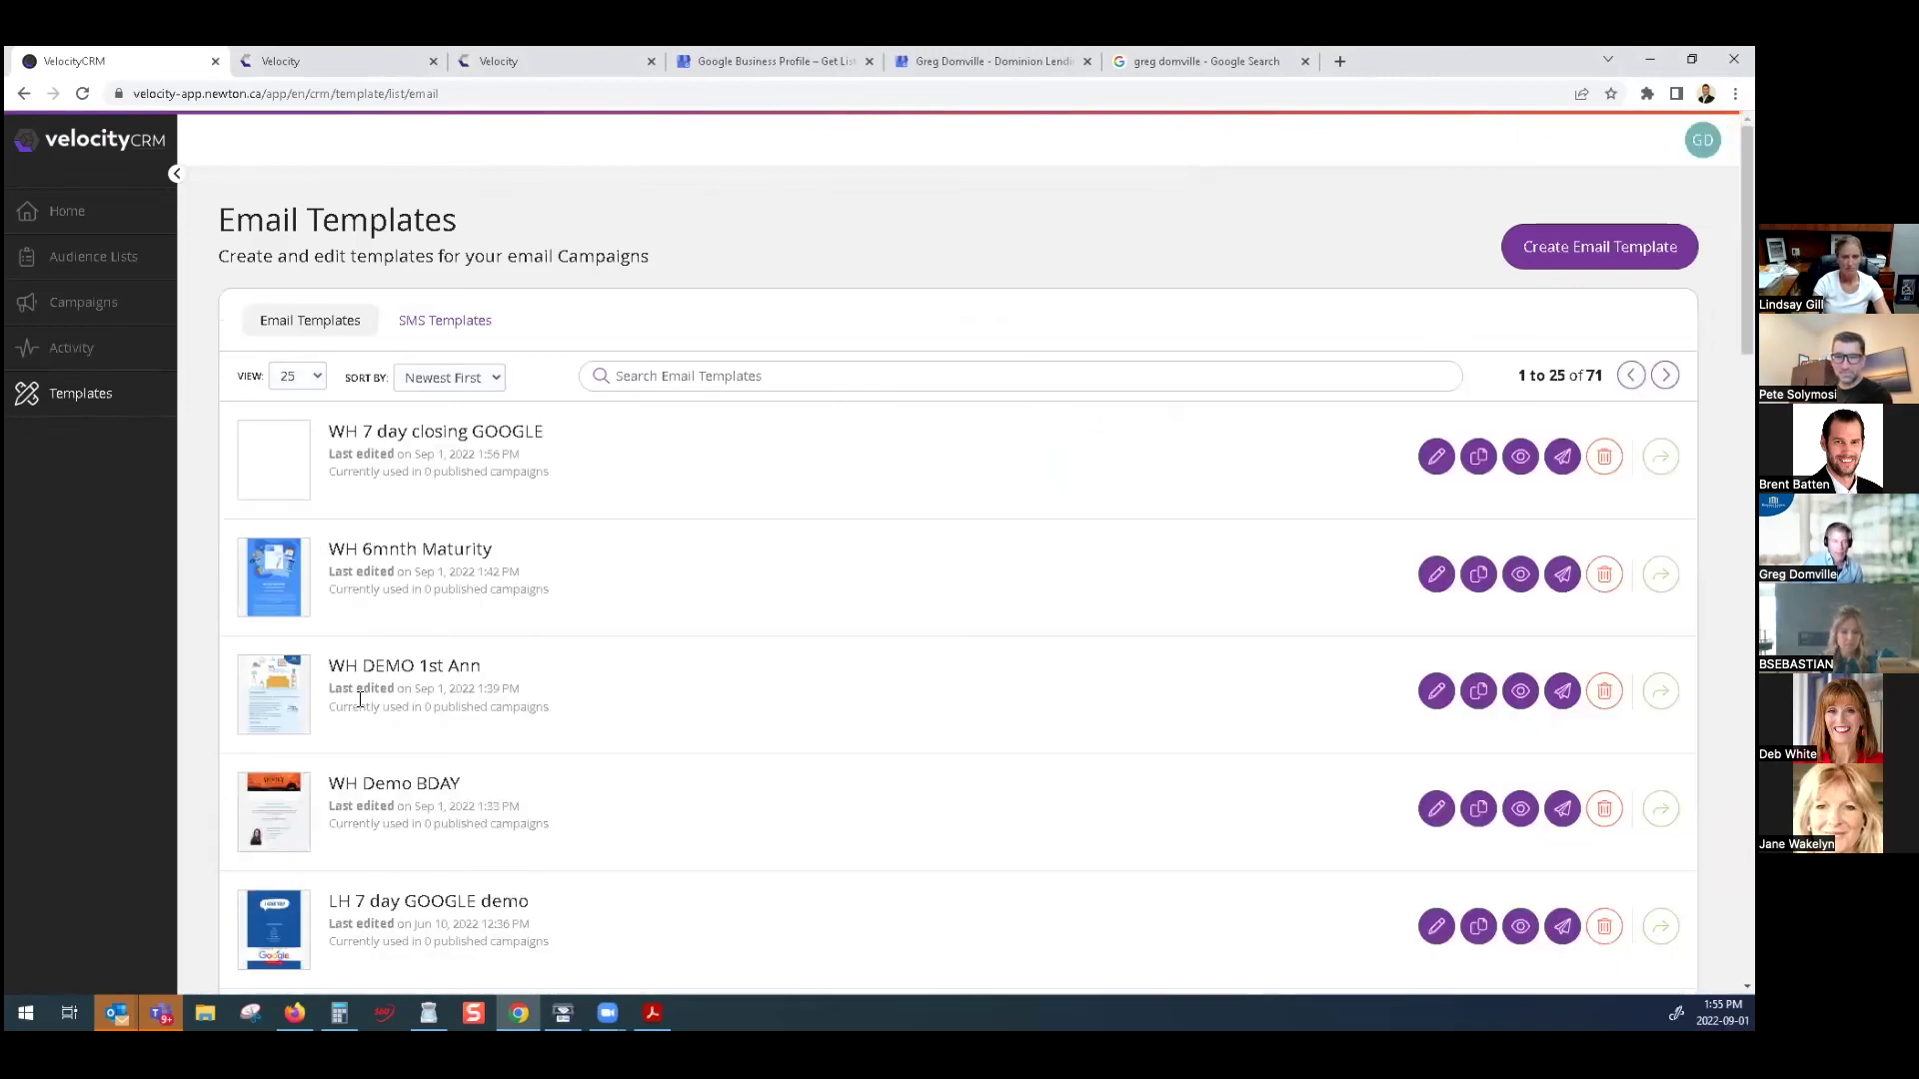
scroll(434, 699, down, 1)
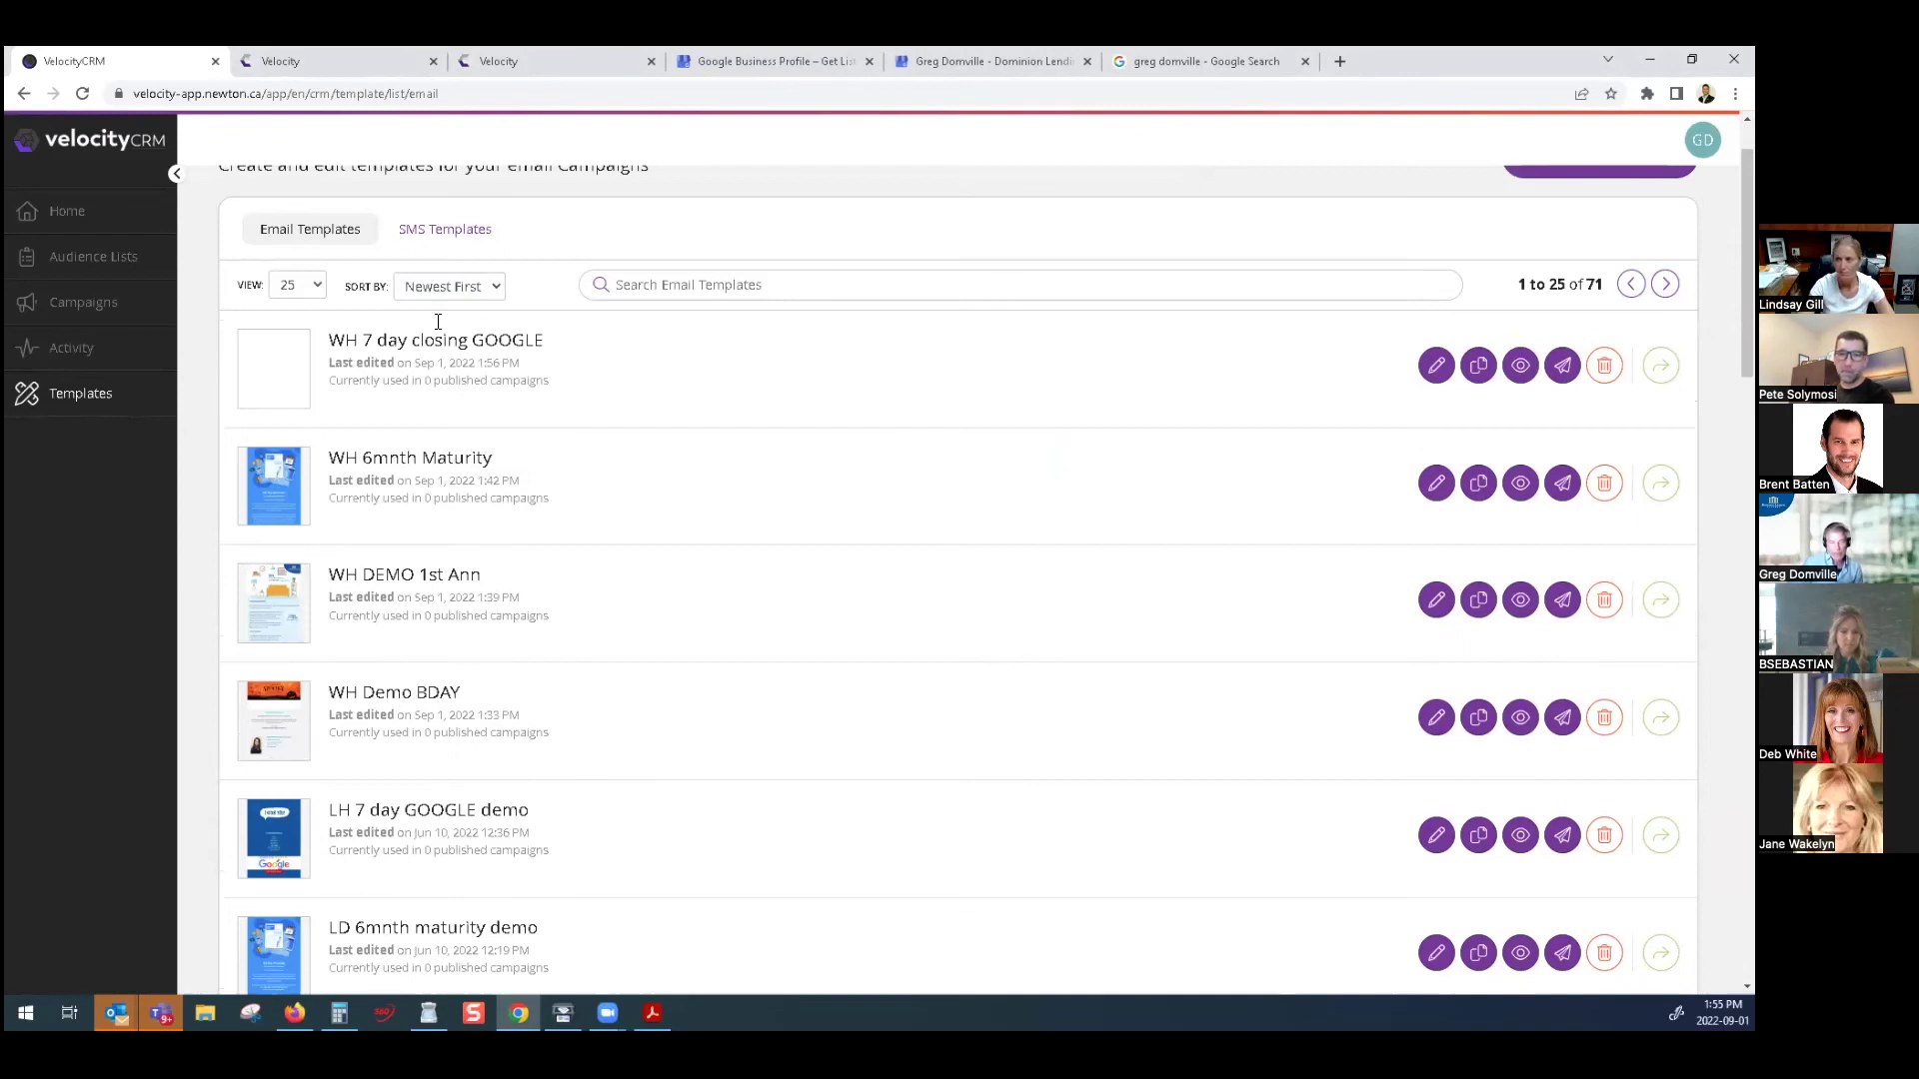
scroll(463, 462, up, 1)
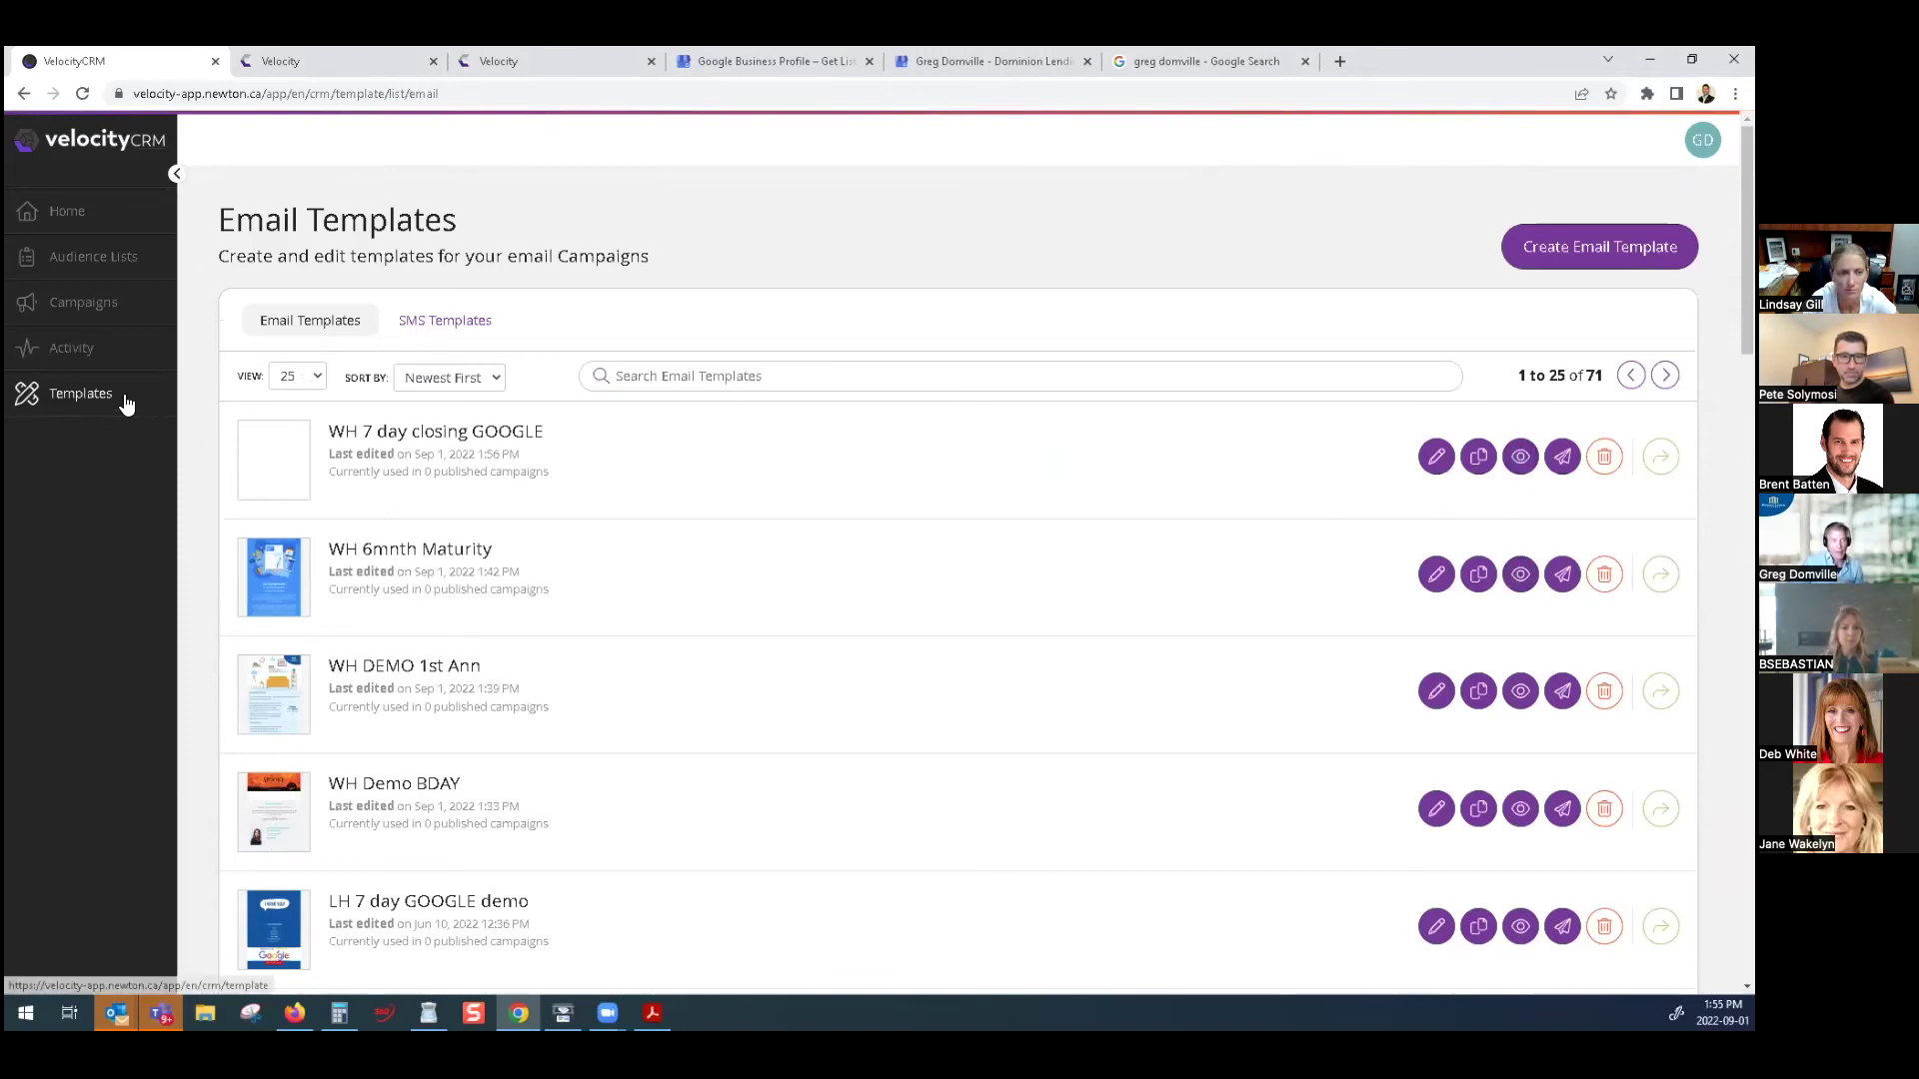
click(96, 304)
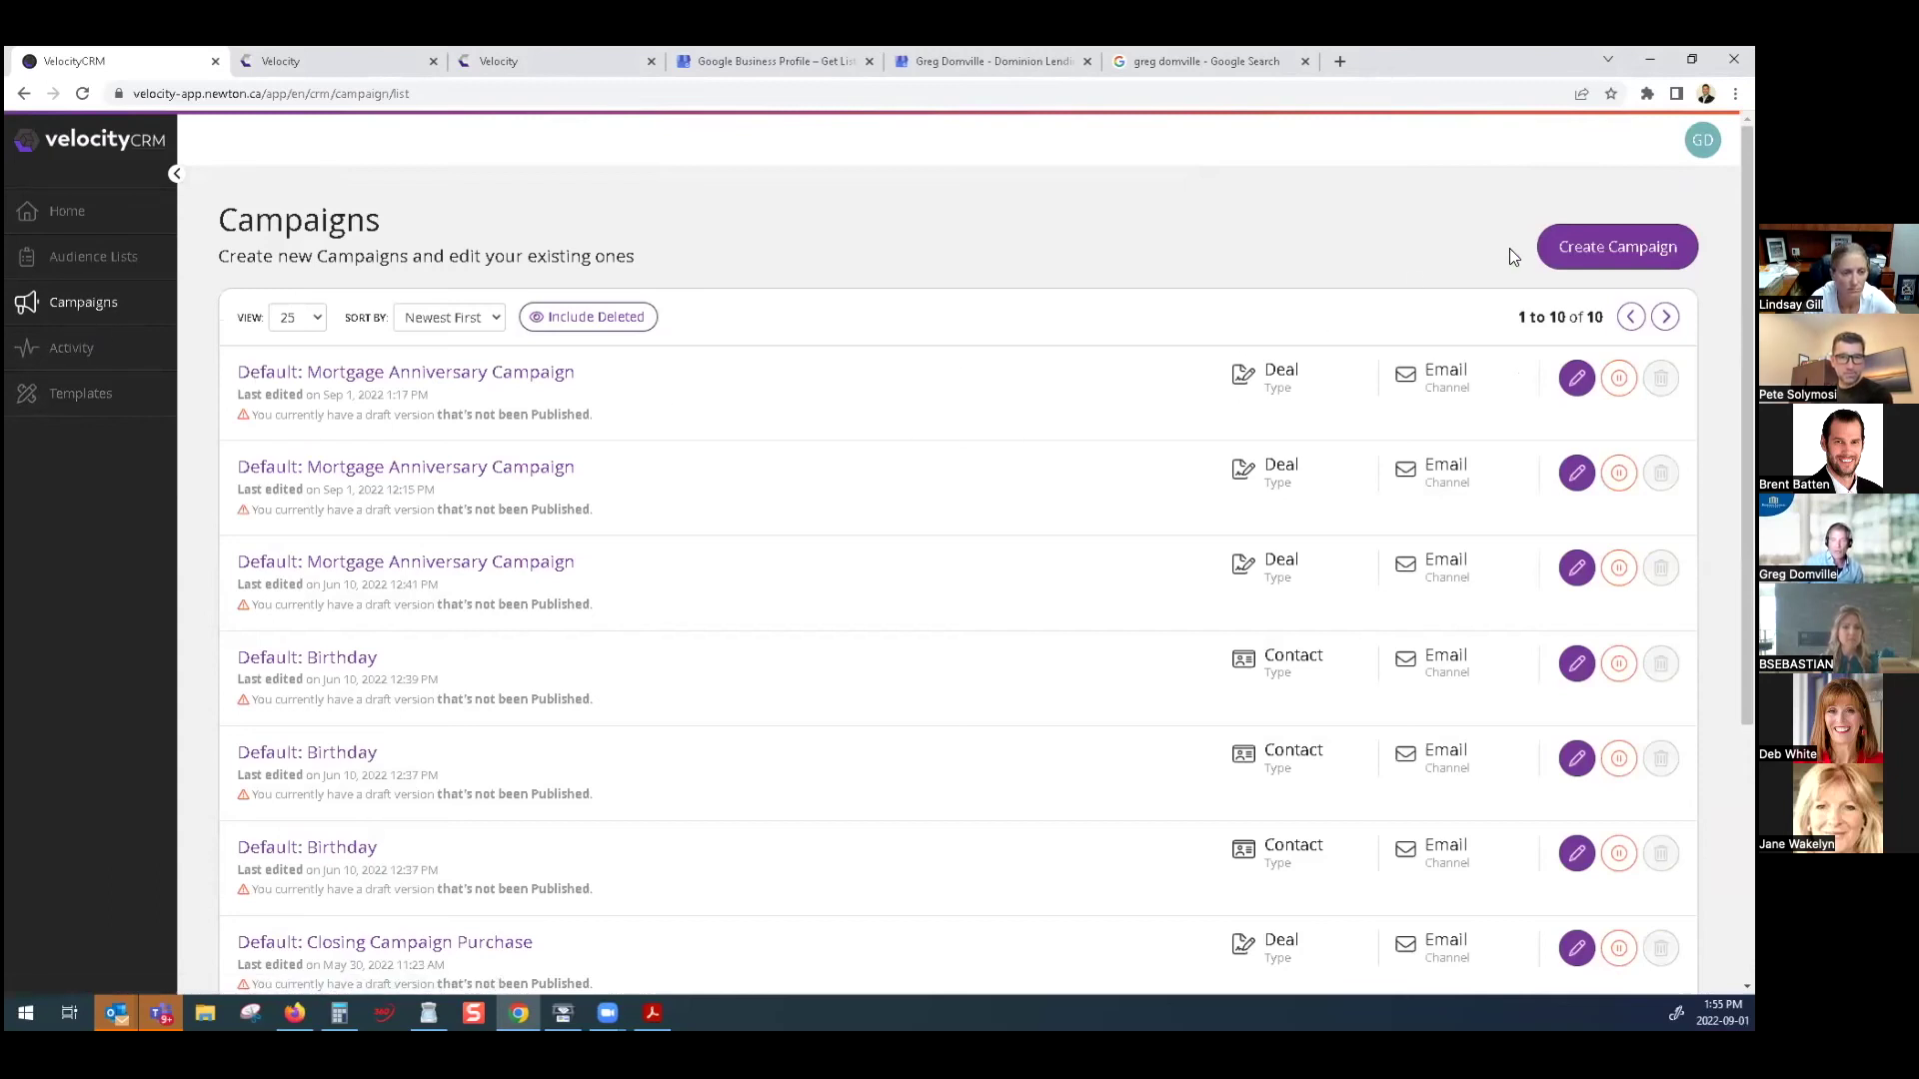
Create a new draft campaign from the pre-built Default: Birthday campaign
click(1618, 248)
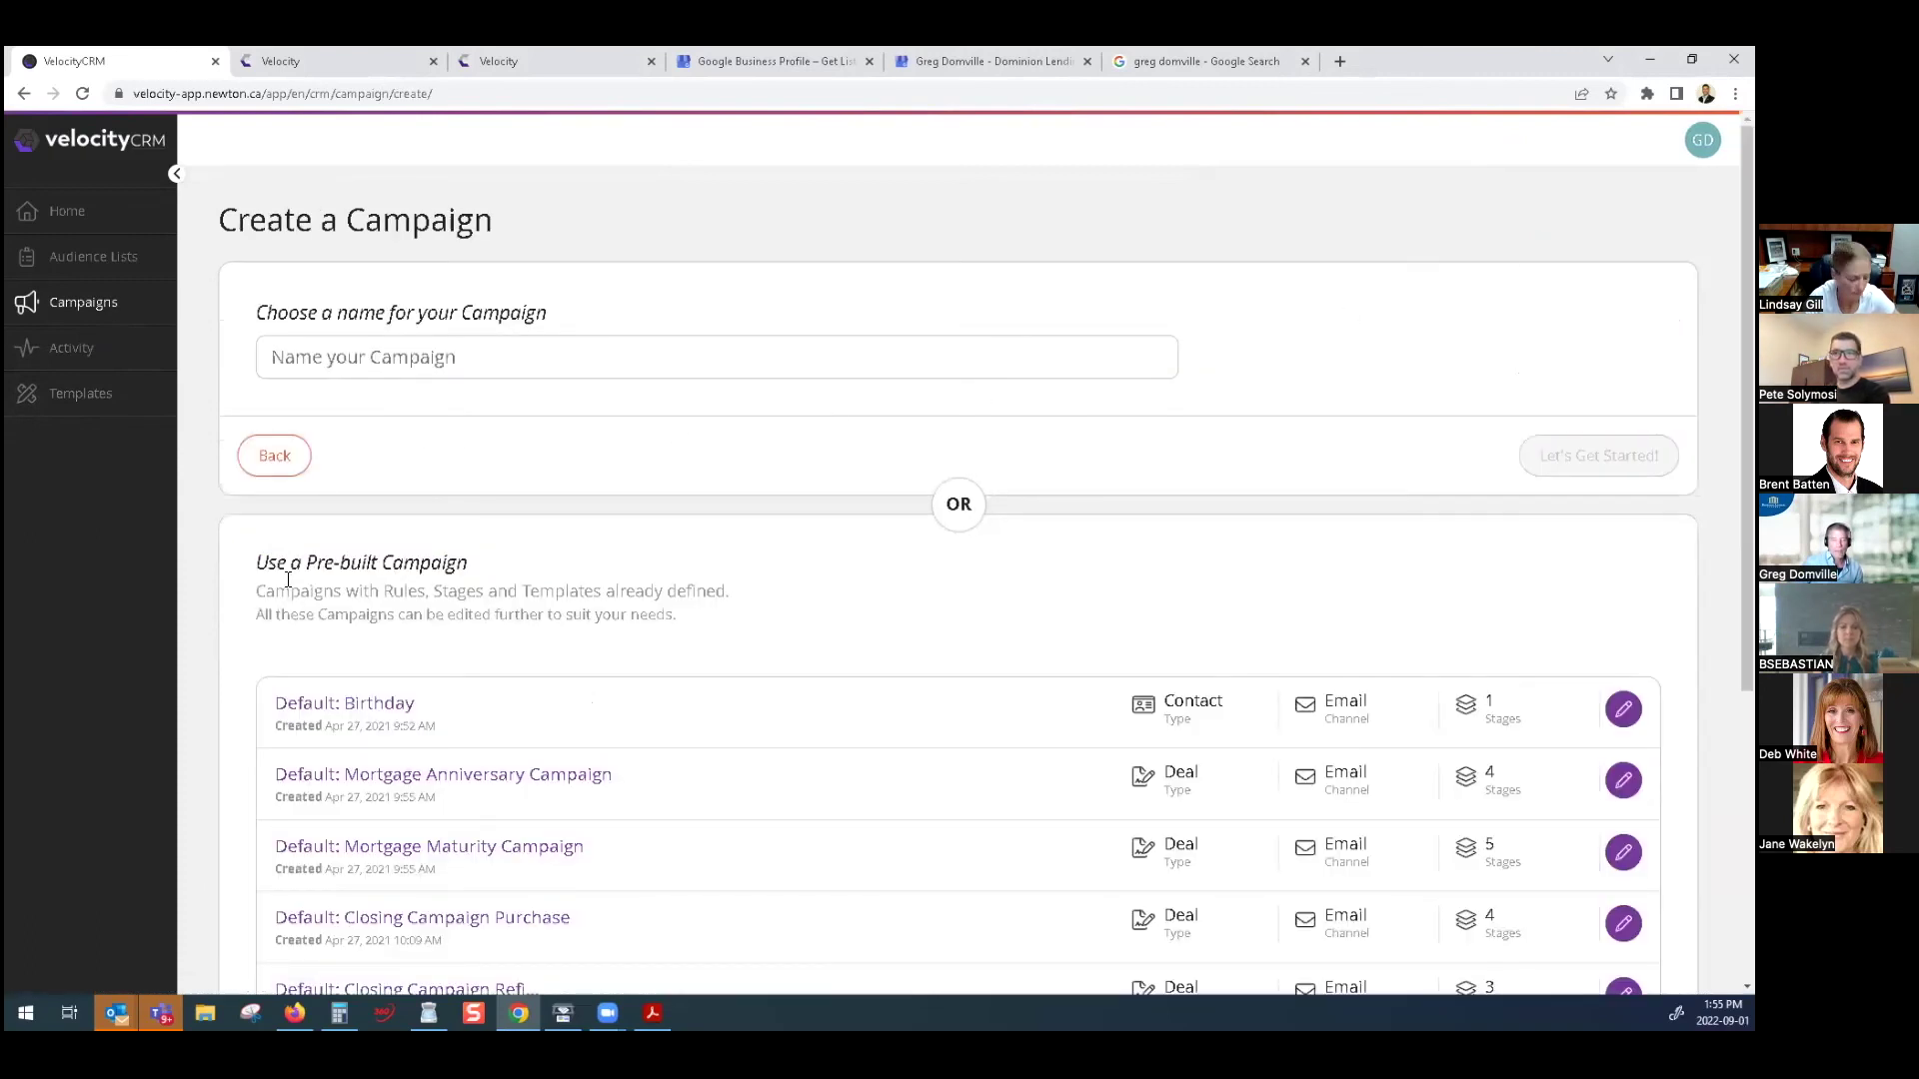
drag(268, 563, 489, 571)
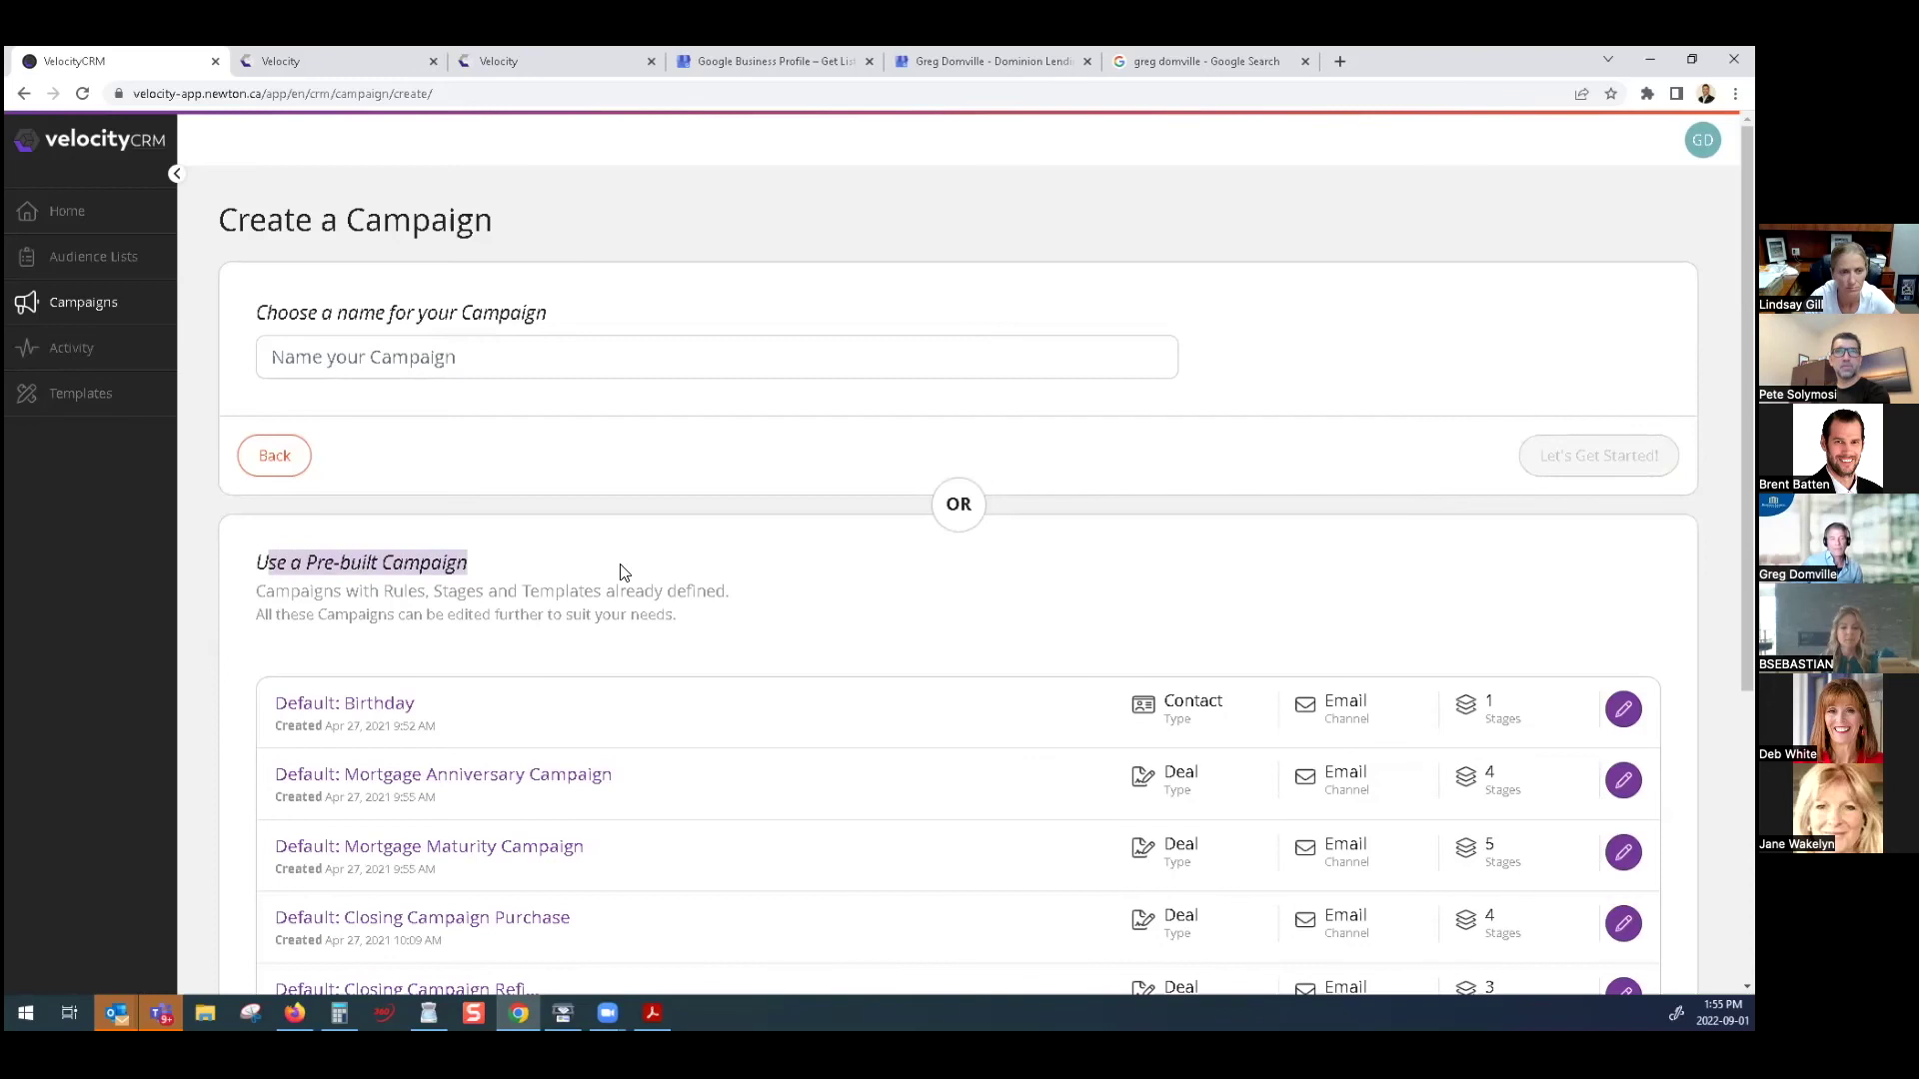
scroll(620, 571, down, 4)
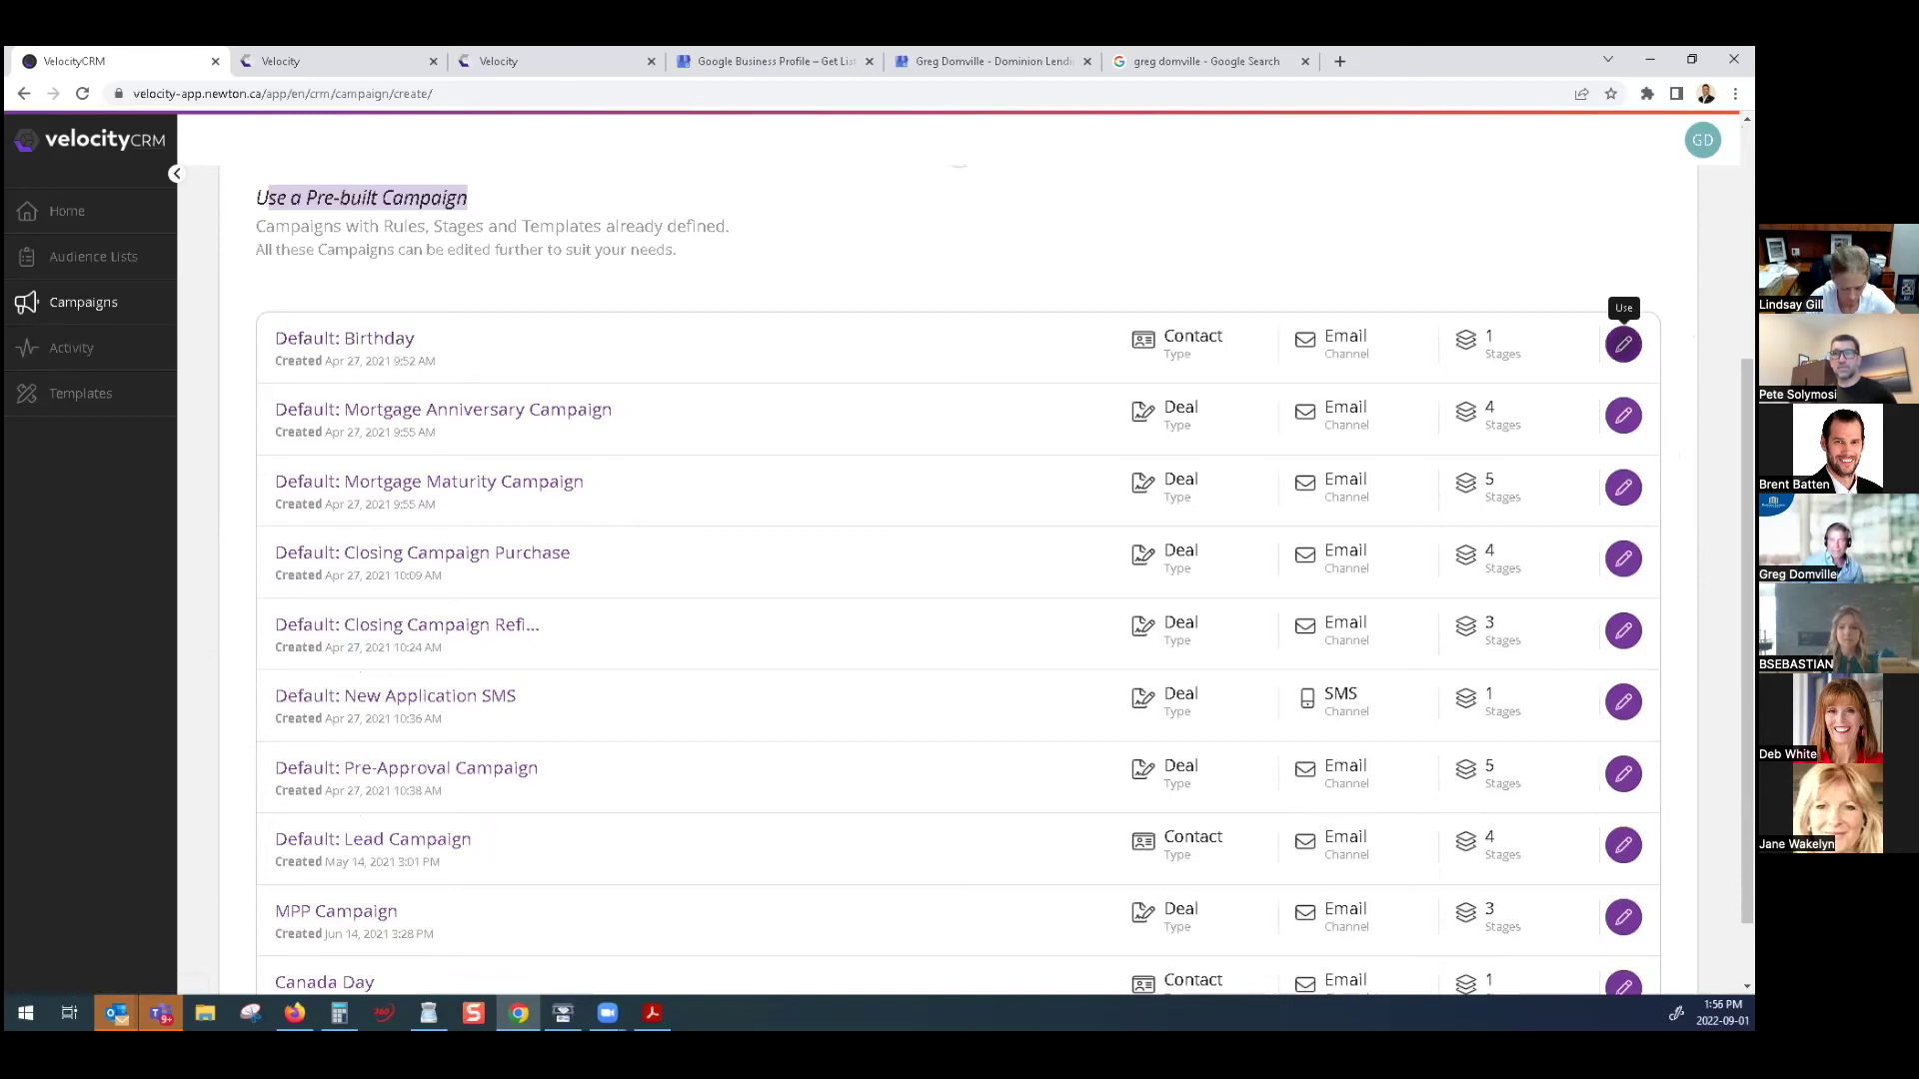
click(1624, 344)
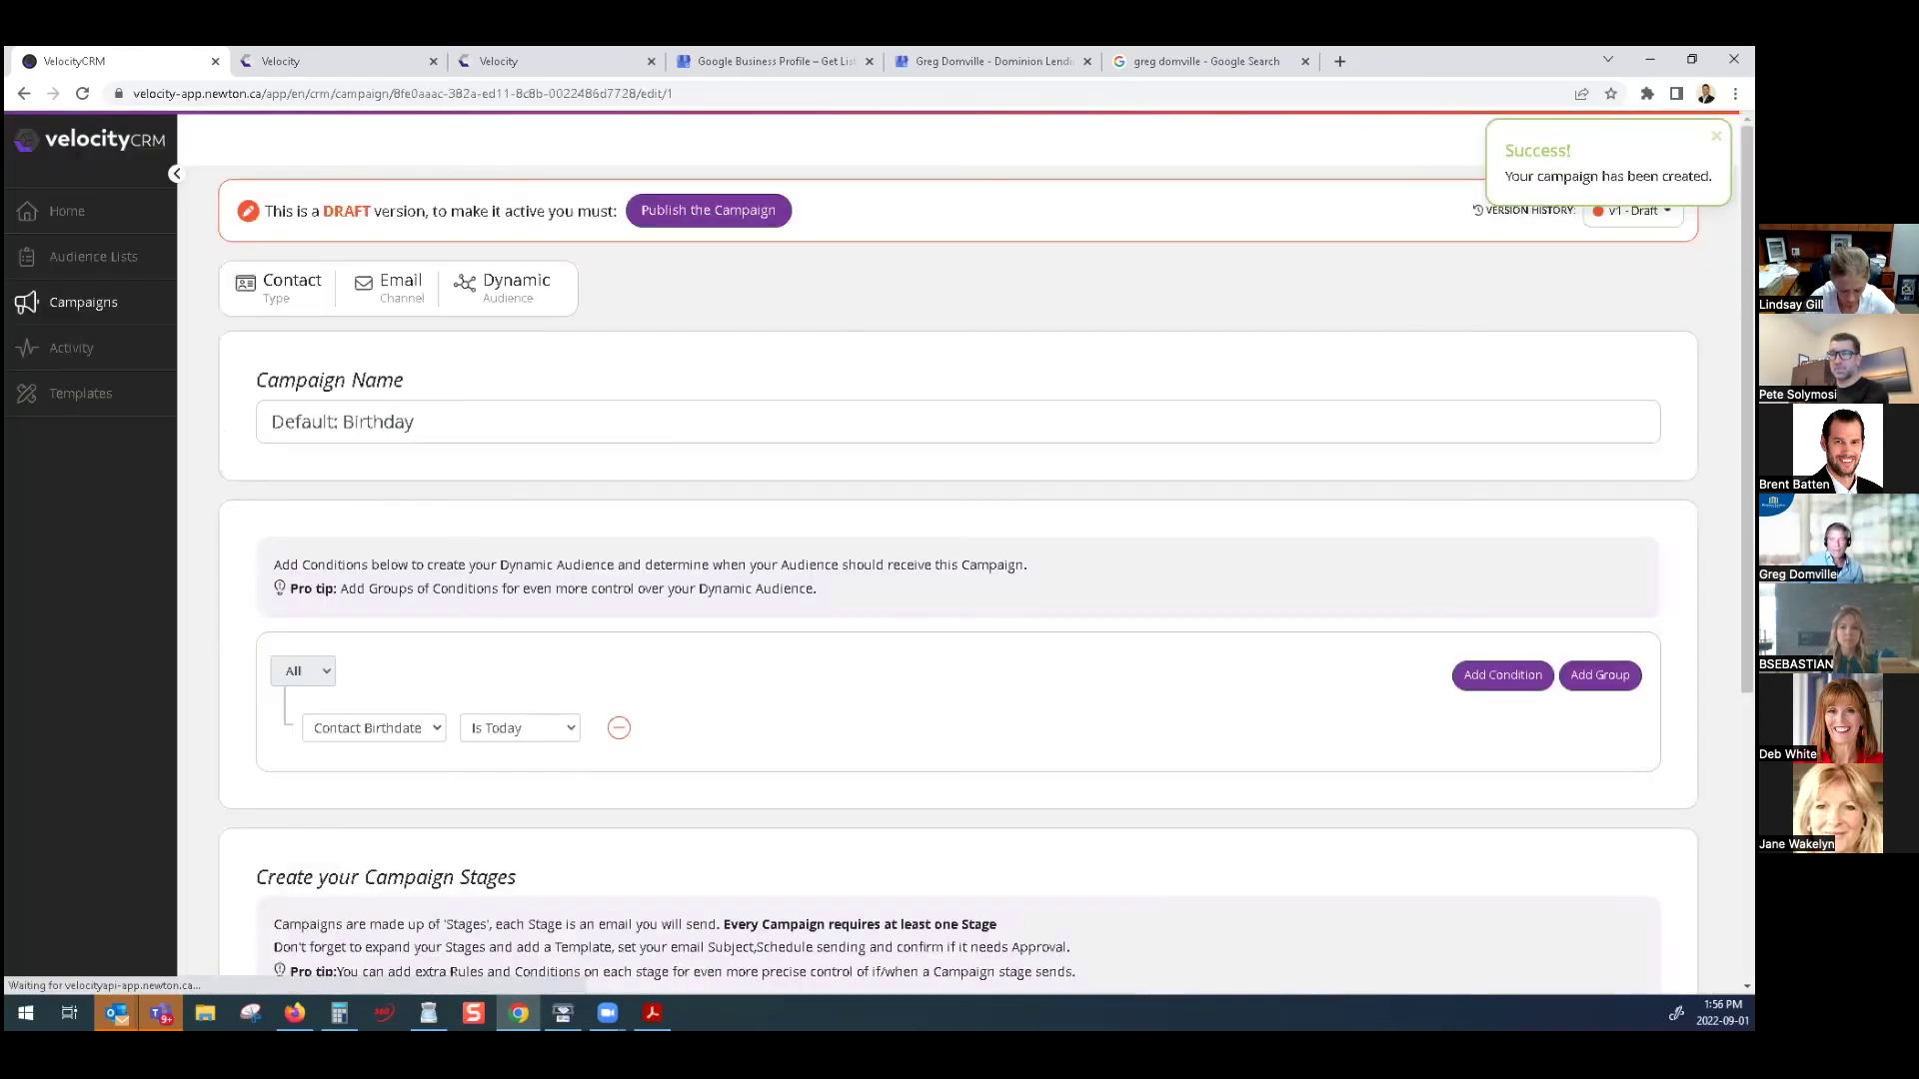
Set the Birthday Email stage template to WH Demo BDAY
drag(470, 420, 265, 422)
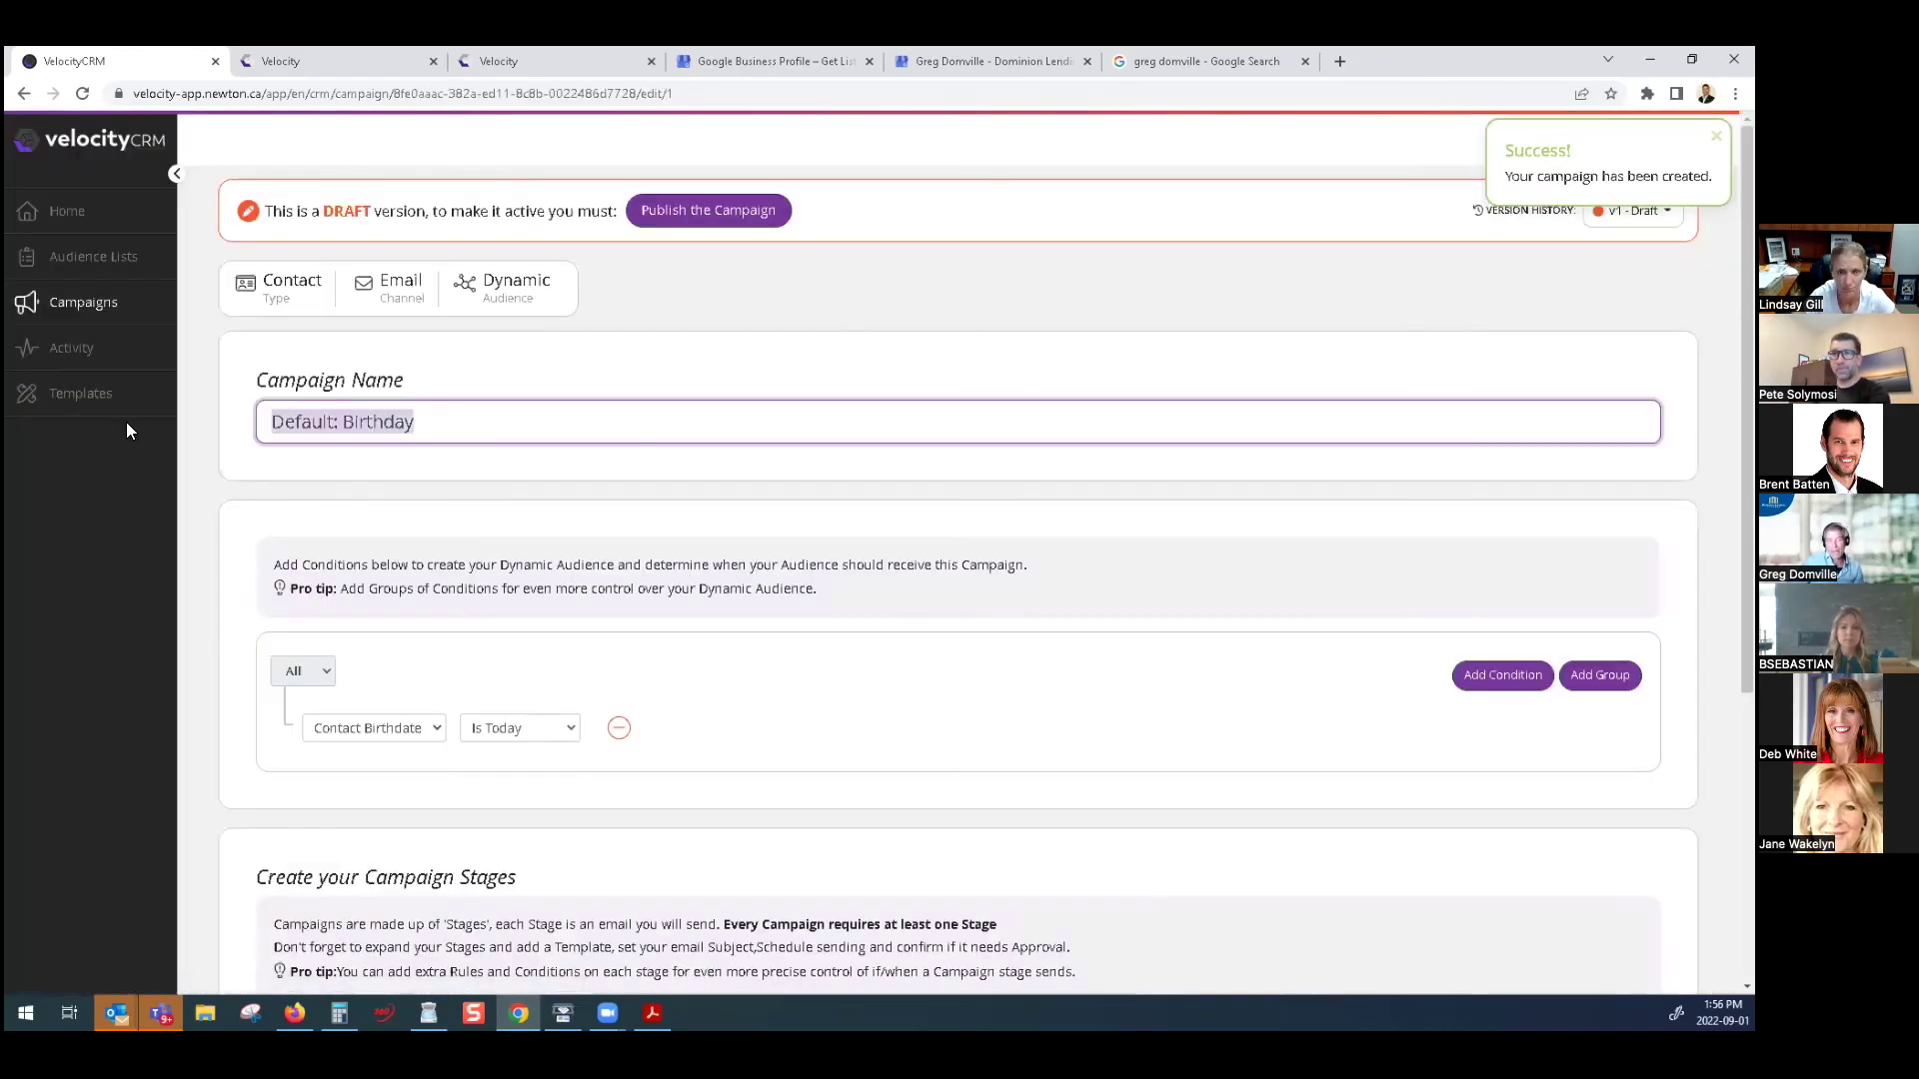
scroll(642, 457, down, 2)
scroll(650, 459, down, 3)
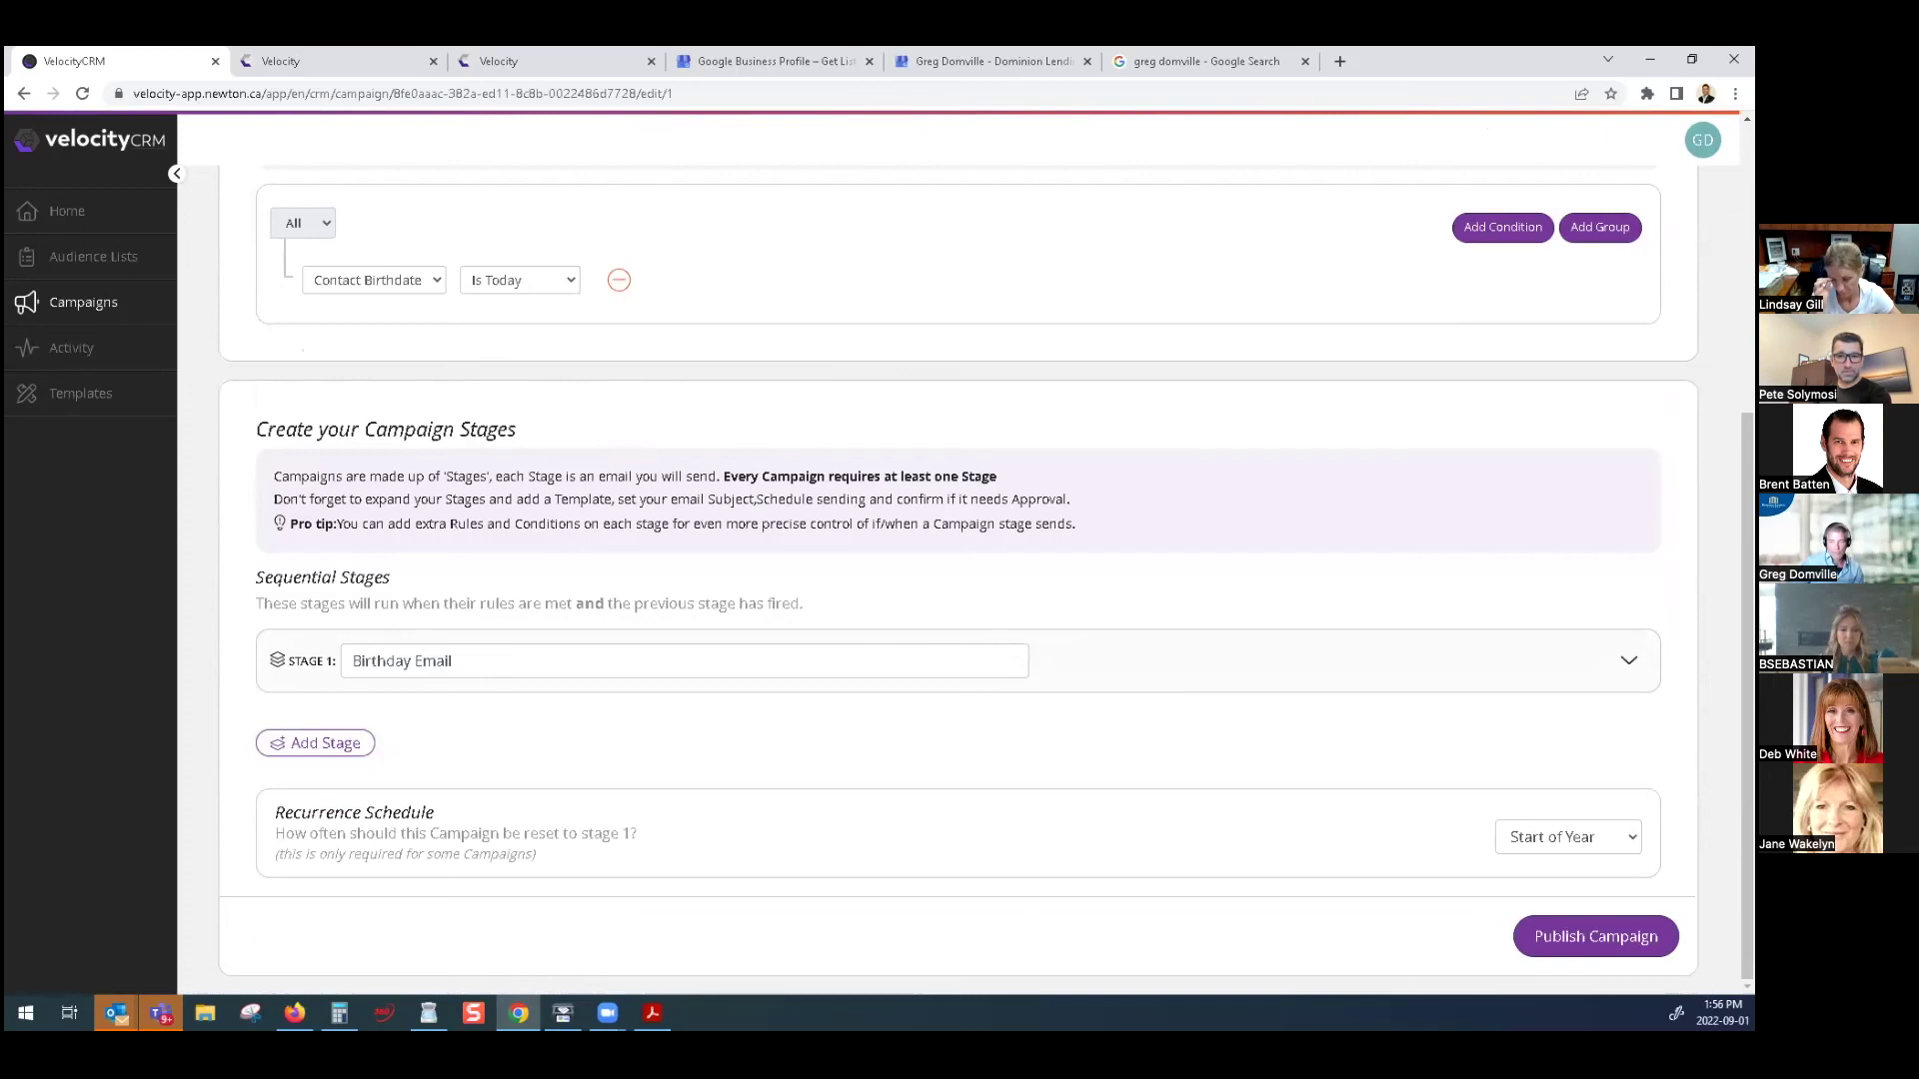
scroll(977, 634, down, 1)
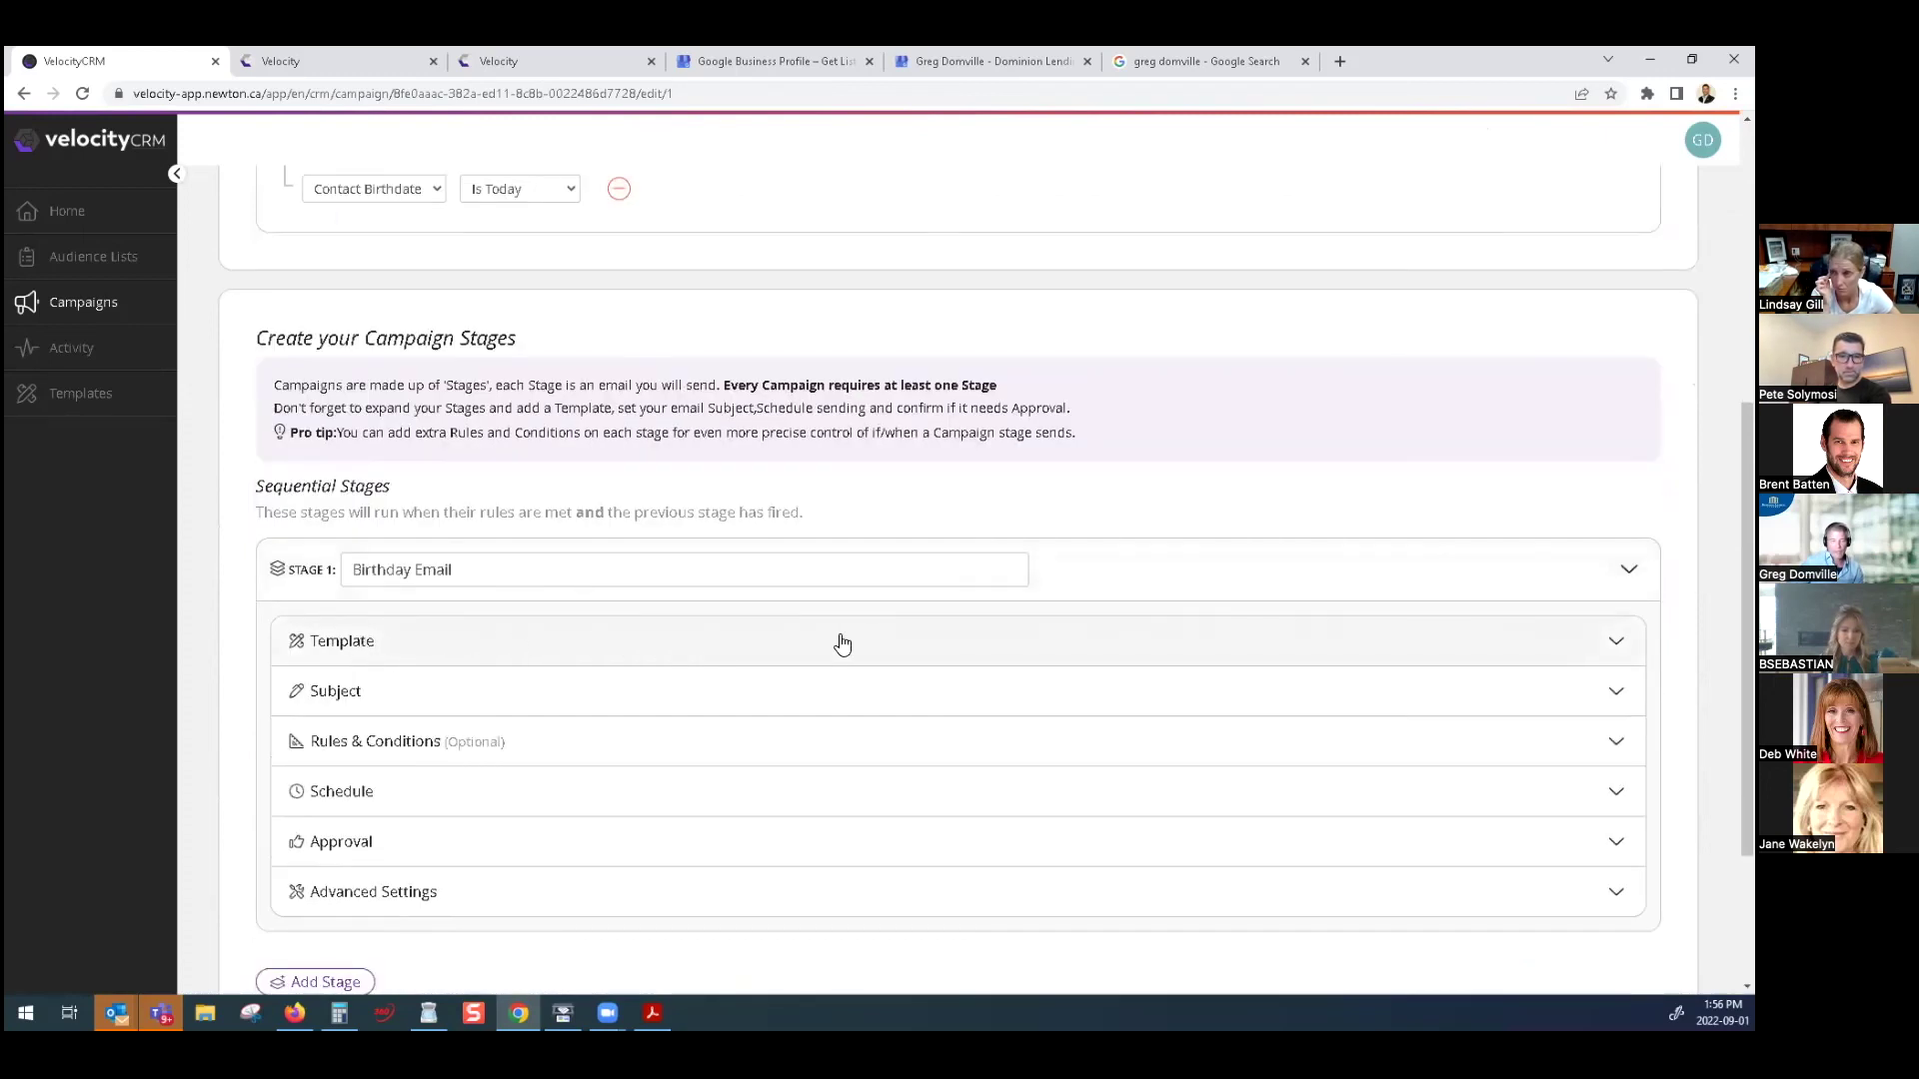
click(1214, 643)
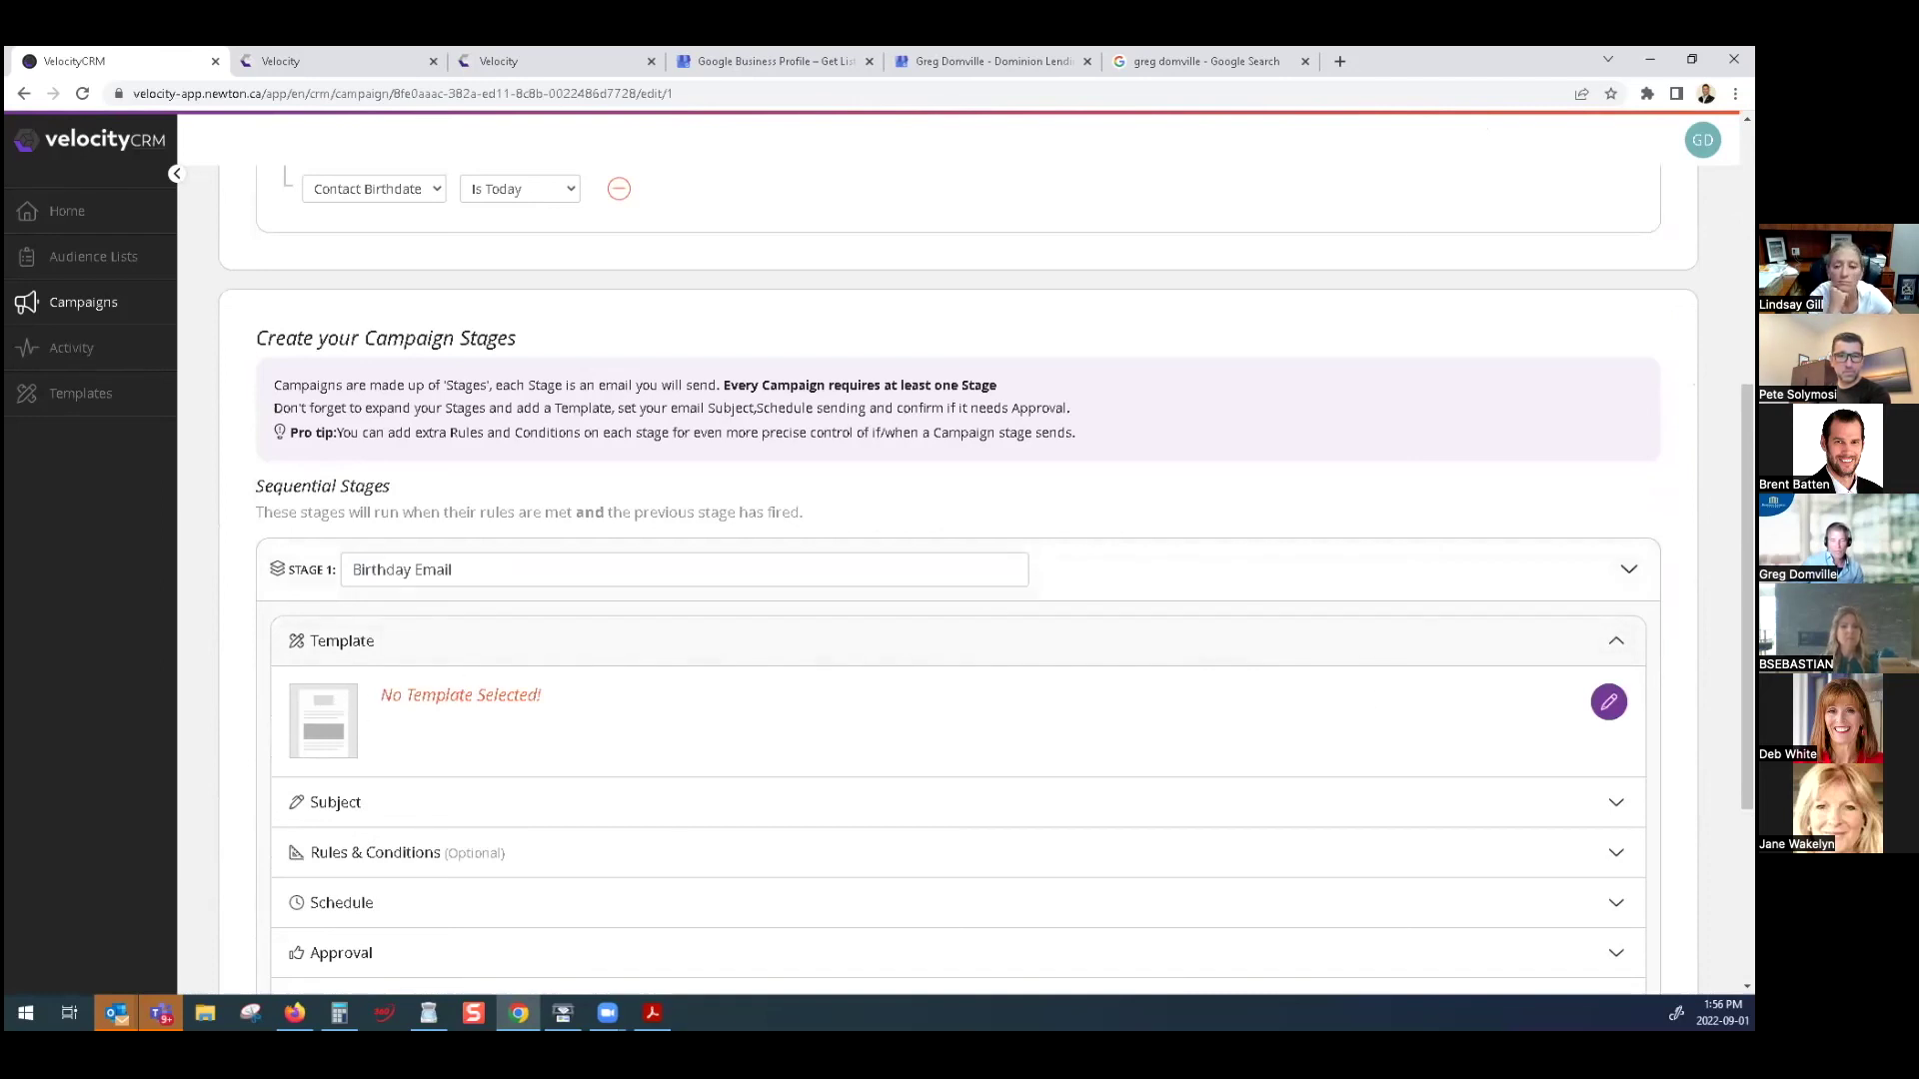
click(1608, 702)
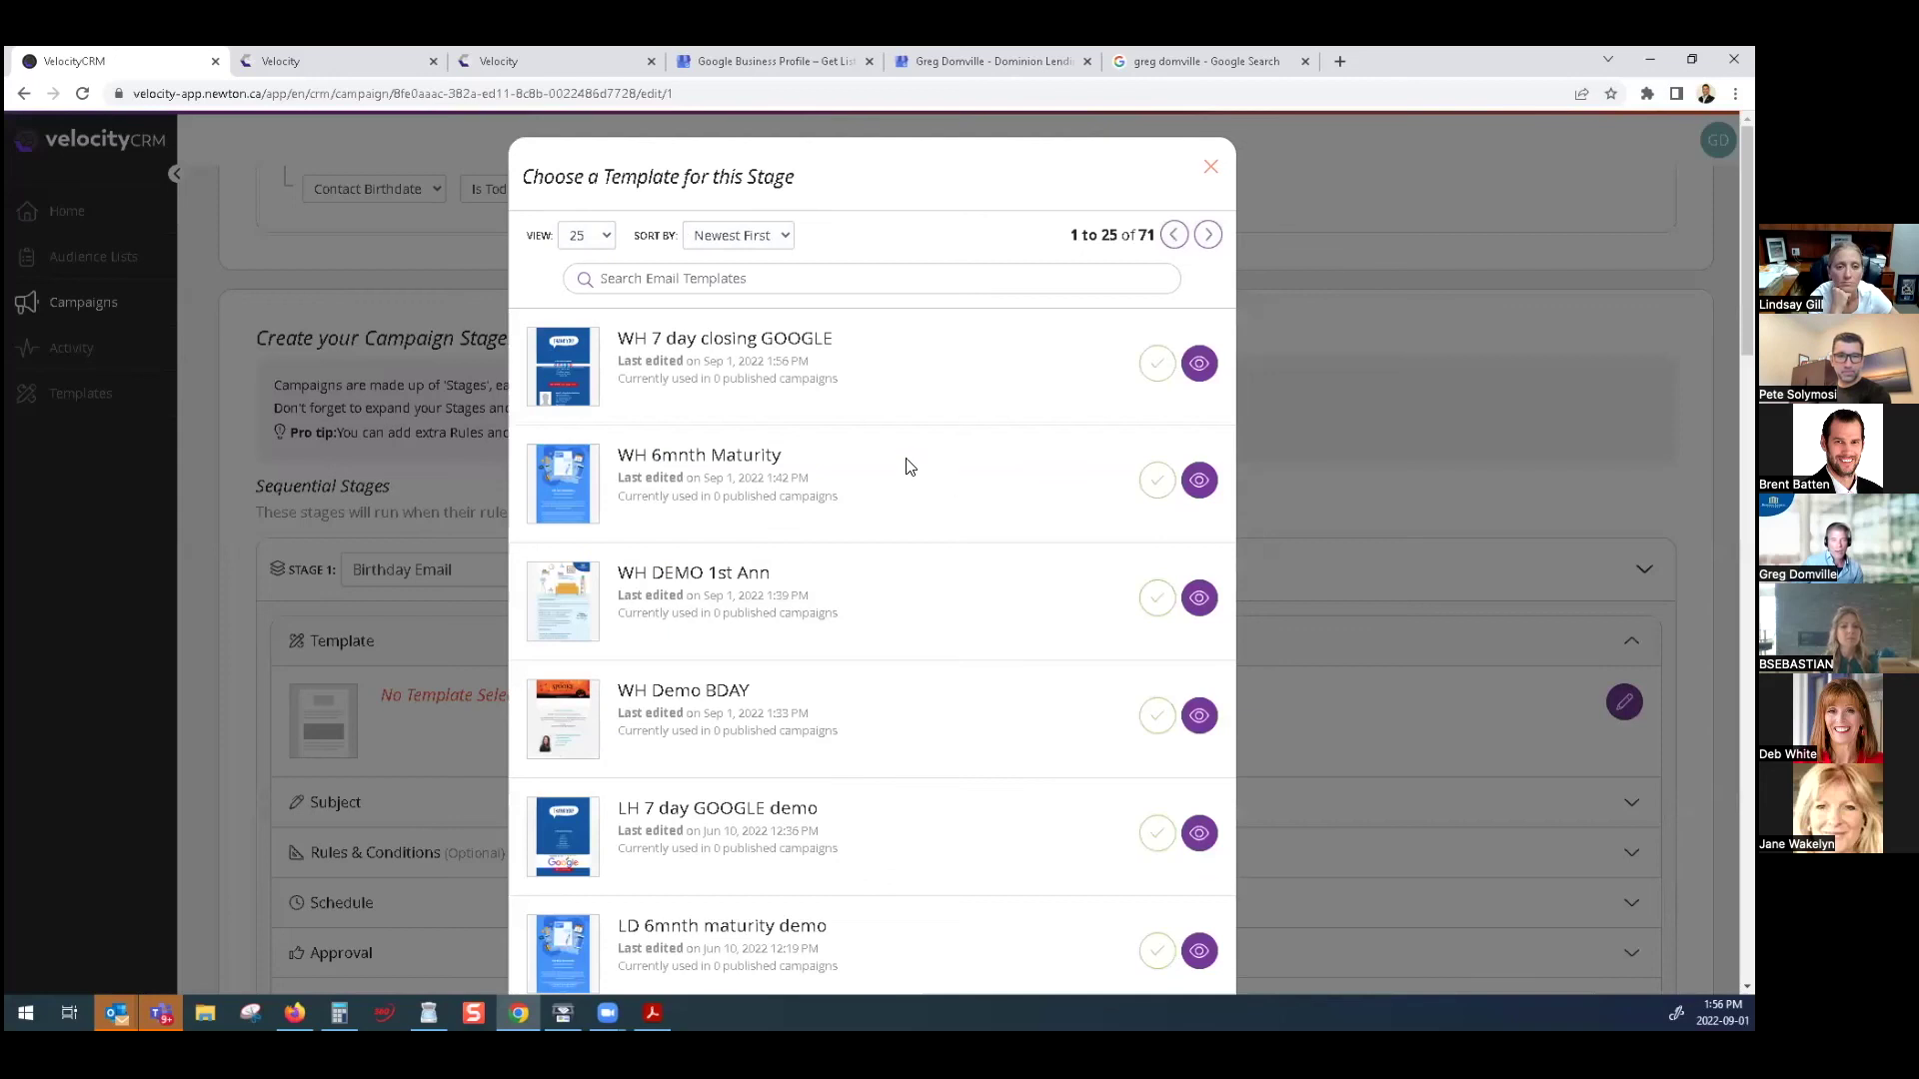
click(1156, 717)
Prefix the subject with 'Hey Dude' to read 'Hey Dude Happy Birthday!' and expand the Approval settings
scroll(590, 706, down, 1)
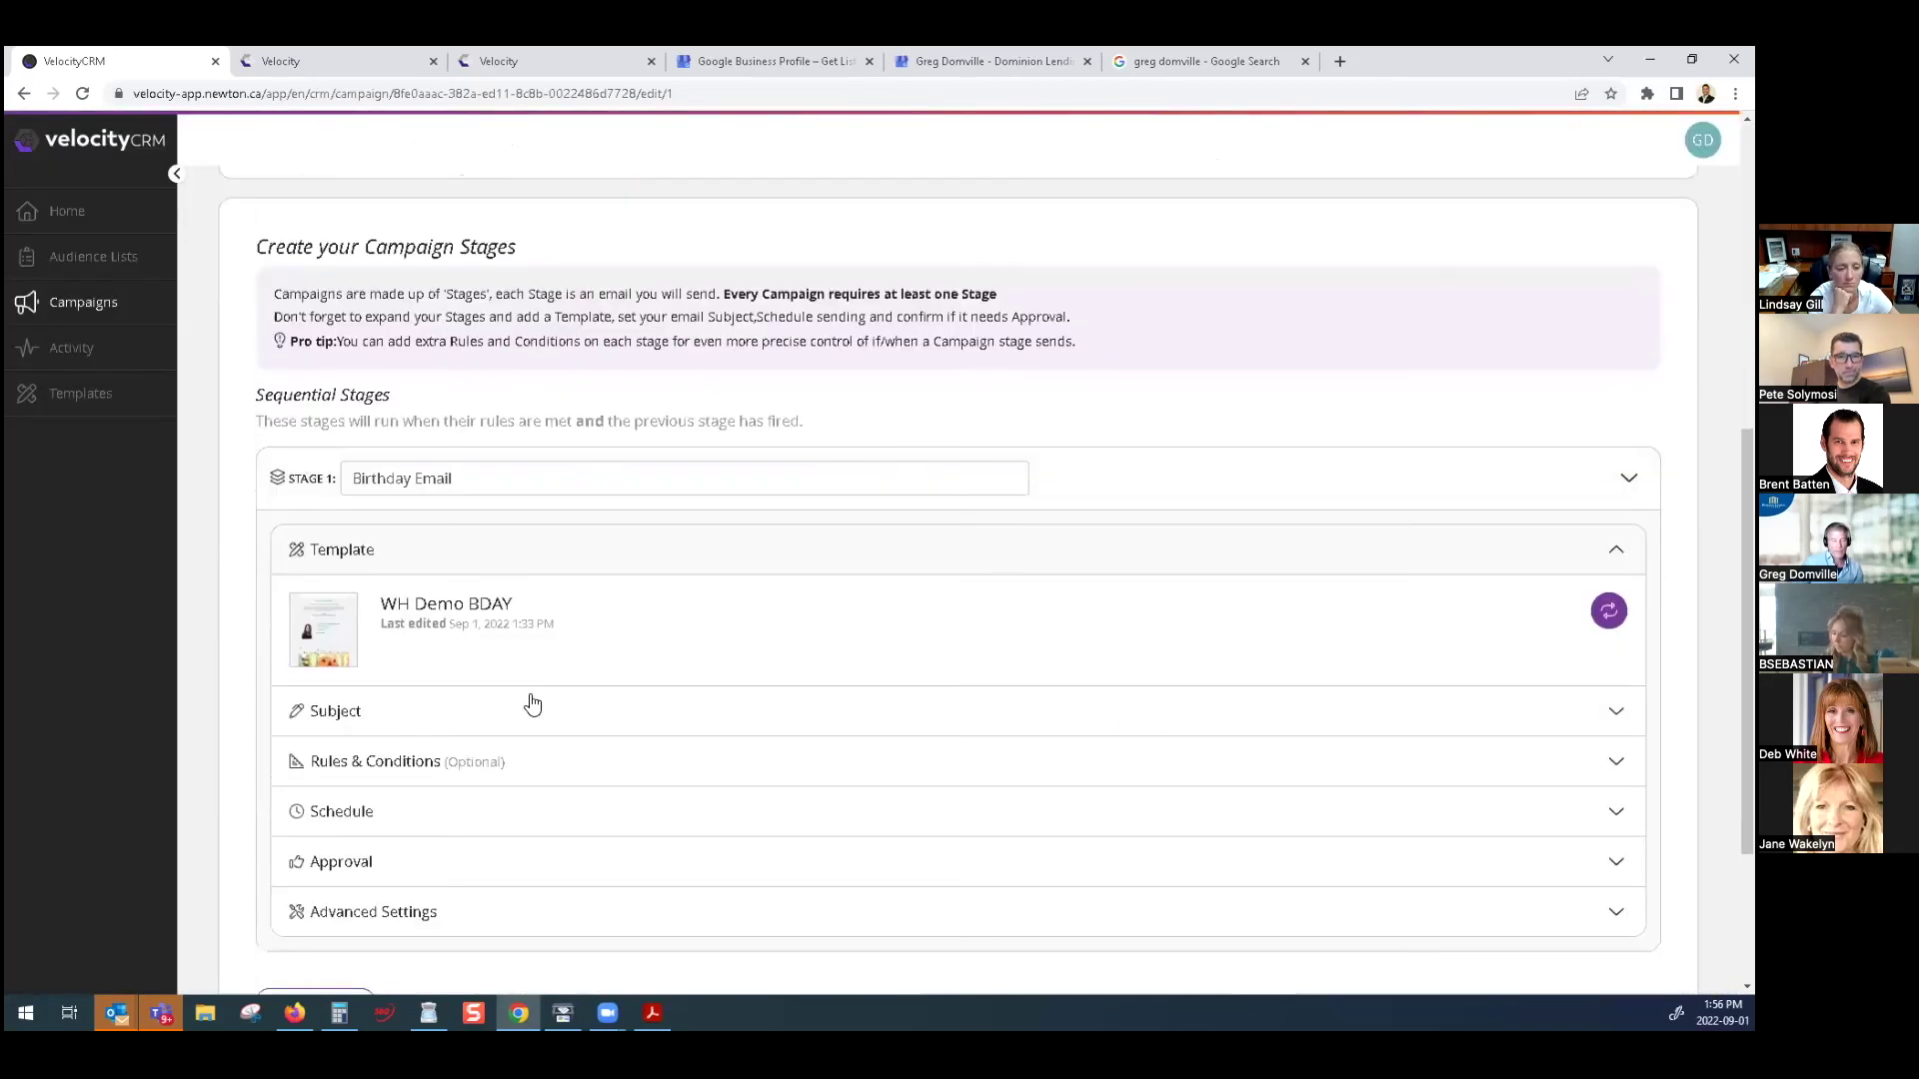
click(434, 717)
scroll(430, 716, down, 2)
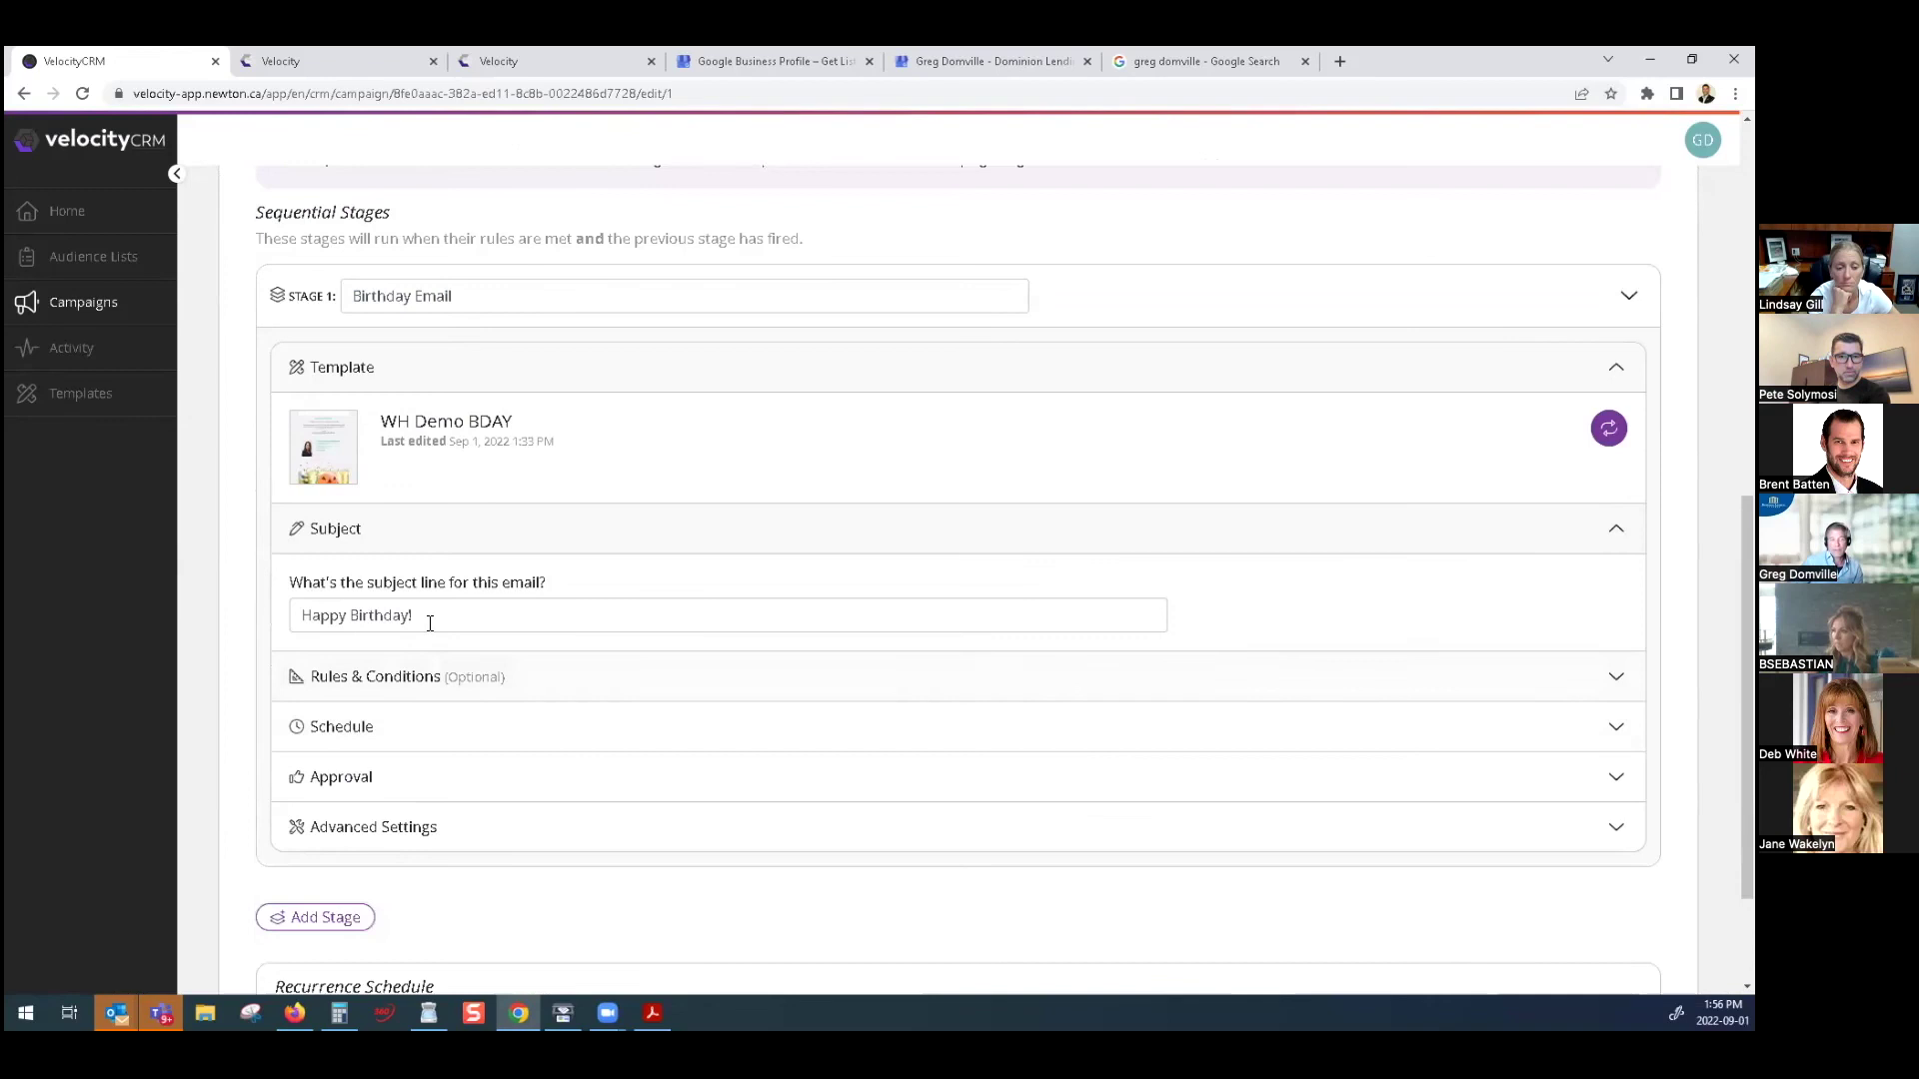
click(305, 615)
text(Hey Dude)
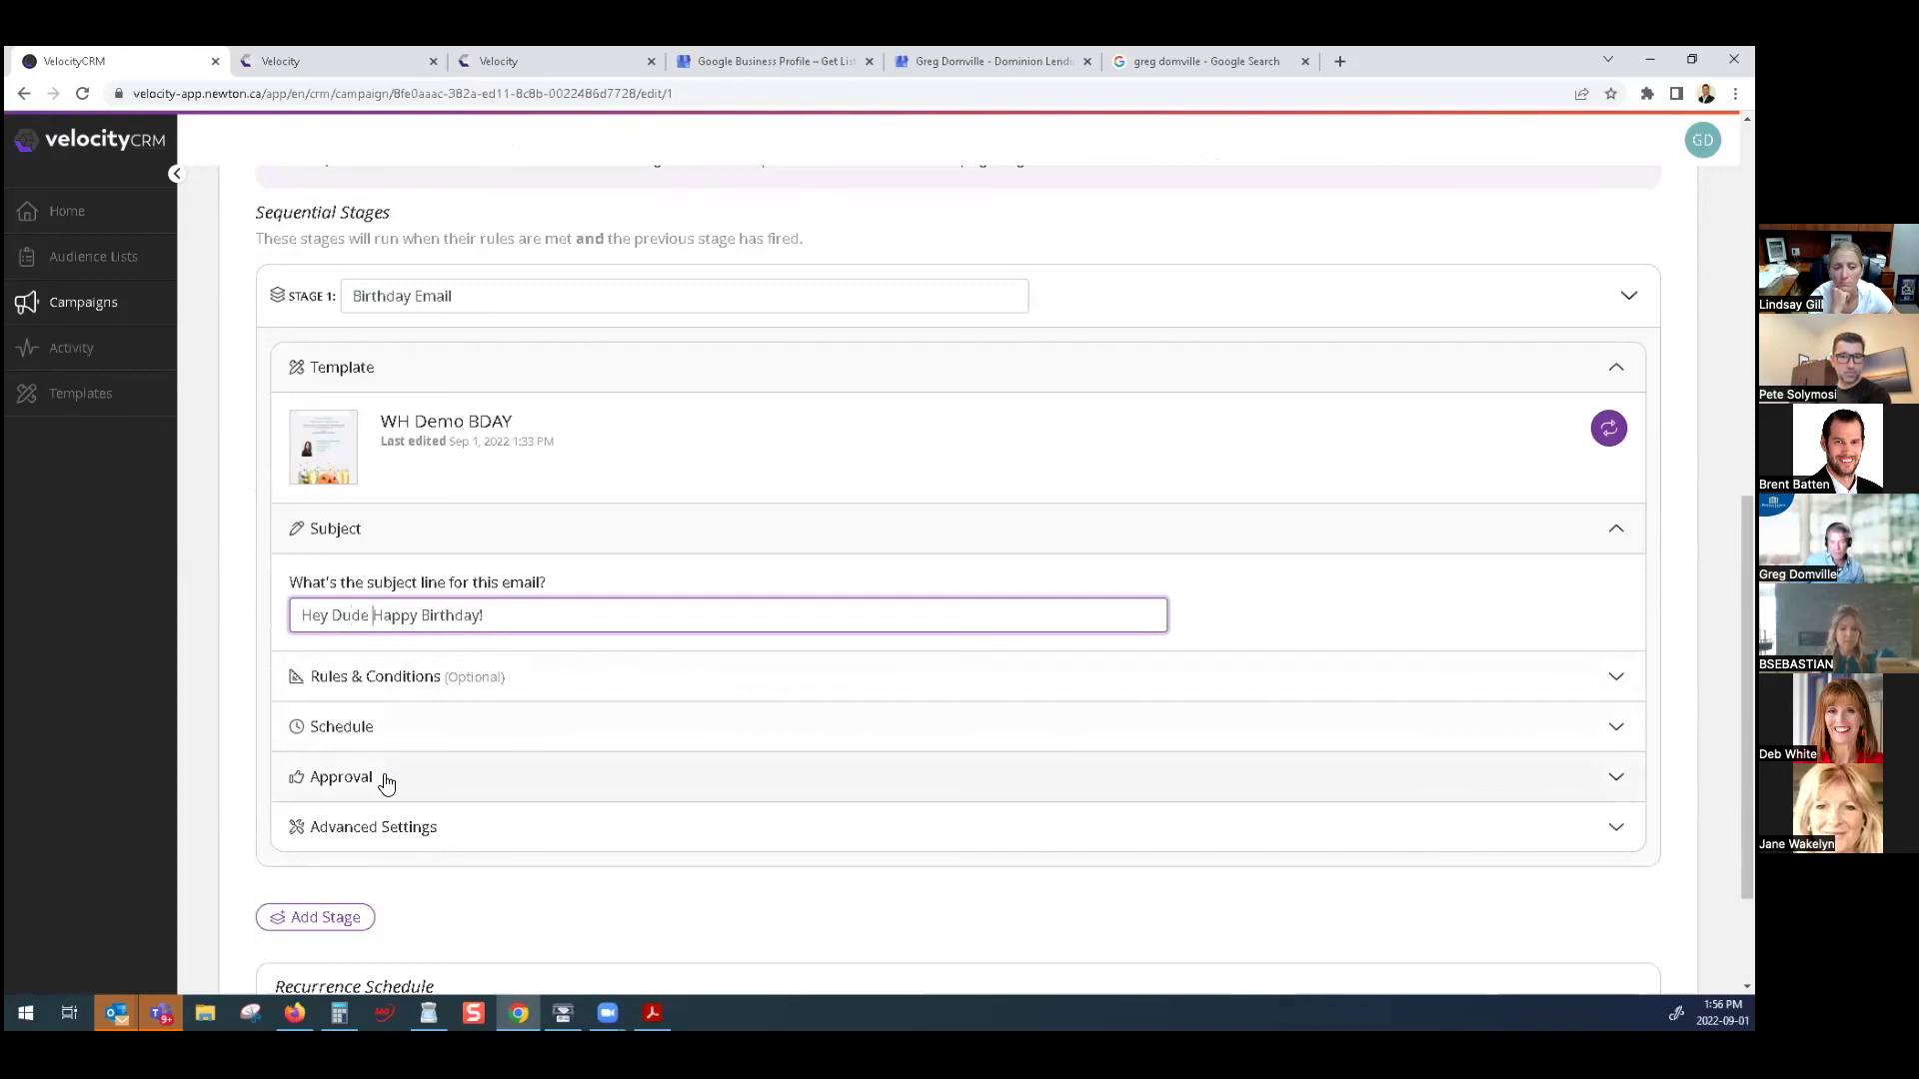
scroll(387, 782, up, 2)
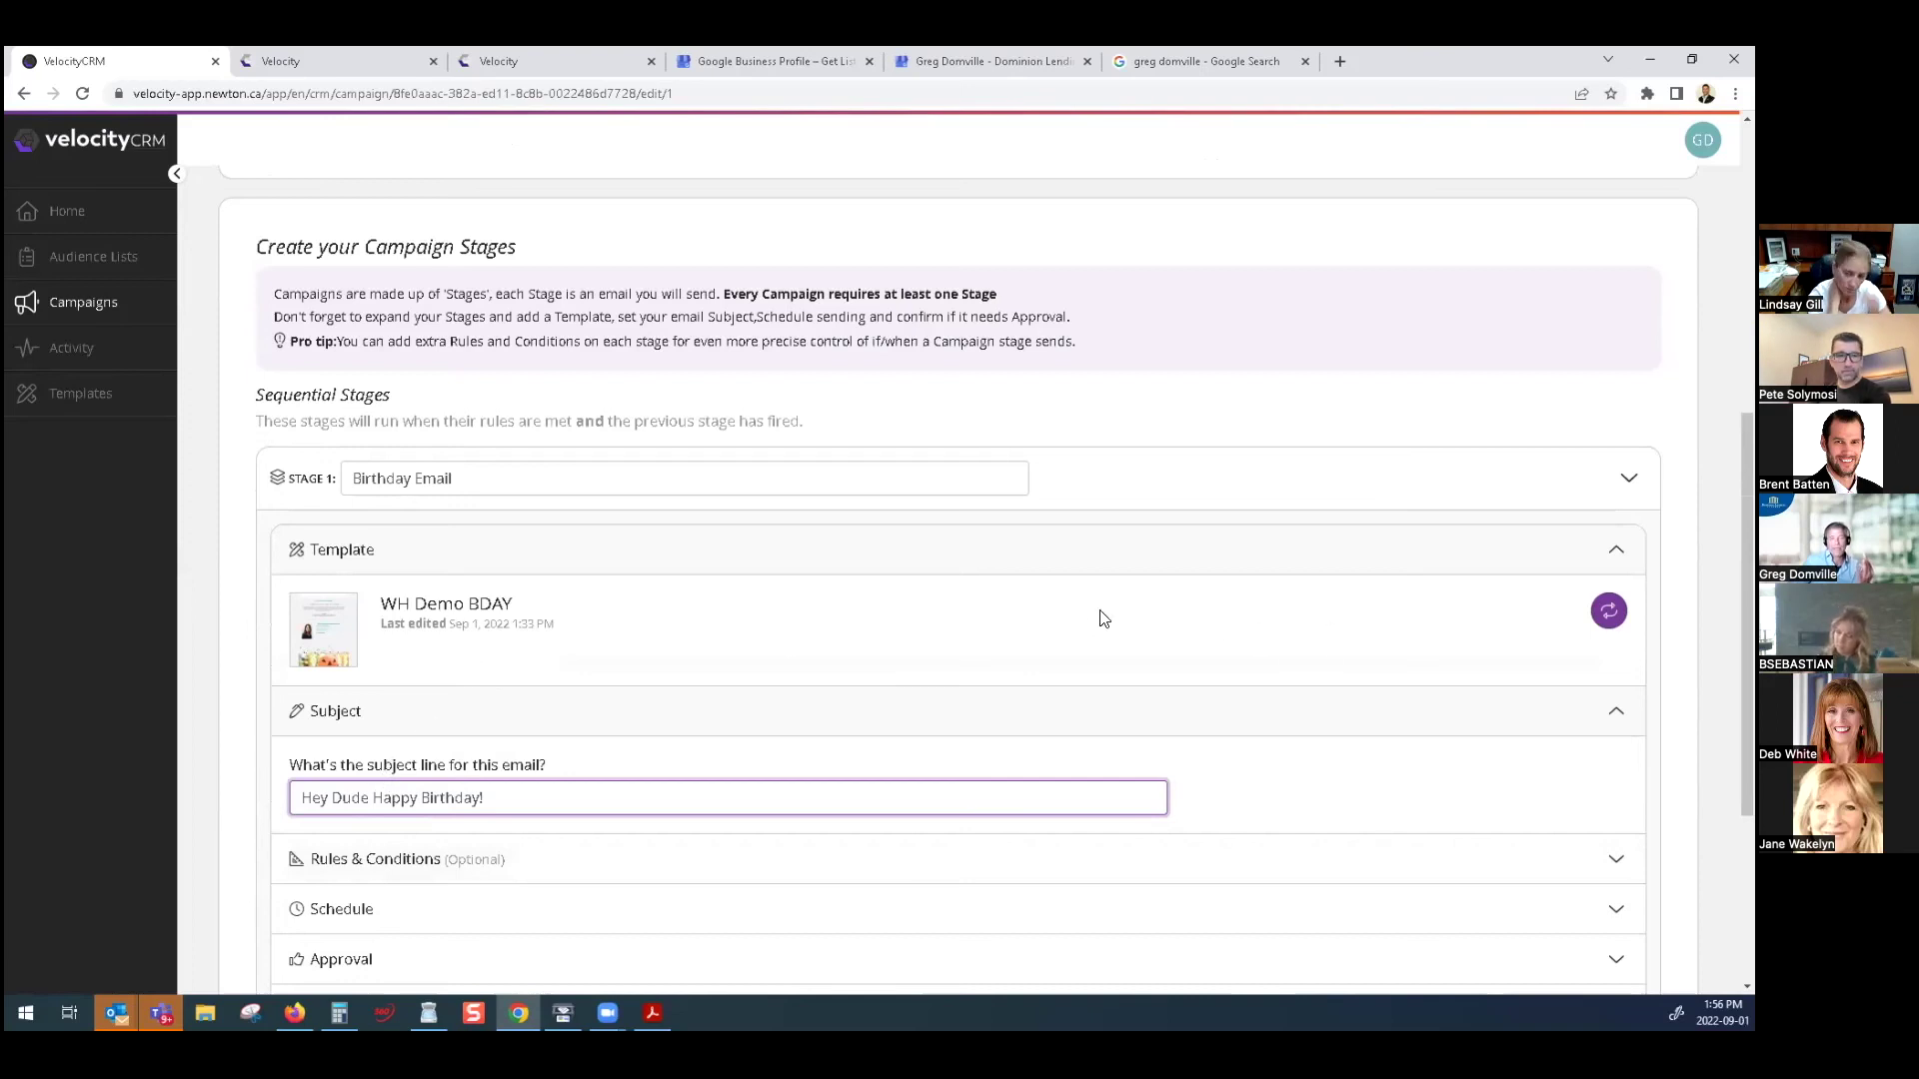
scroll(1104, 619, down, 2)
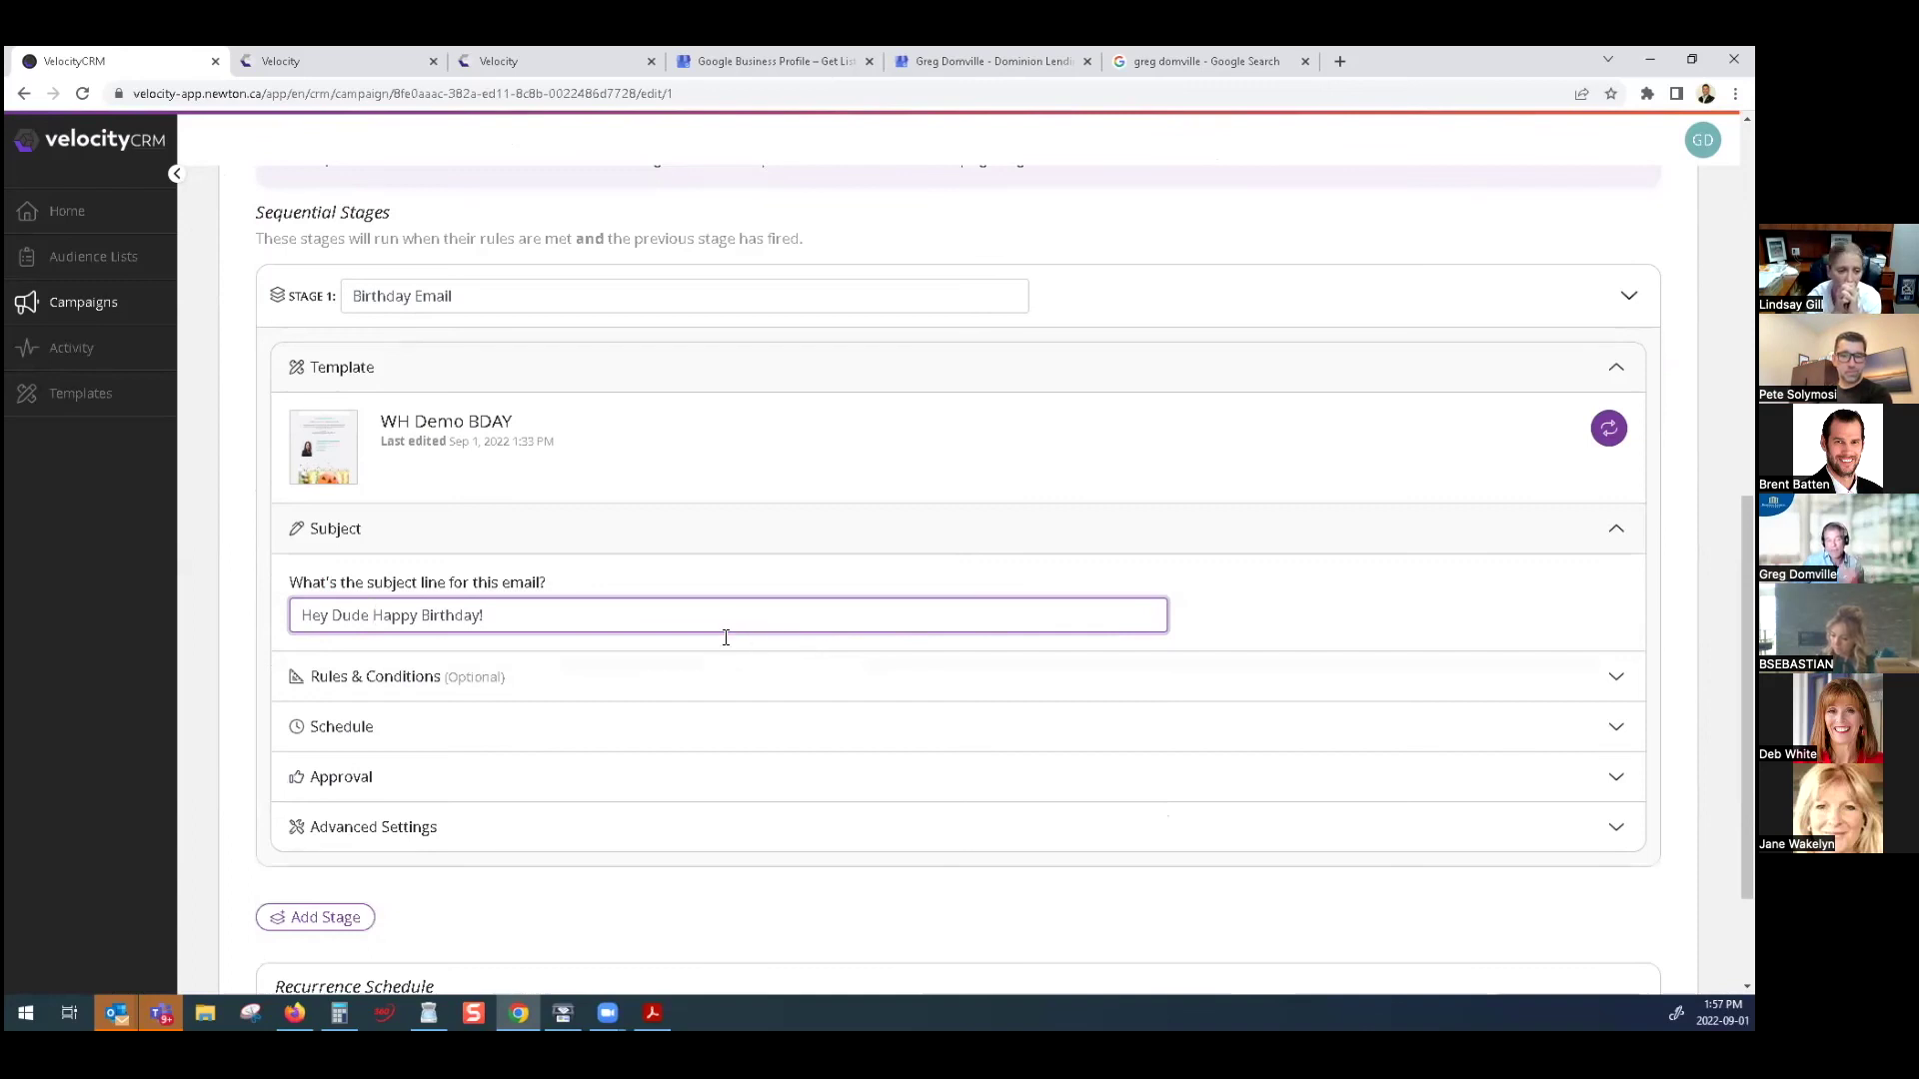
click(697, 785)
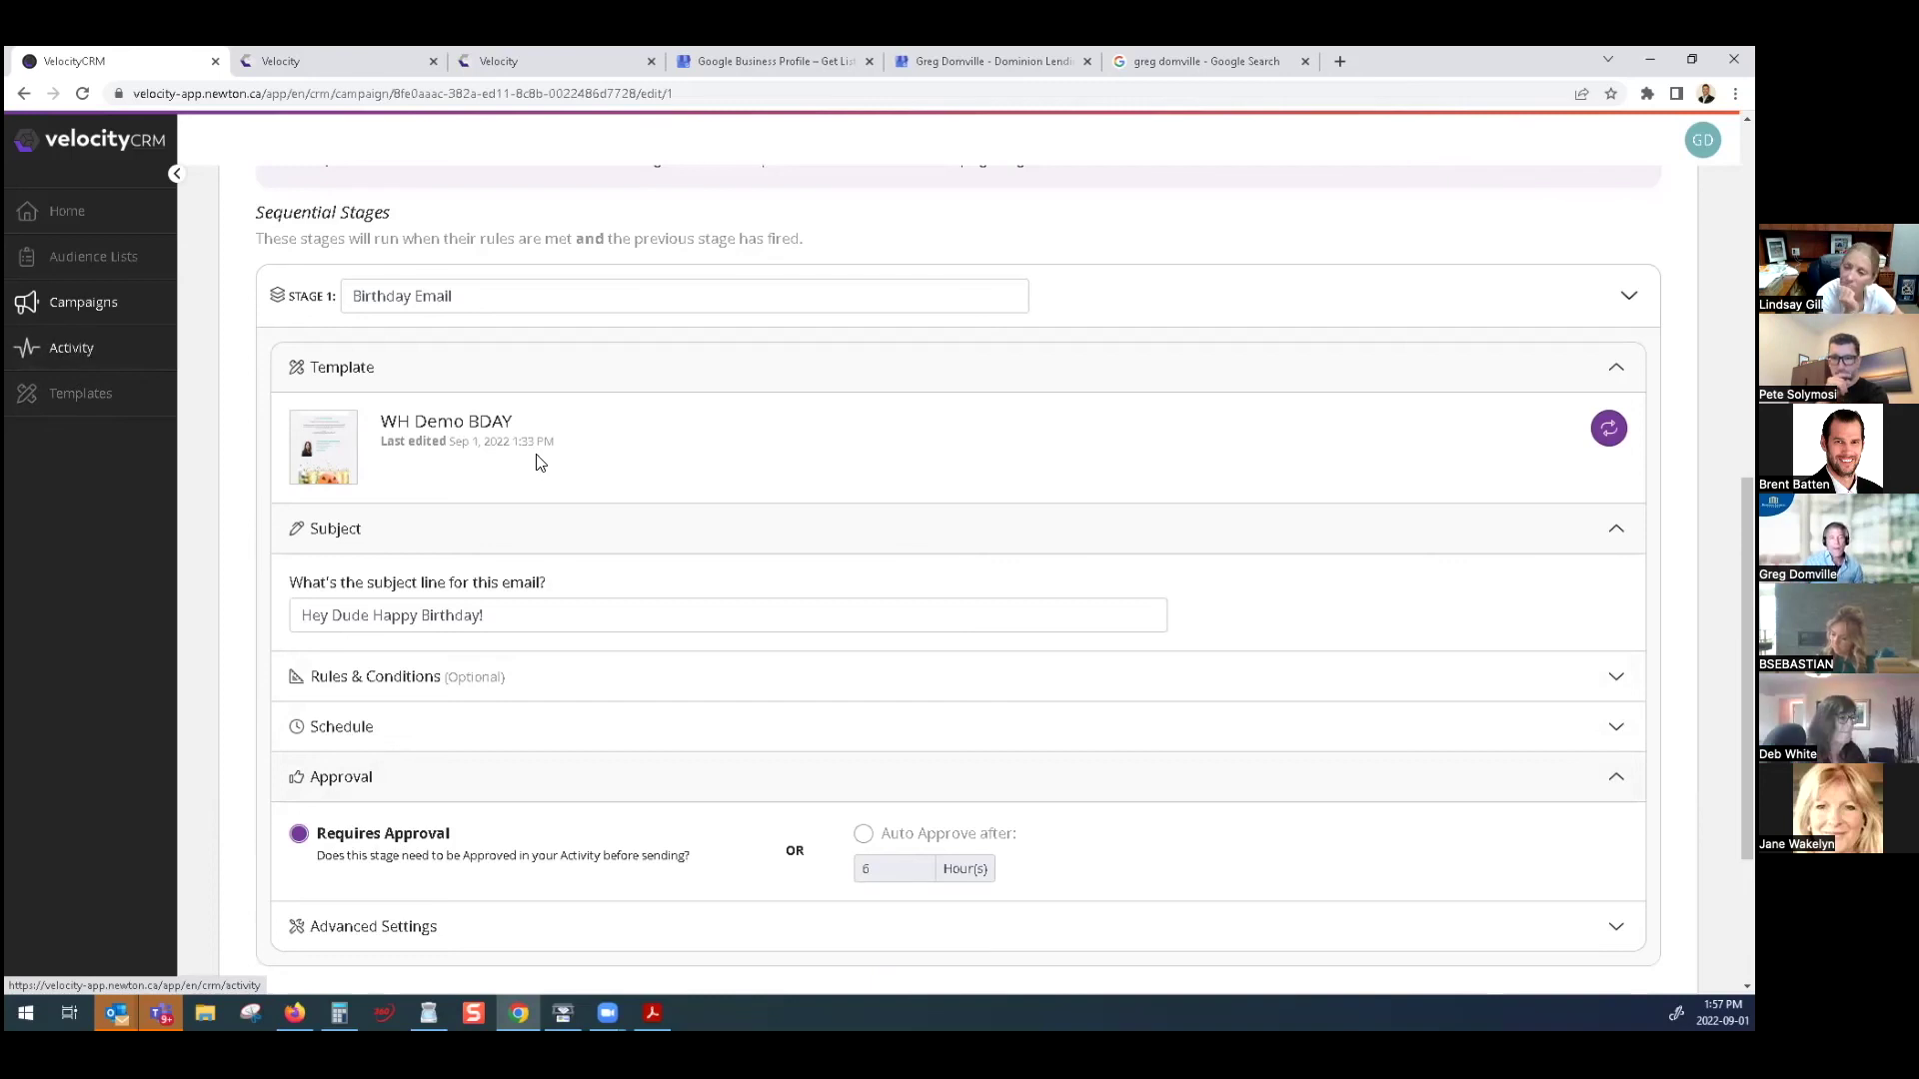
scroll(539, 461, down, 1)
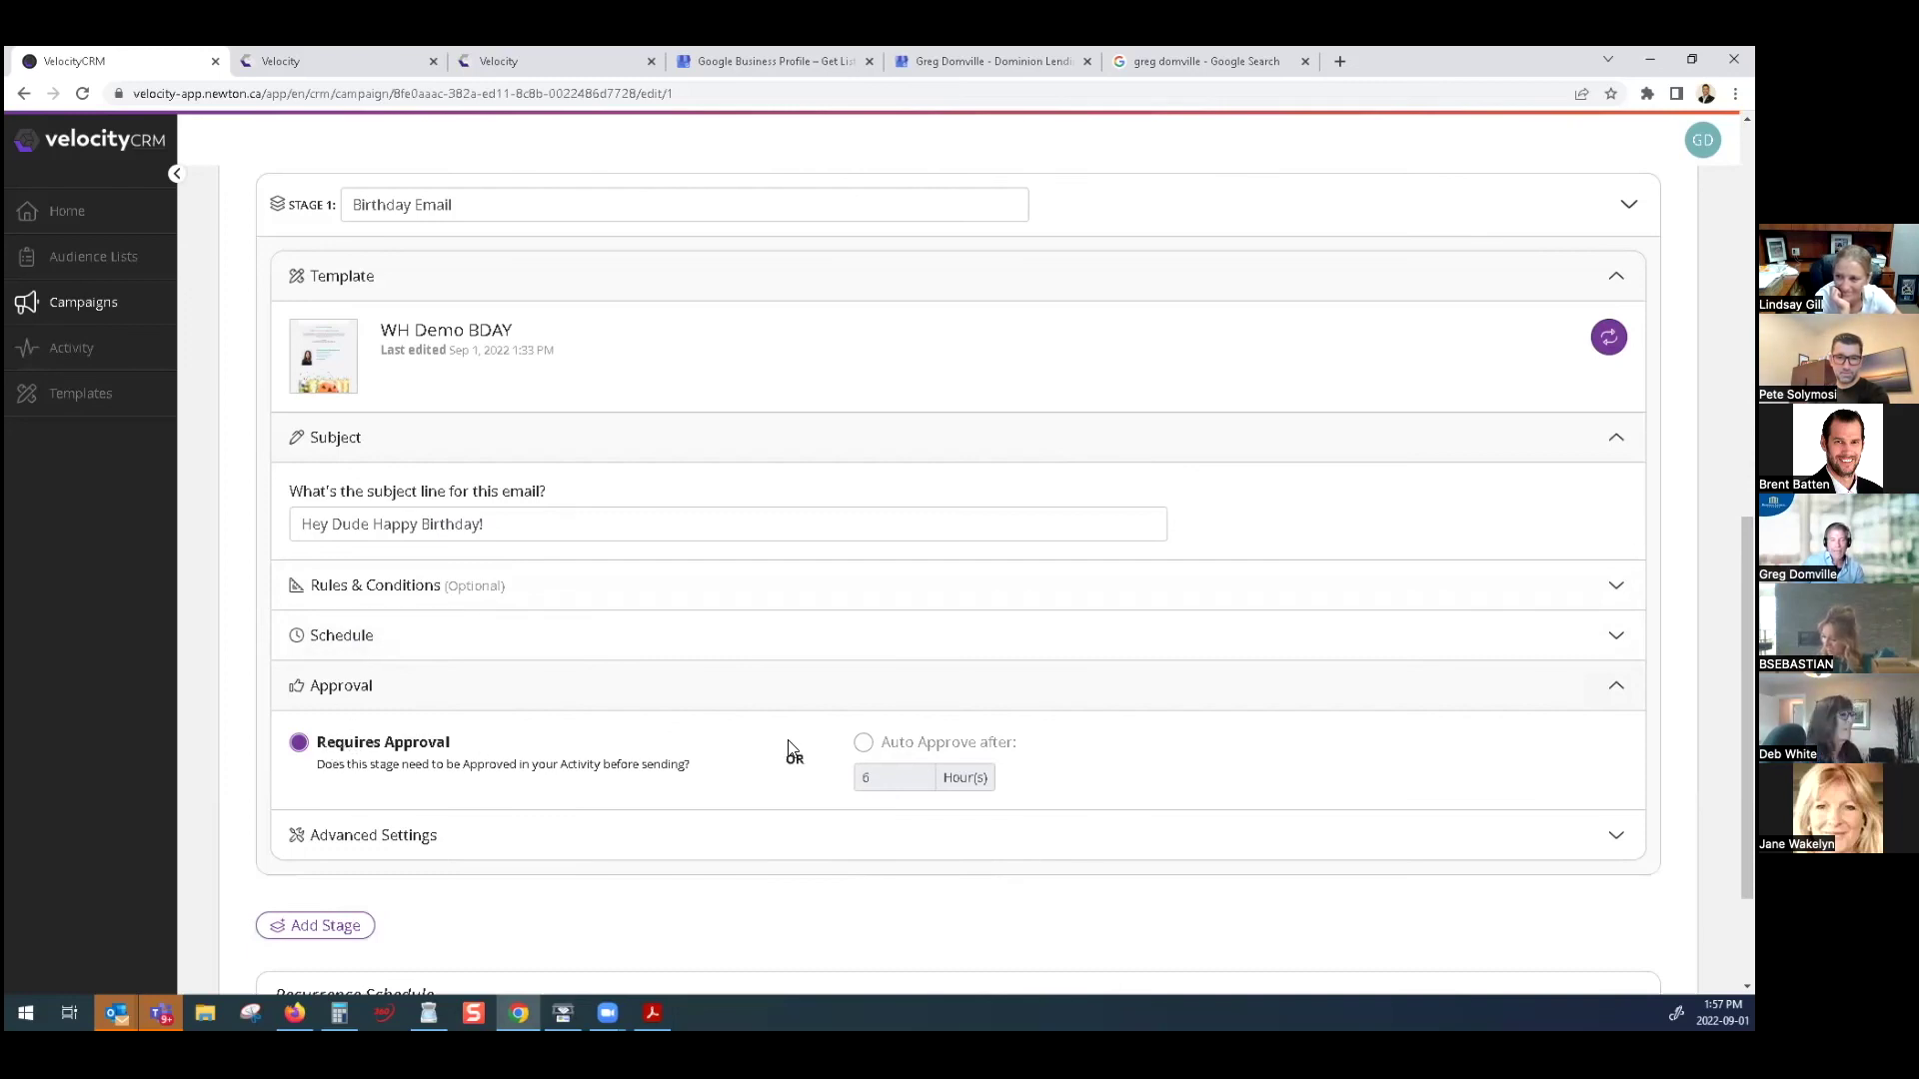
Switch Stage 1 approval to Auto Approve after 6 hours
click(865, 746)
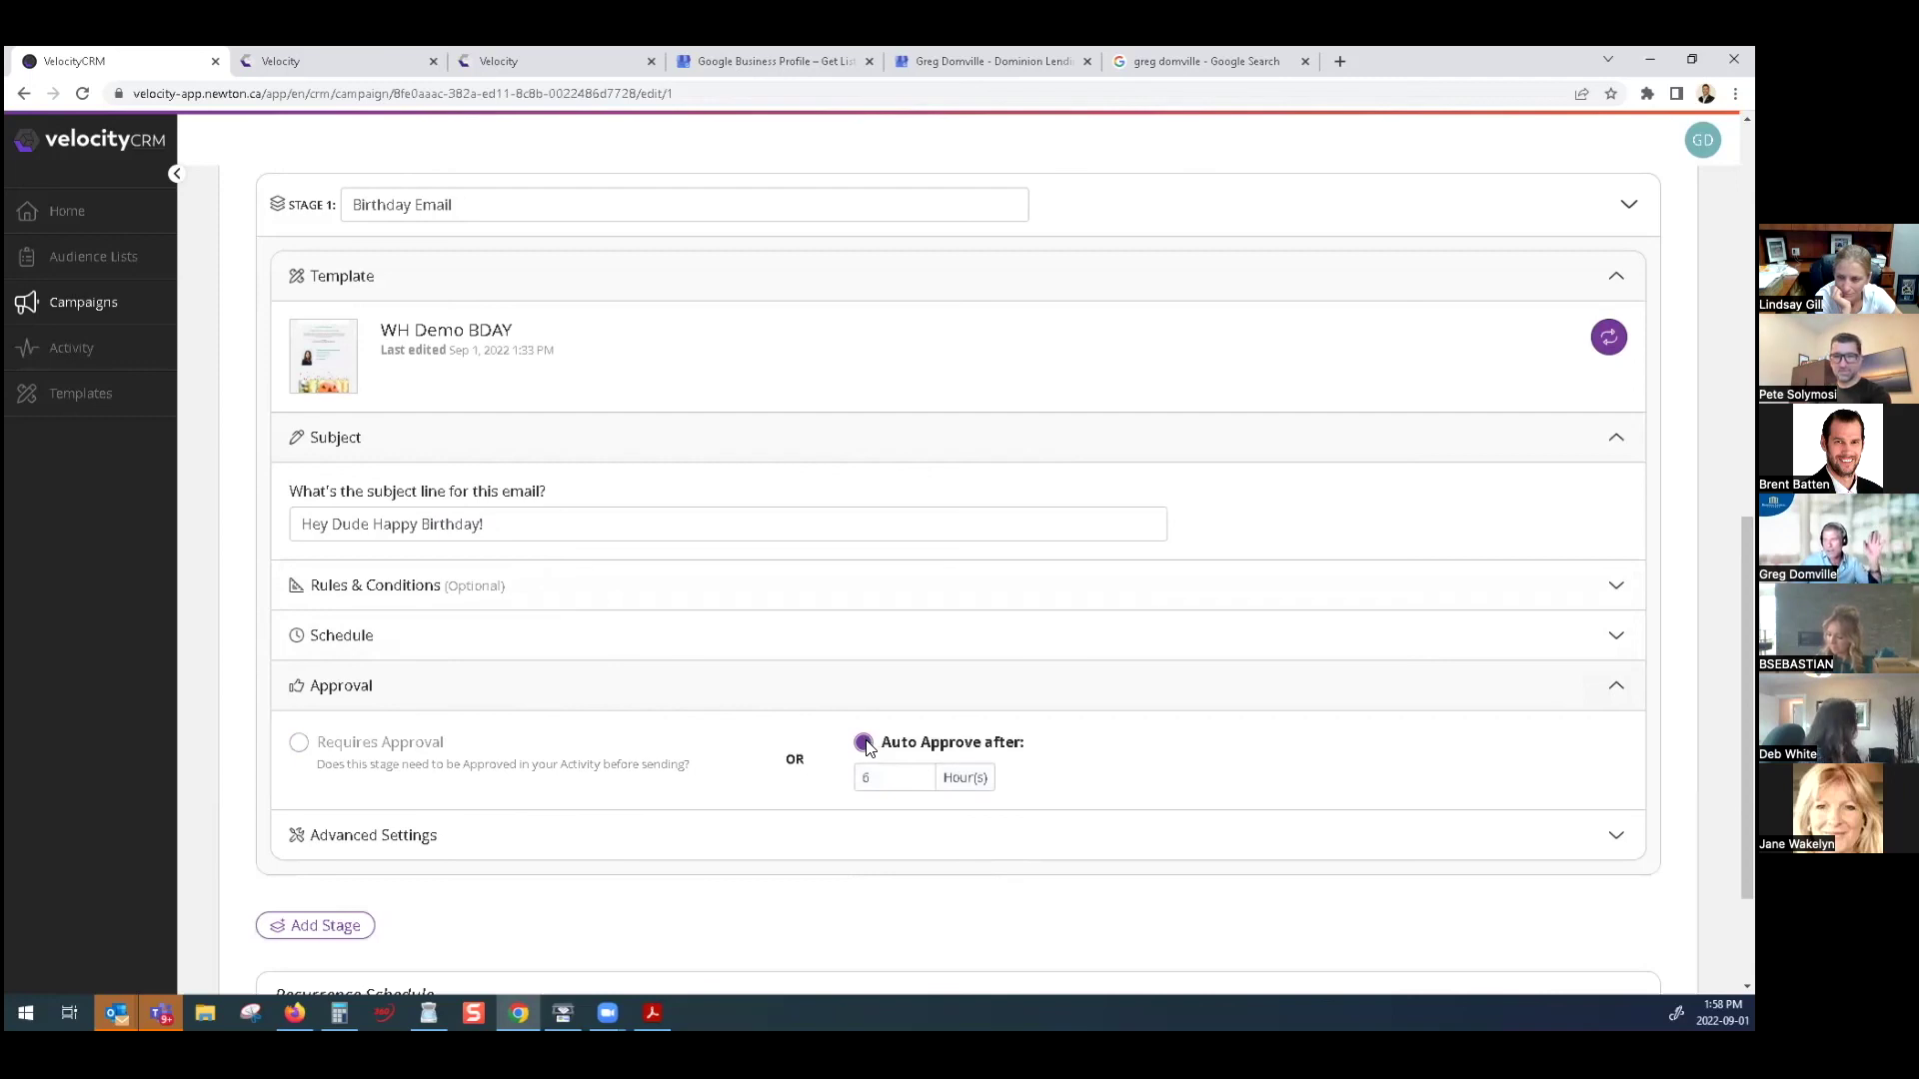
scroll(866, 747, up, 2)
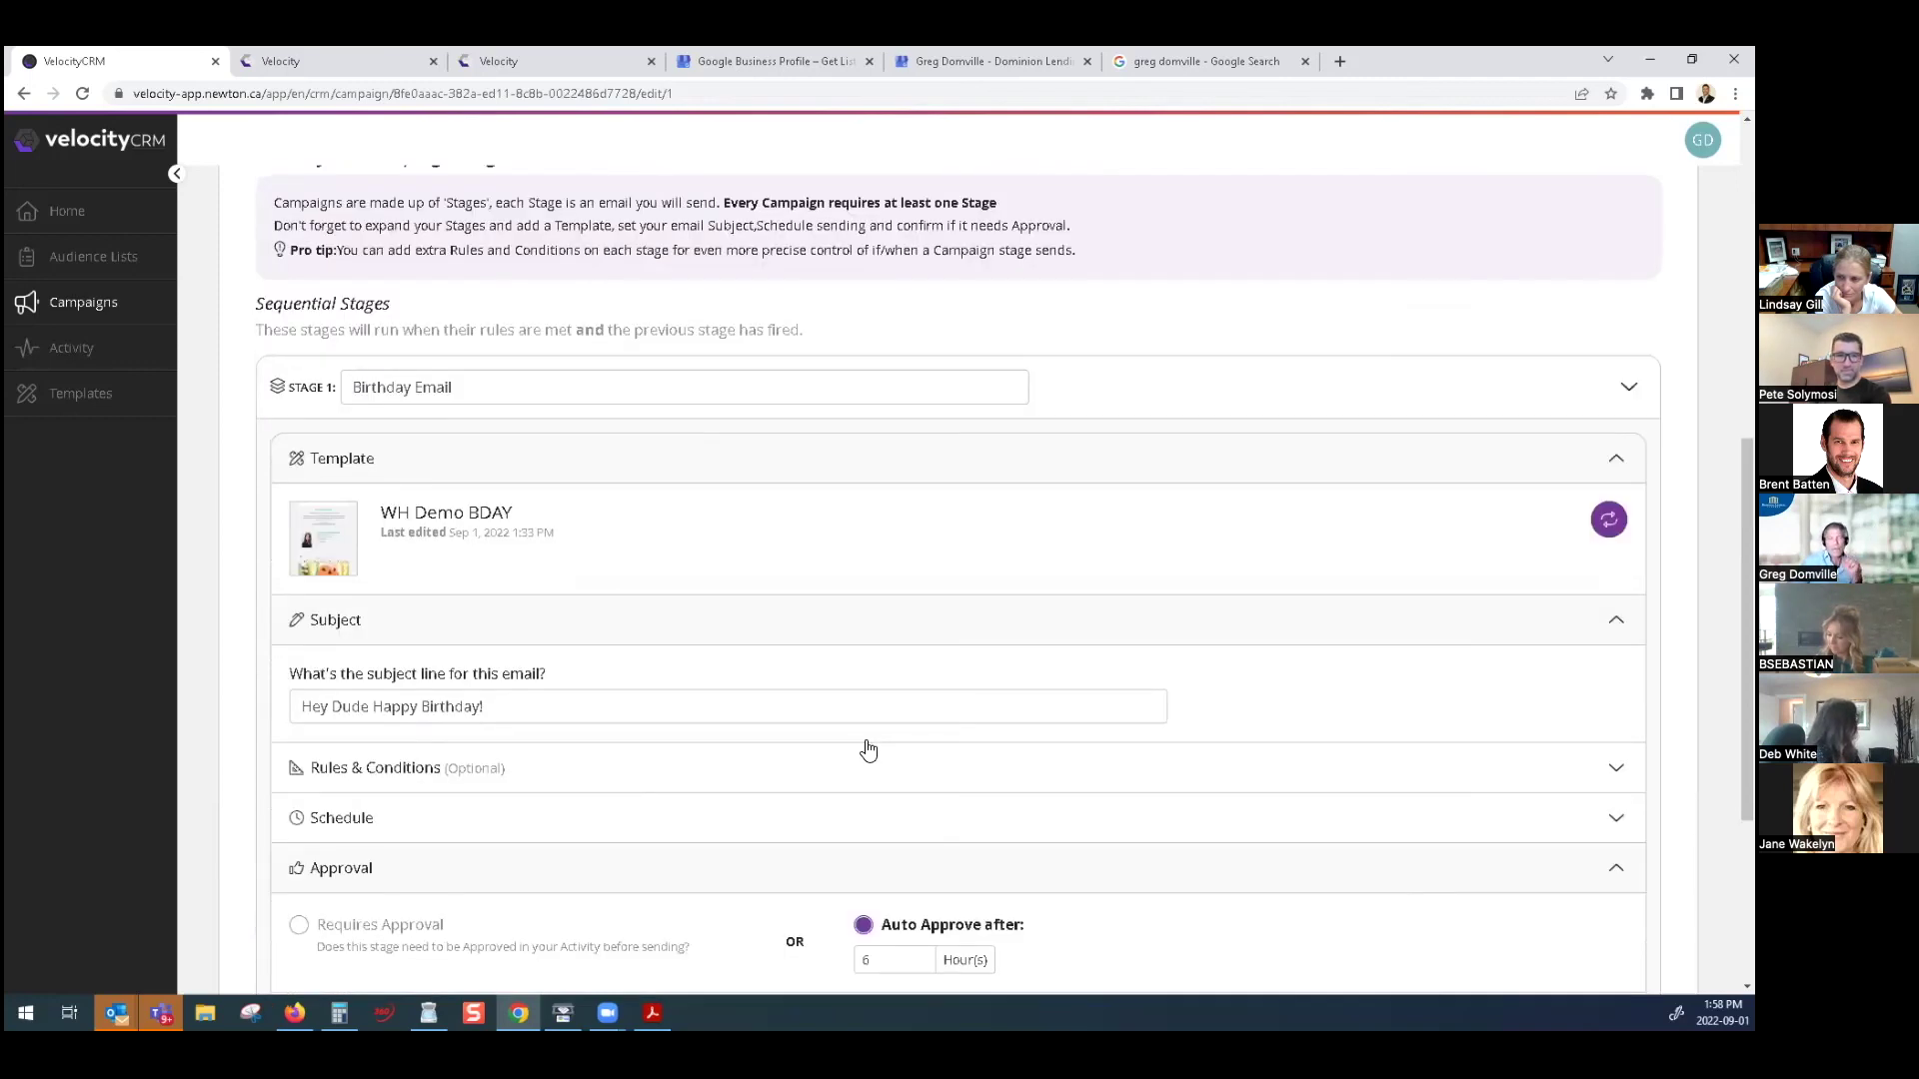
scroll(855, 737, down, 1)
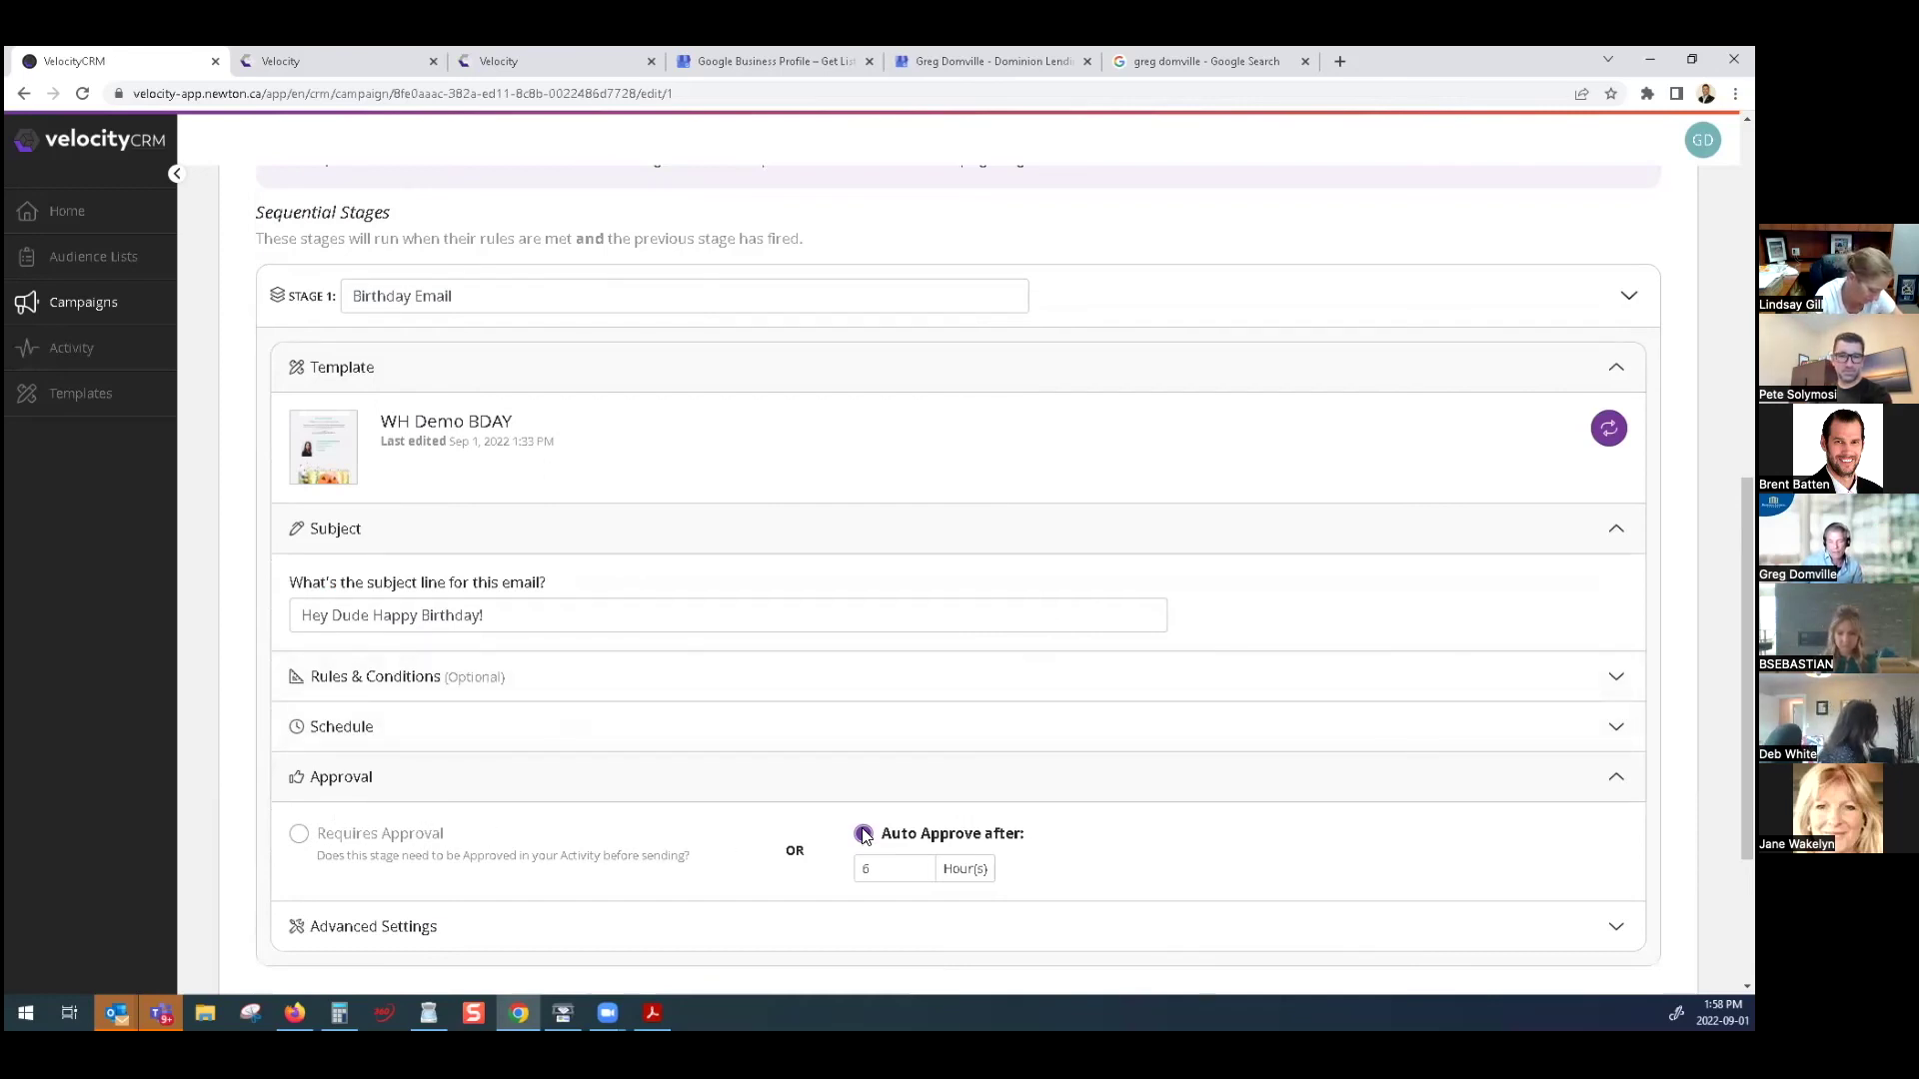
scroll(1114, 664, up, 8)
scroll(1120, 670, down, 11)
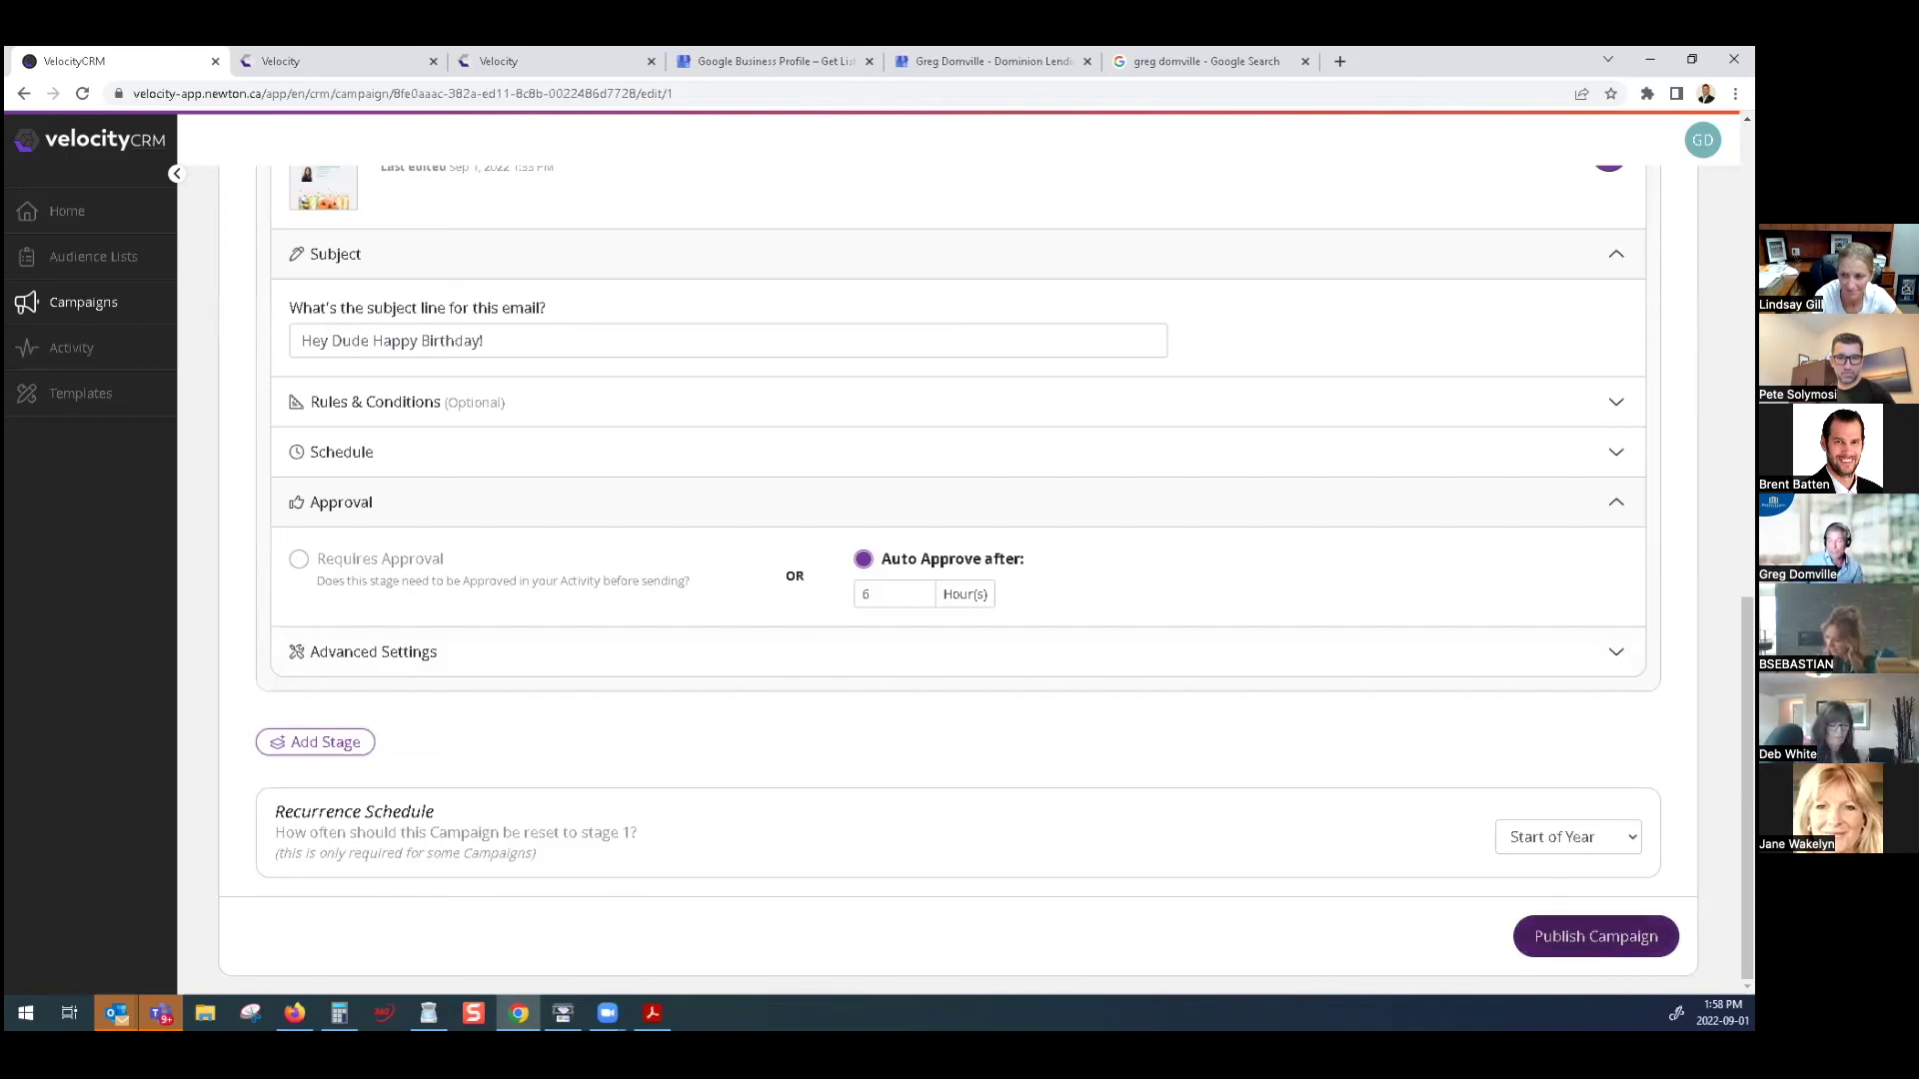
scroll(1225, 694, up, 10)
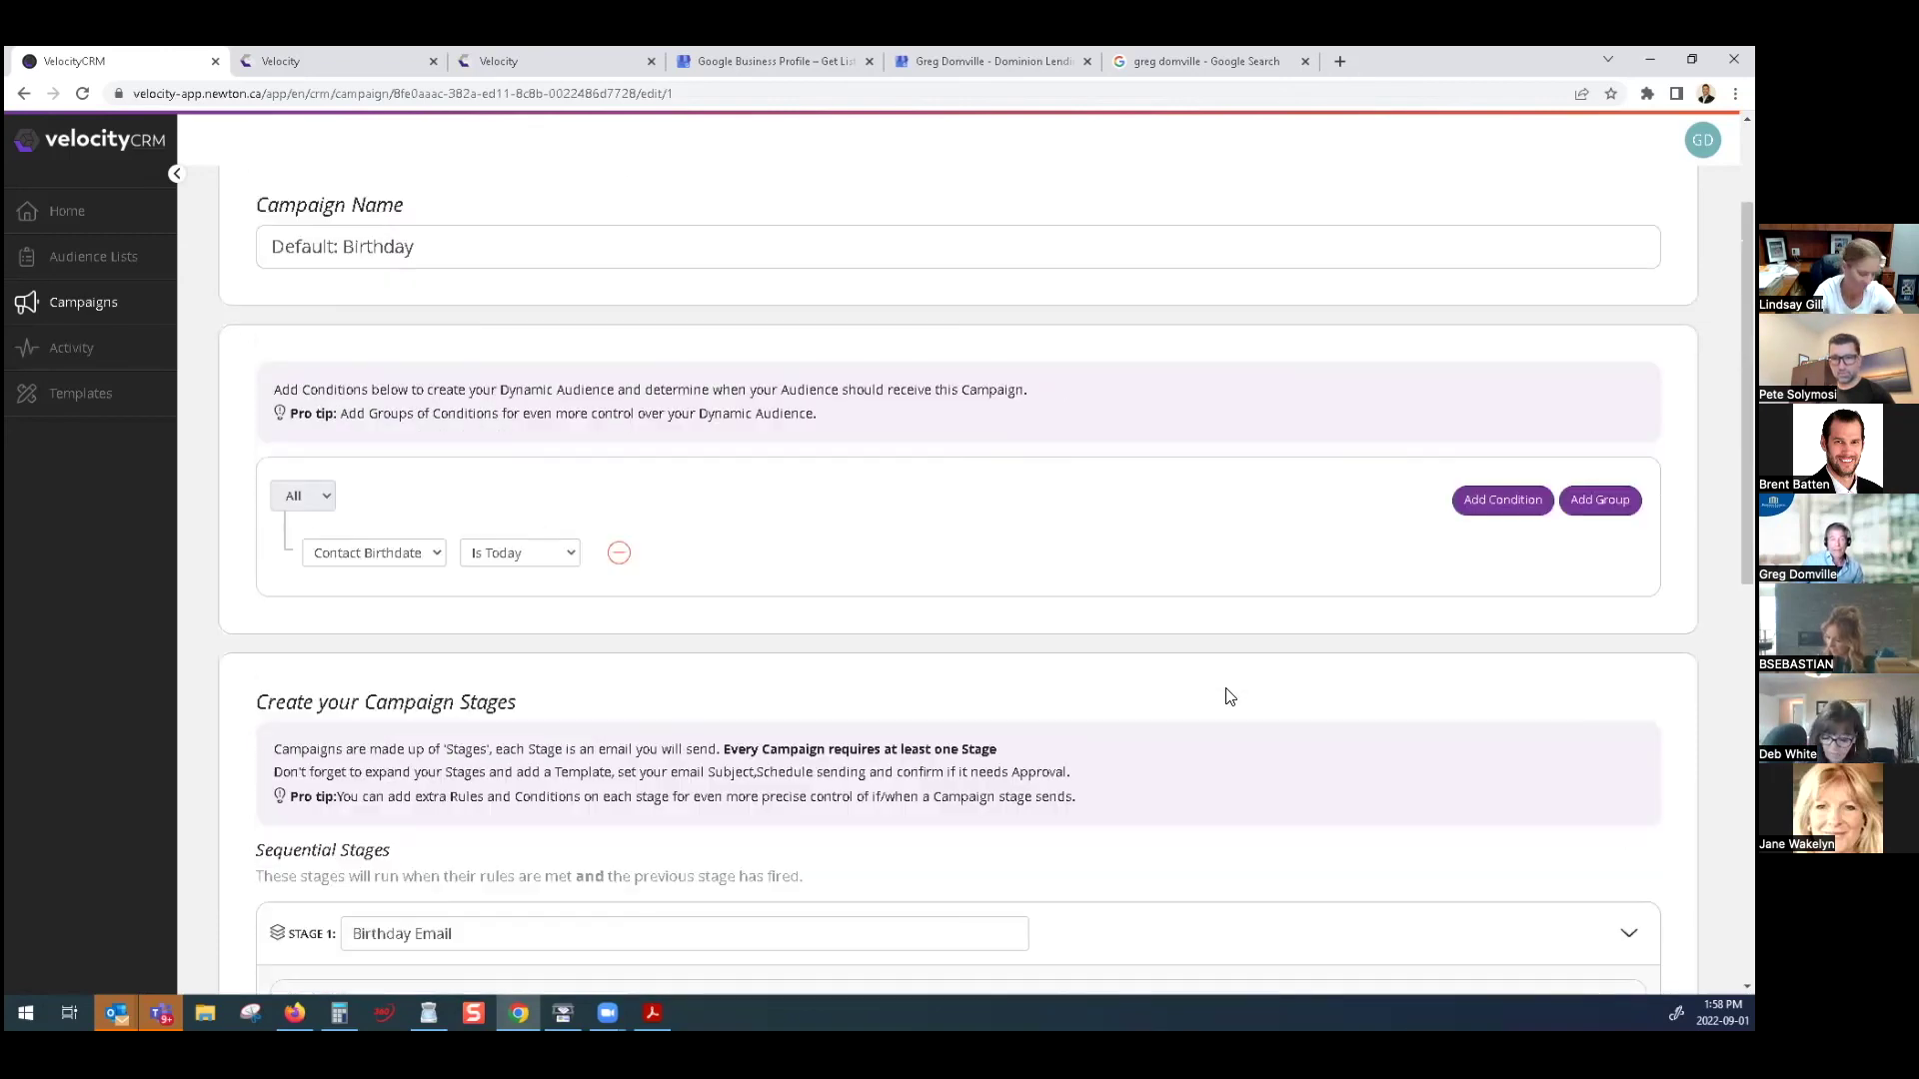
Create a new campaign from the pre-built Mortgage Anniversary Campaign
click(66, 305)
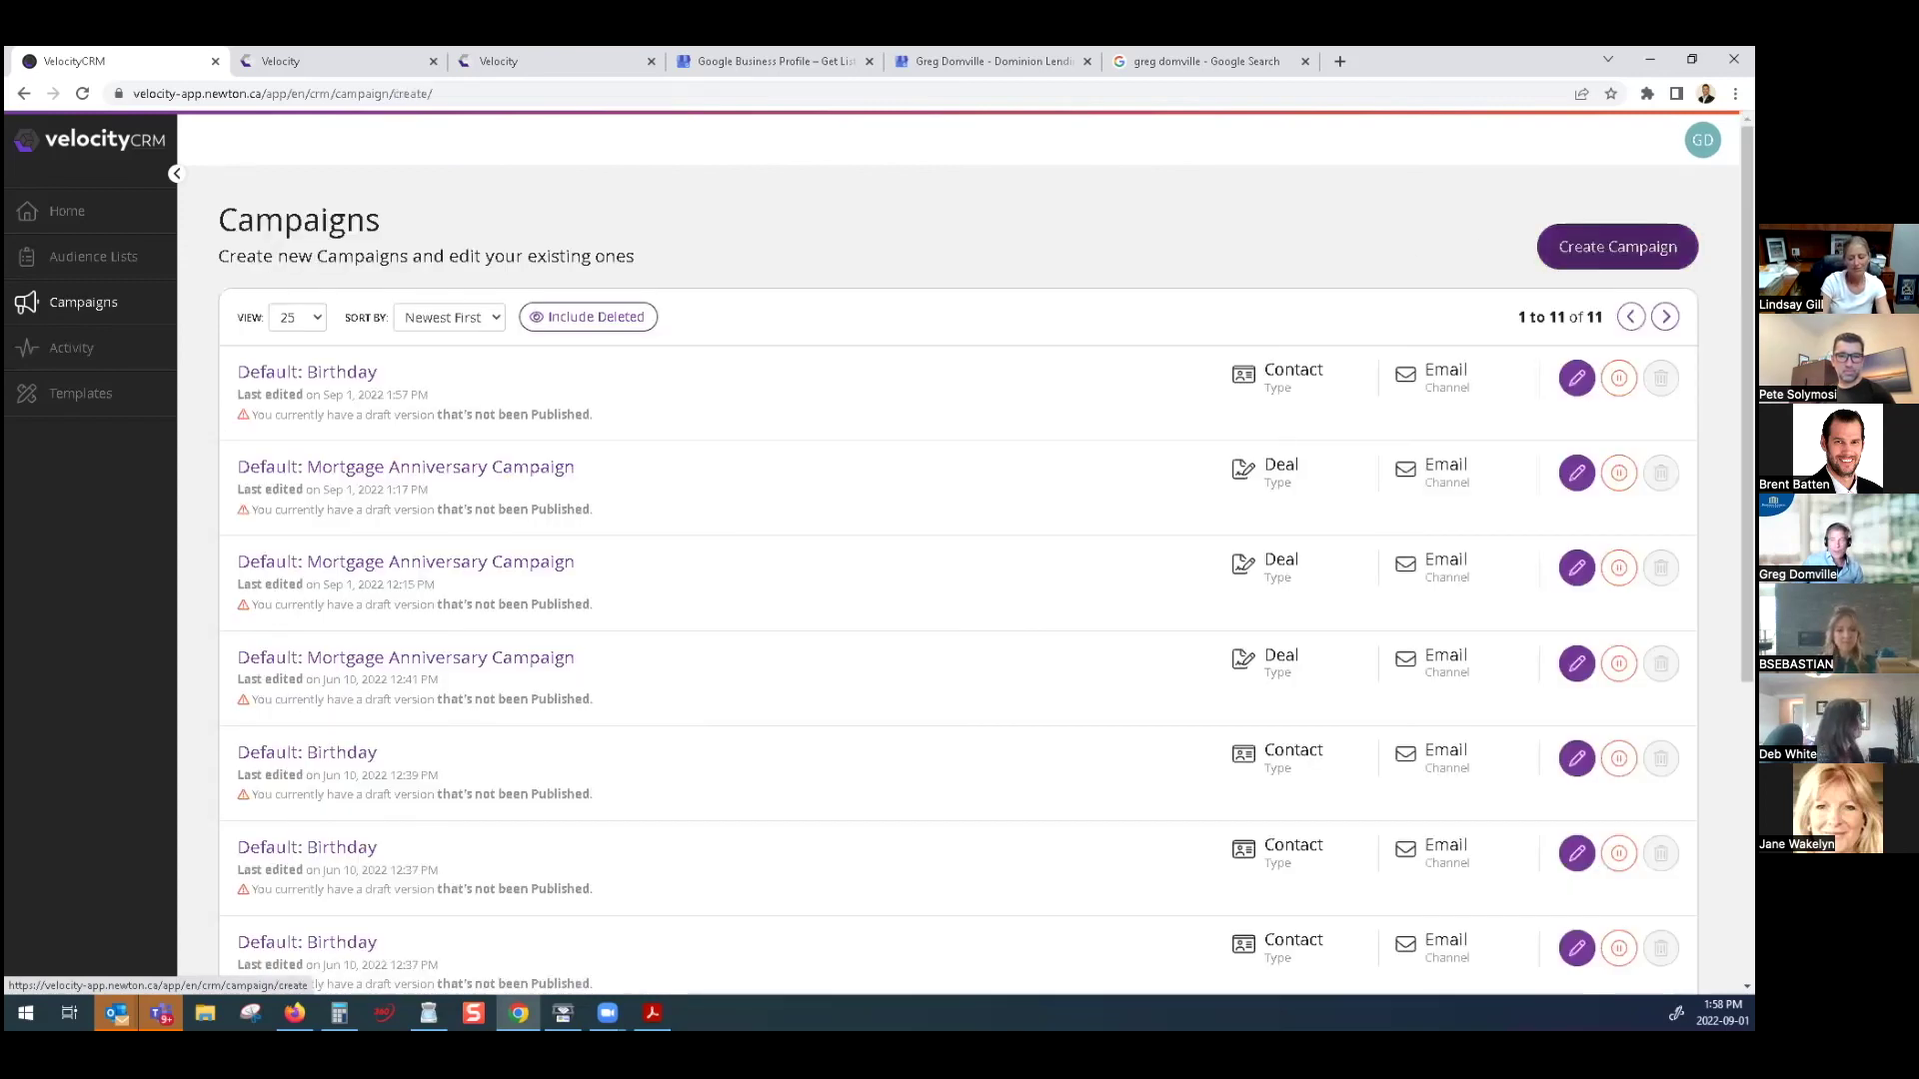
click(1599, 248)
scroll(883, 452, down, 3)
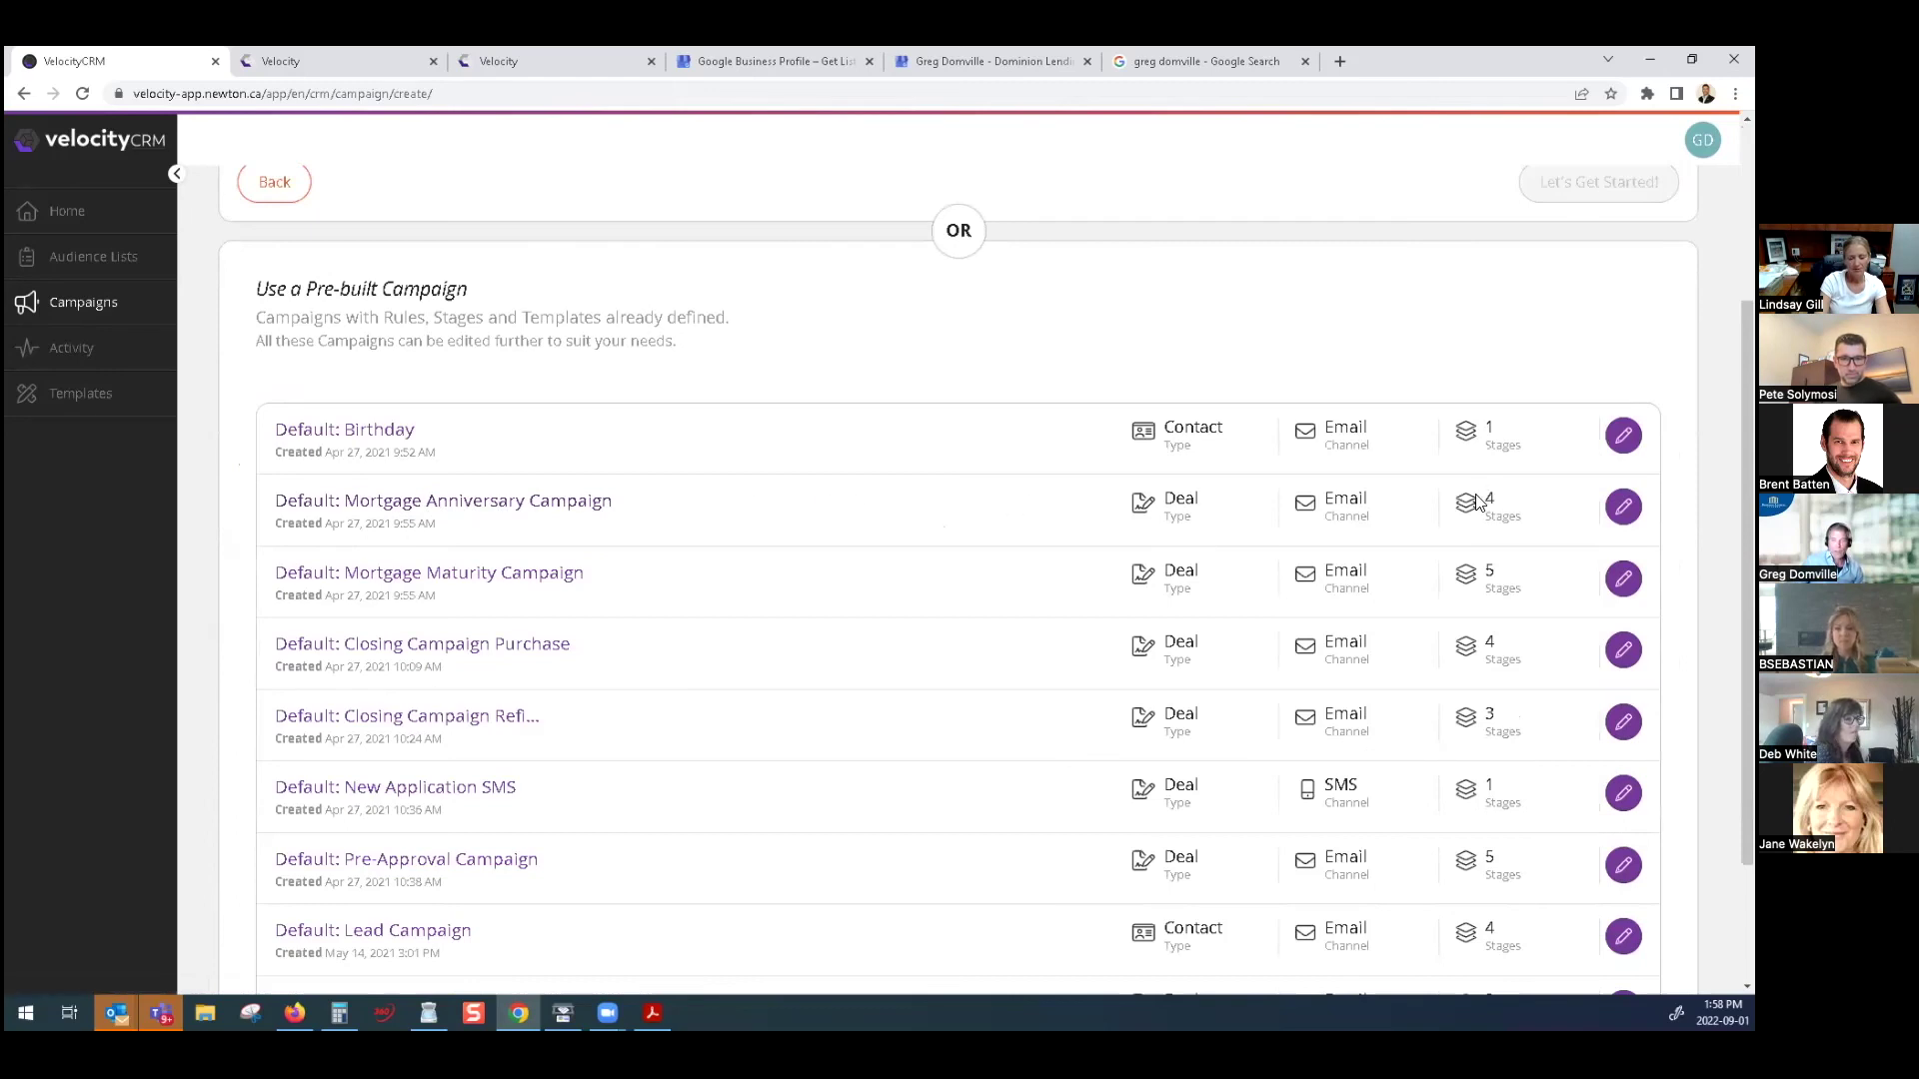
drag(1486, 493, 1521, 534)
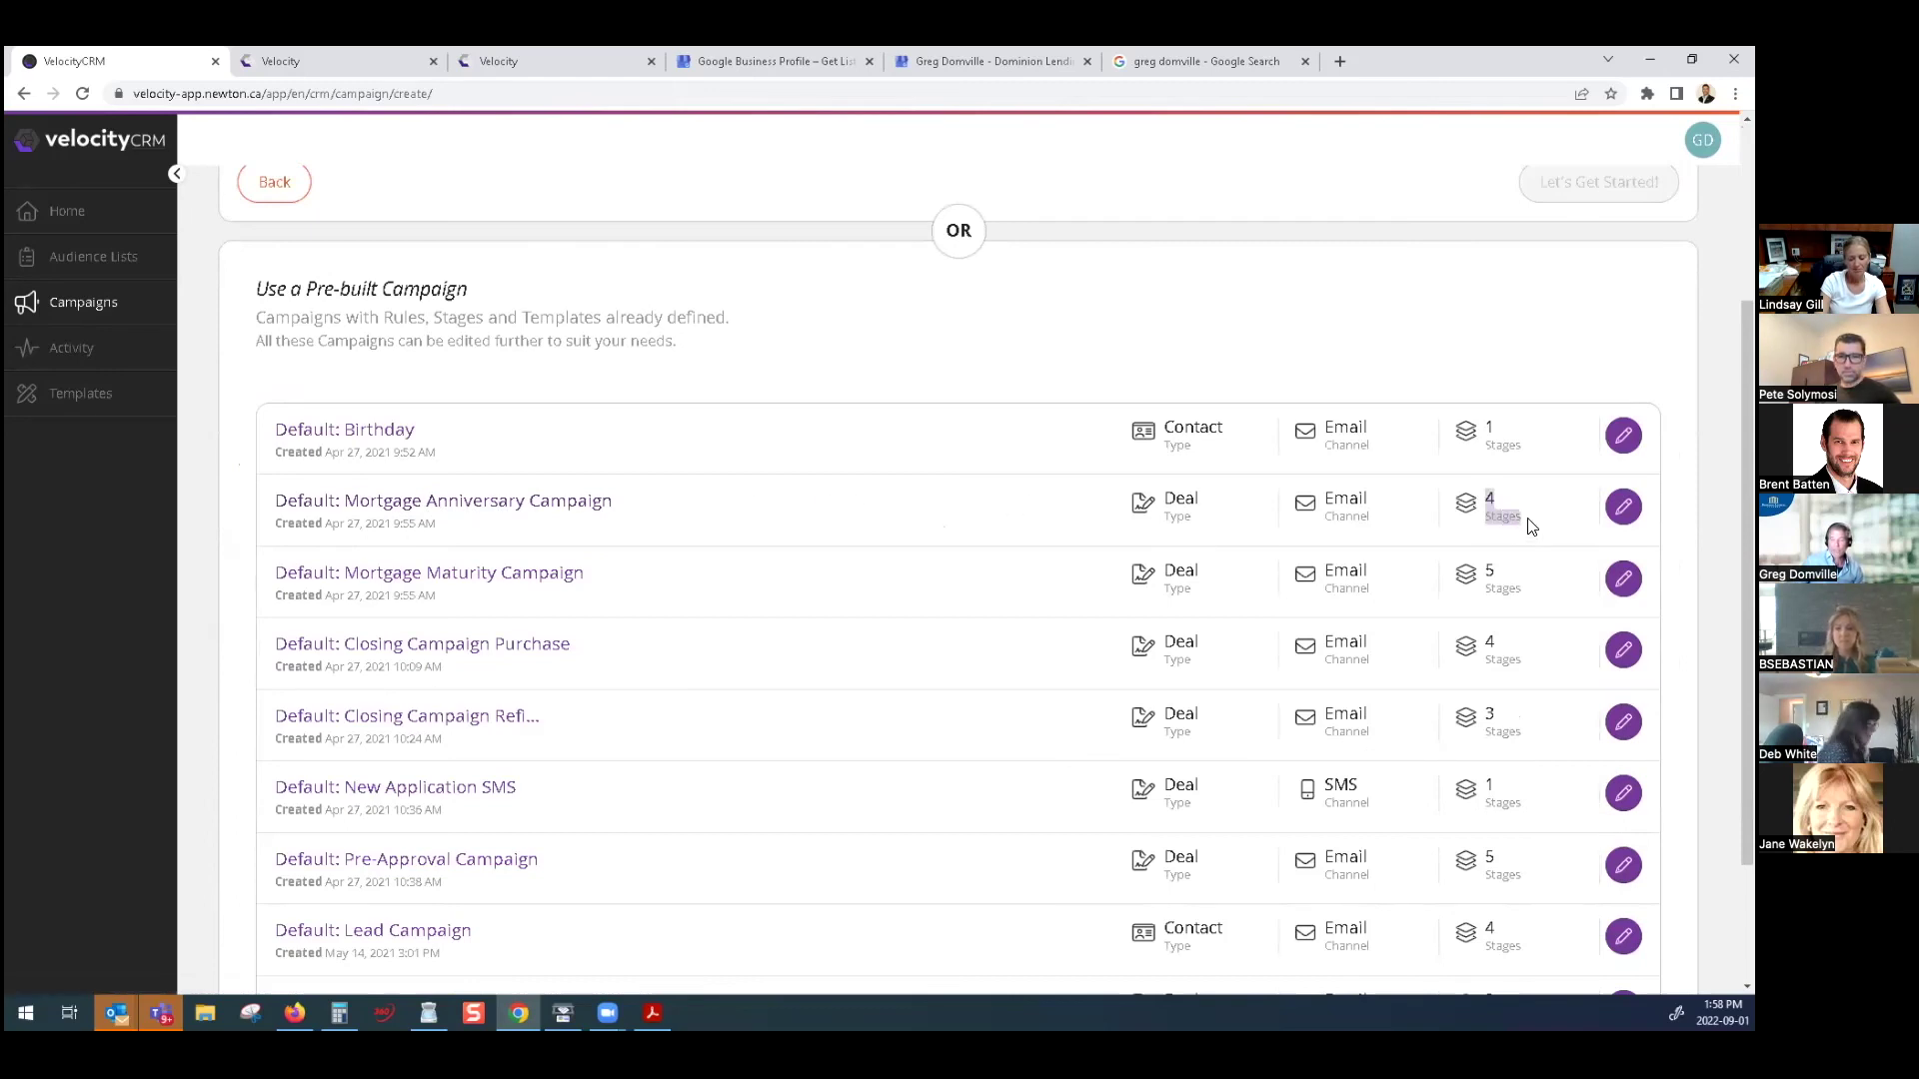
click(1623, 507)
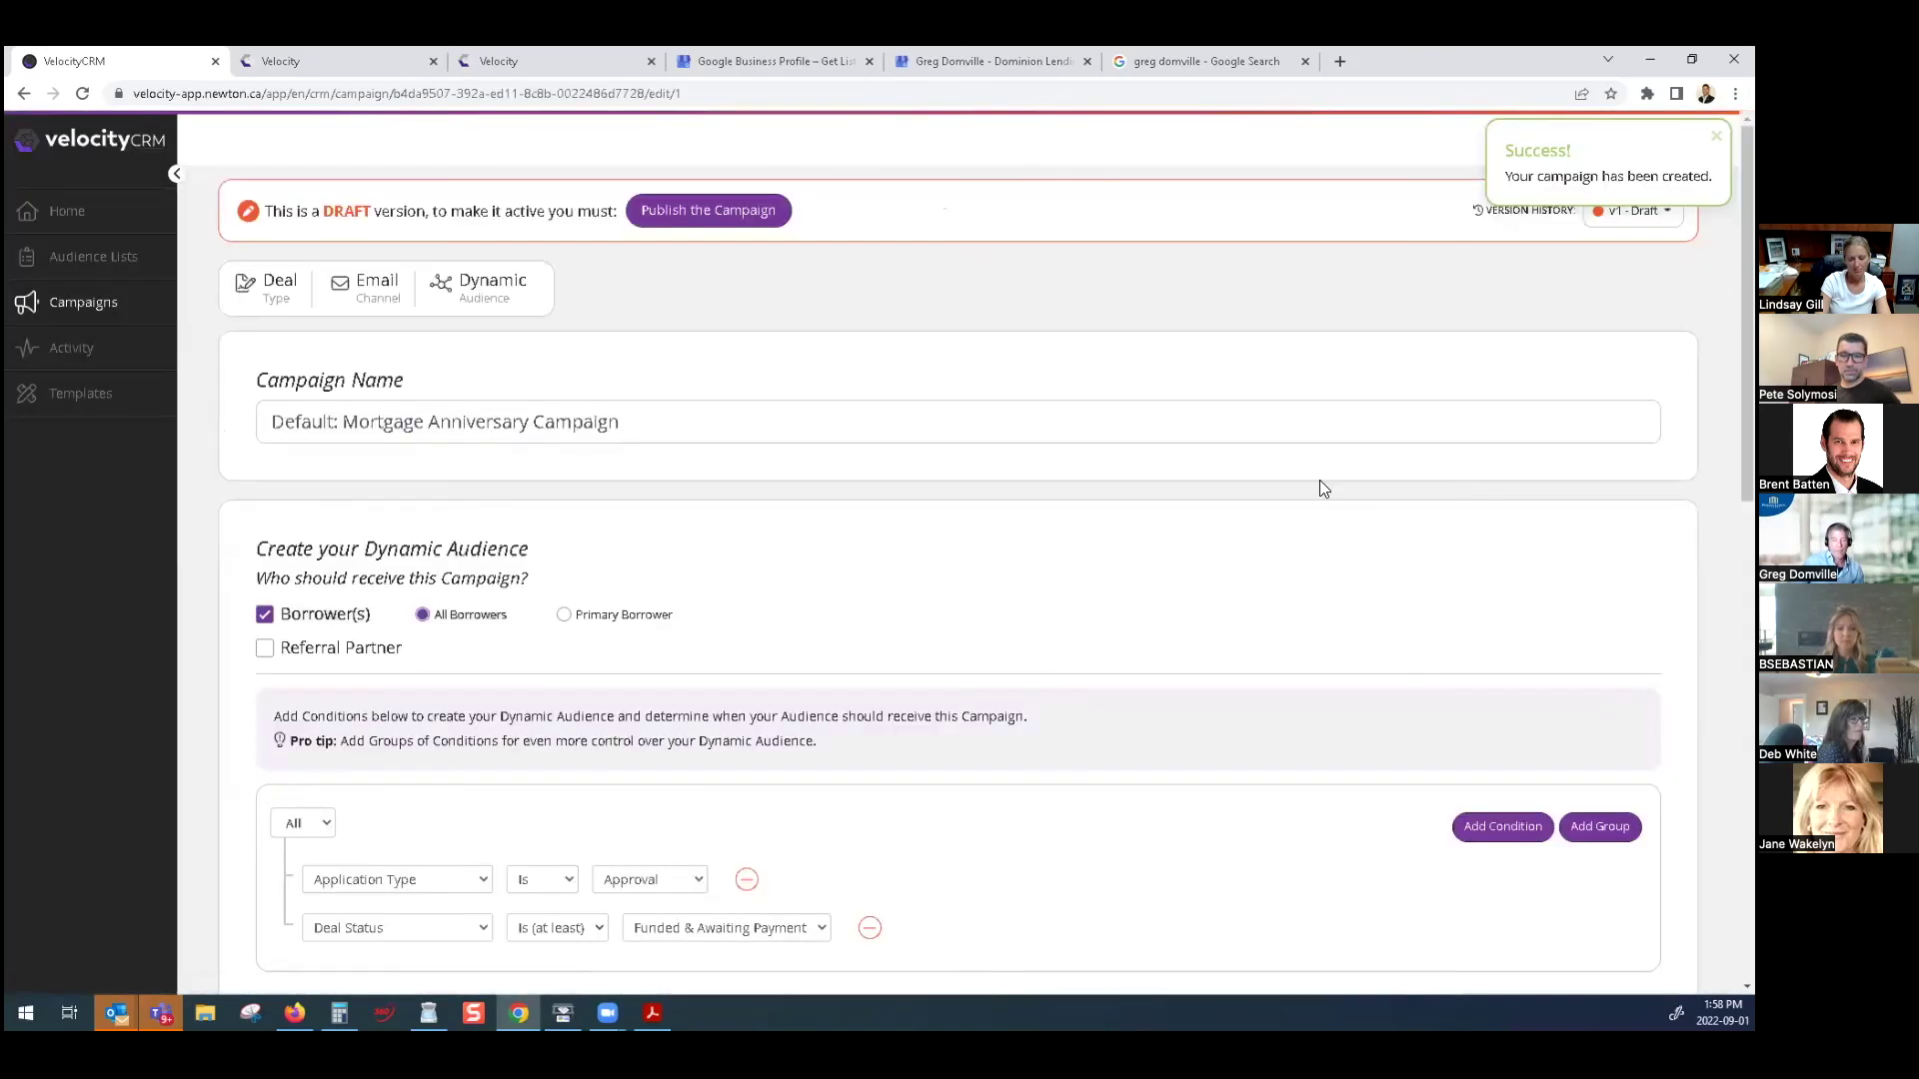
scroll(1299, 470, down, 3)
scroll(1287, 464, down, 6)
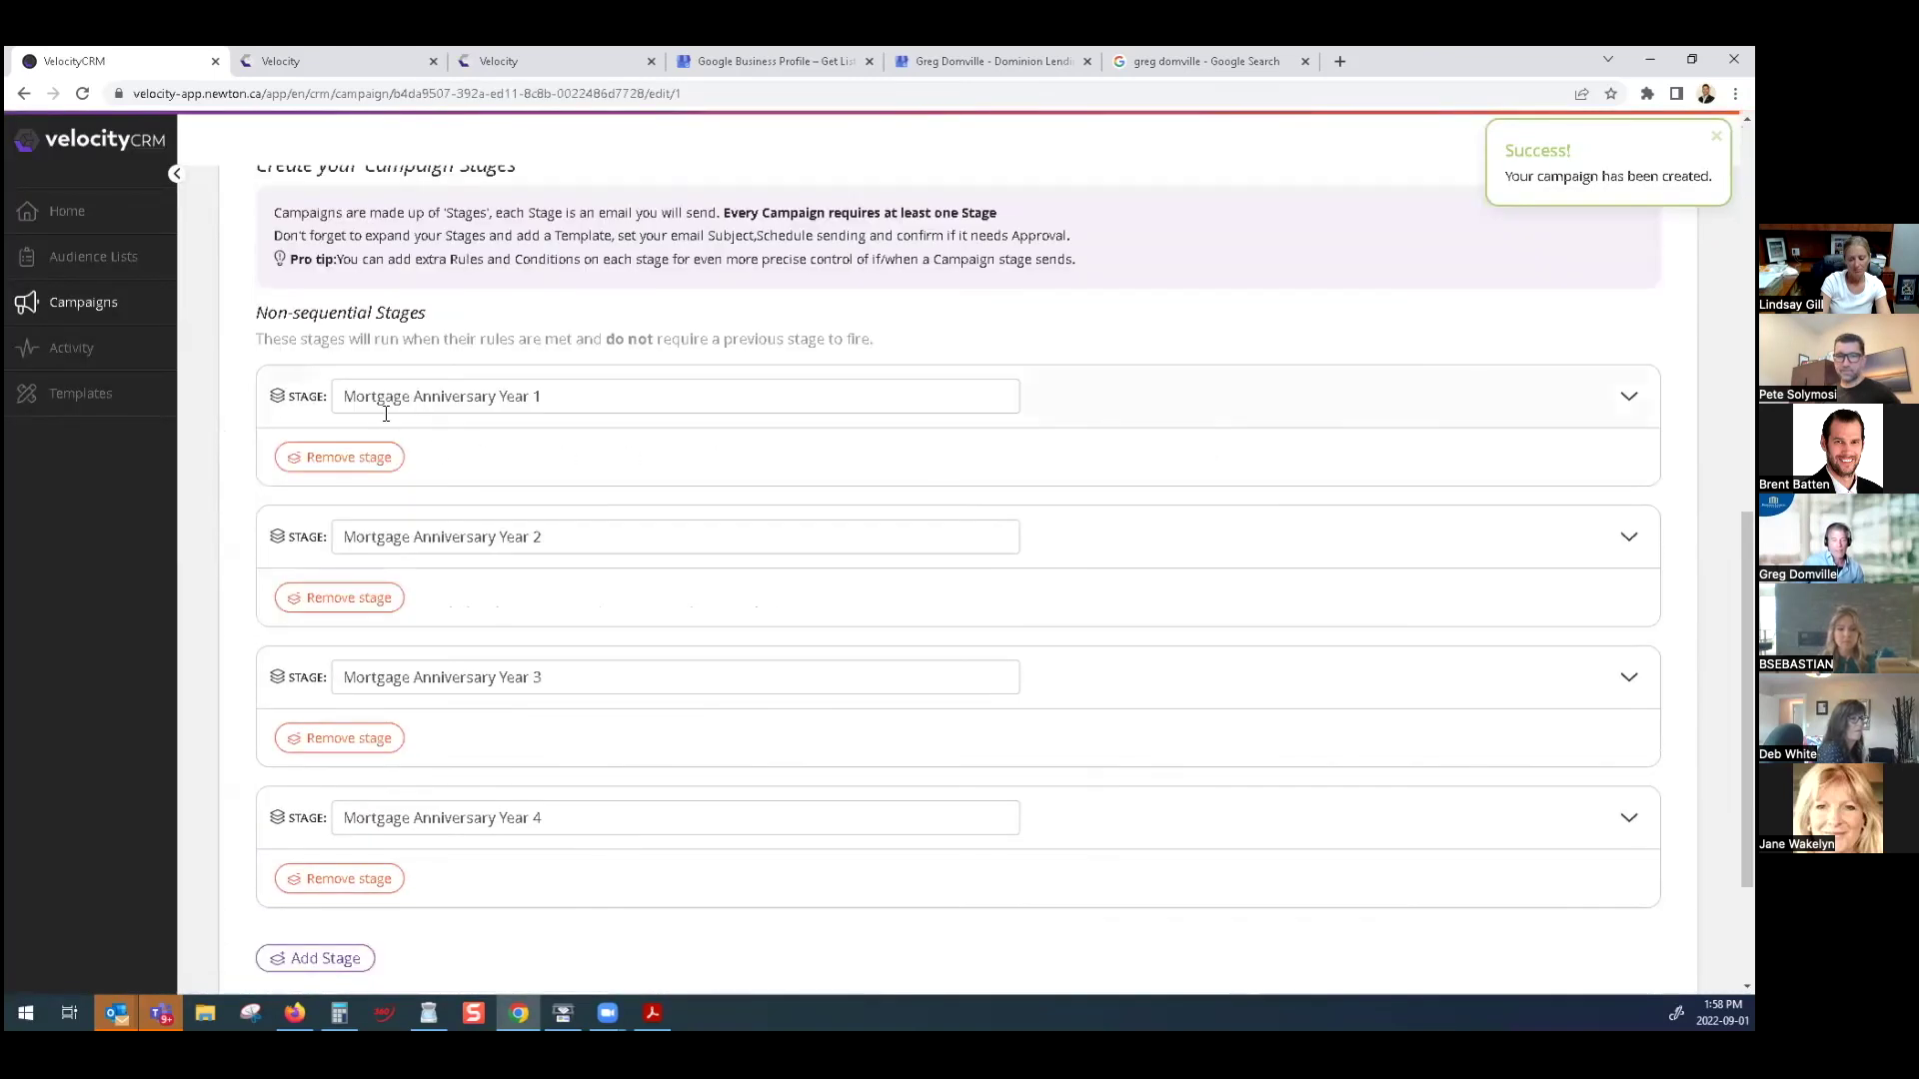
Give the Year 1 stage the WH DEMO 1st Ann template and review its Subject and Approval settings
click(1109, 395)
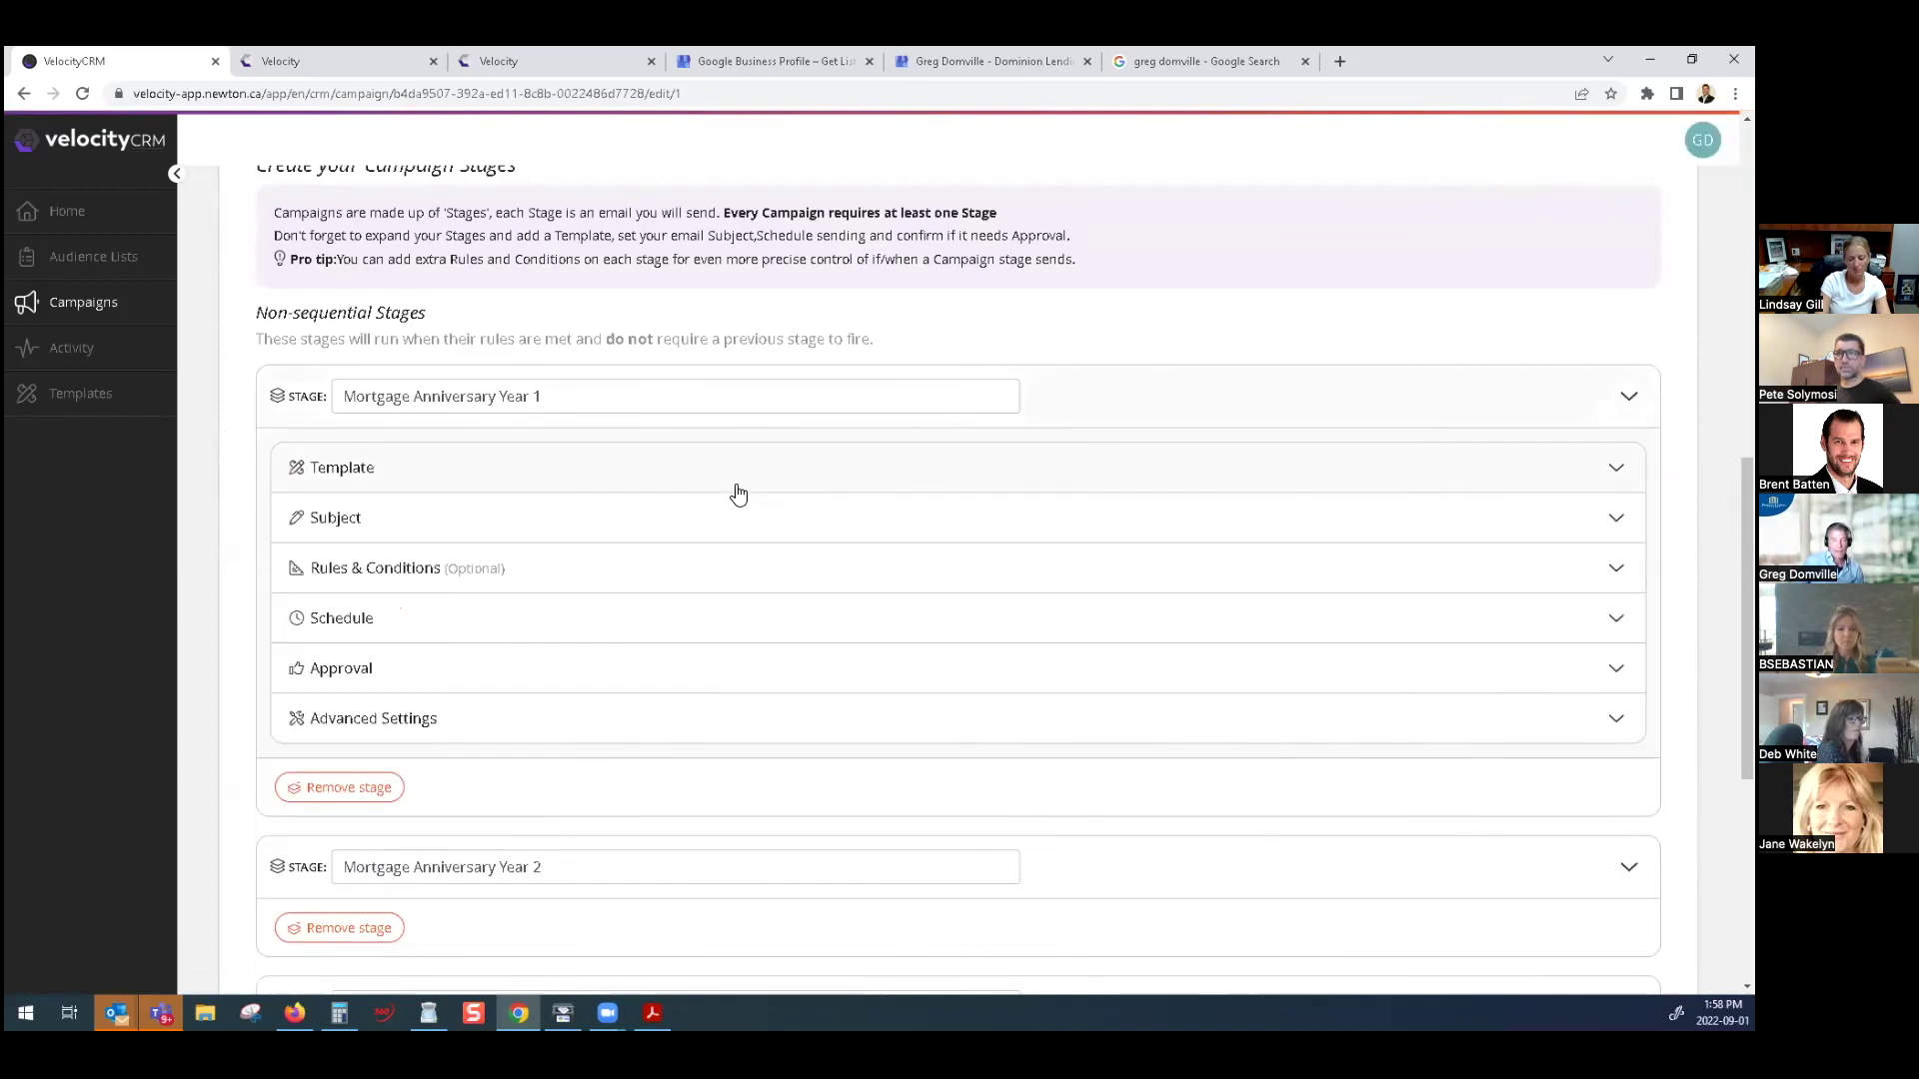
click(781, 485)
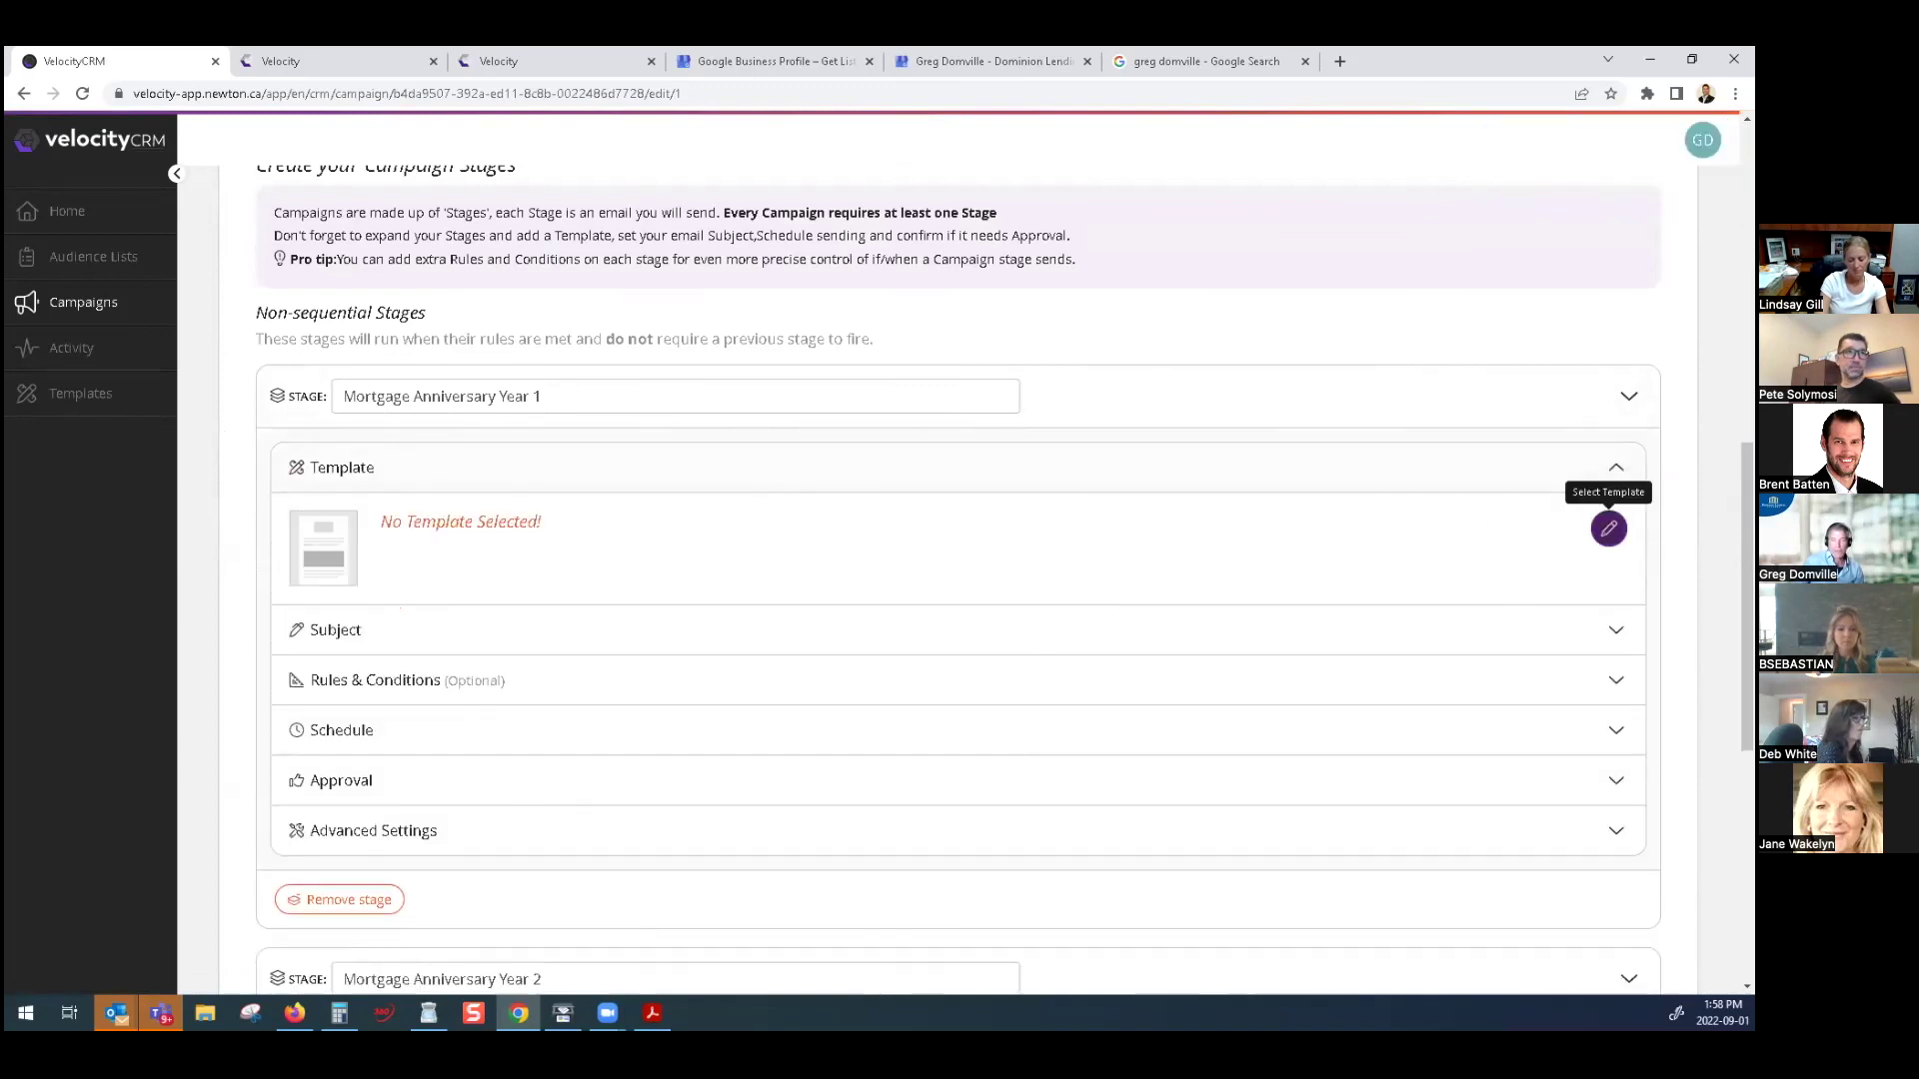
click(1606, 527)
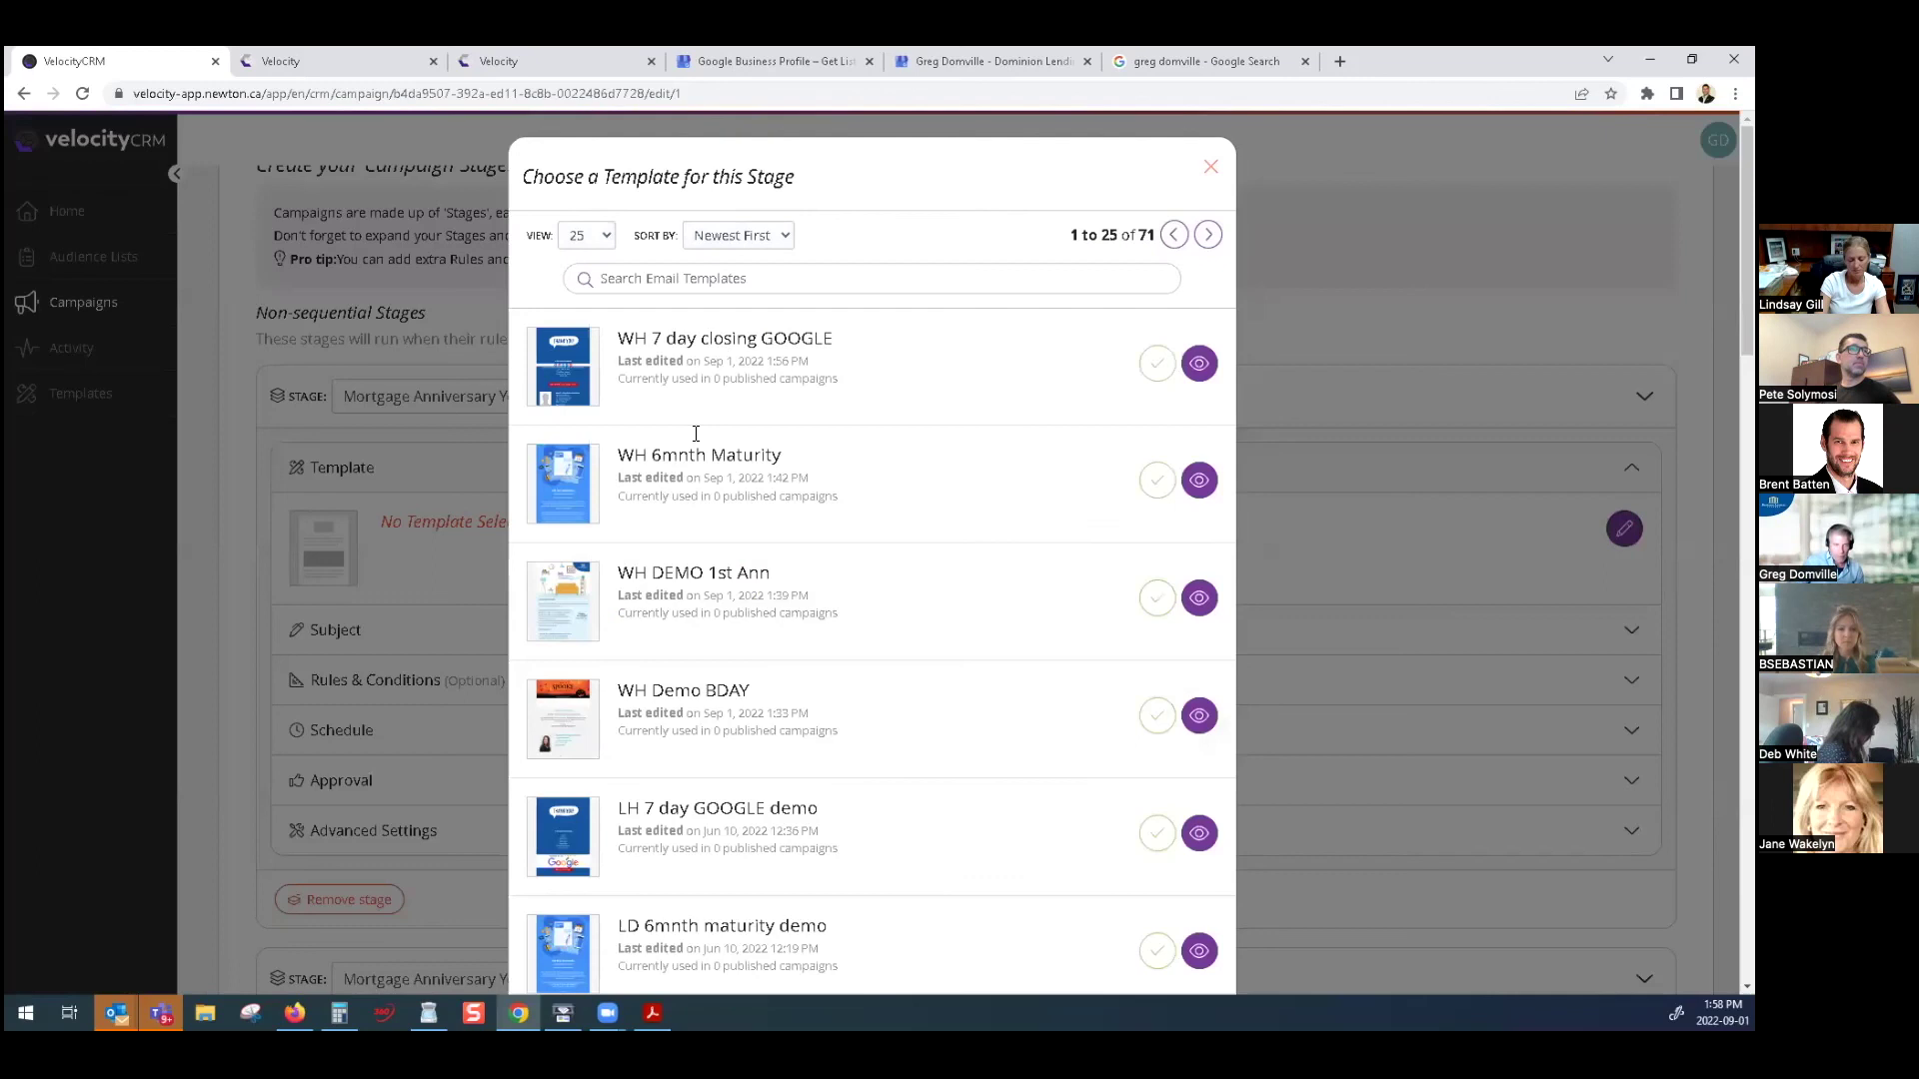
click(1157, 599)
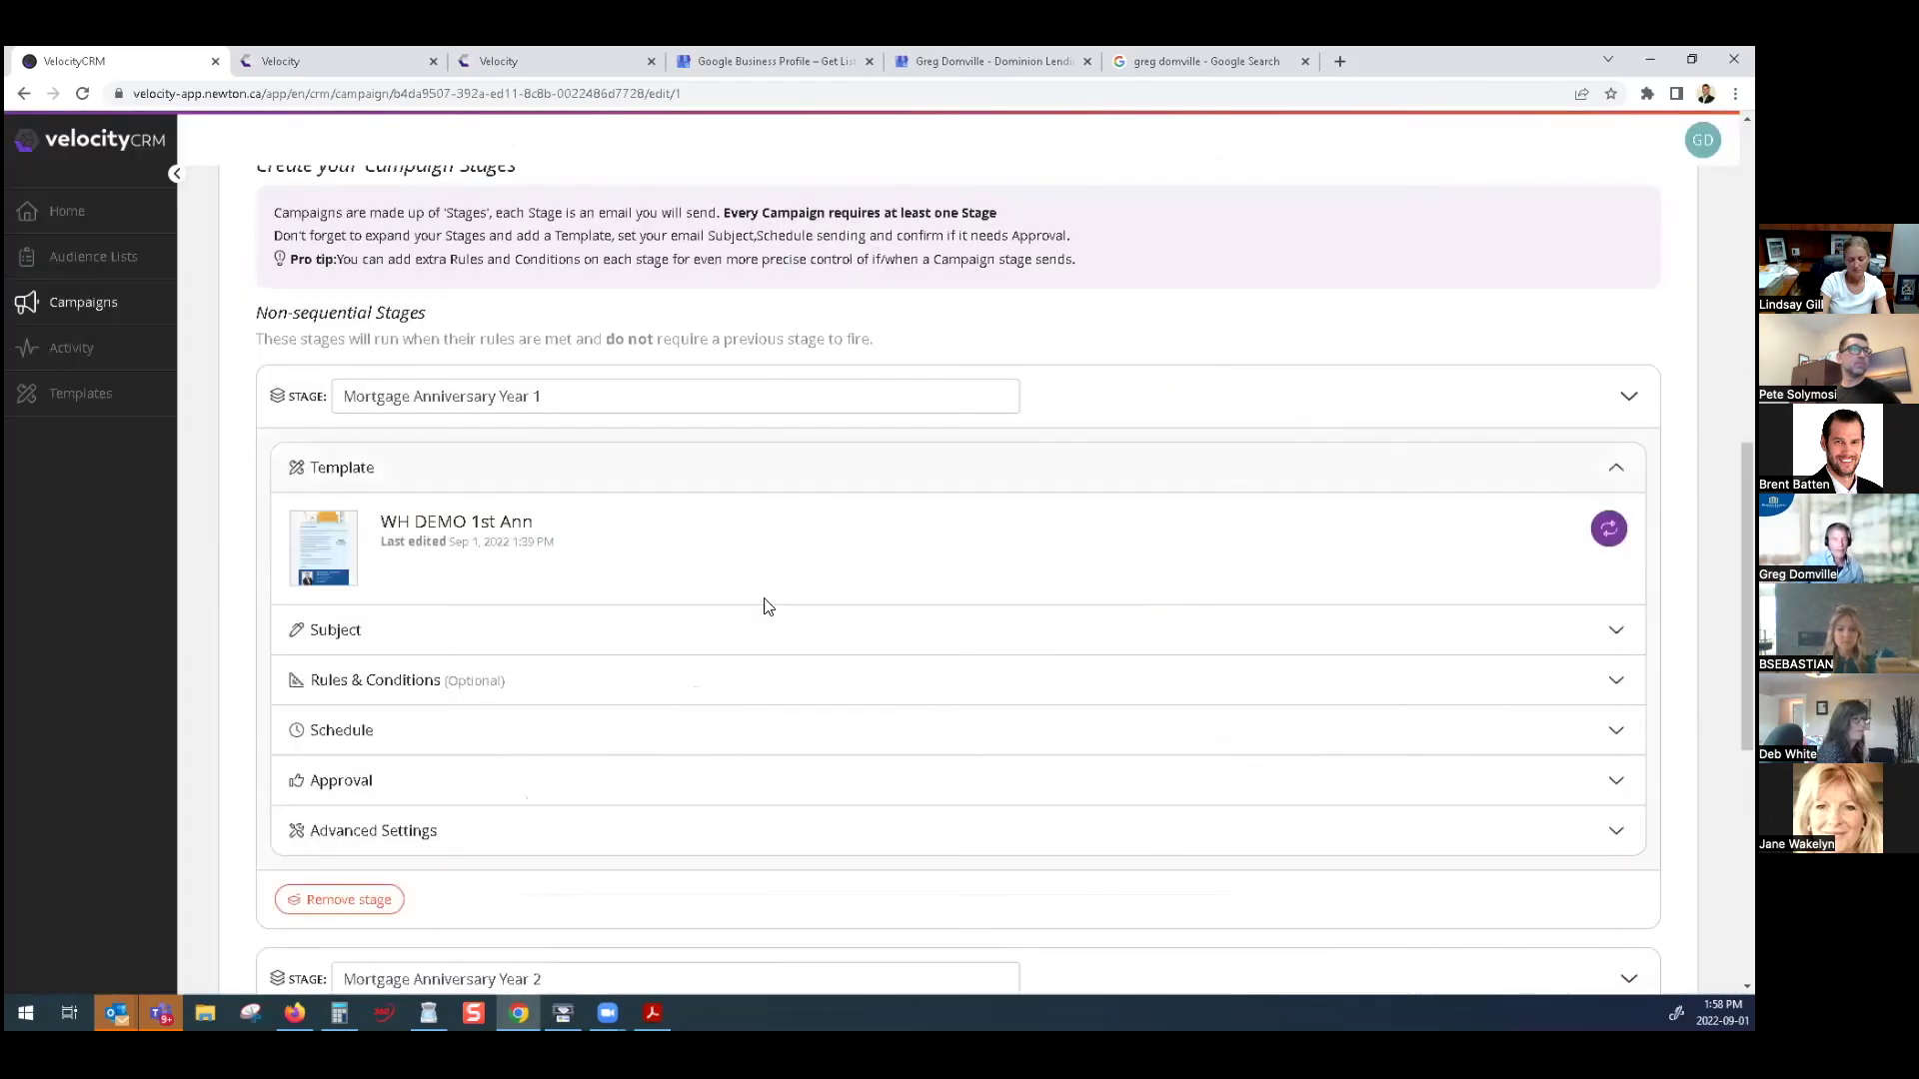
click(764, 636)
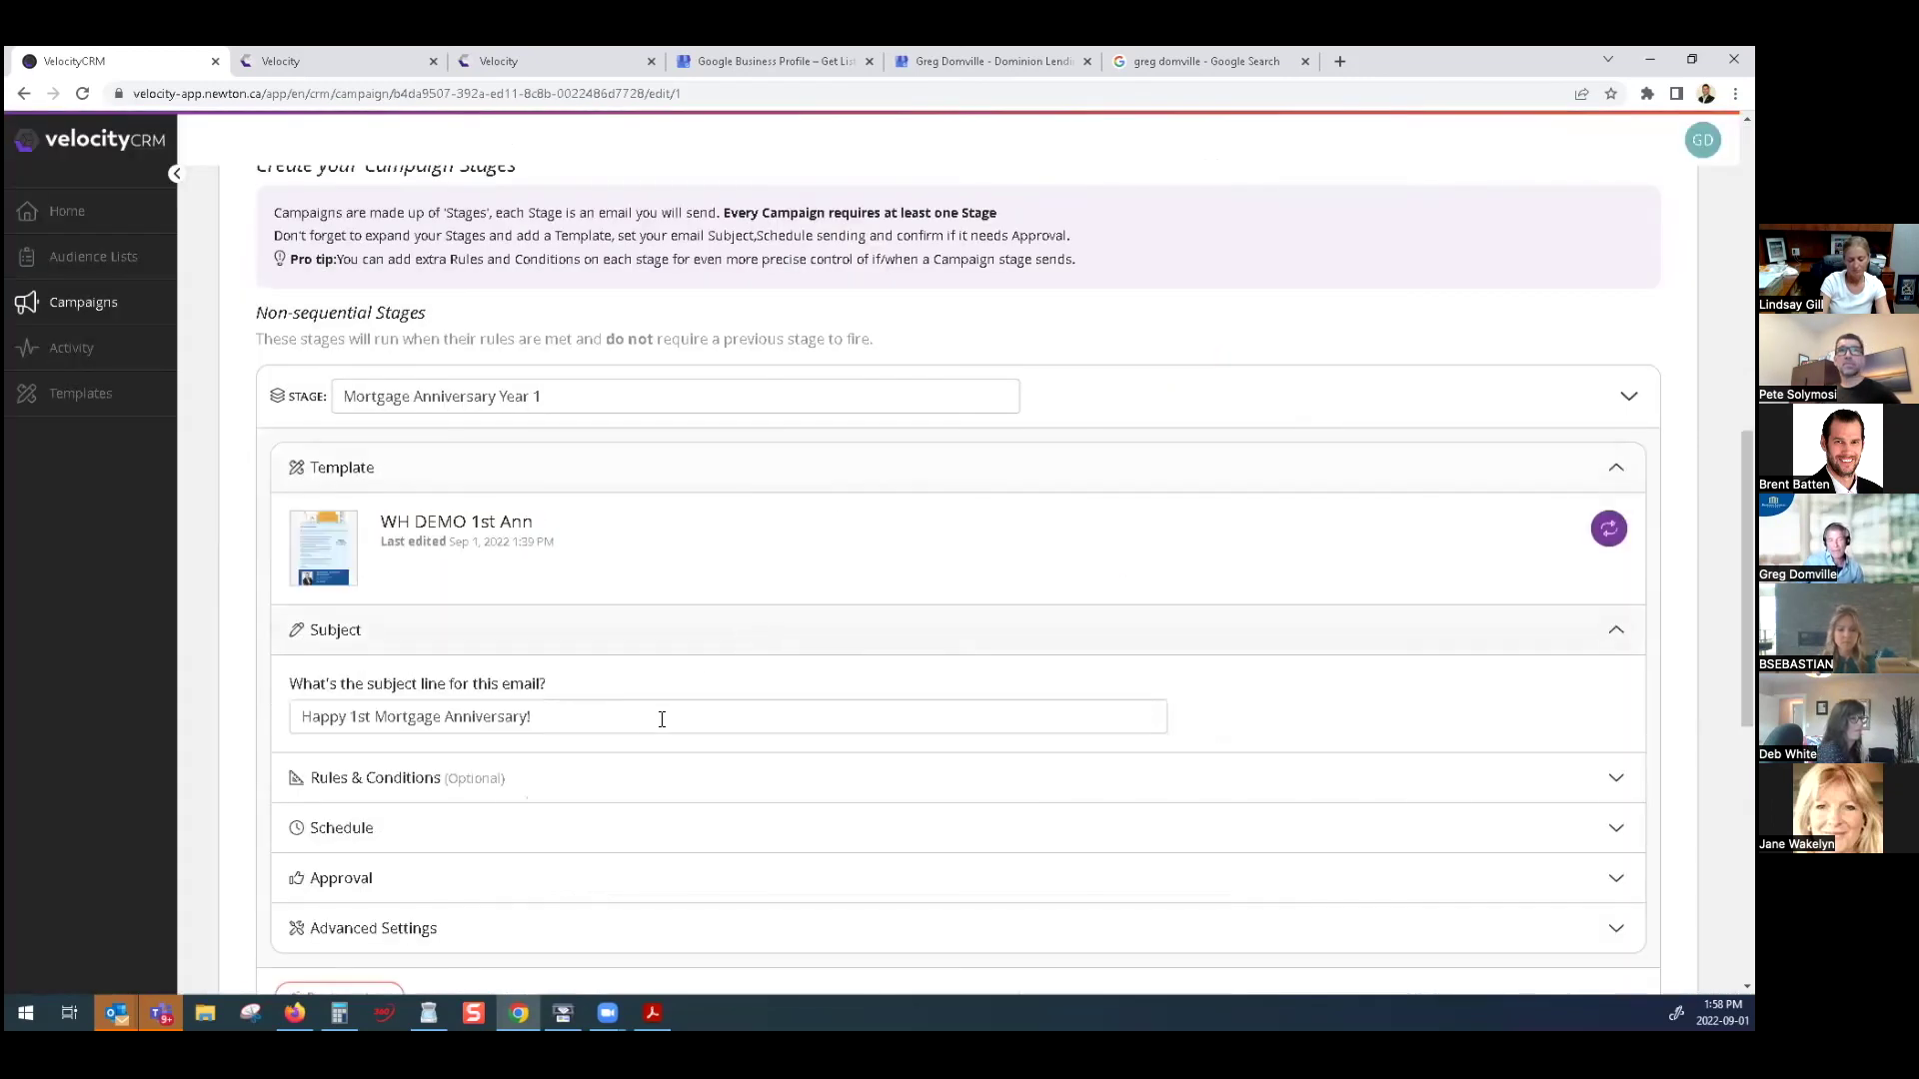
scroll(664, 716, down, 1)
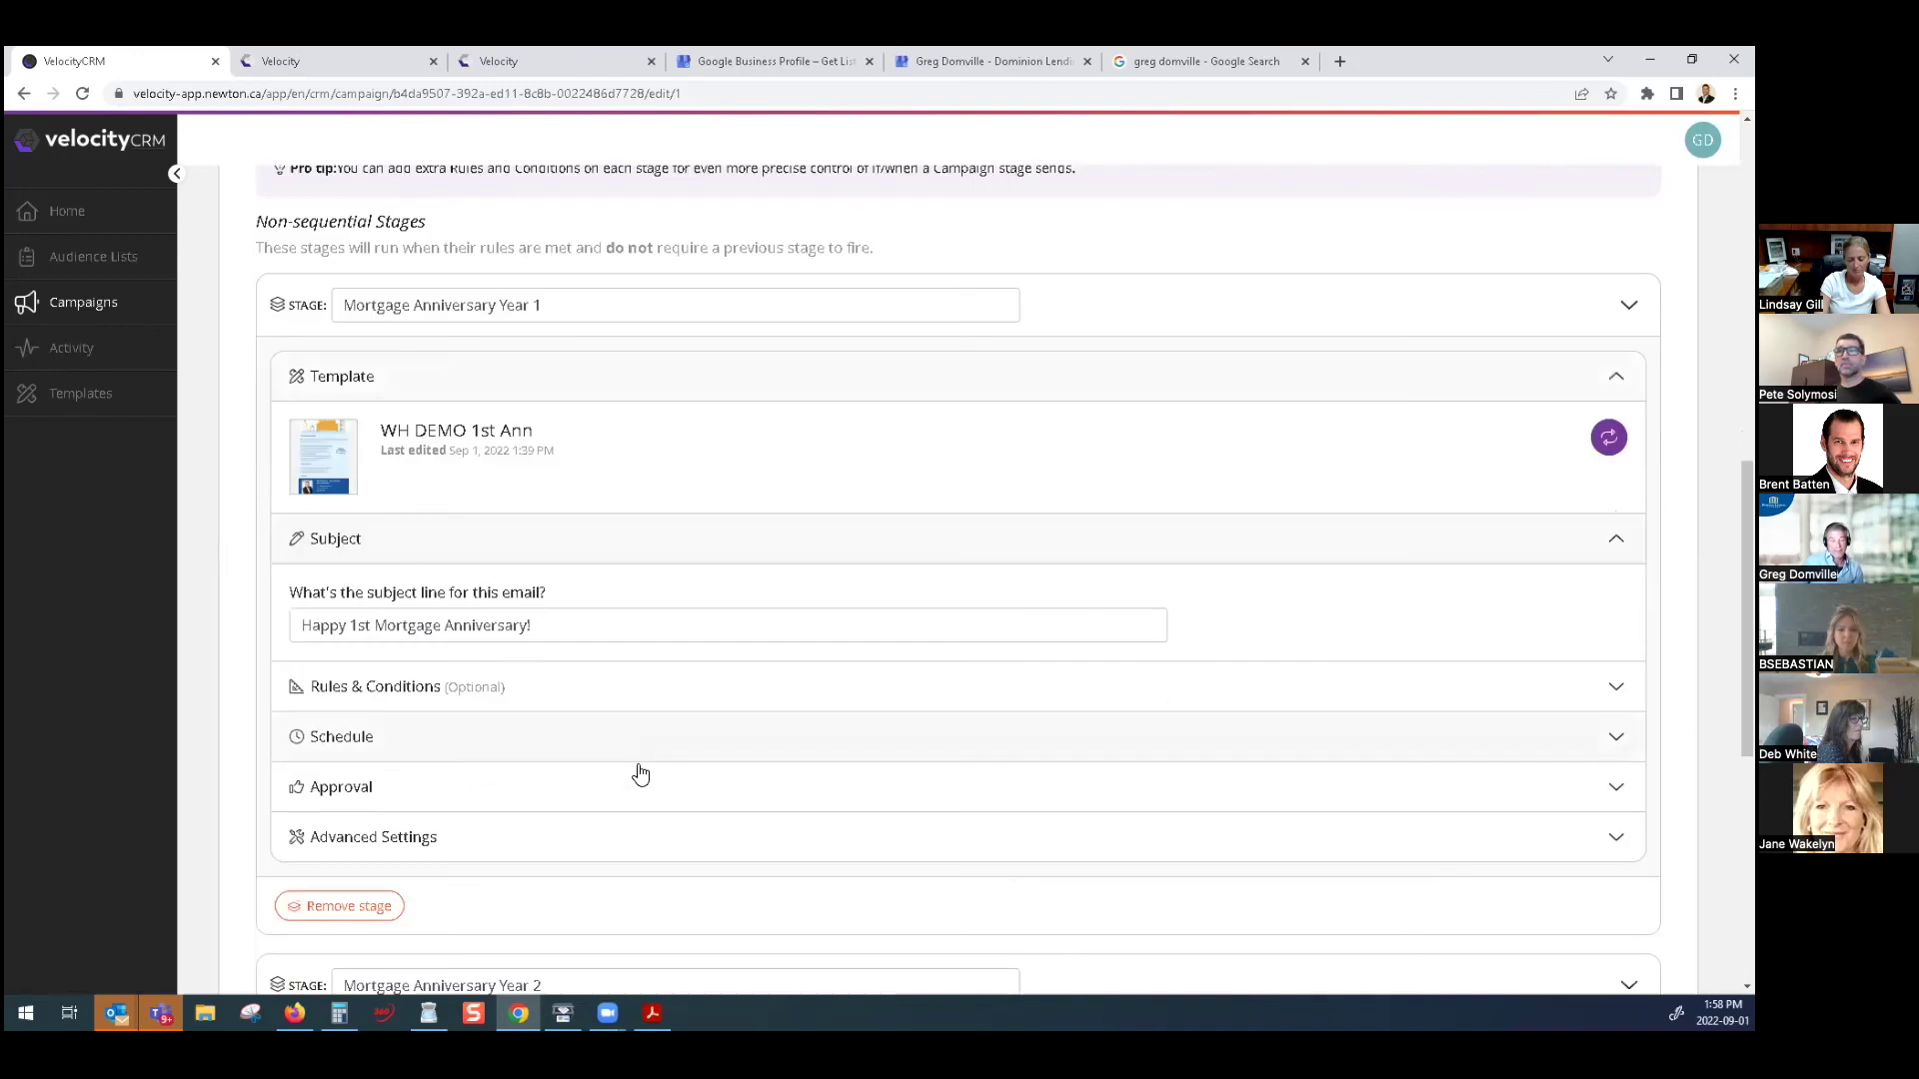
click(638, 800)
scroll(636, 798, down, 2)
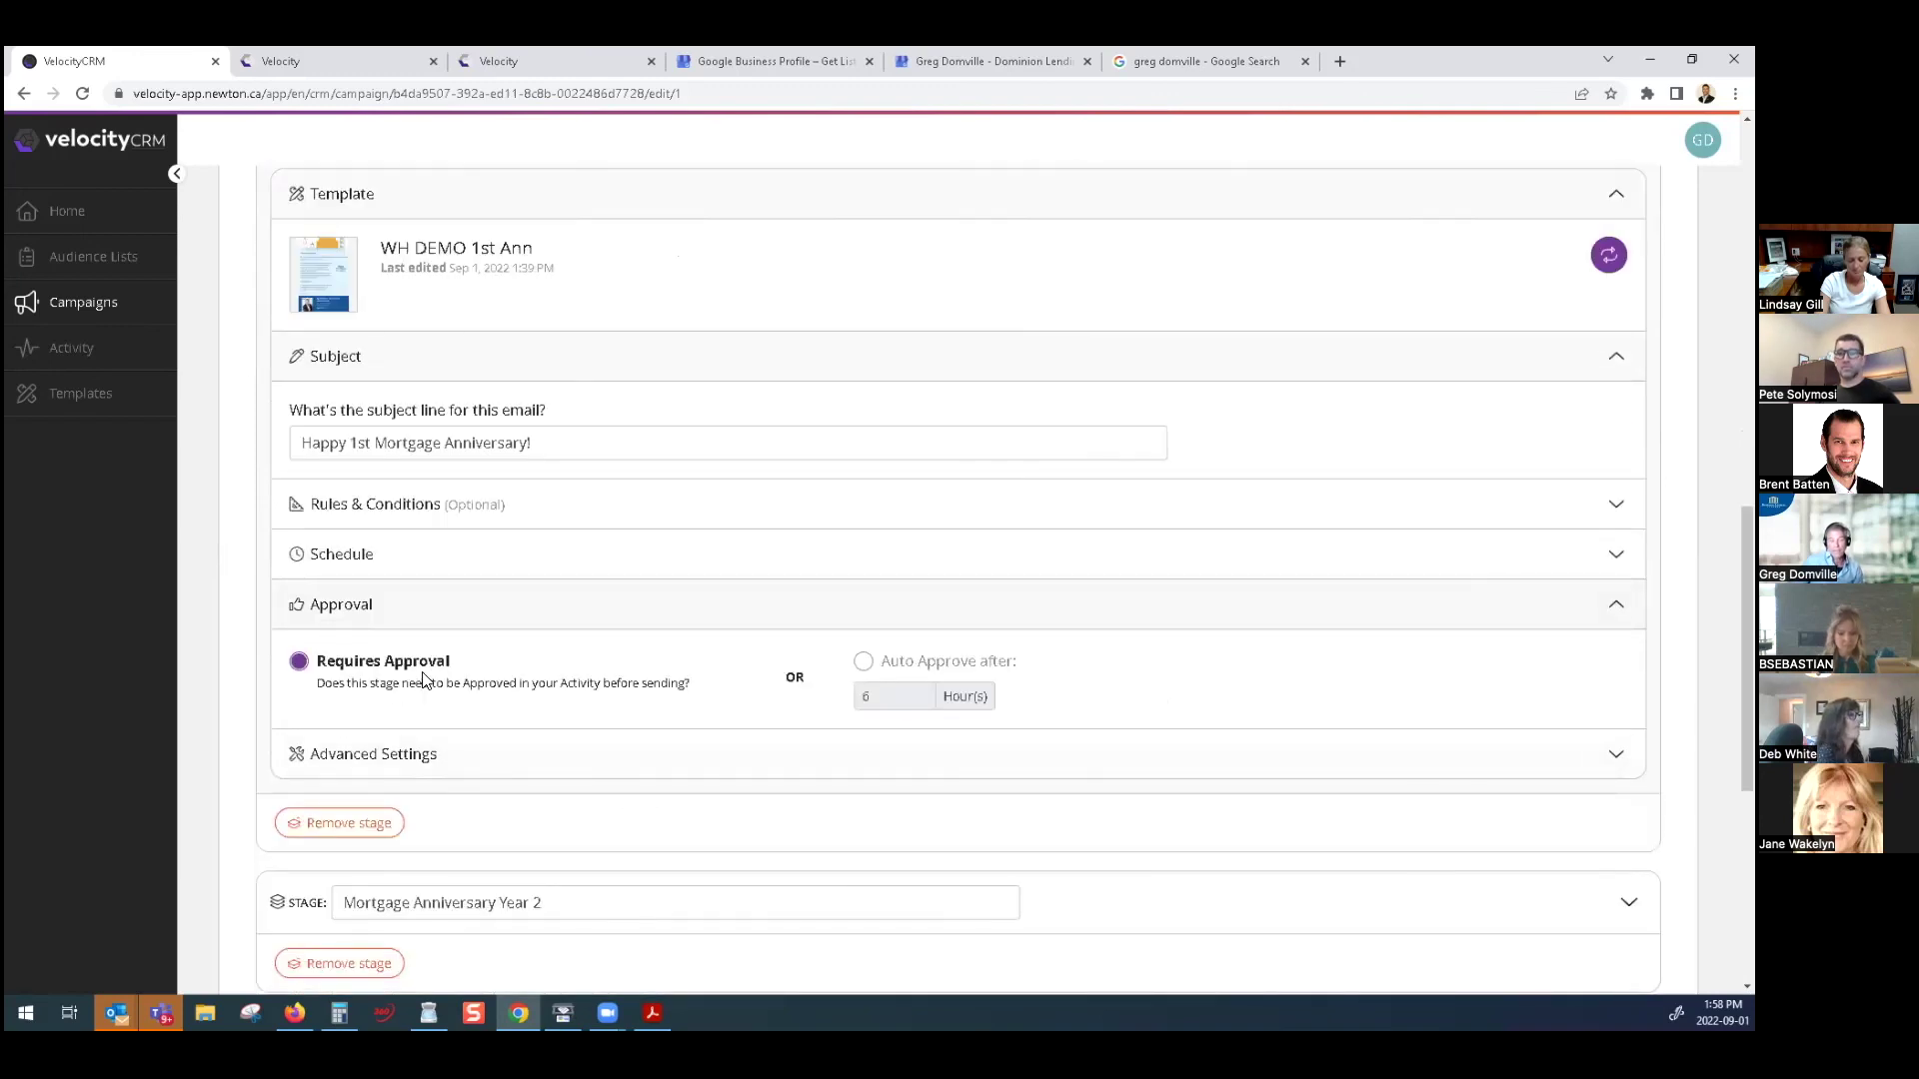
scroll(440, 670, up, 3)
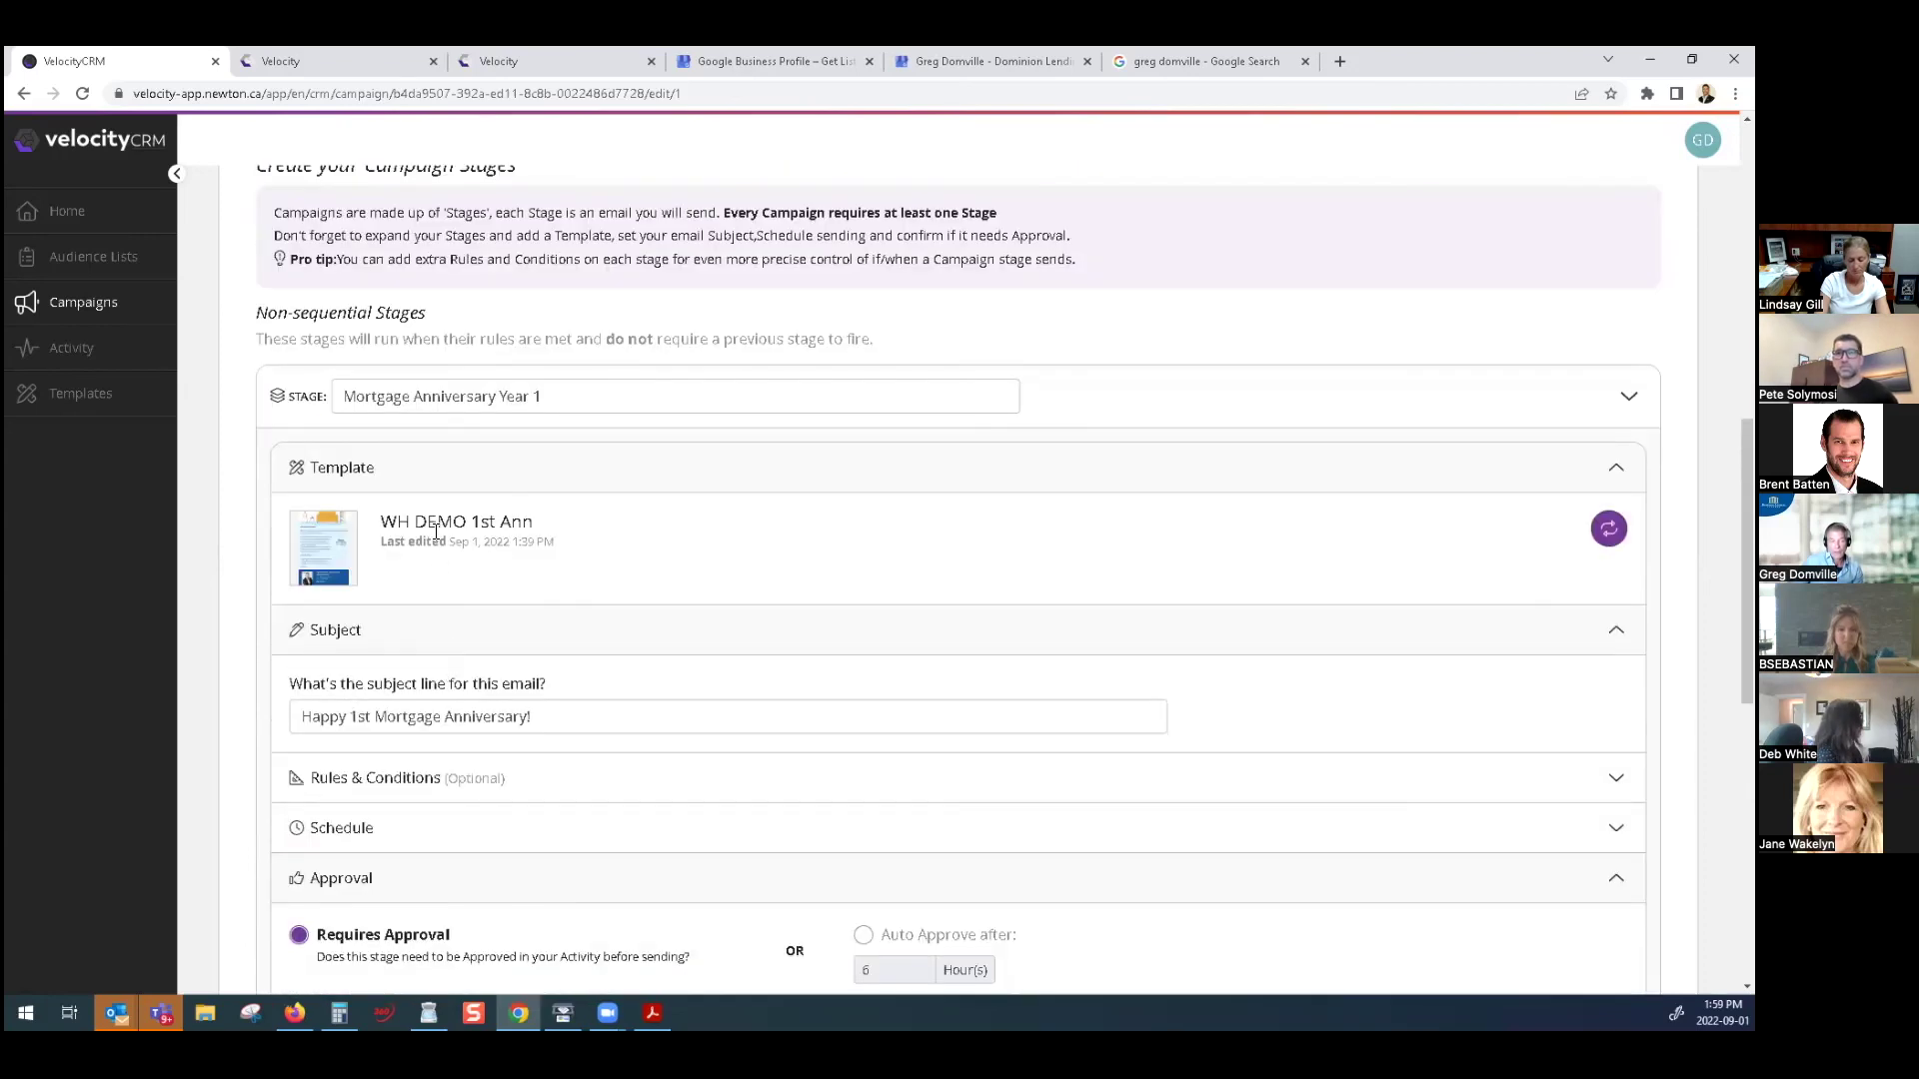
scroll(826, 667, down, 10)
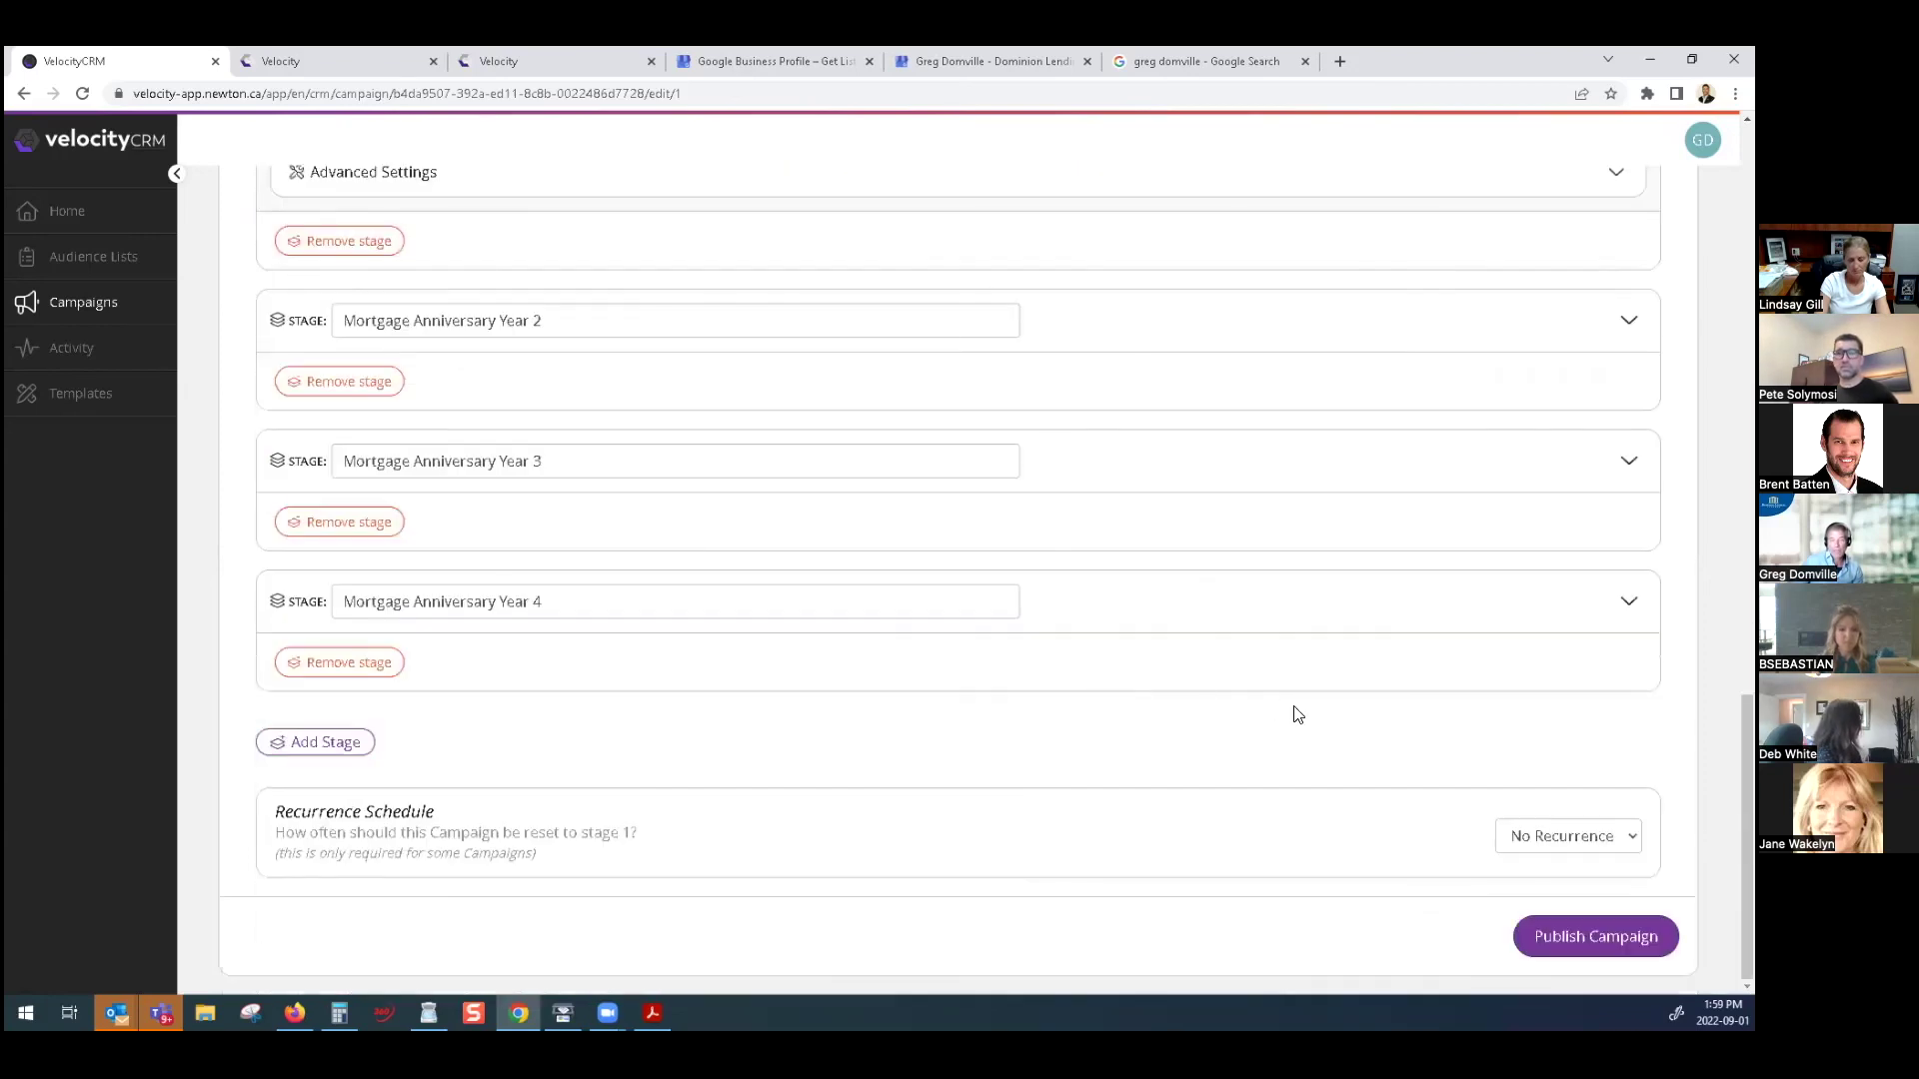
click(45, 303)
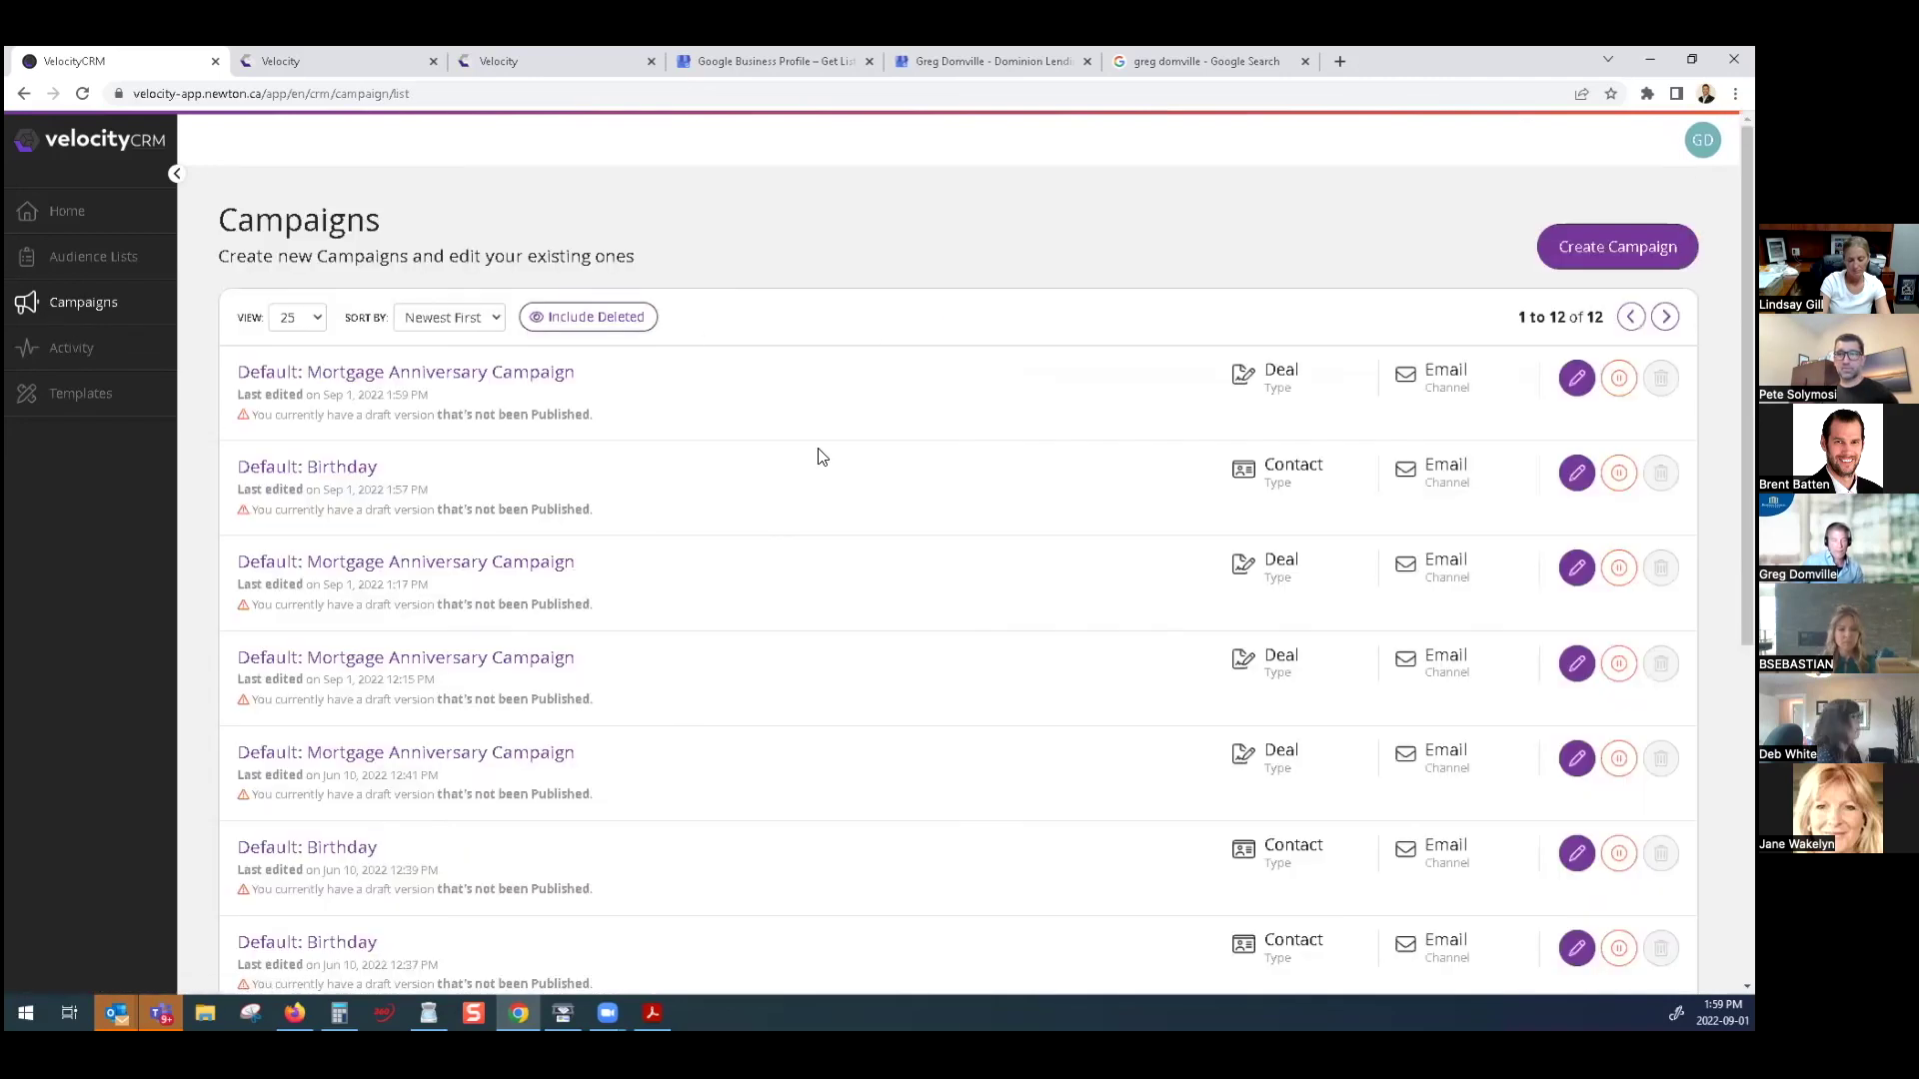
Create a new campaign draft from the Mortgage Anniversary pre-built and review its Year 2 stage
click(1618, 247)
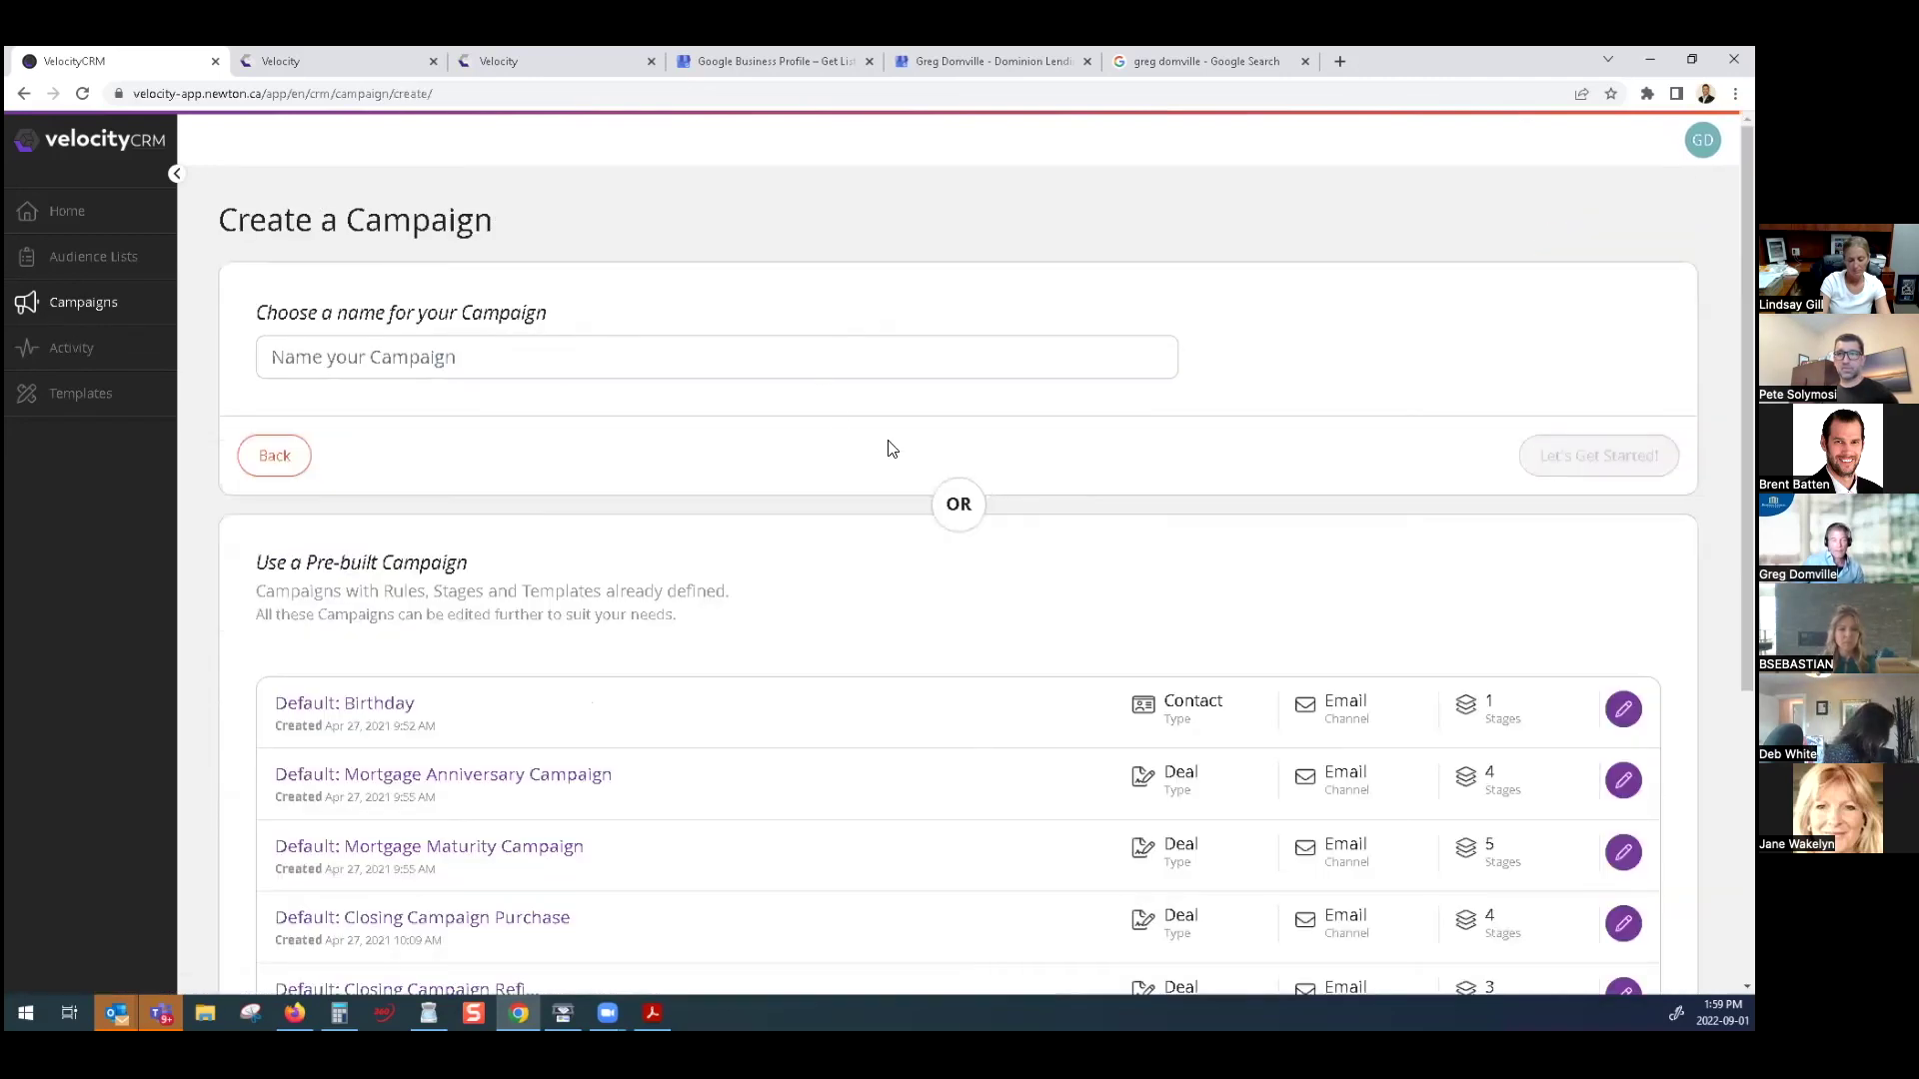
scroll(1069, 600, down, 2)
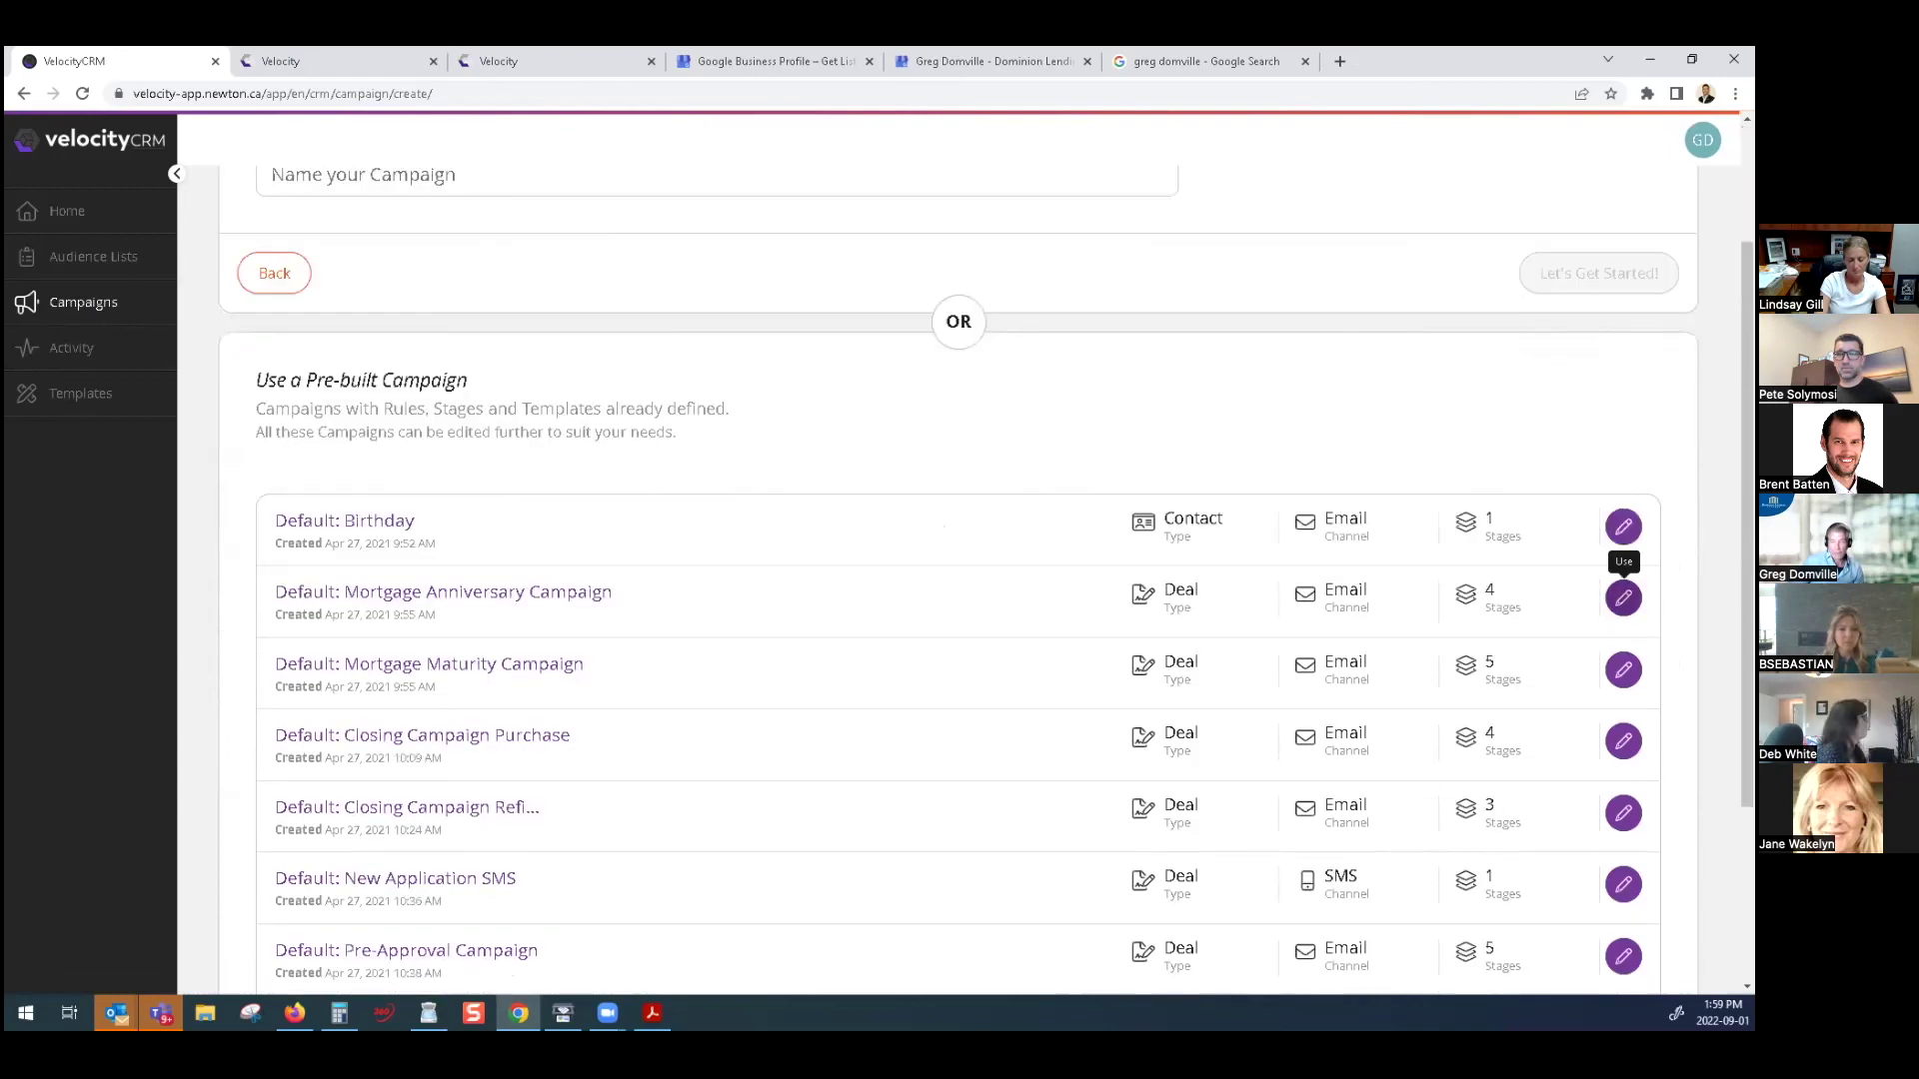
click(1623, 598)
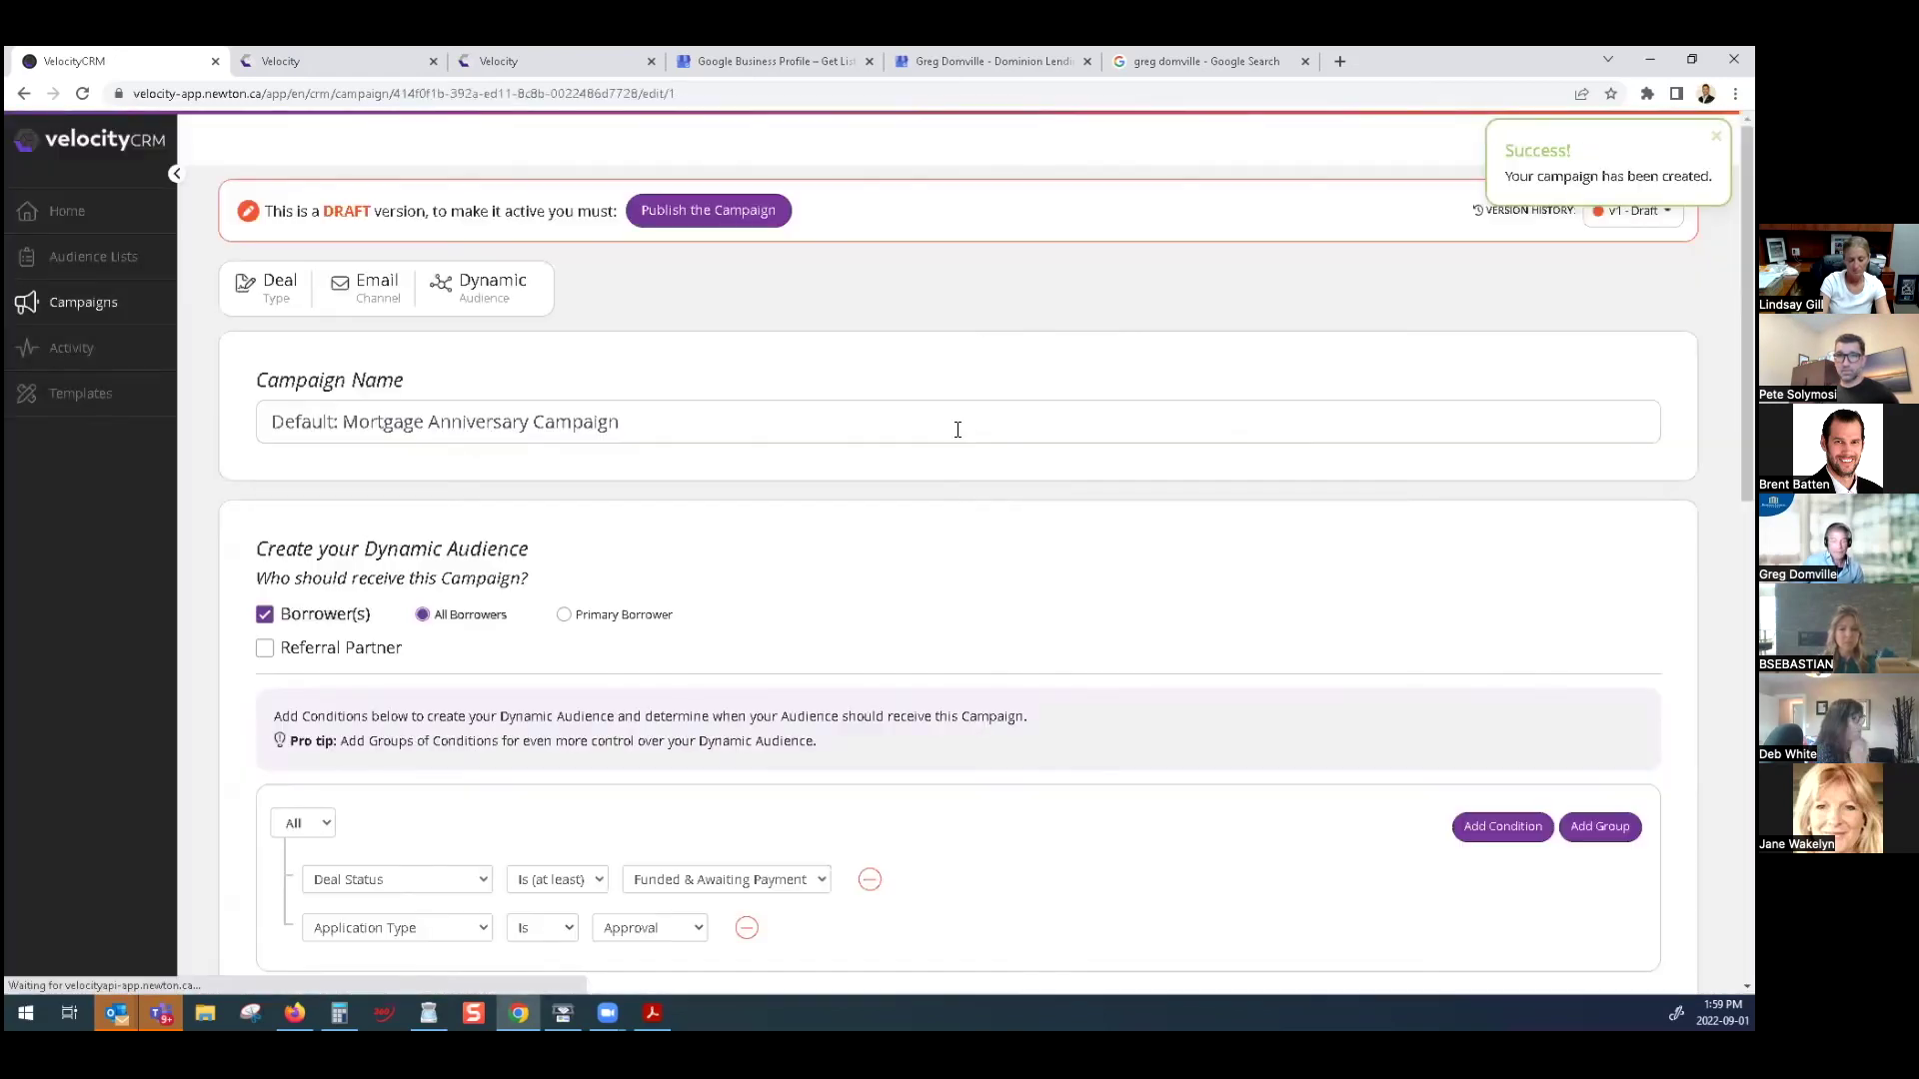
scroll(968, 445, down, 6)
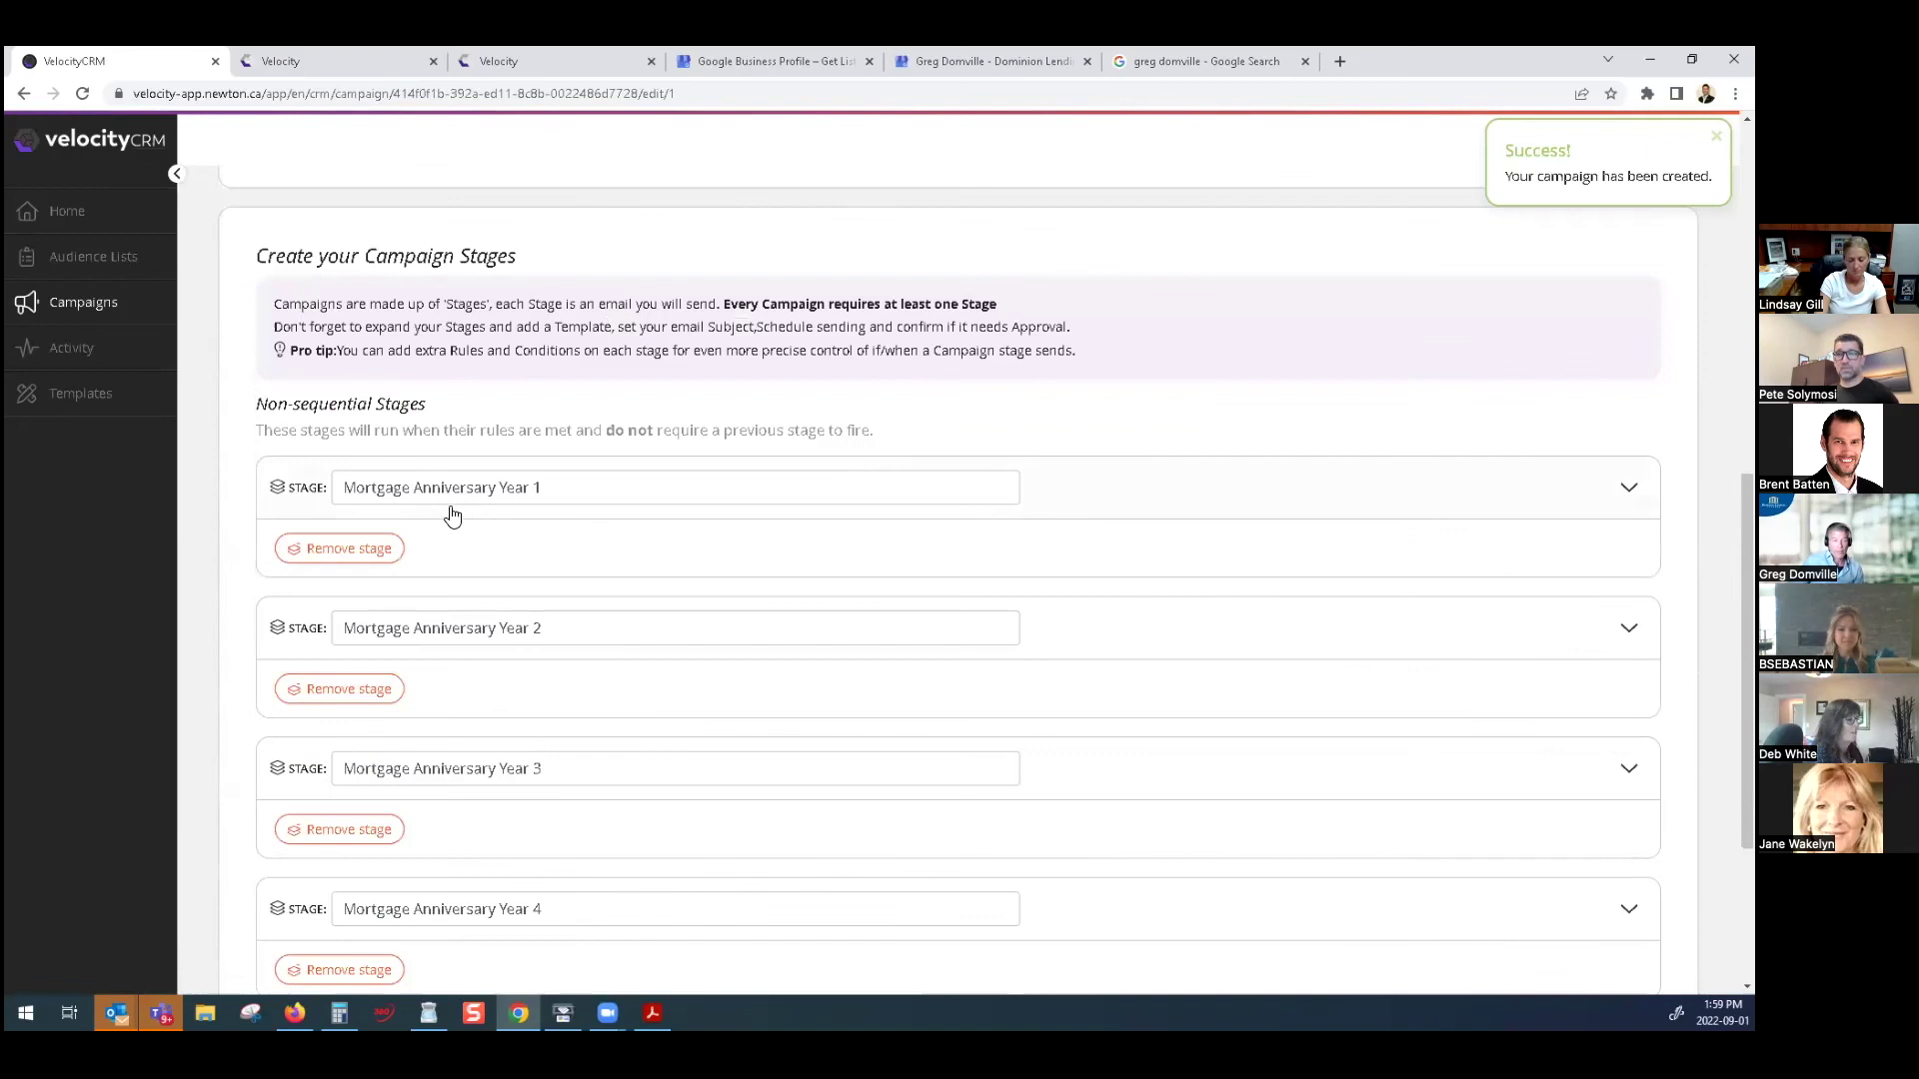
click(1177, 625)
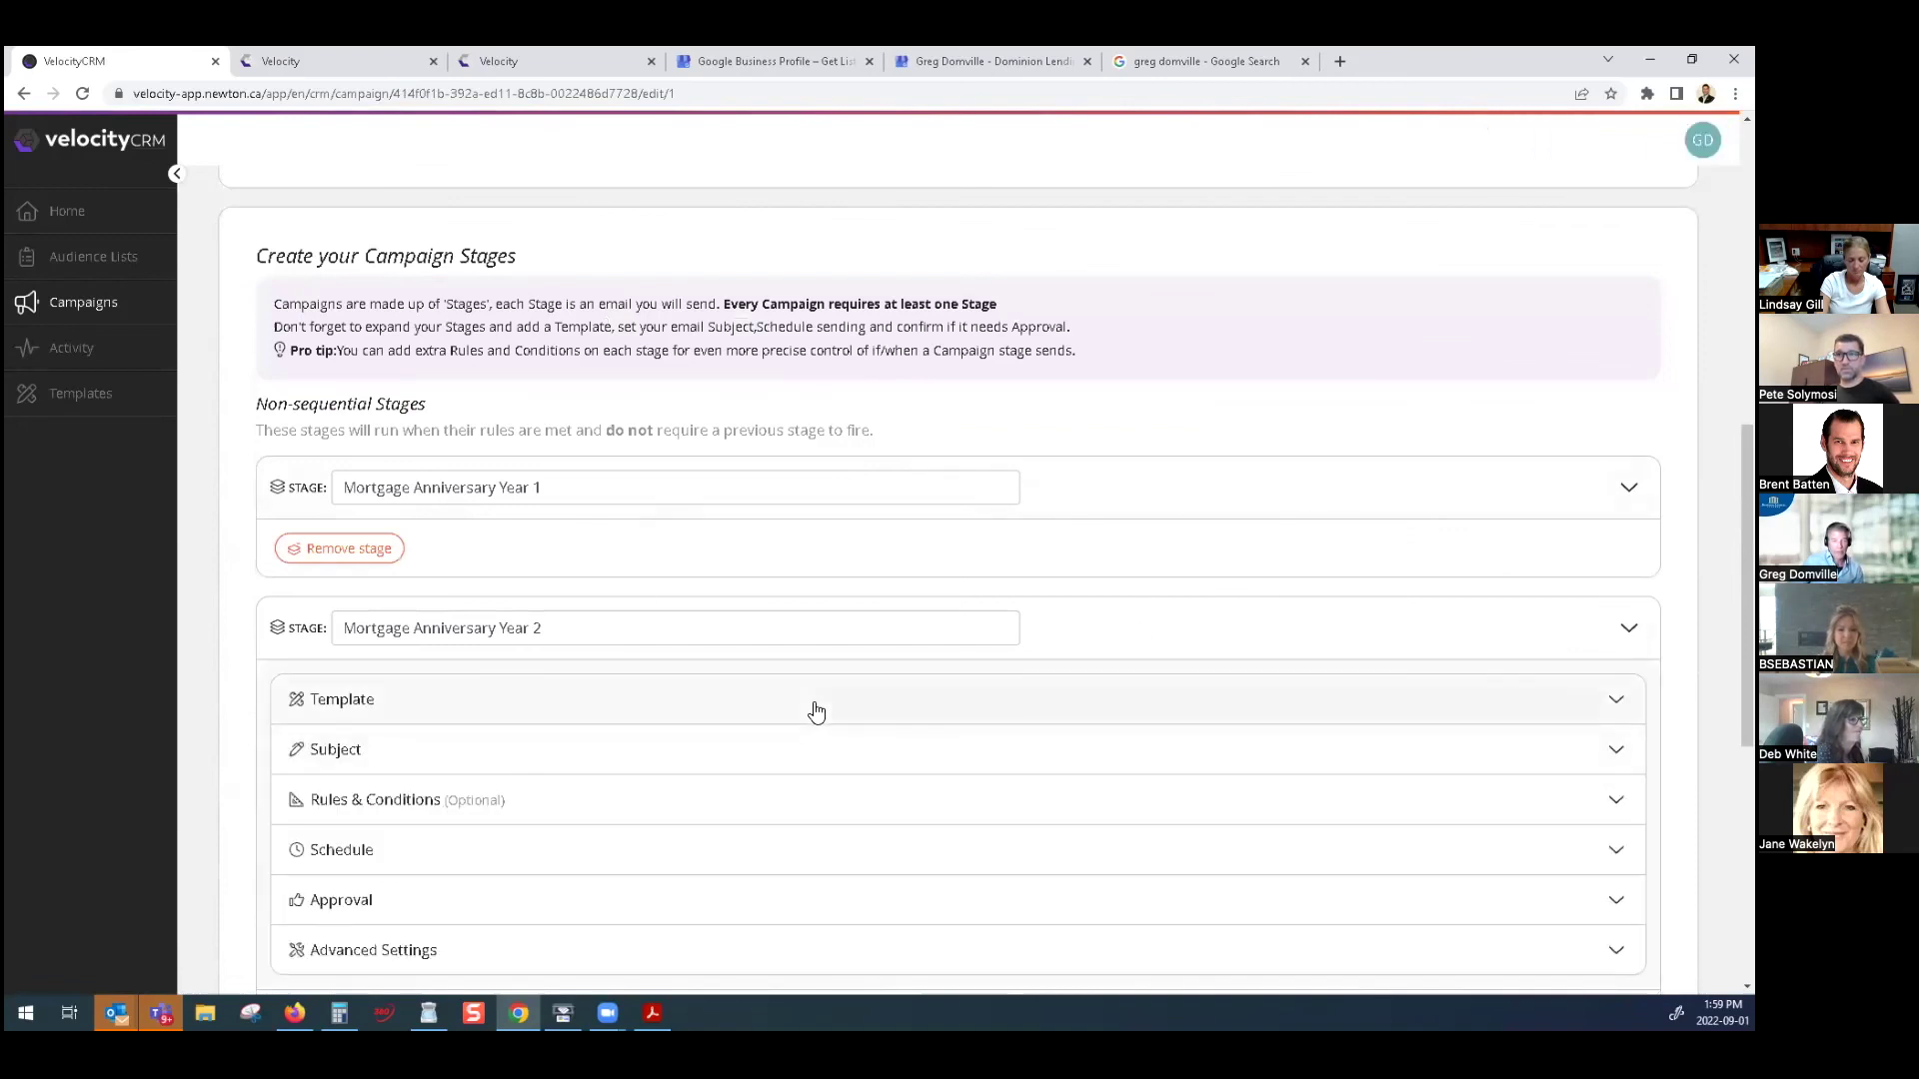
scroll(817, 712, down, 3)
scroll(783, 719, down, 3)
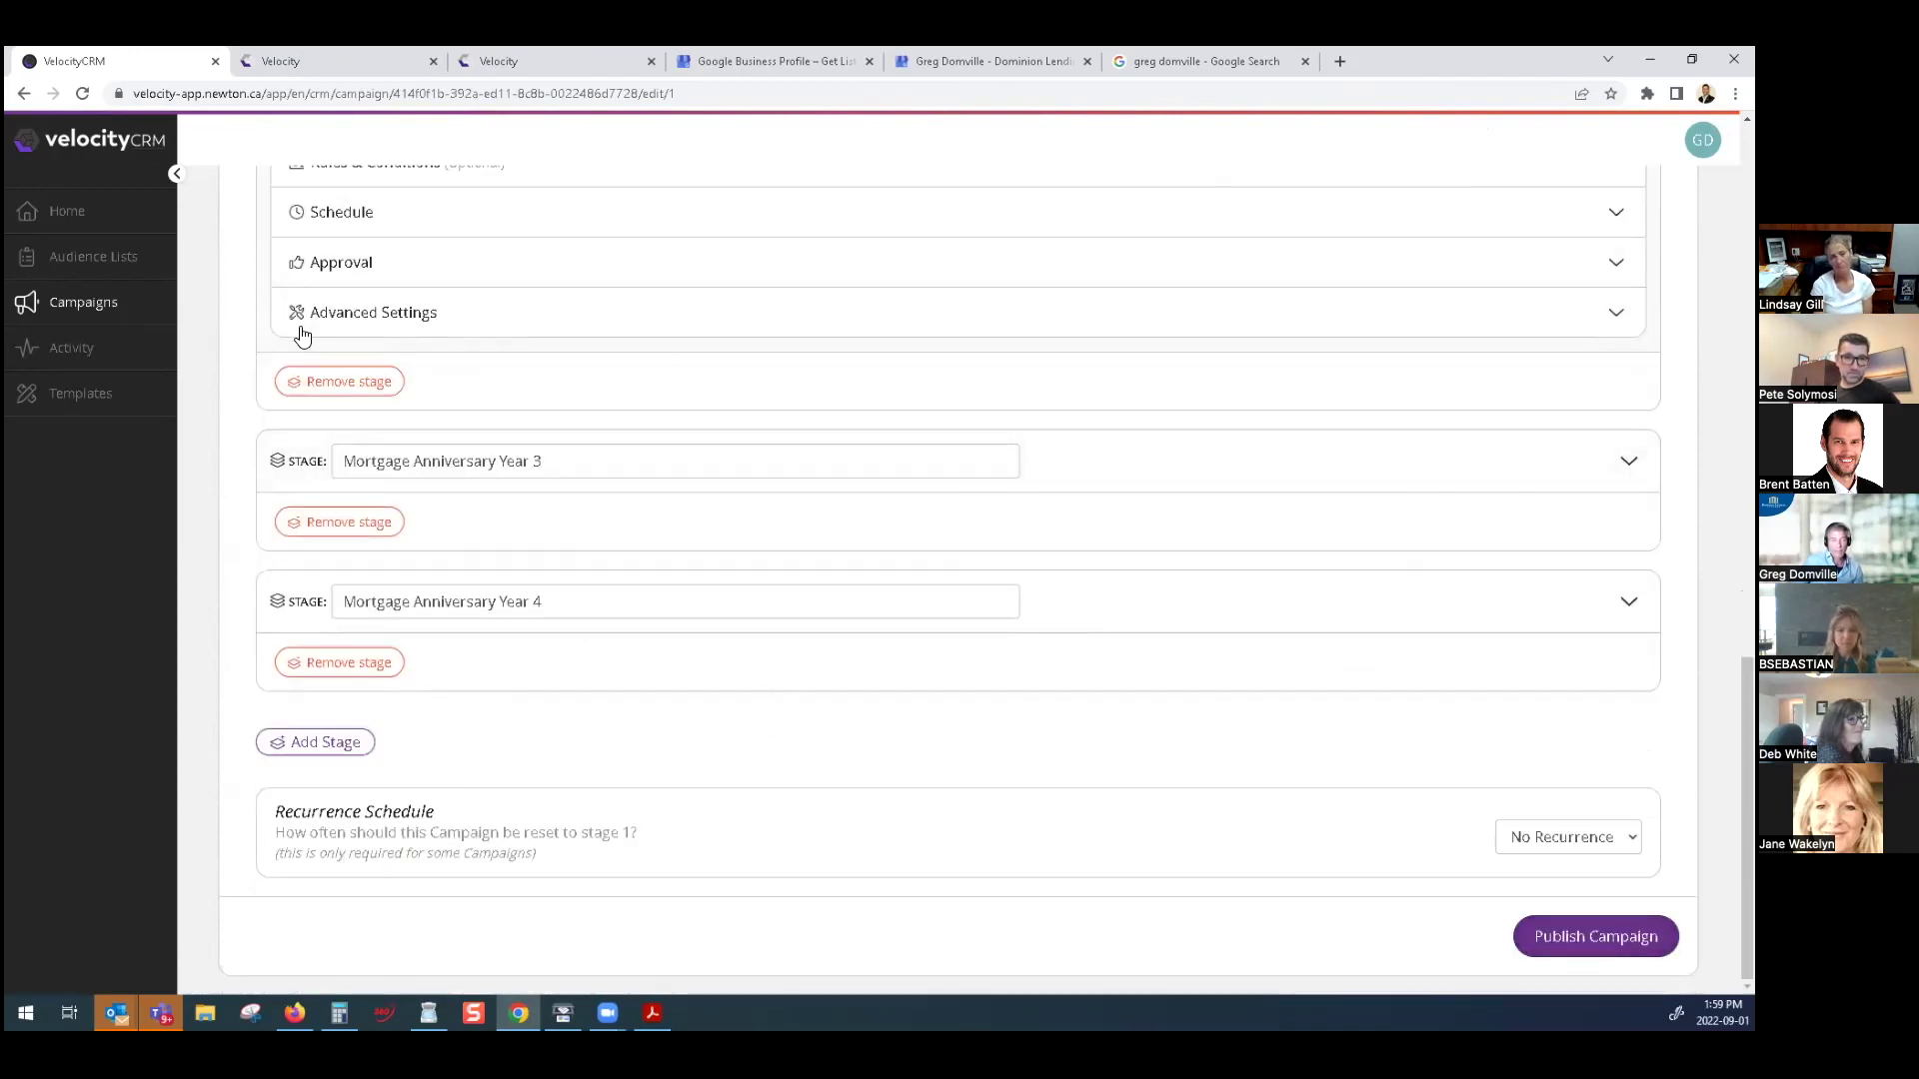
Return to the campaigns list and start another new campaign, scrolling to the pre-built options
click(76, 304)
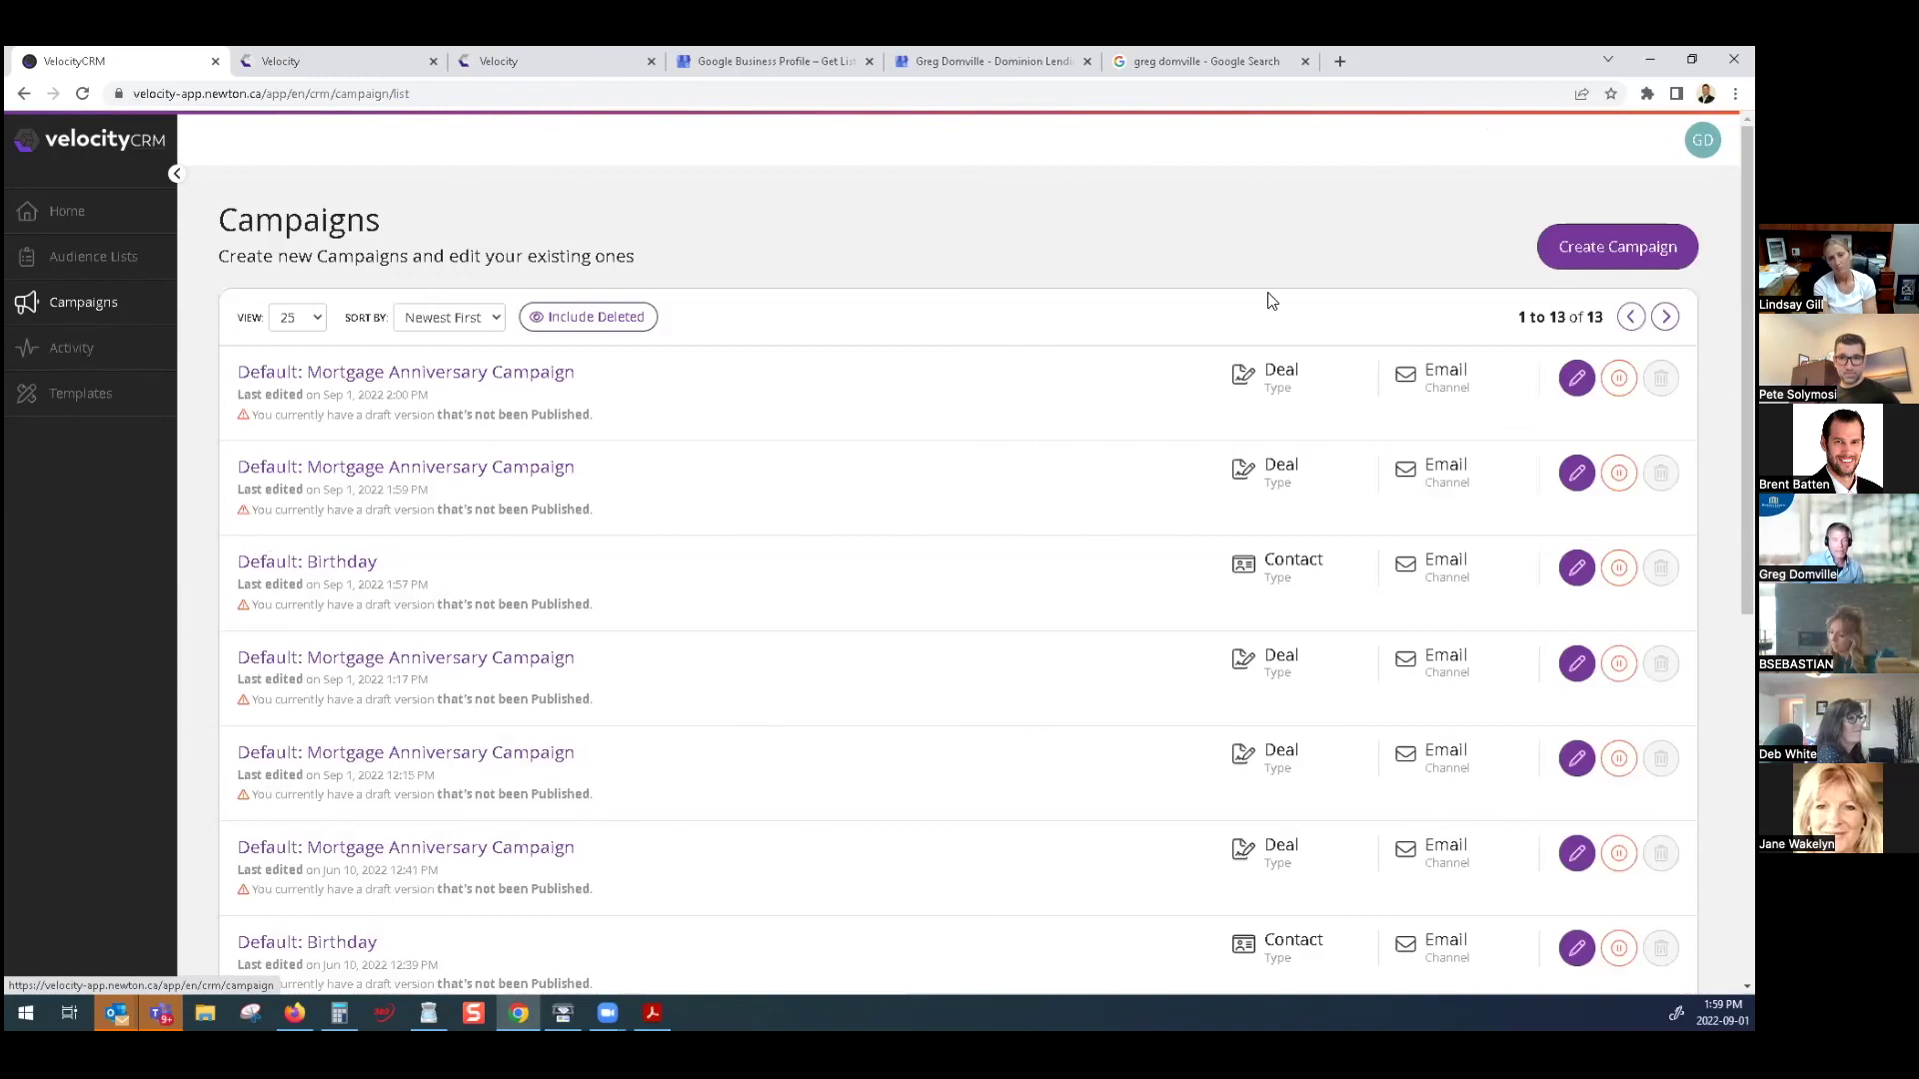
click(1617, 247)
scroll(800, 332, down, 3)
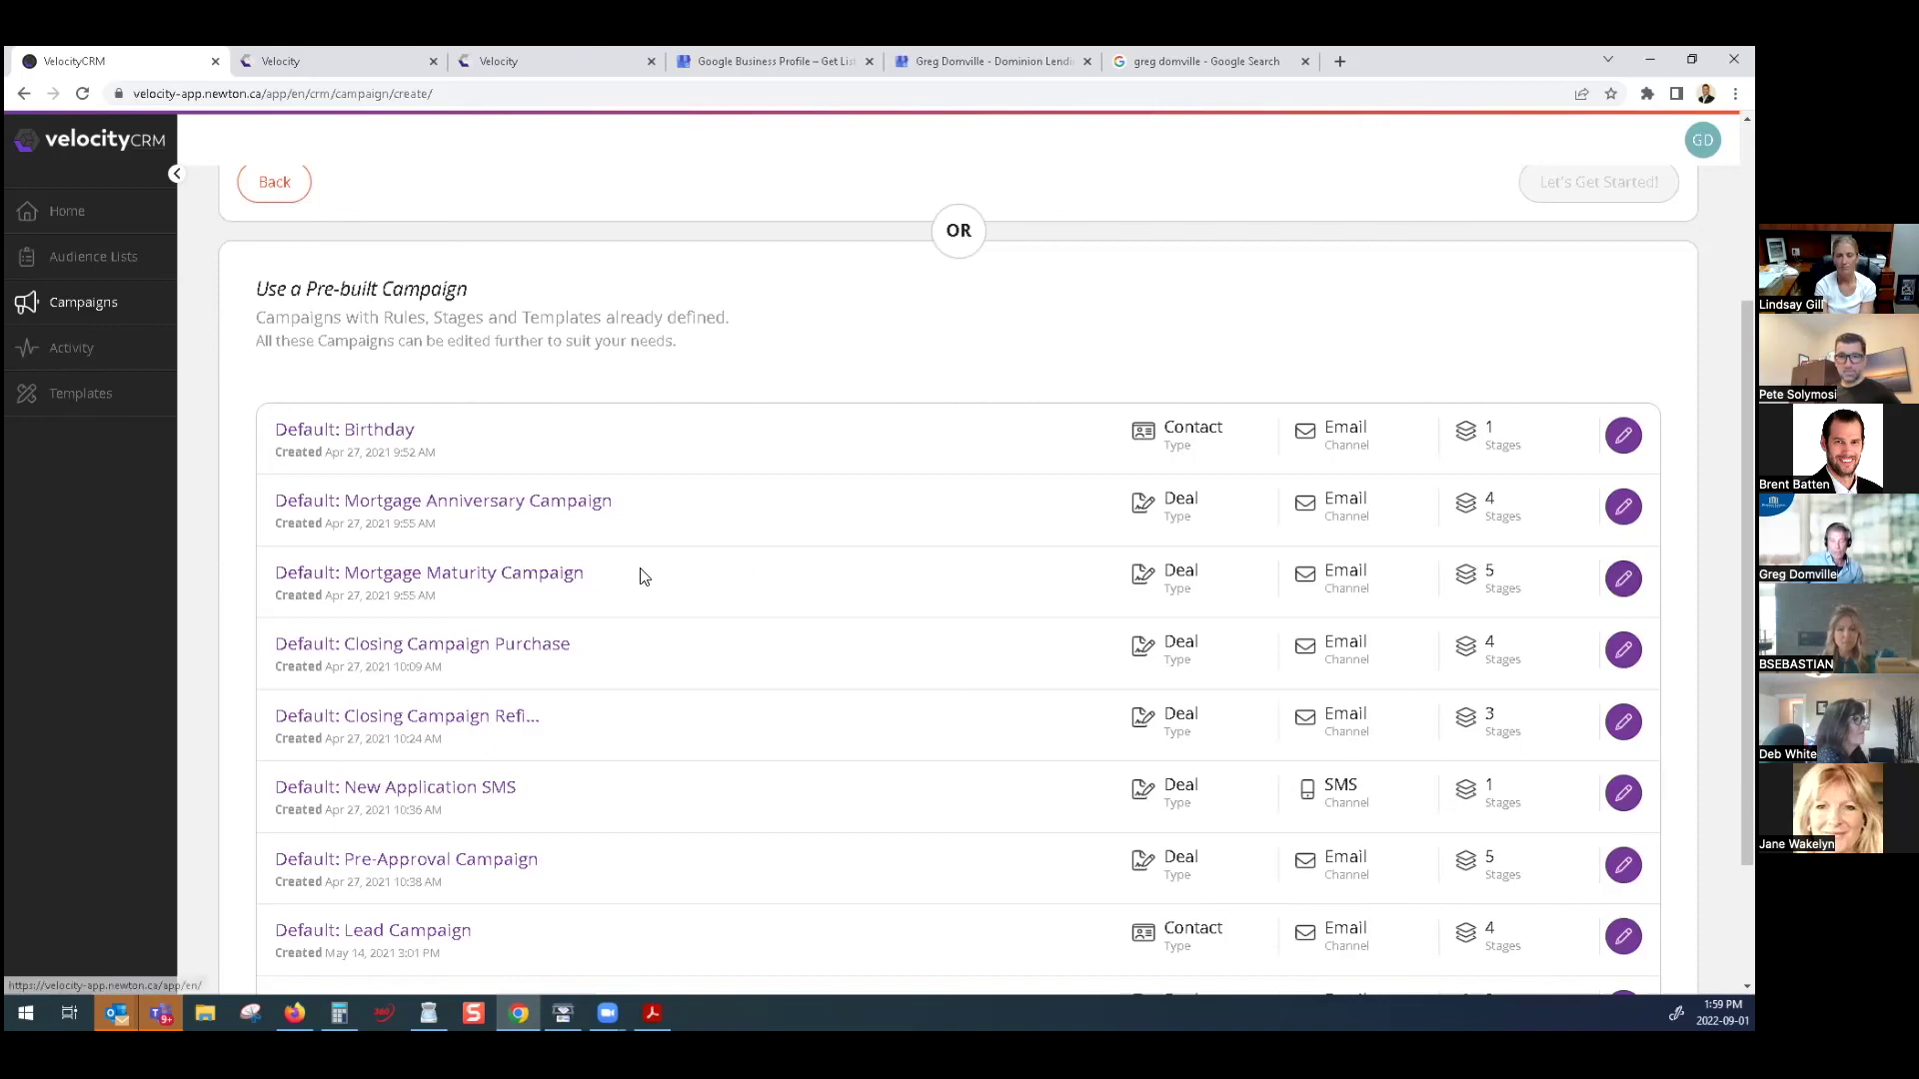
Create a draft from the Mortgage Maturity pre-built and inspect its 180 Days stage settings
click(1623, 577)
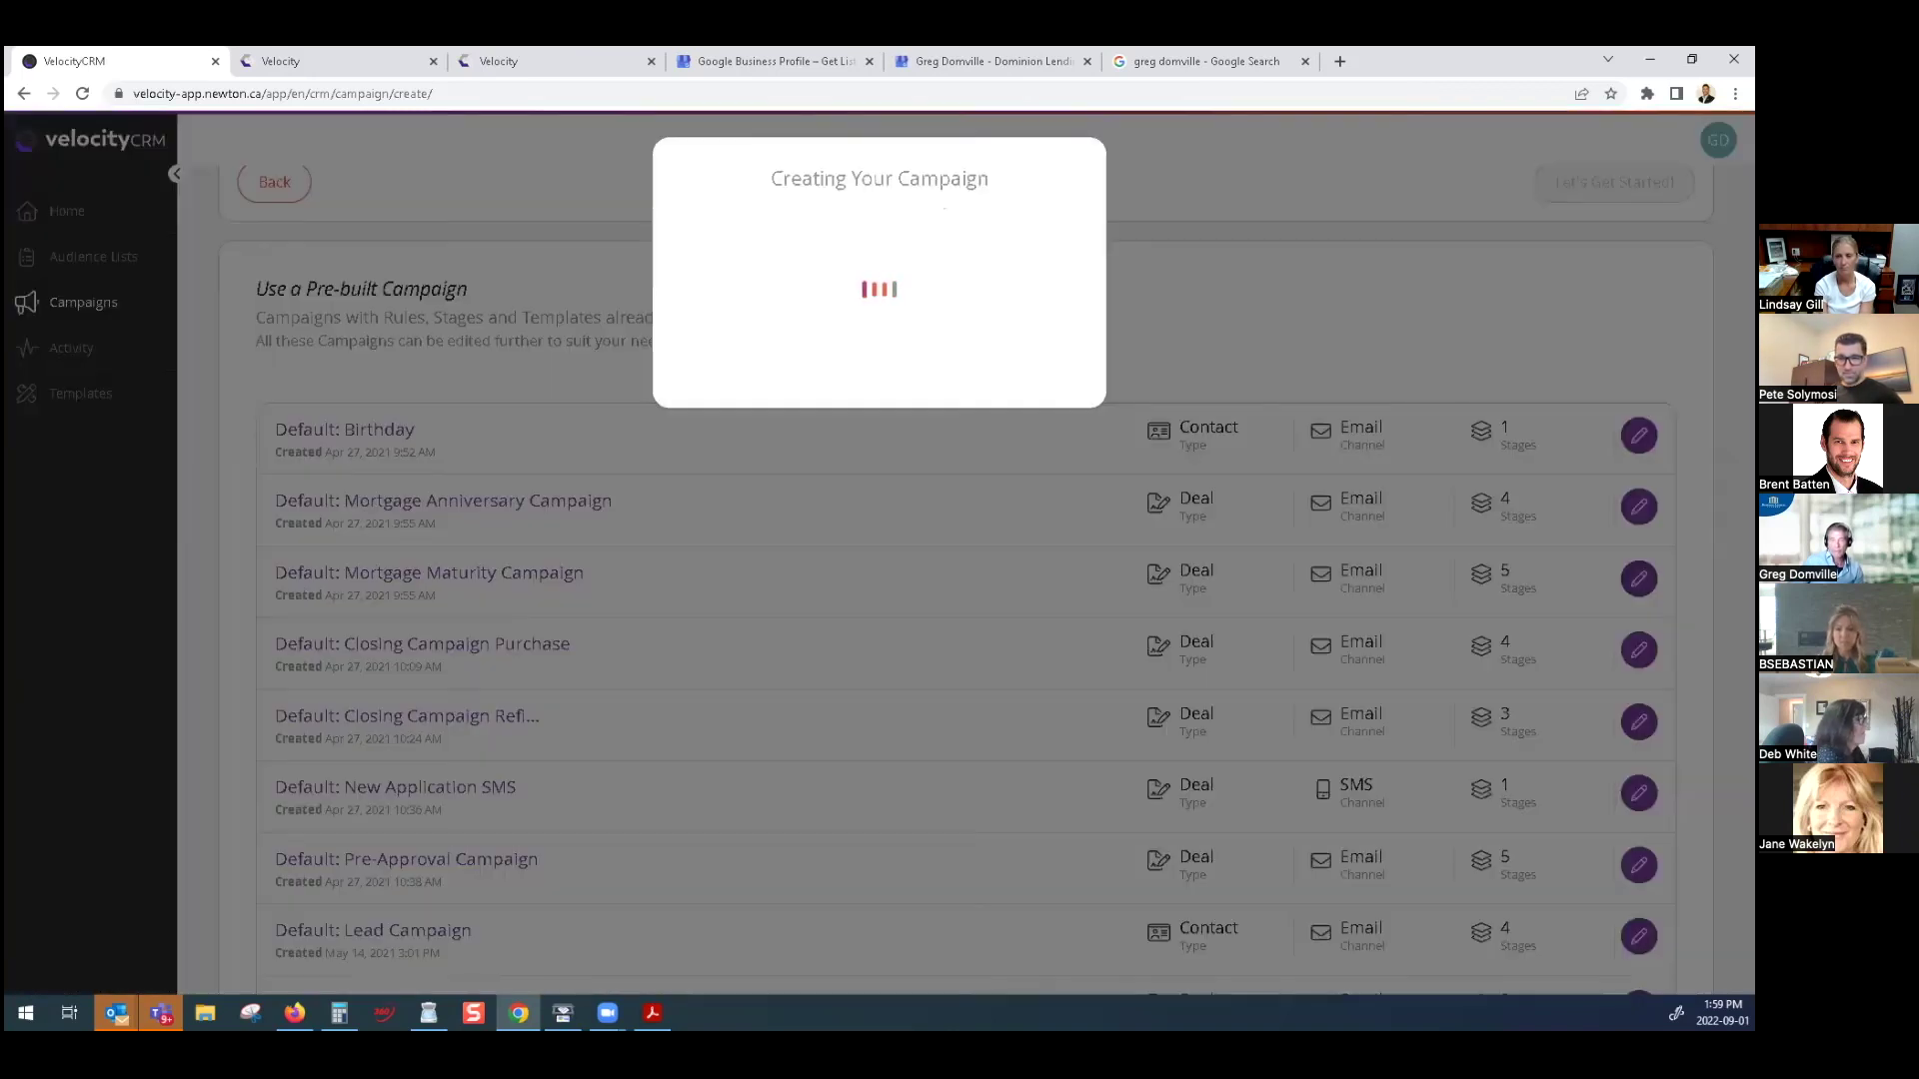
scroll(1072, 477, down, 3)
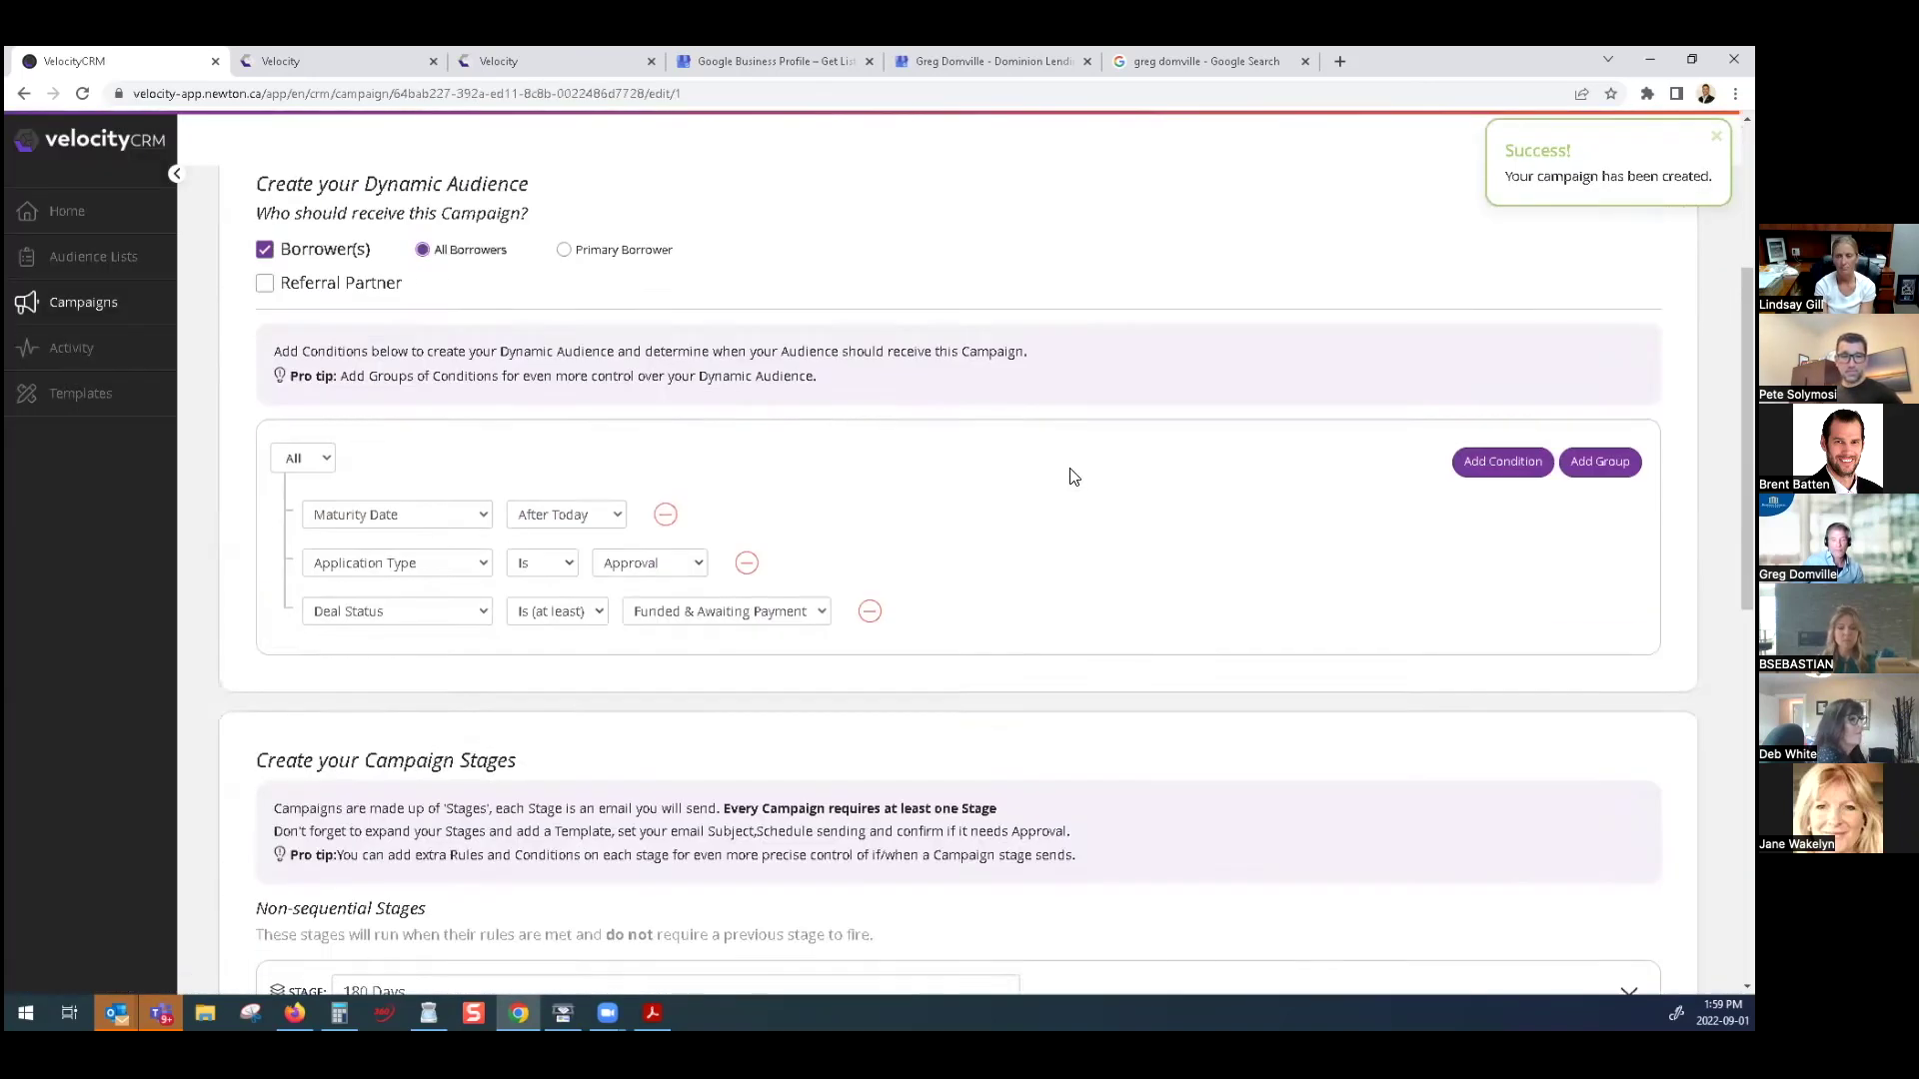
scroll(1065, 465, down, 5)
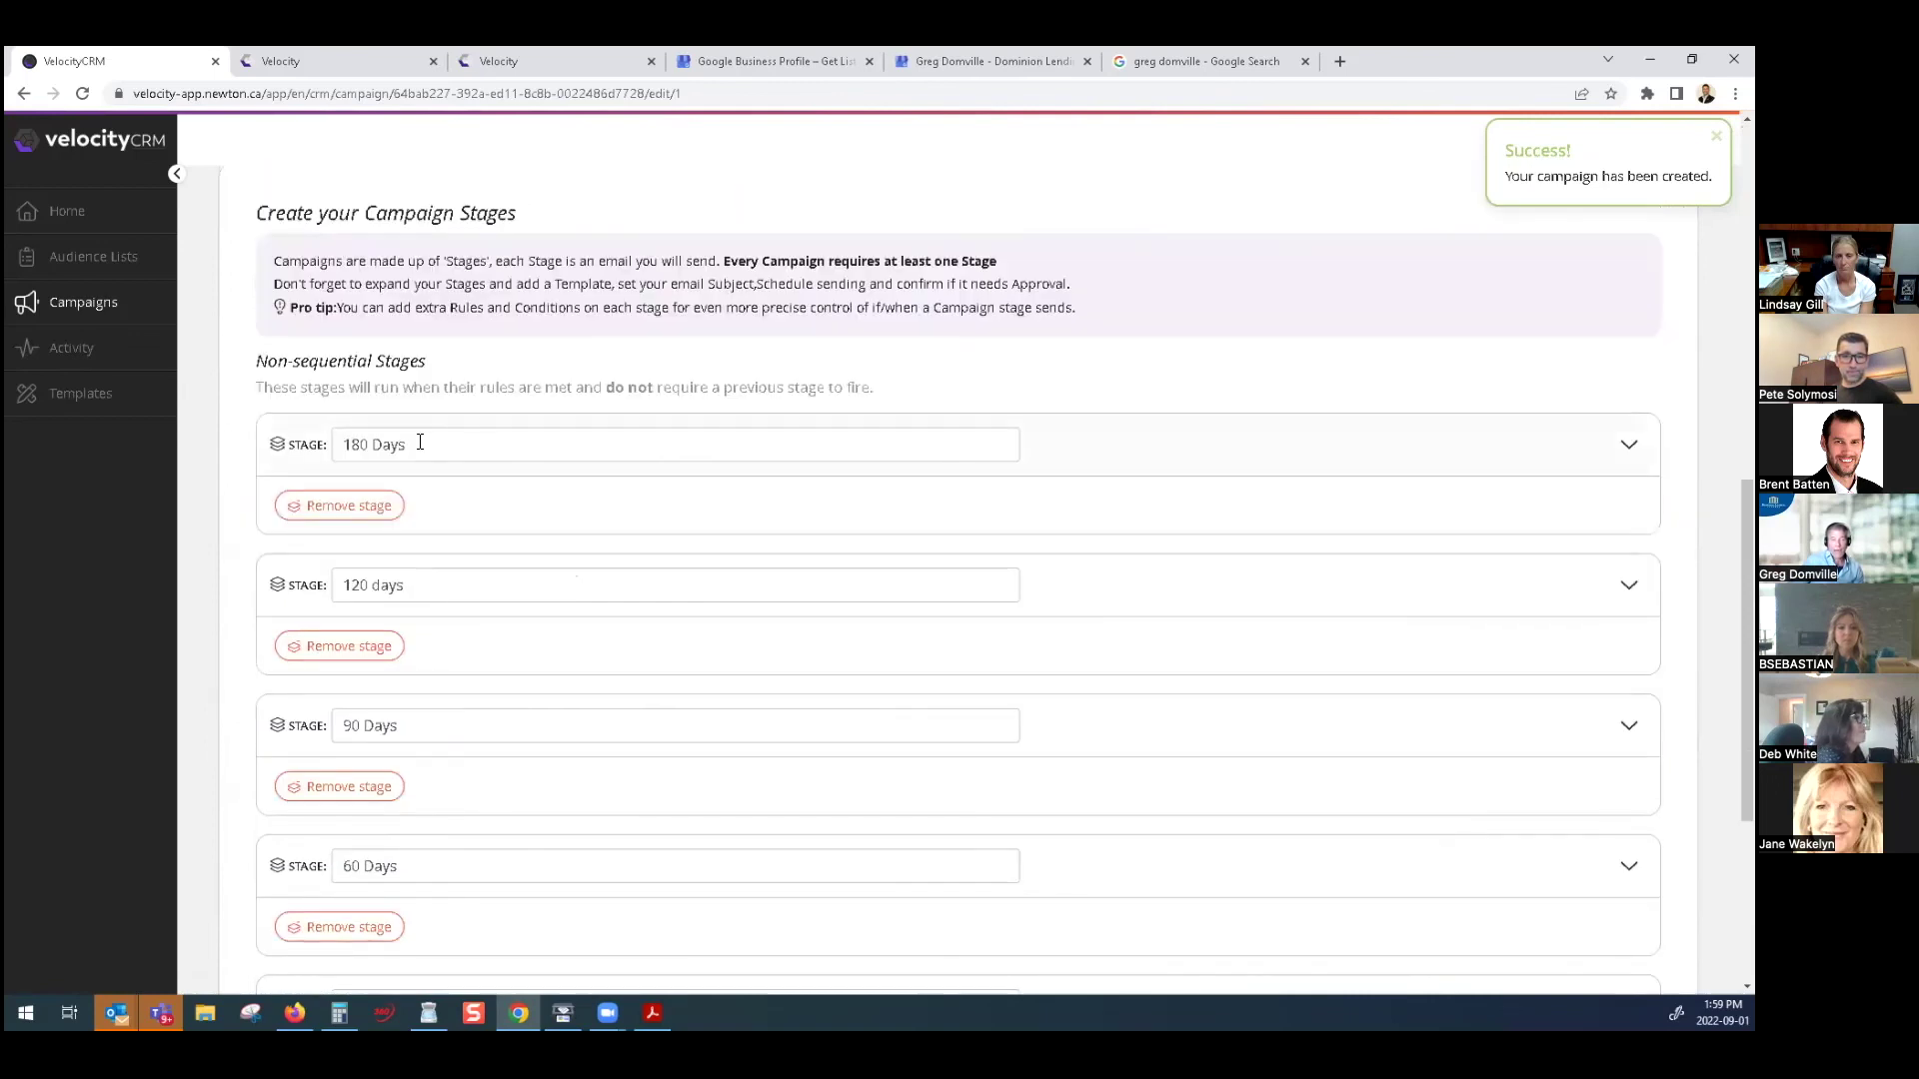
click(418, 442)
click(324, 440)
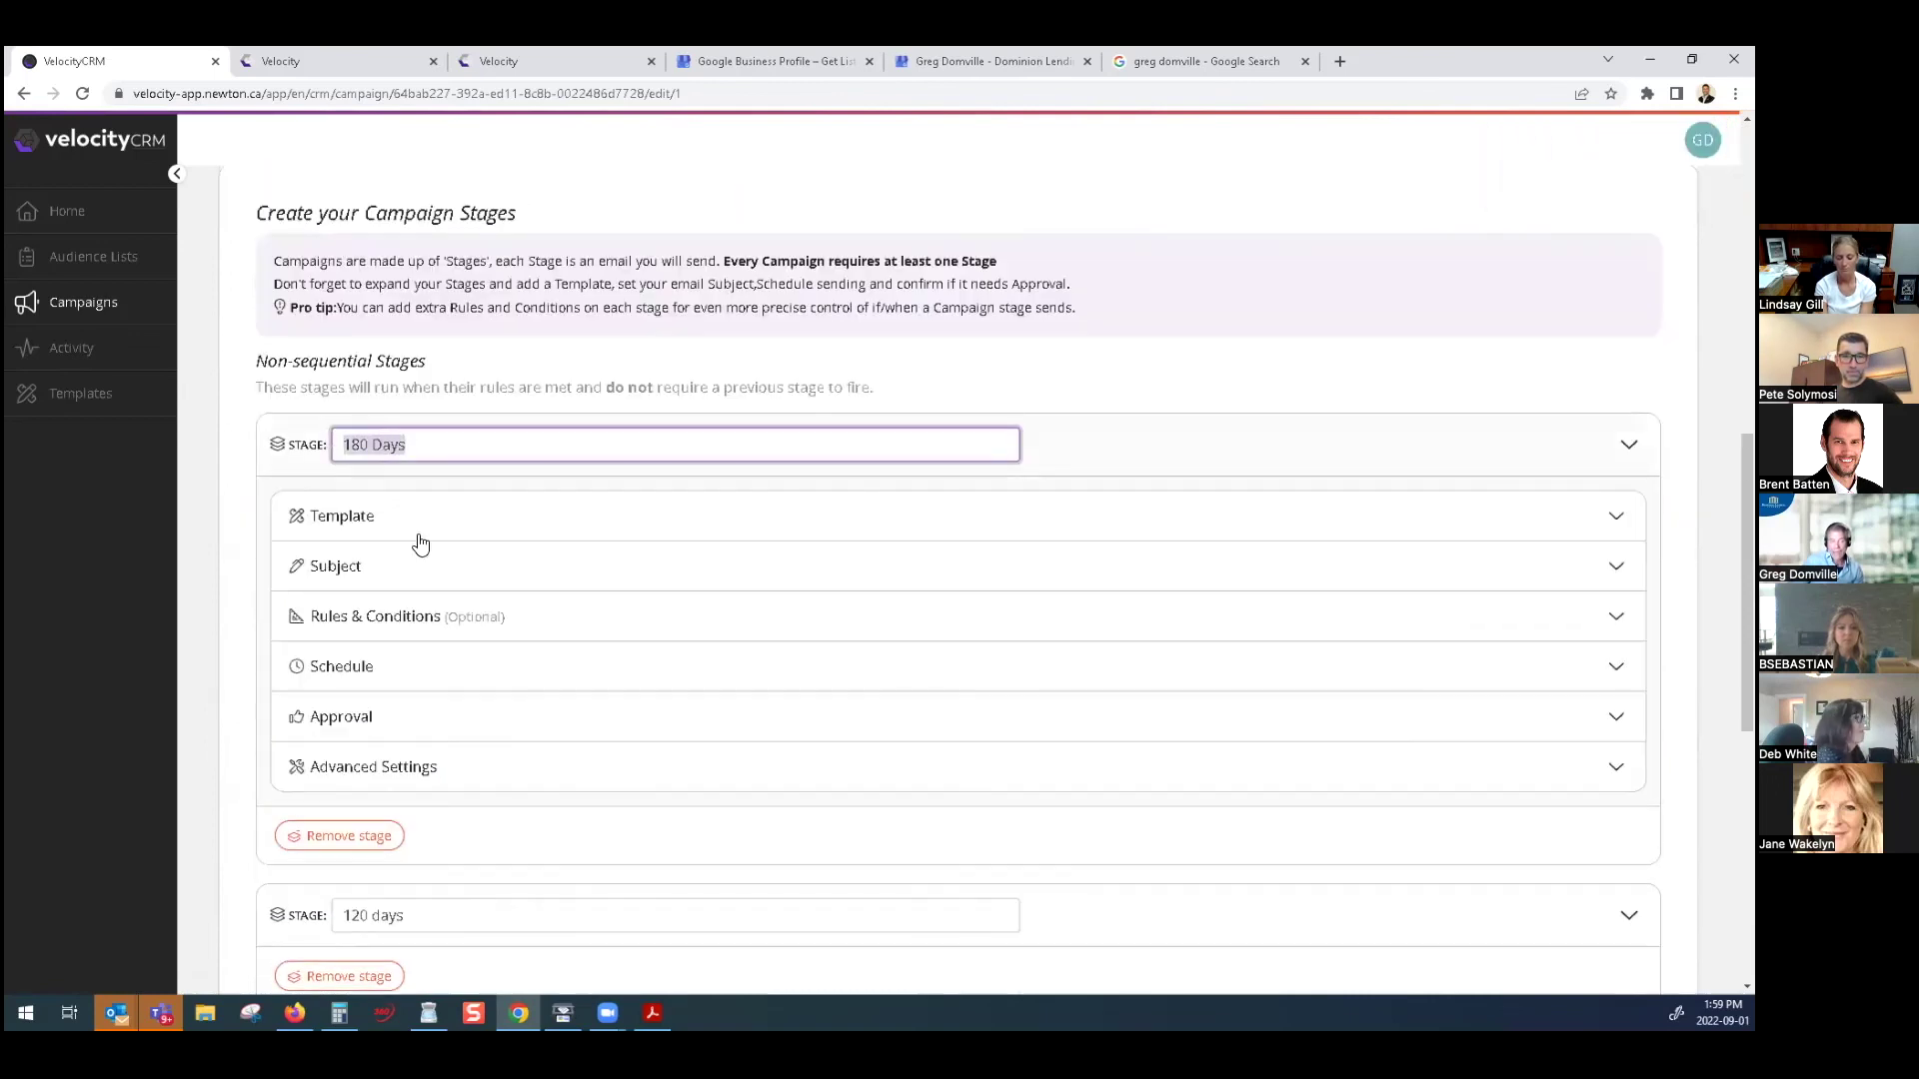
click(519, 452)
click(1090, 452)
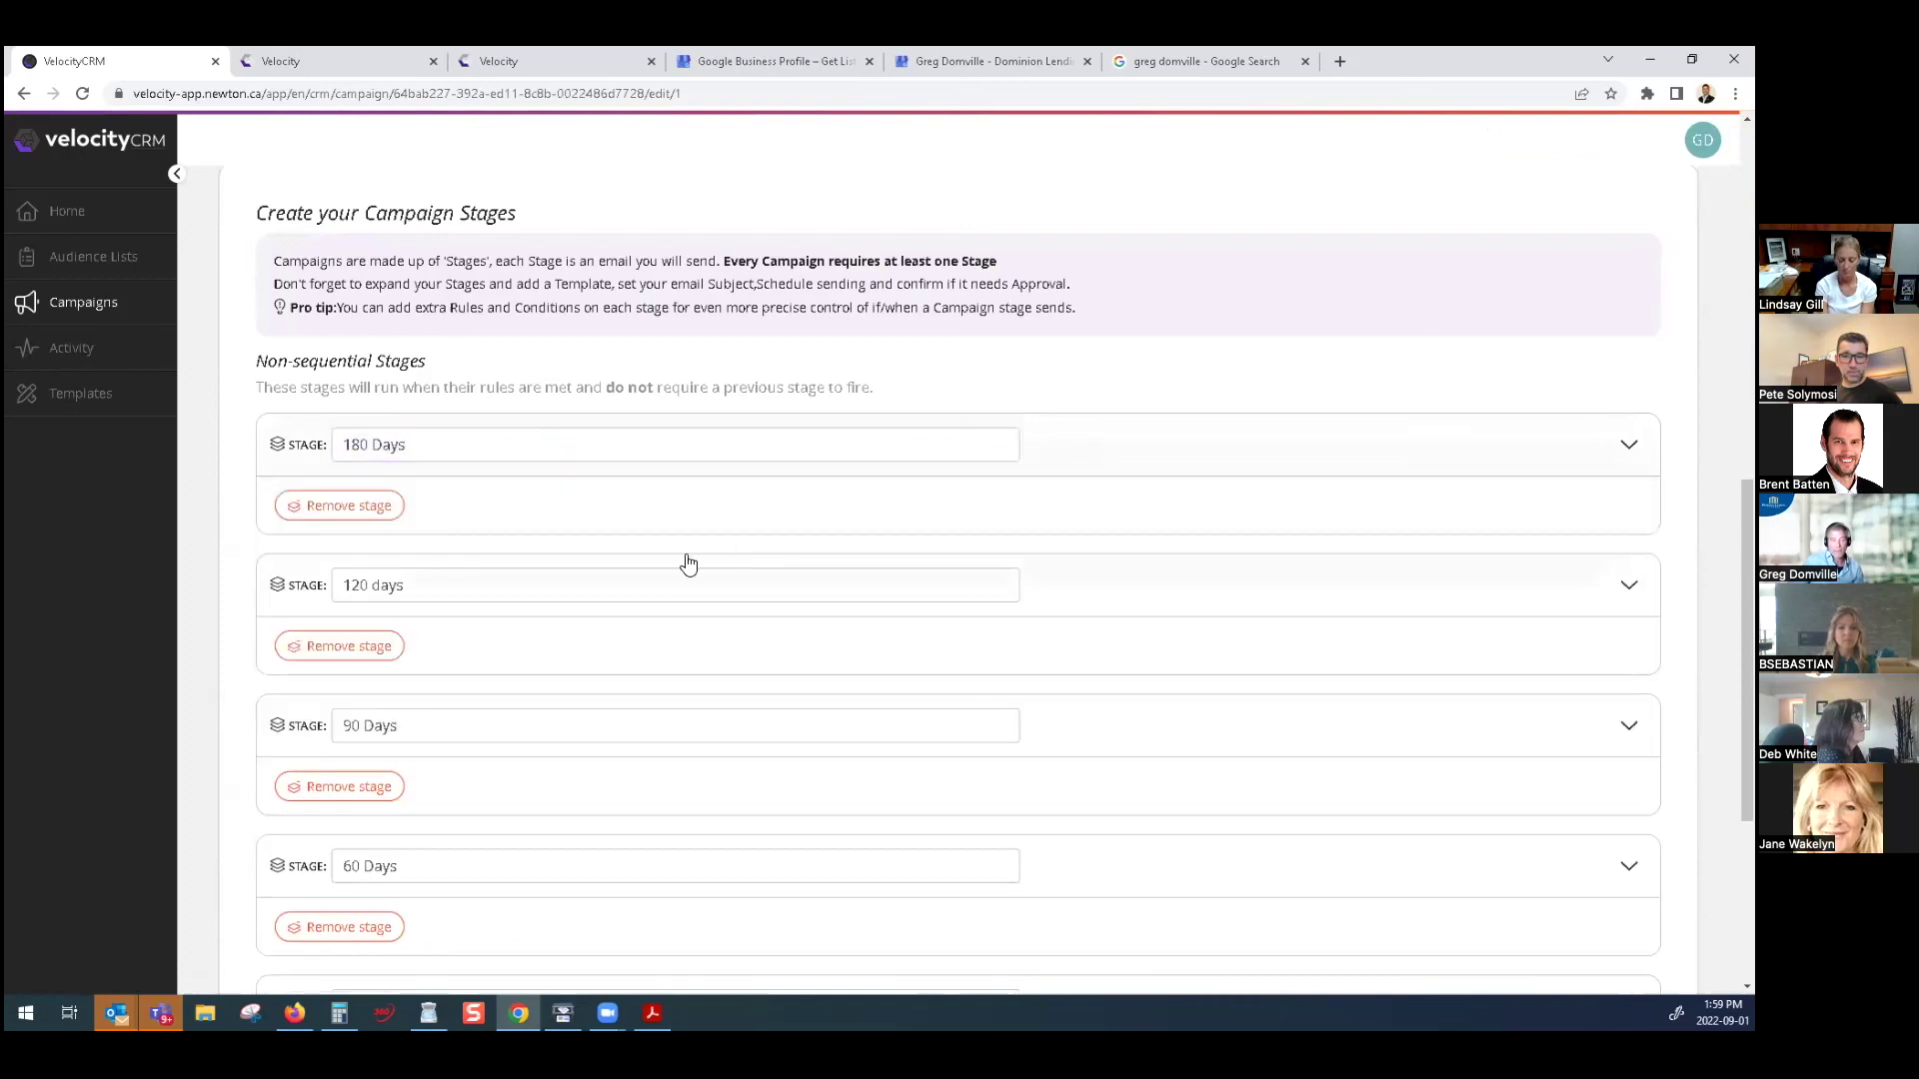
scroll(609, 735, down, 2)
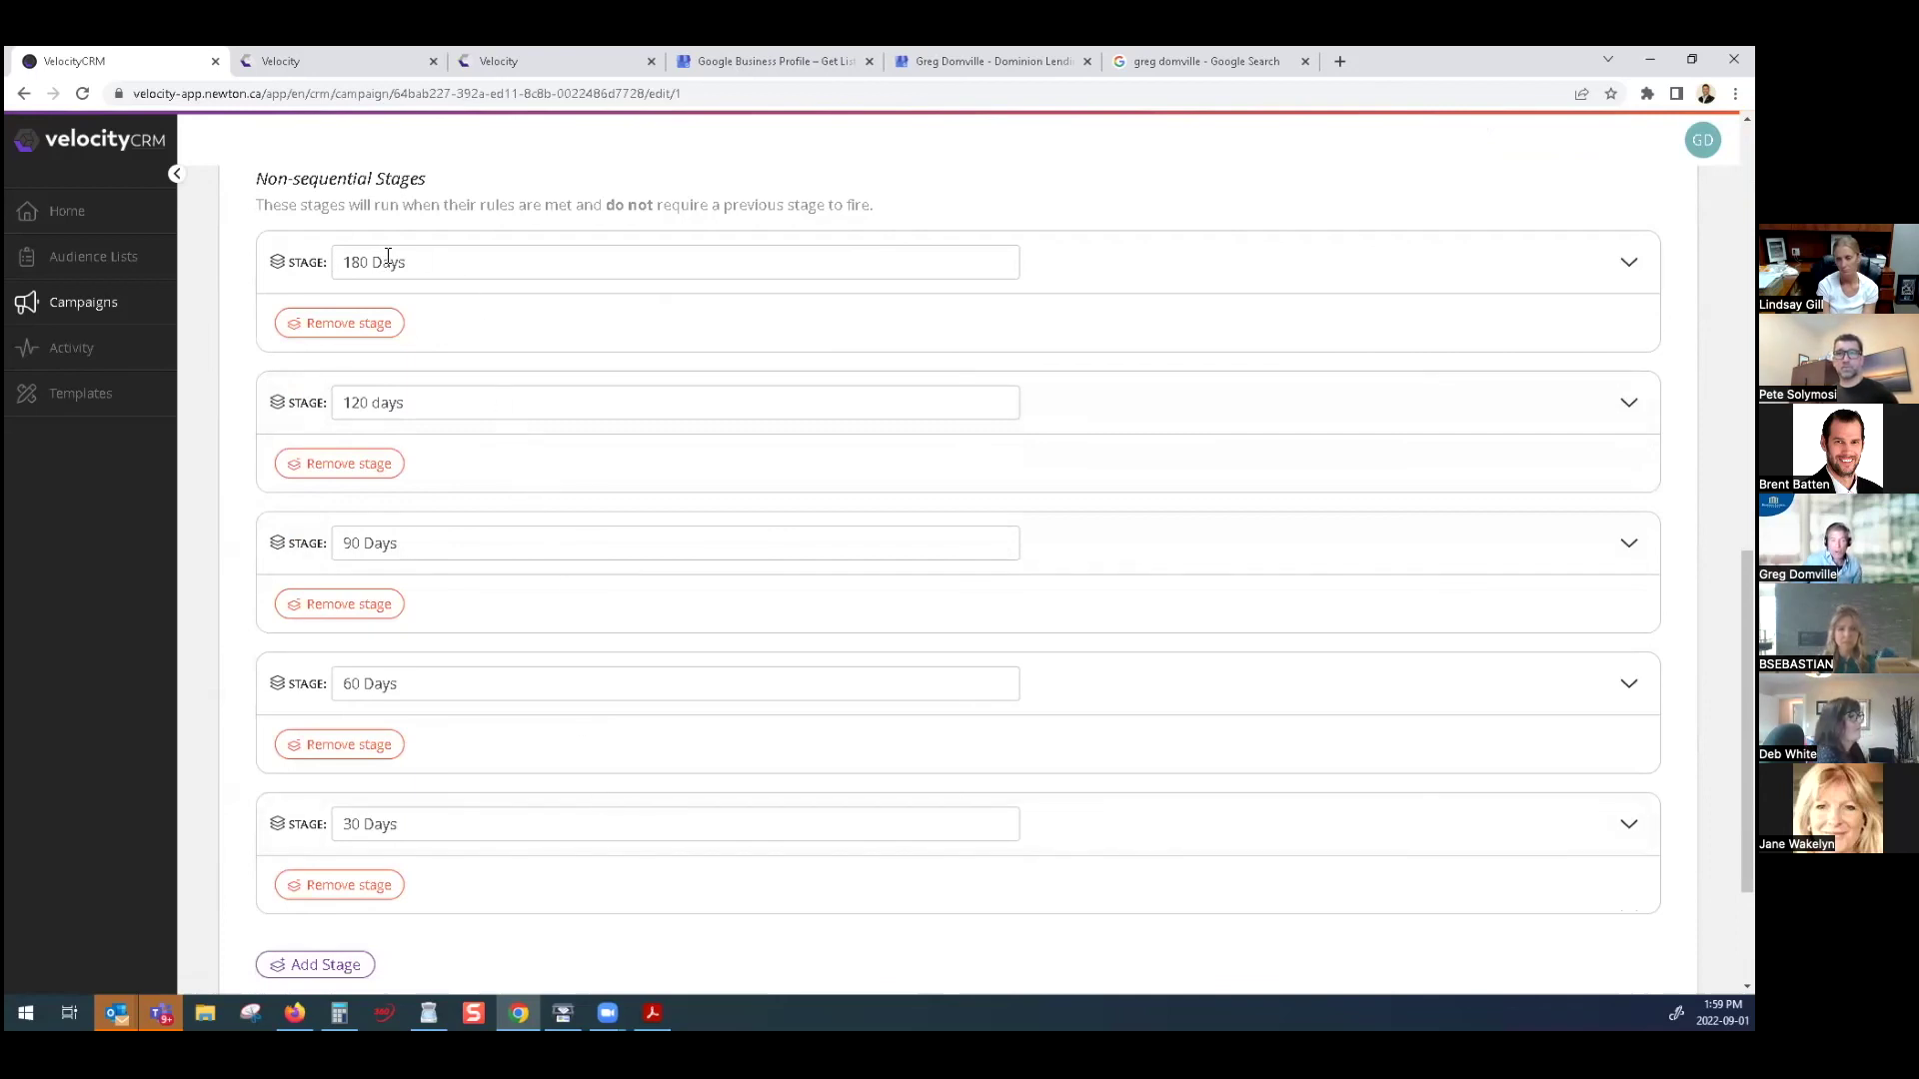
Remove the 120 days, 60 Days and 30 Days stages, keeping 180 Days and 90 Days
click(360, 466)
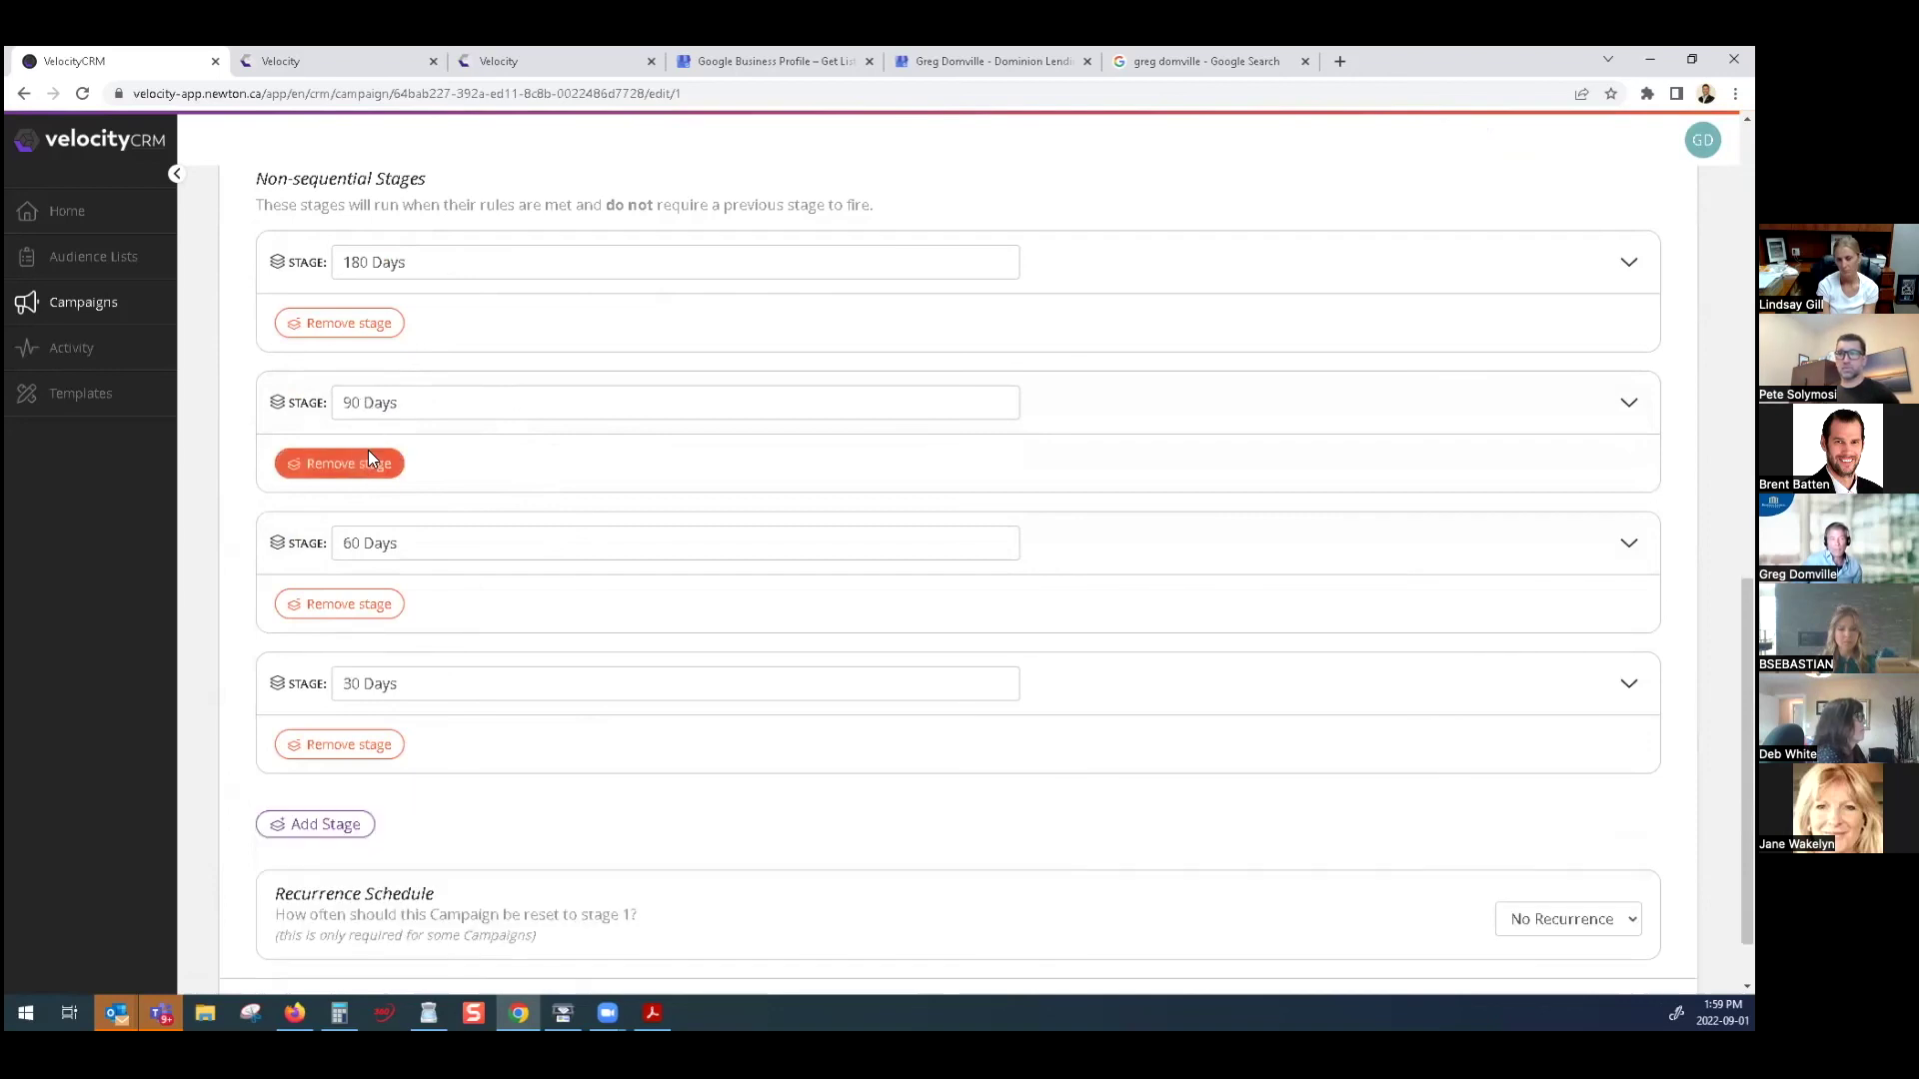
click(355, 605)
click(351, 665)
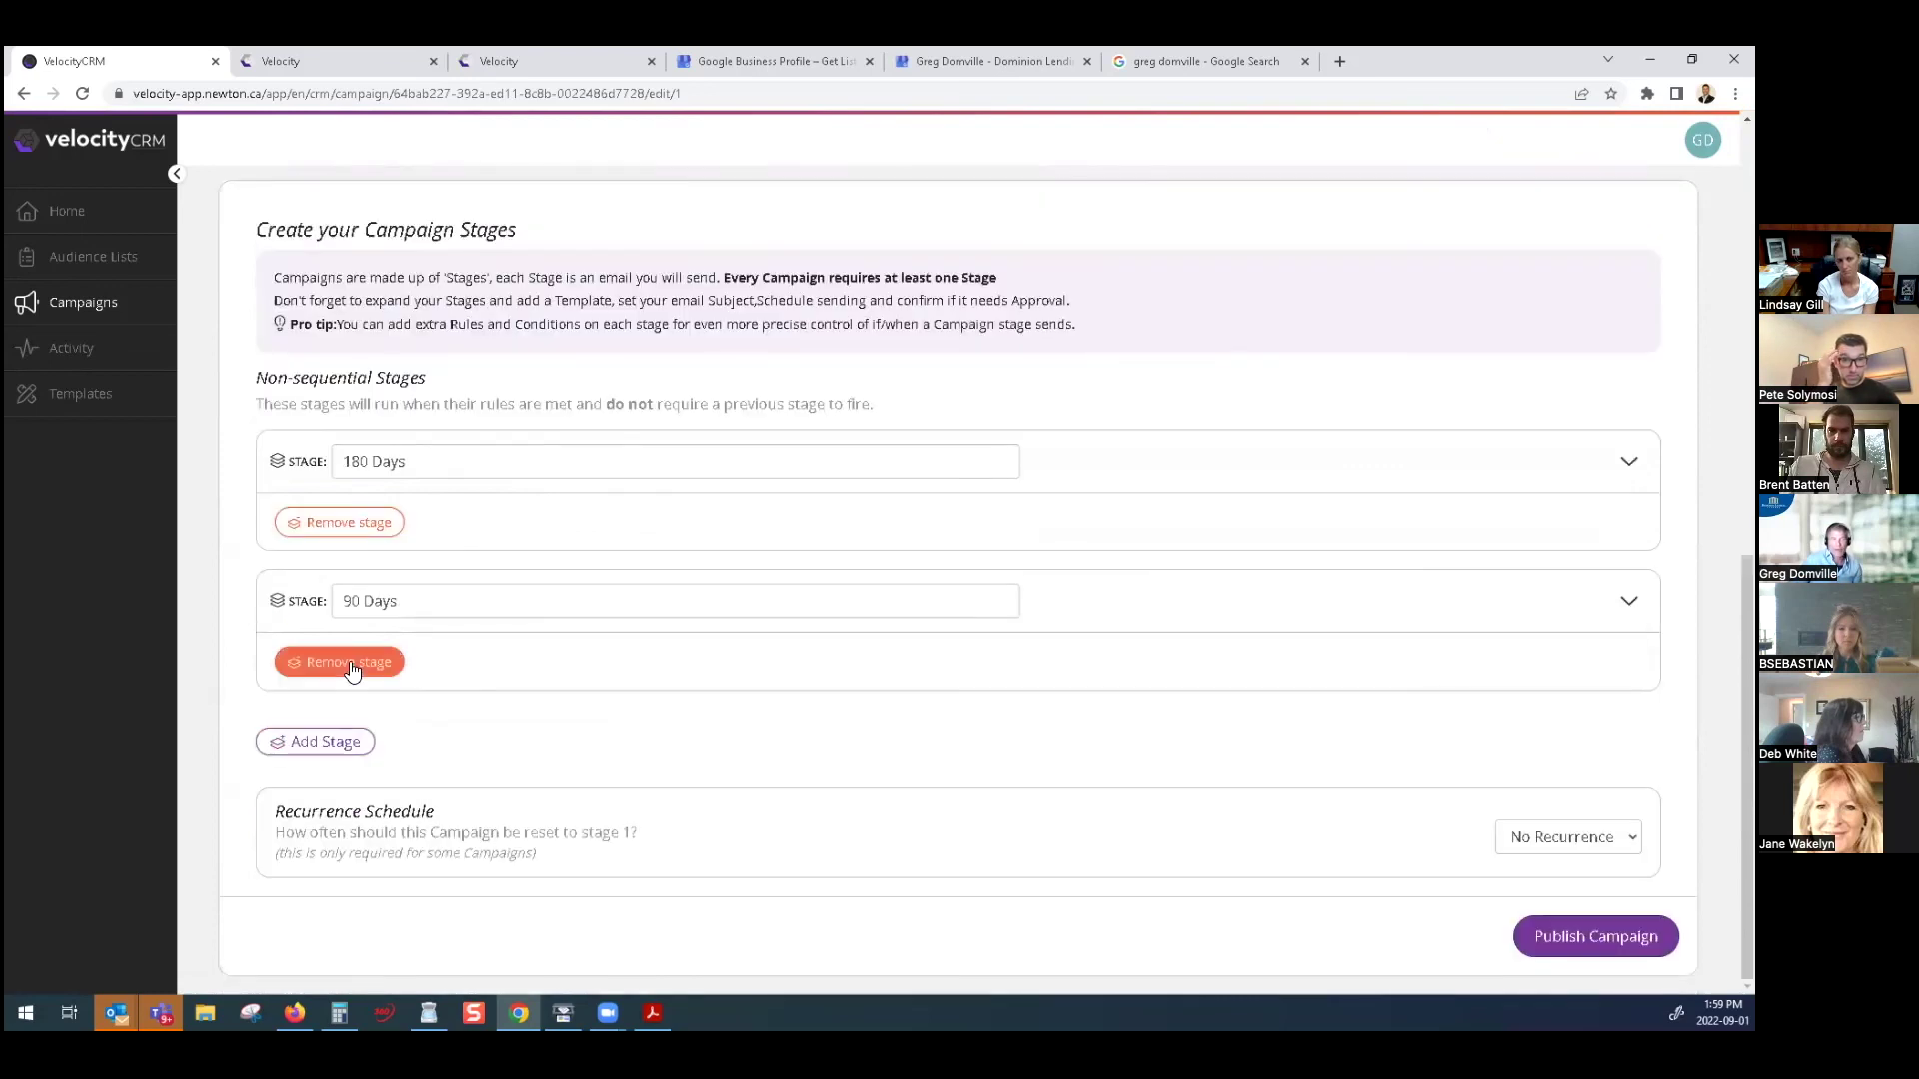
scroll(428, 603, up, 1)
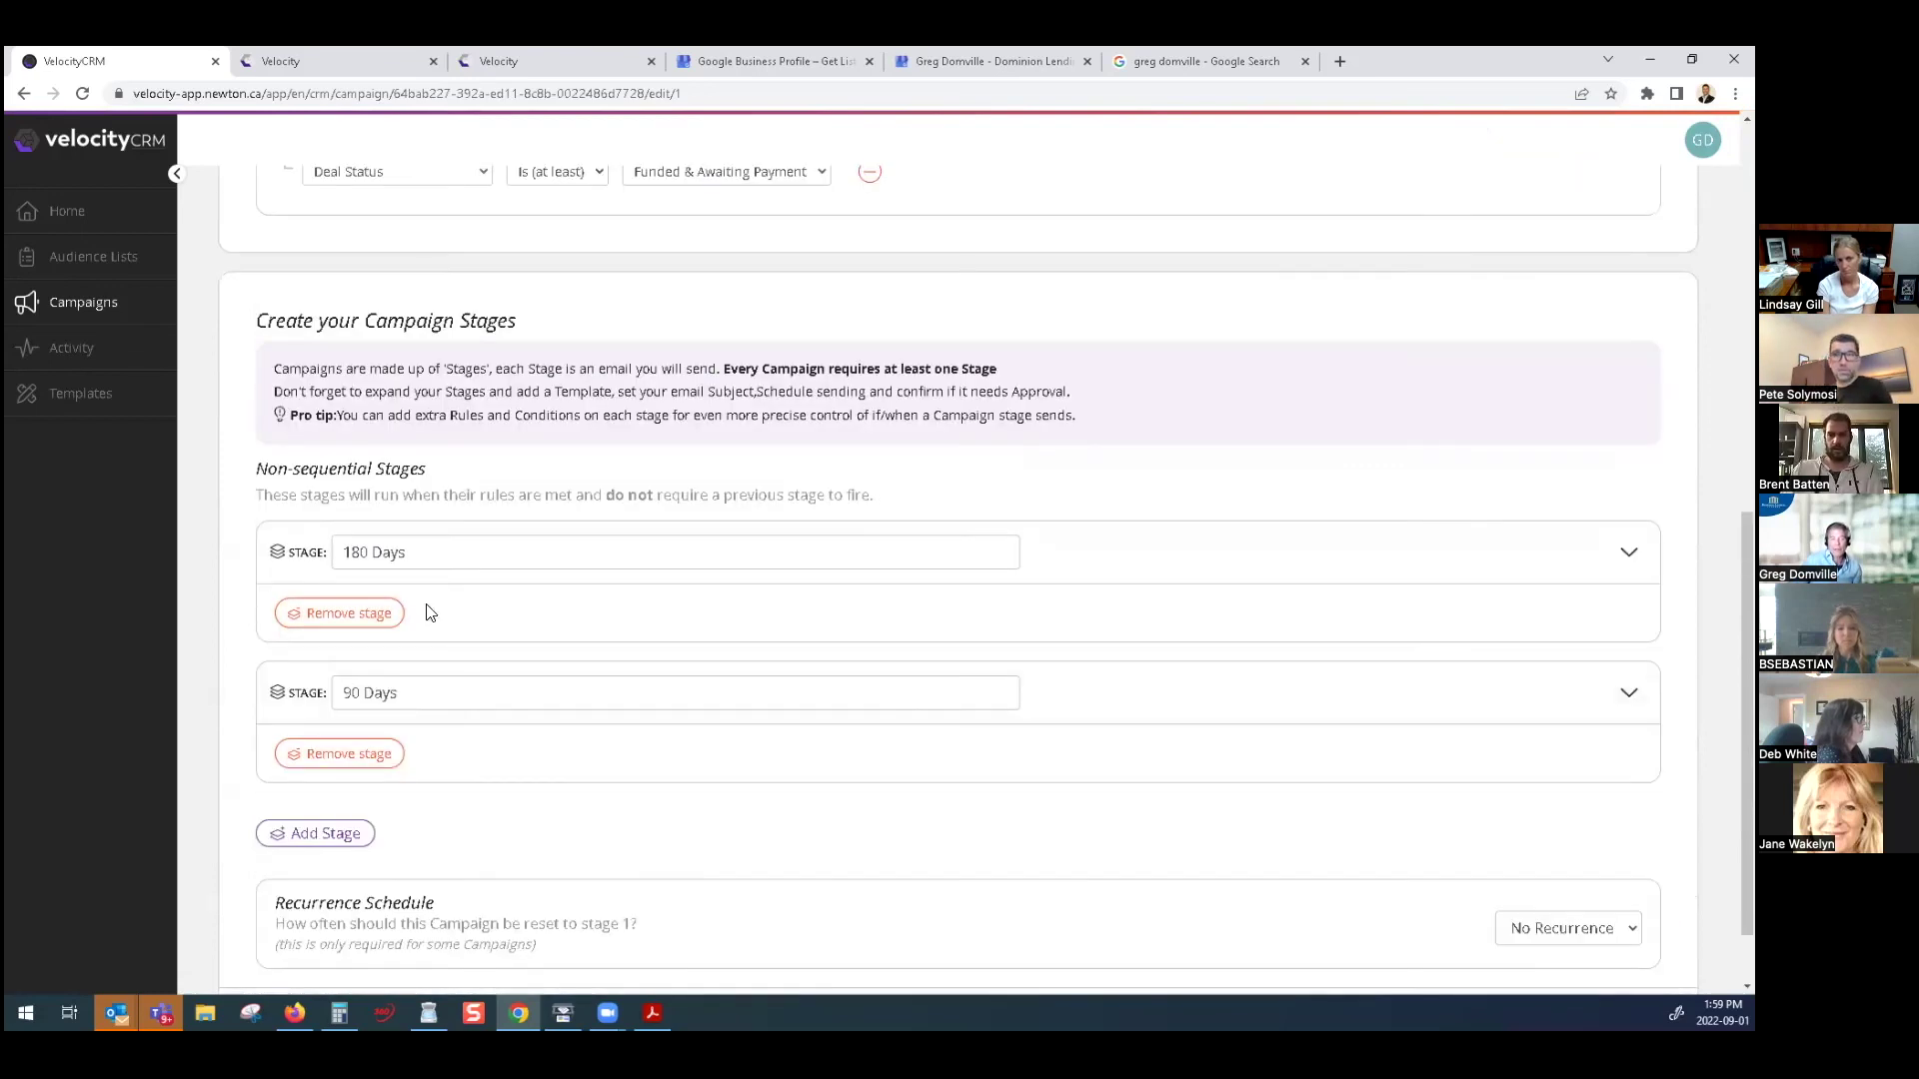
drag(450, 556, 333, 564)
Collapse the 180 Days stage and go back to the campaigns list, now 14 drafts
click(1058, 559)
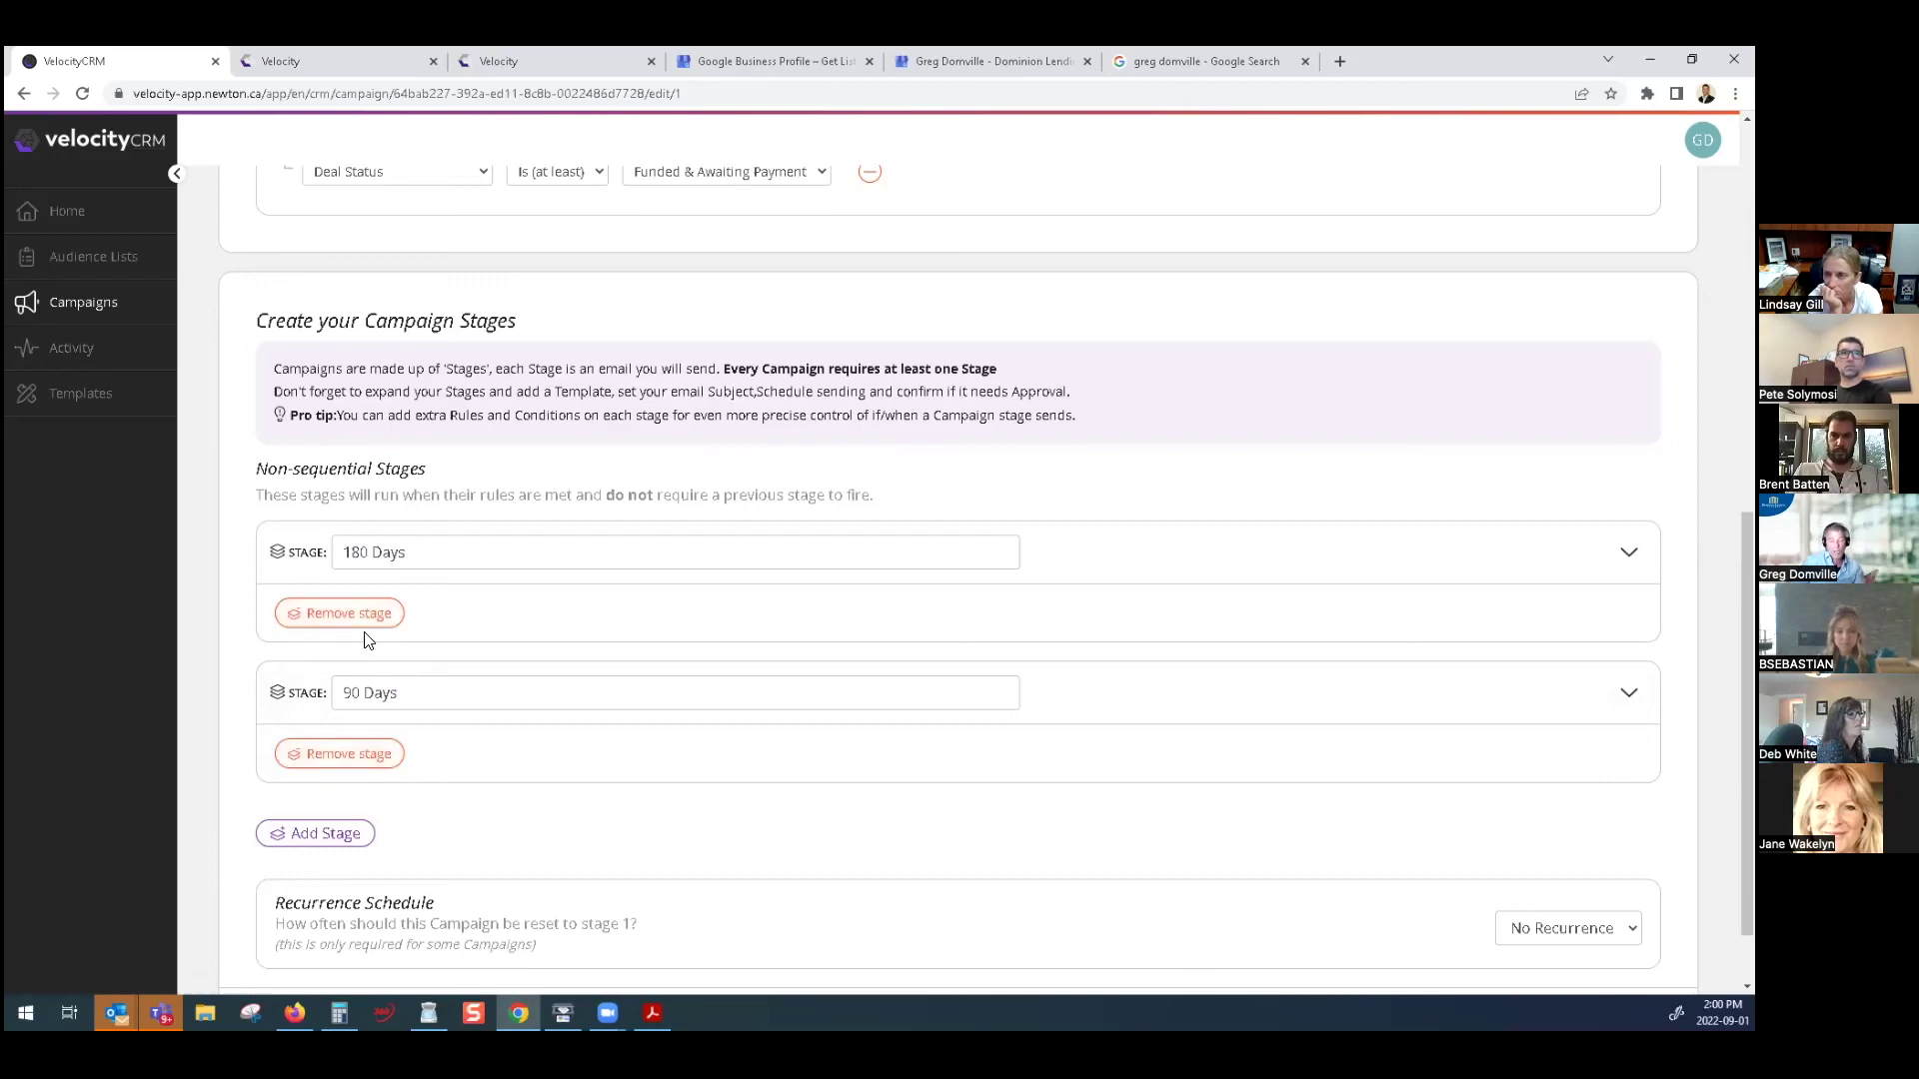
click(80, 305)
scroll(420, 484, down, 2)
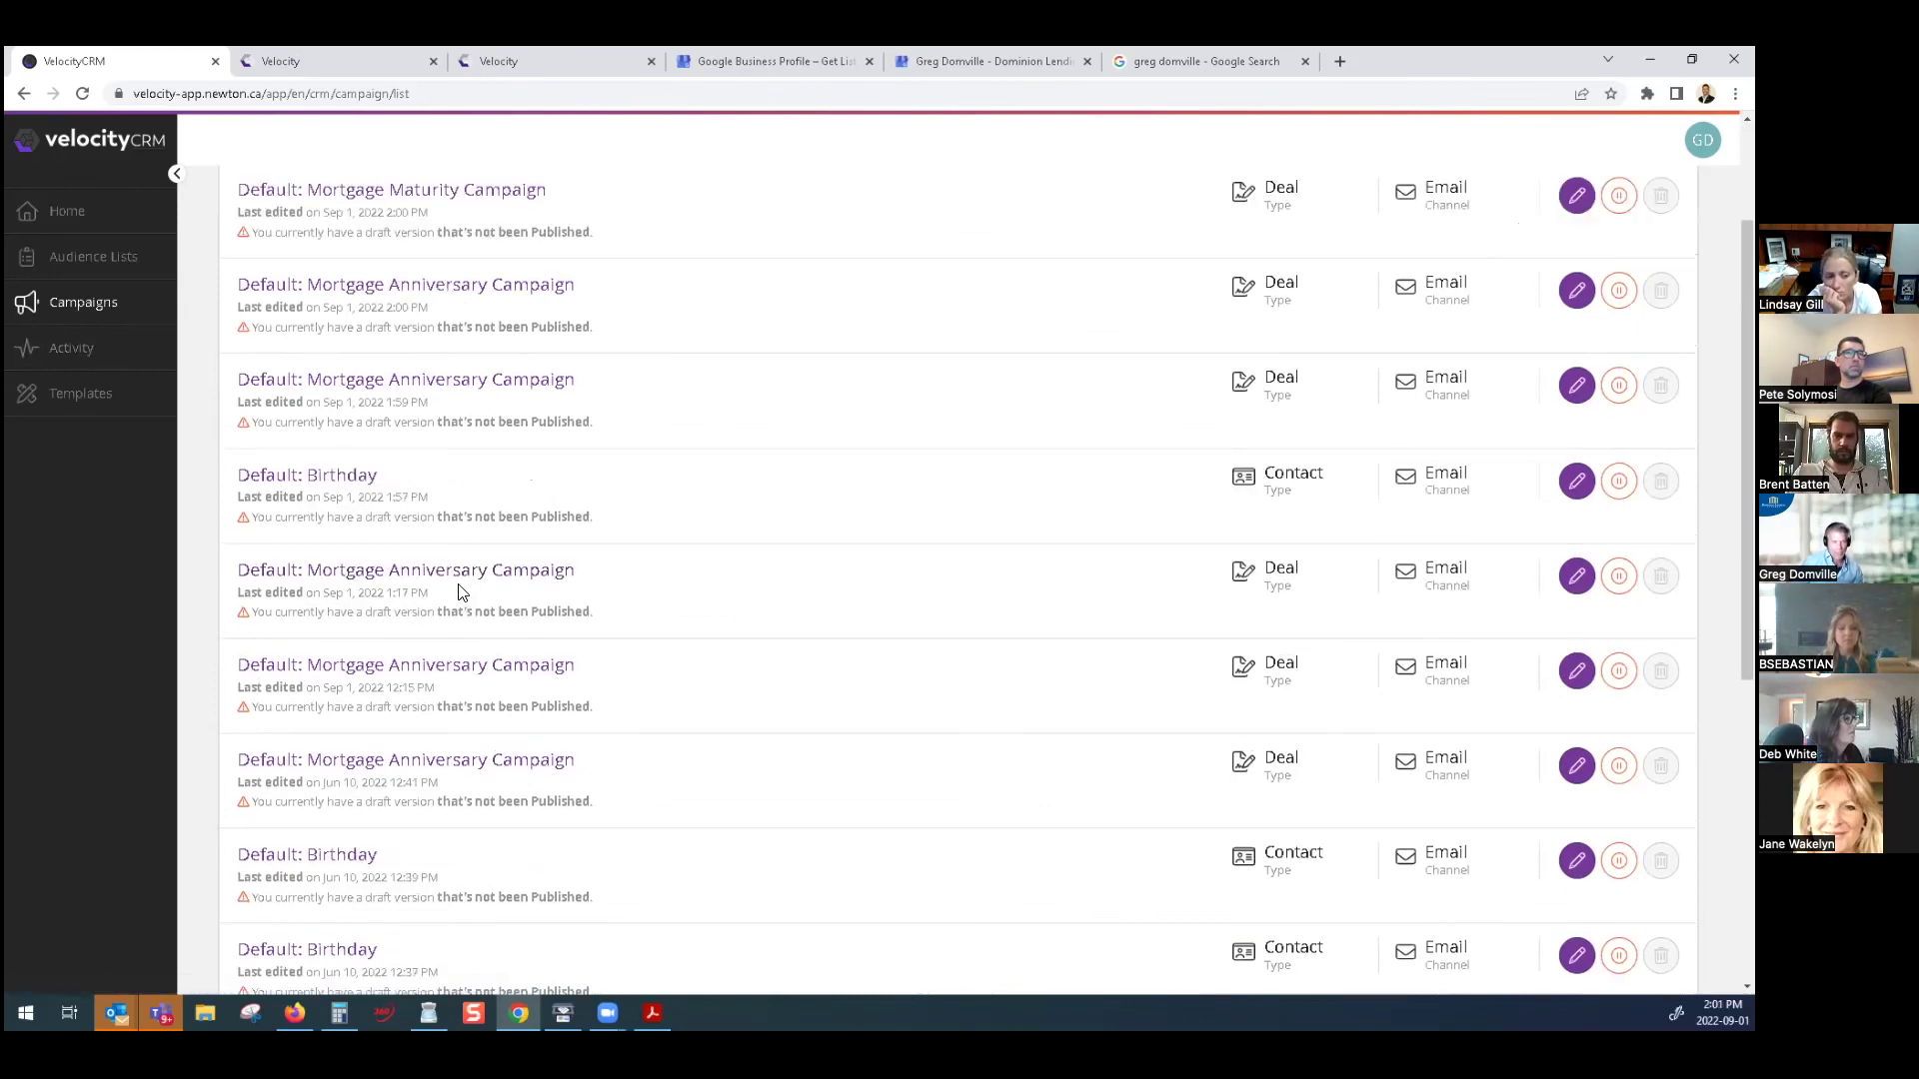
Start another new campaign and scroll down to the pre-built campaigns list
scroll(460, 593, up, 3)
click(1615, 245)
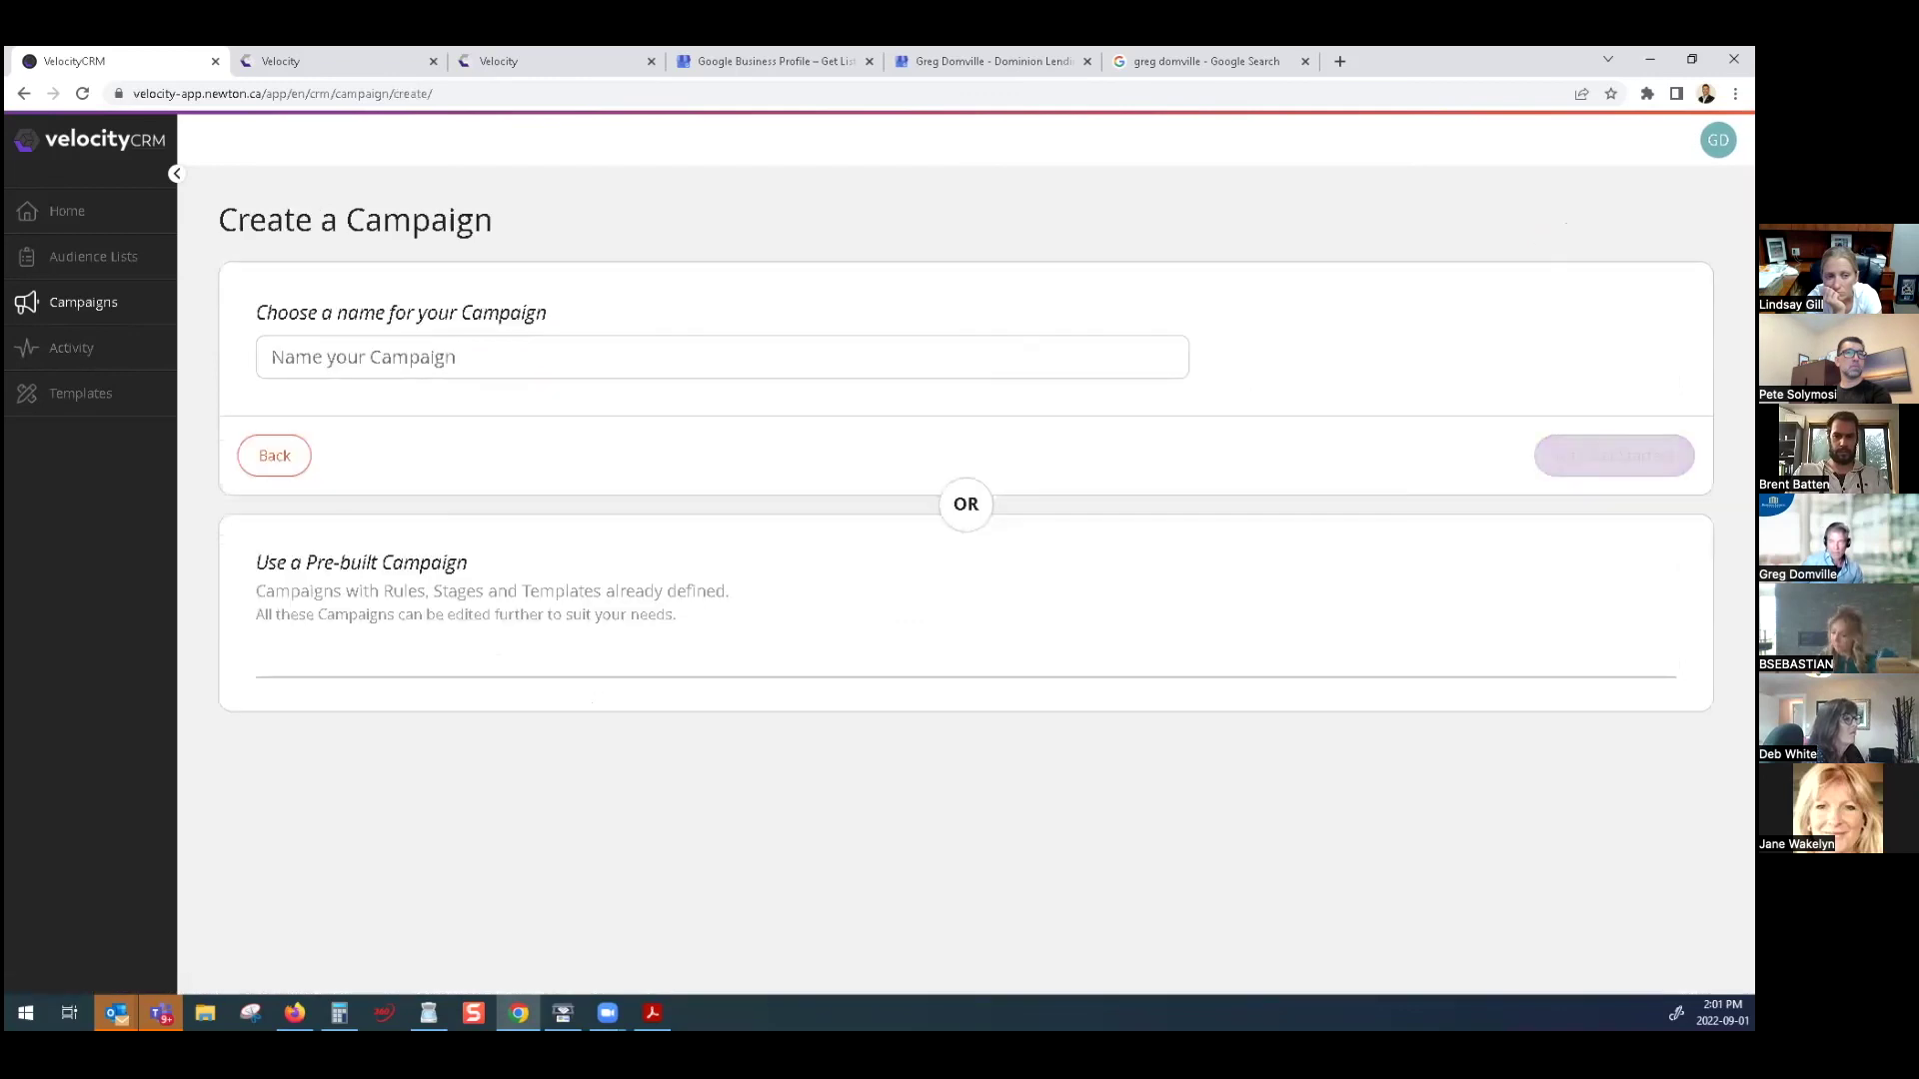
scroll(542, 676, down, 3)
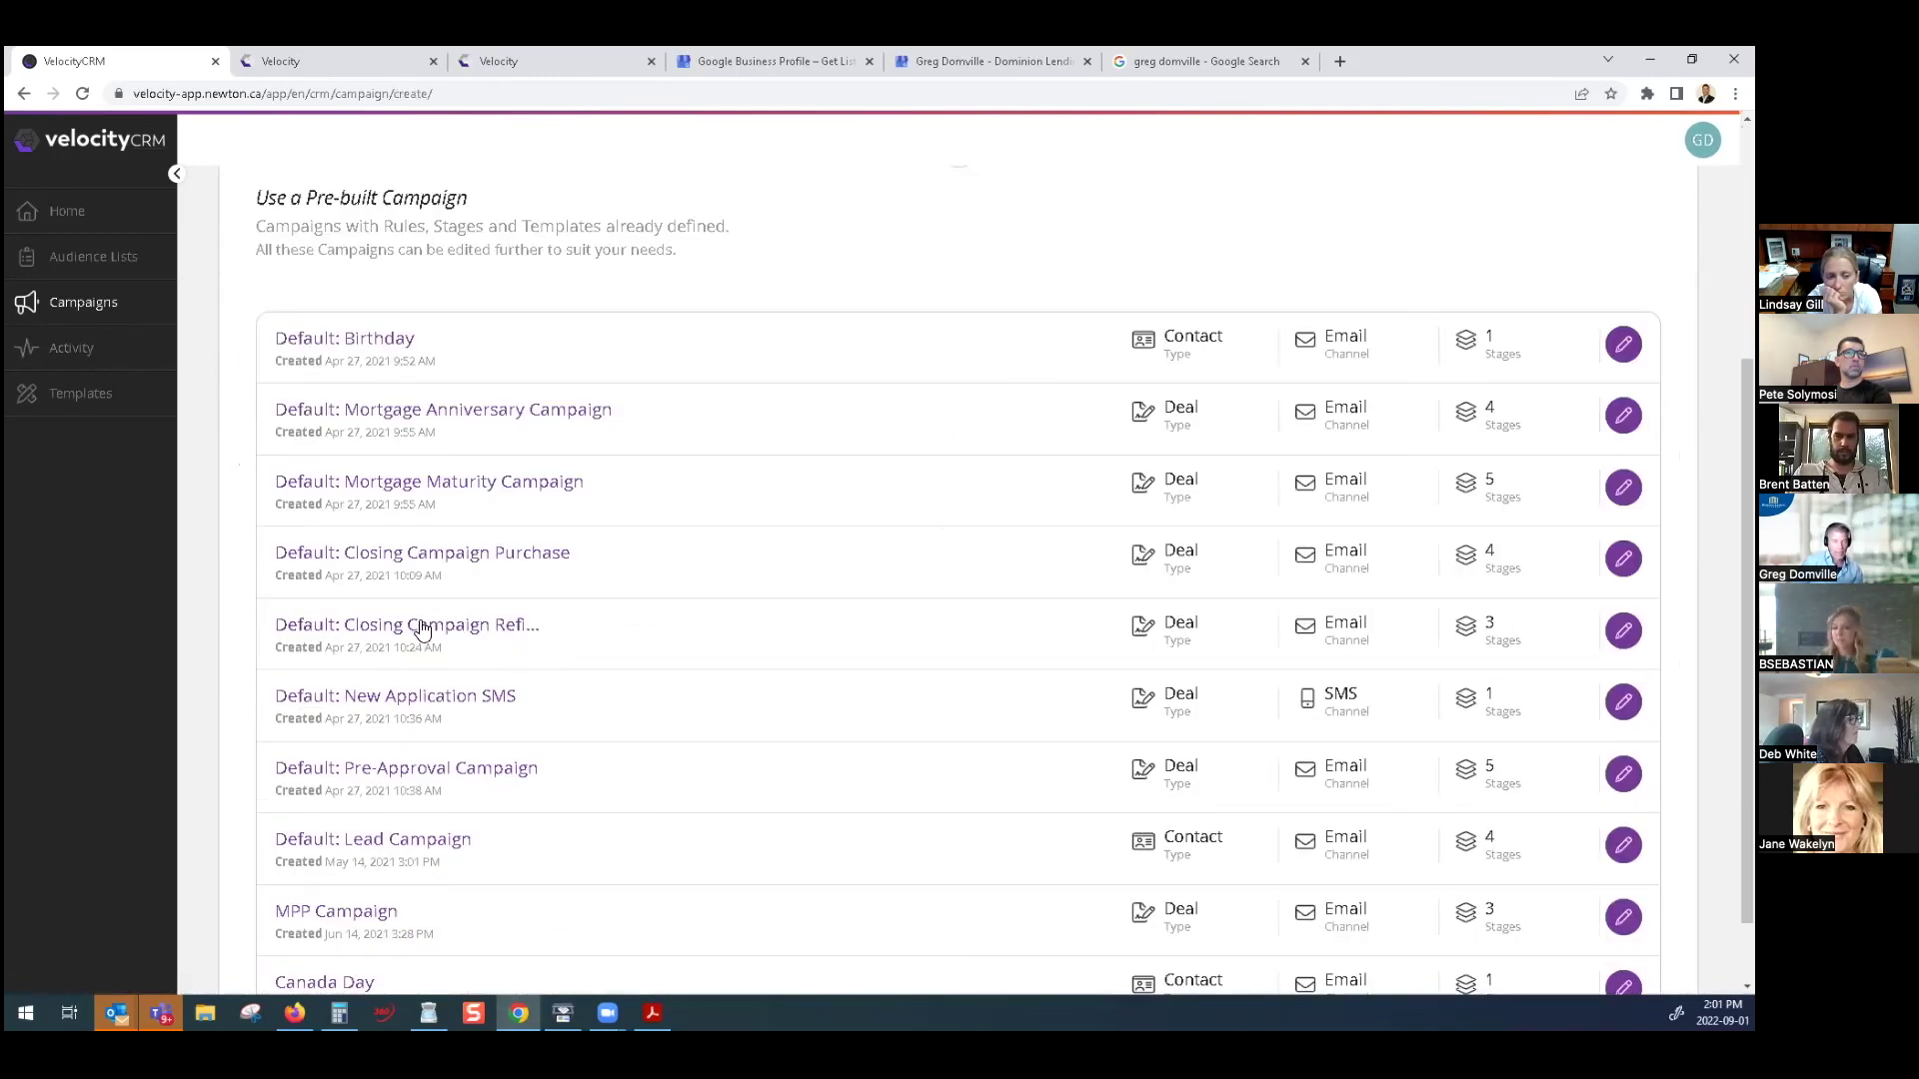